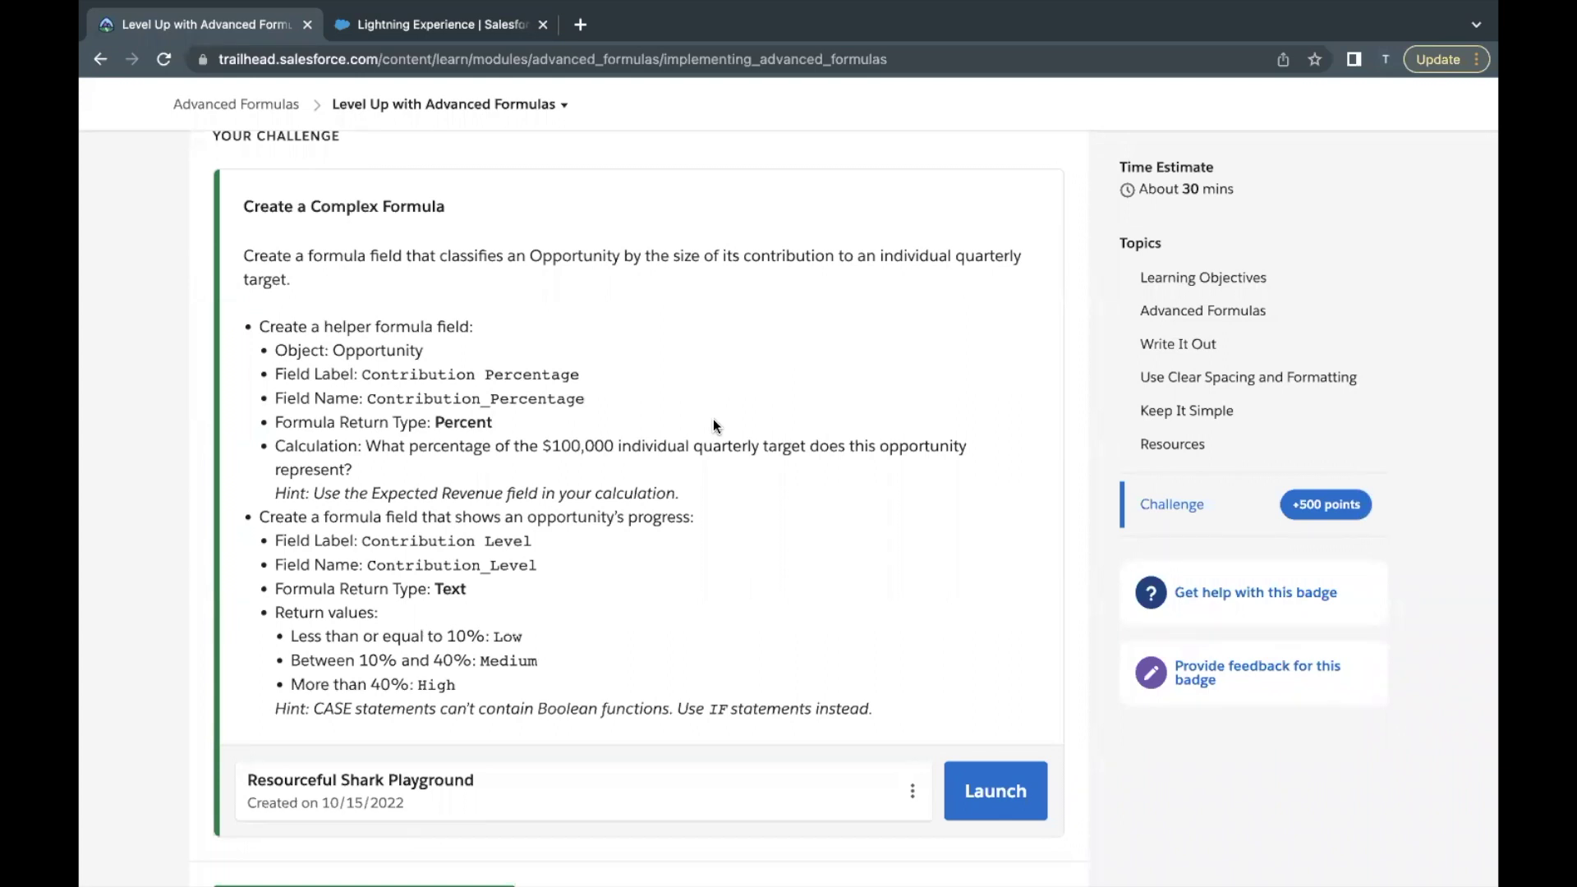
# Review the Contribution Percentage requirements: Percent type, Opportunity object, Expected Revenue, 100,000 target
pyautogui.moveTo(371, 374); pyautogui.dragTo(598, 382)
pyautogui.click(598, 382)
pyautogui.doubleClick(447, 425)
pyautogui.click(483, 425)
pyautogui.doubleClick(362, 351)
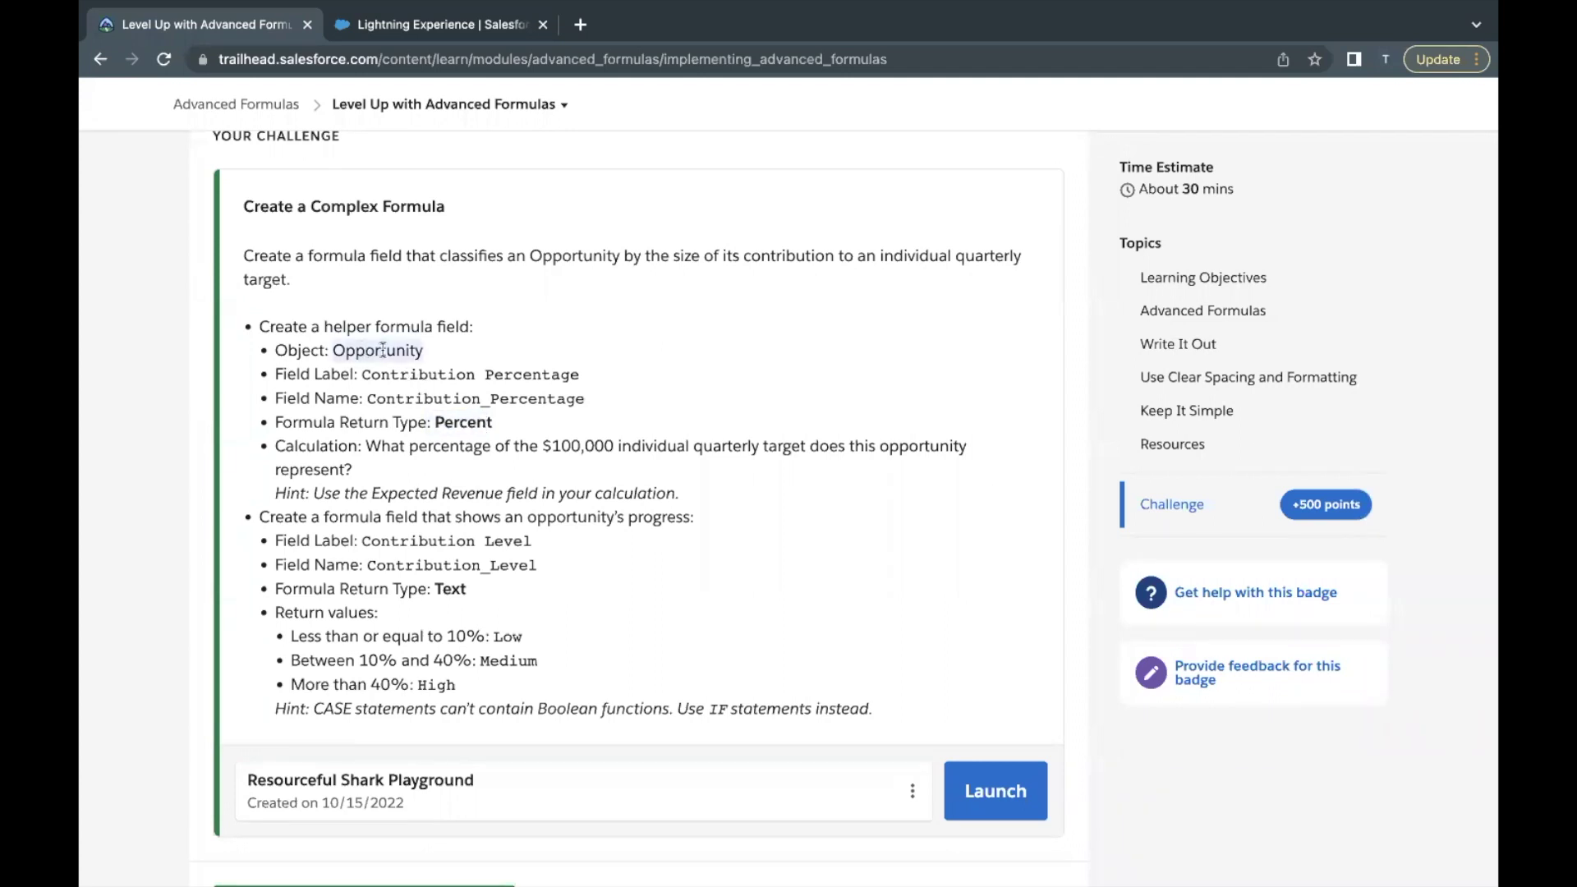
pyautogui.moveTo(324, 329); pyautogui.dragTo(467, 327)
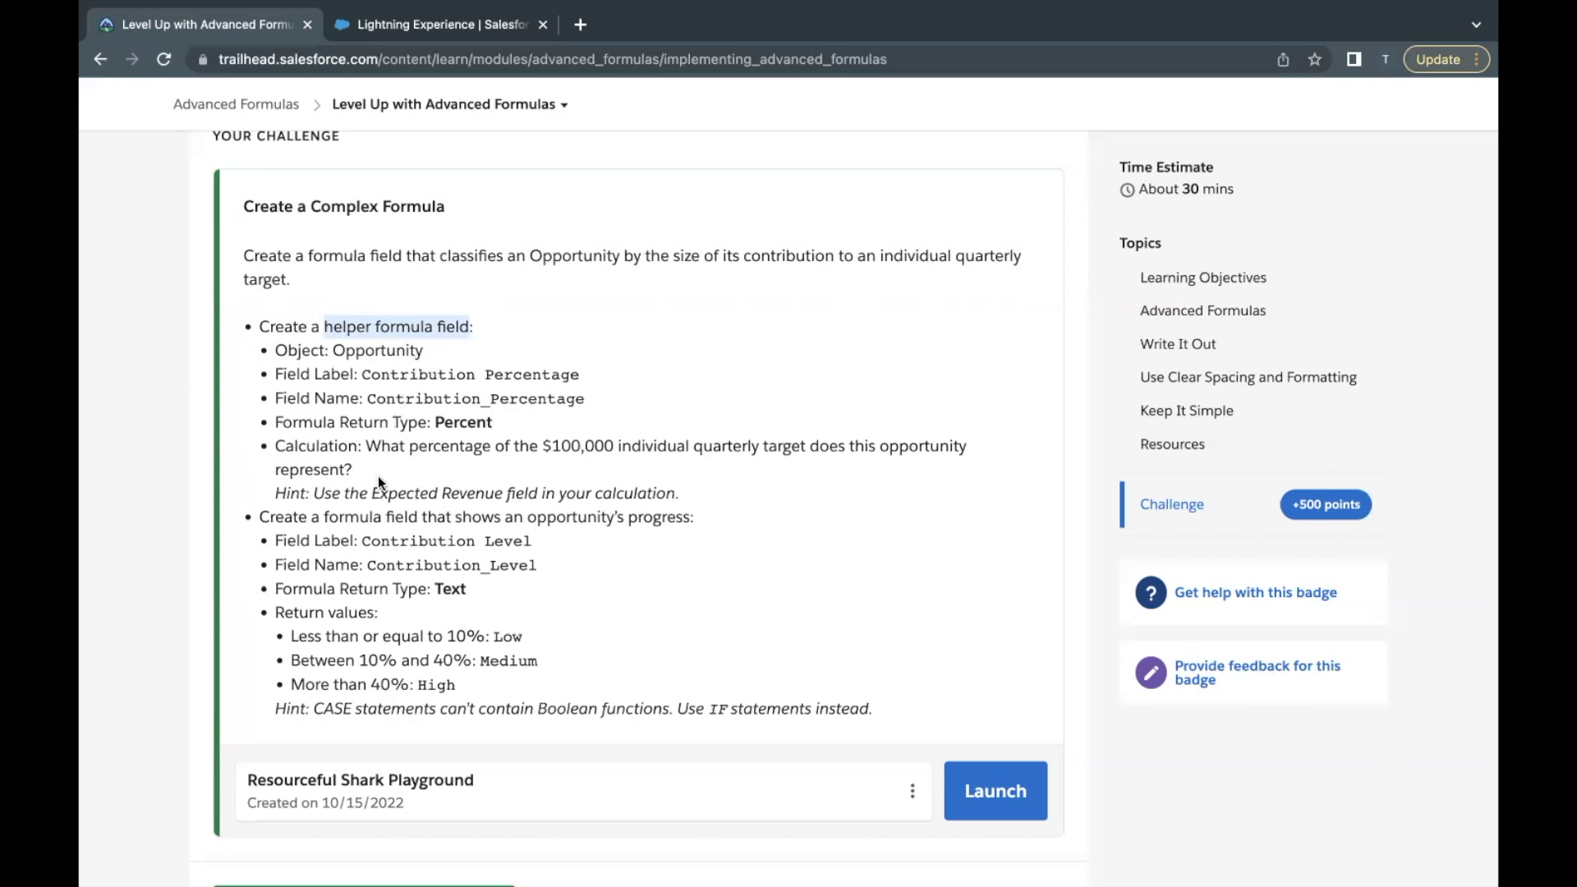
pyautogui.click(442, 428)
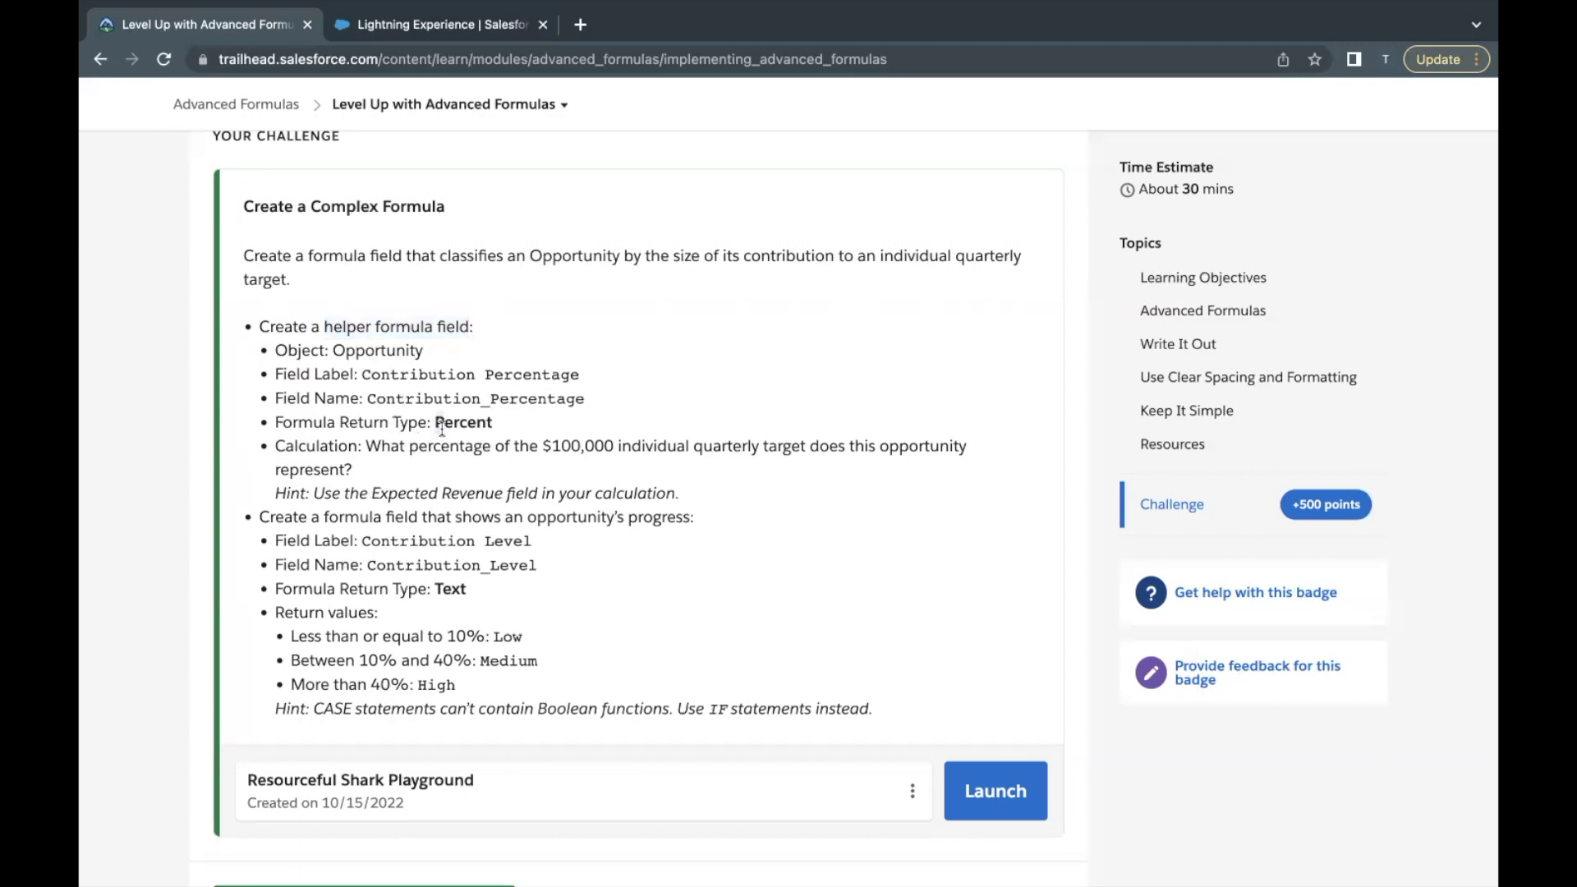
pyautogui.moveTo(372, 493); pyautogui.dragTo(503, 491)
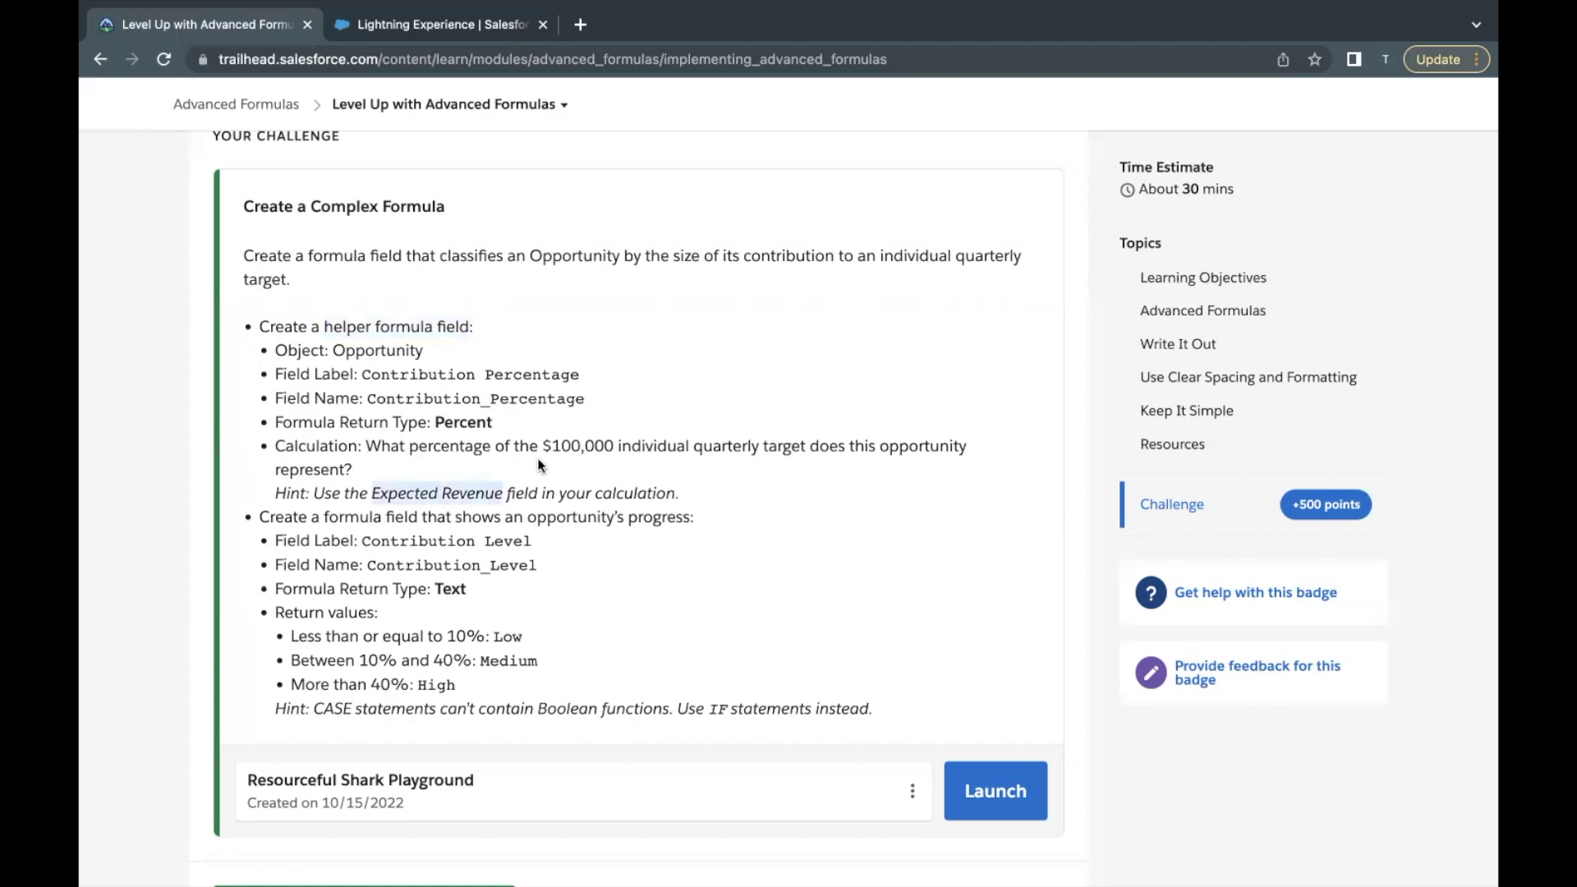
pyautogui.moveTo(552, 448); pyautogui.dragTo(613, 446)
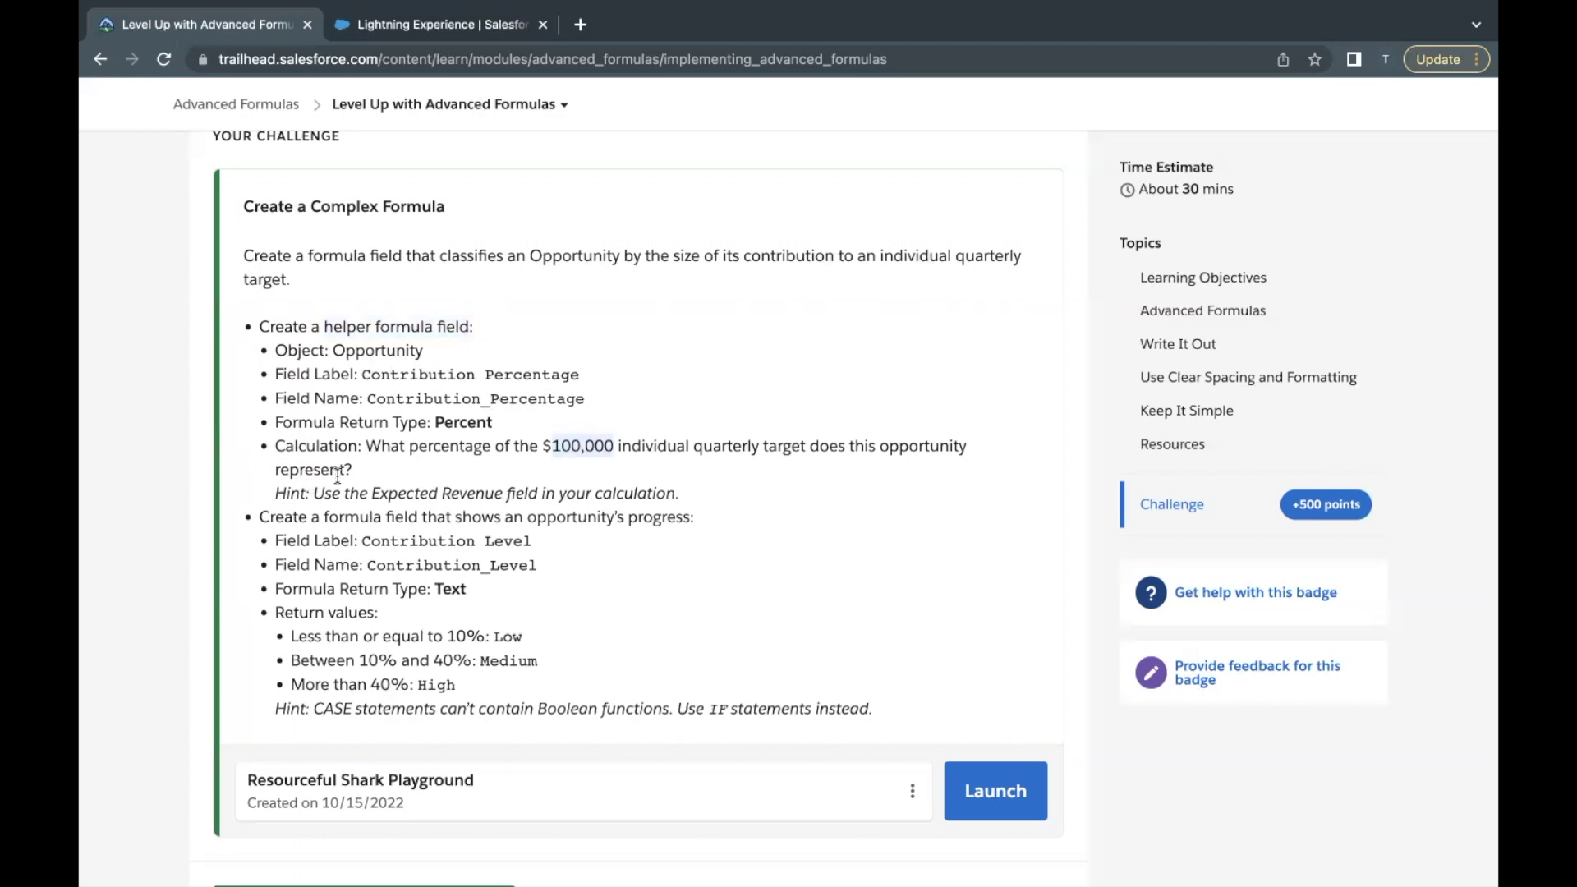
pyautogui.moveTo(372, 493); pyautogui.dragTo(610, 449)
pyautogui.scroll(-2, 613, 447)
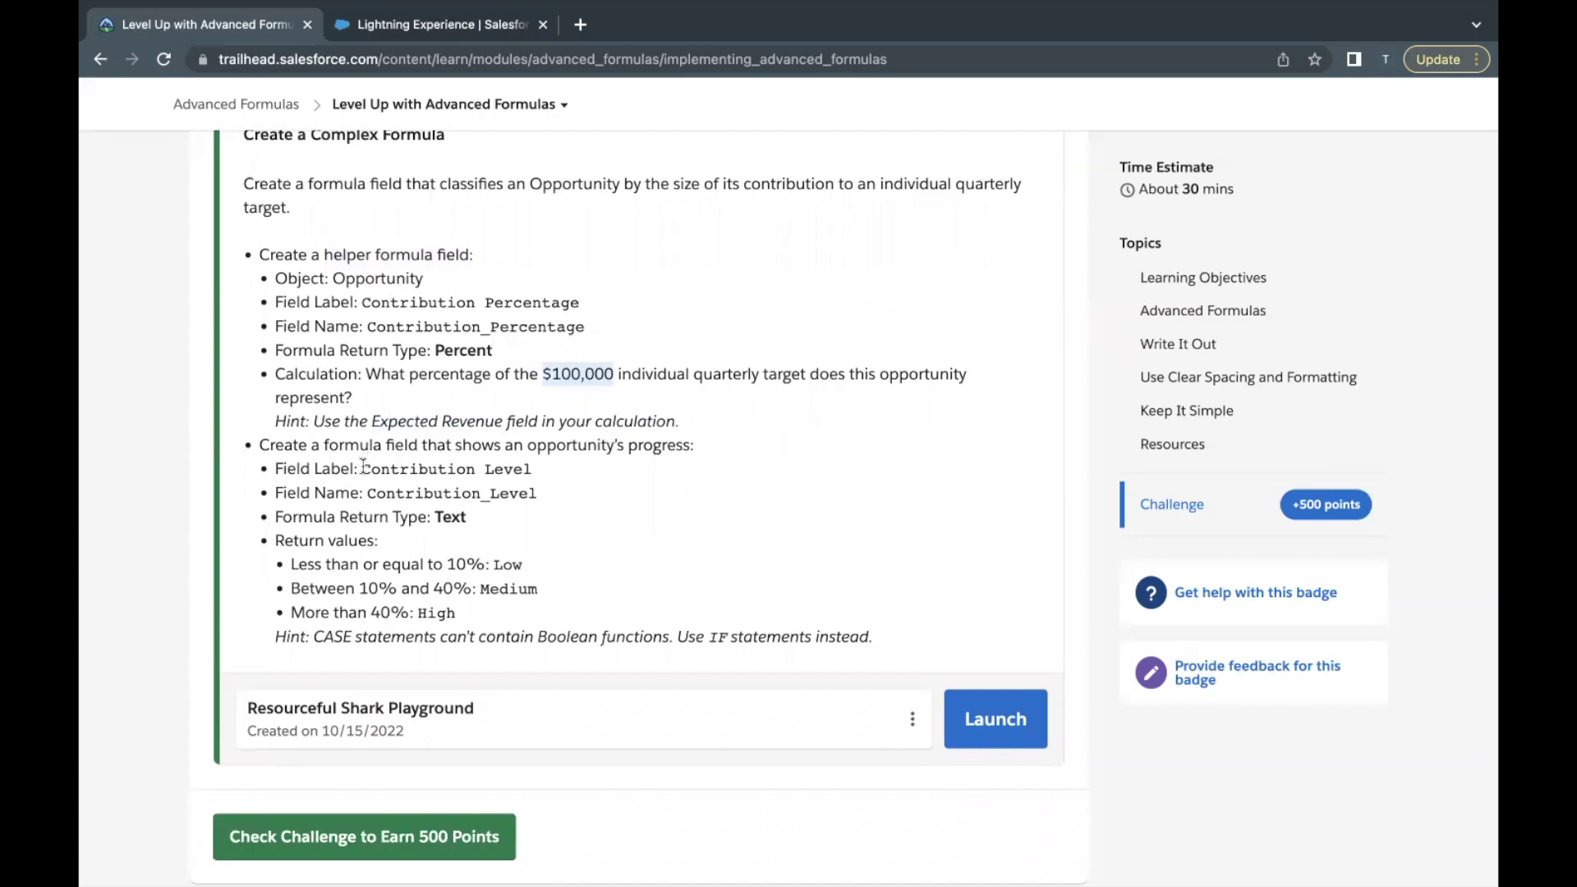
# Review the Contribution Level Text rules: Low up to 10%, Medium 10–40%, High above 40%
pyautogui.moveTo(361, 470); pyautogui.dragTo(530, 470)
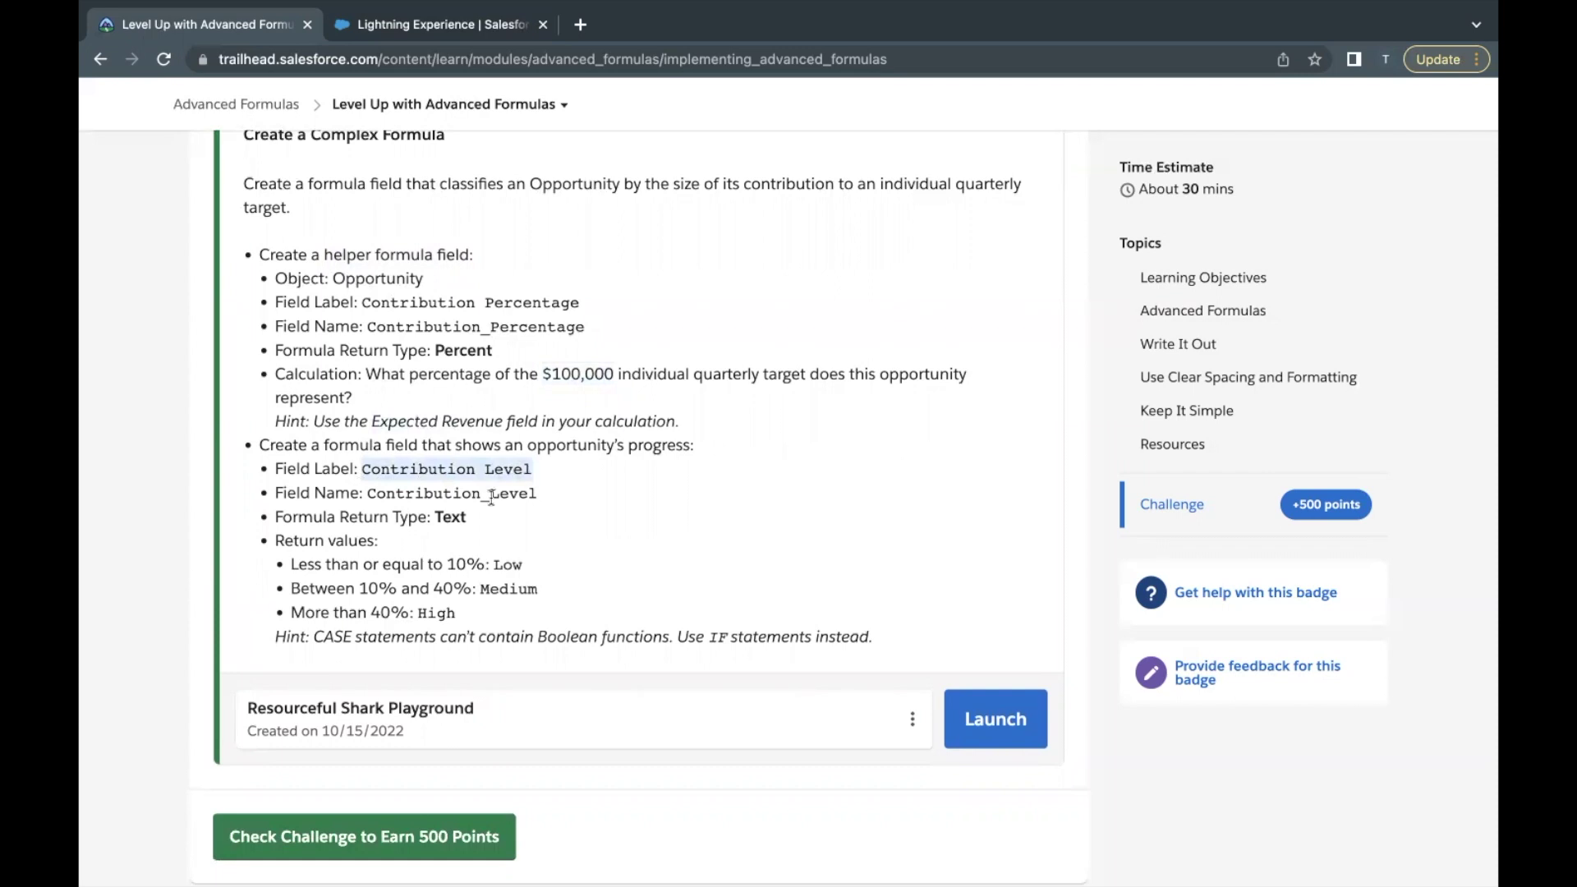
pyautogui.moveTo(436, 514); pyautogui.dragTo(459, 514)
pyautogui.scroll(-1, 460, 513)
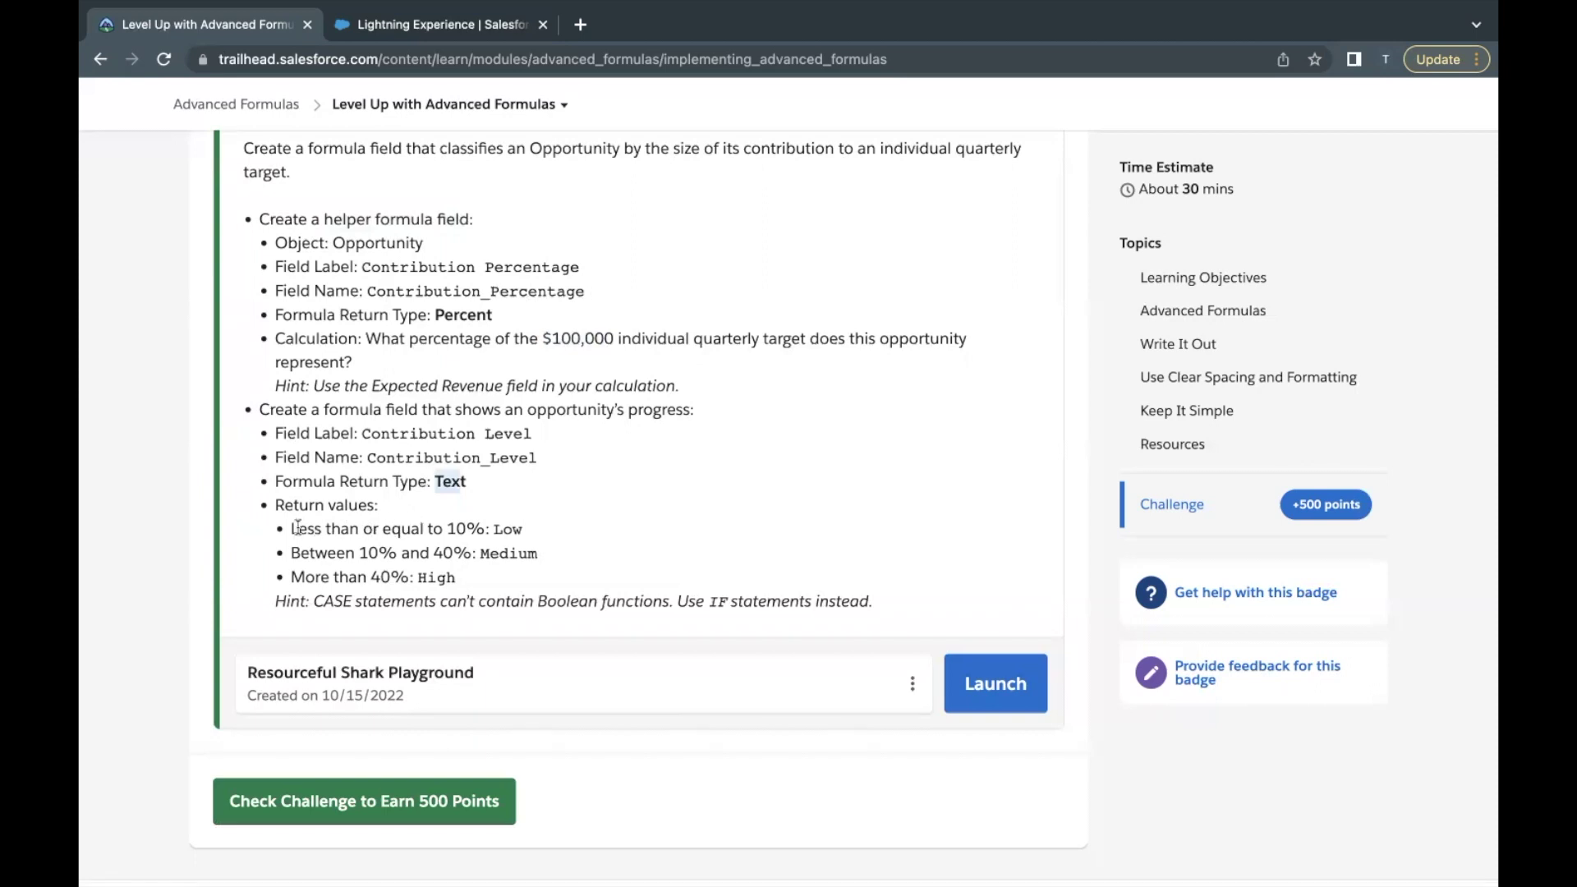
pyautogui.moveTo(298, 527); pyautogui.dragTo(470, 571)
pyautogui.click(469, 569)
pyautogui.moveTo(360, 528); pyautogui.dragTo(470, 526)
pyautogui.click(469, 526)
pyautogui.moveTo(530, 410); pyautogui.dragTo(660, 410)
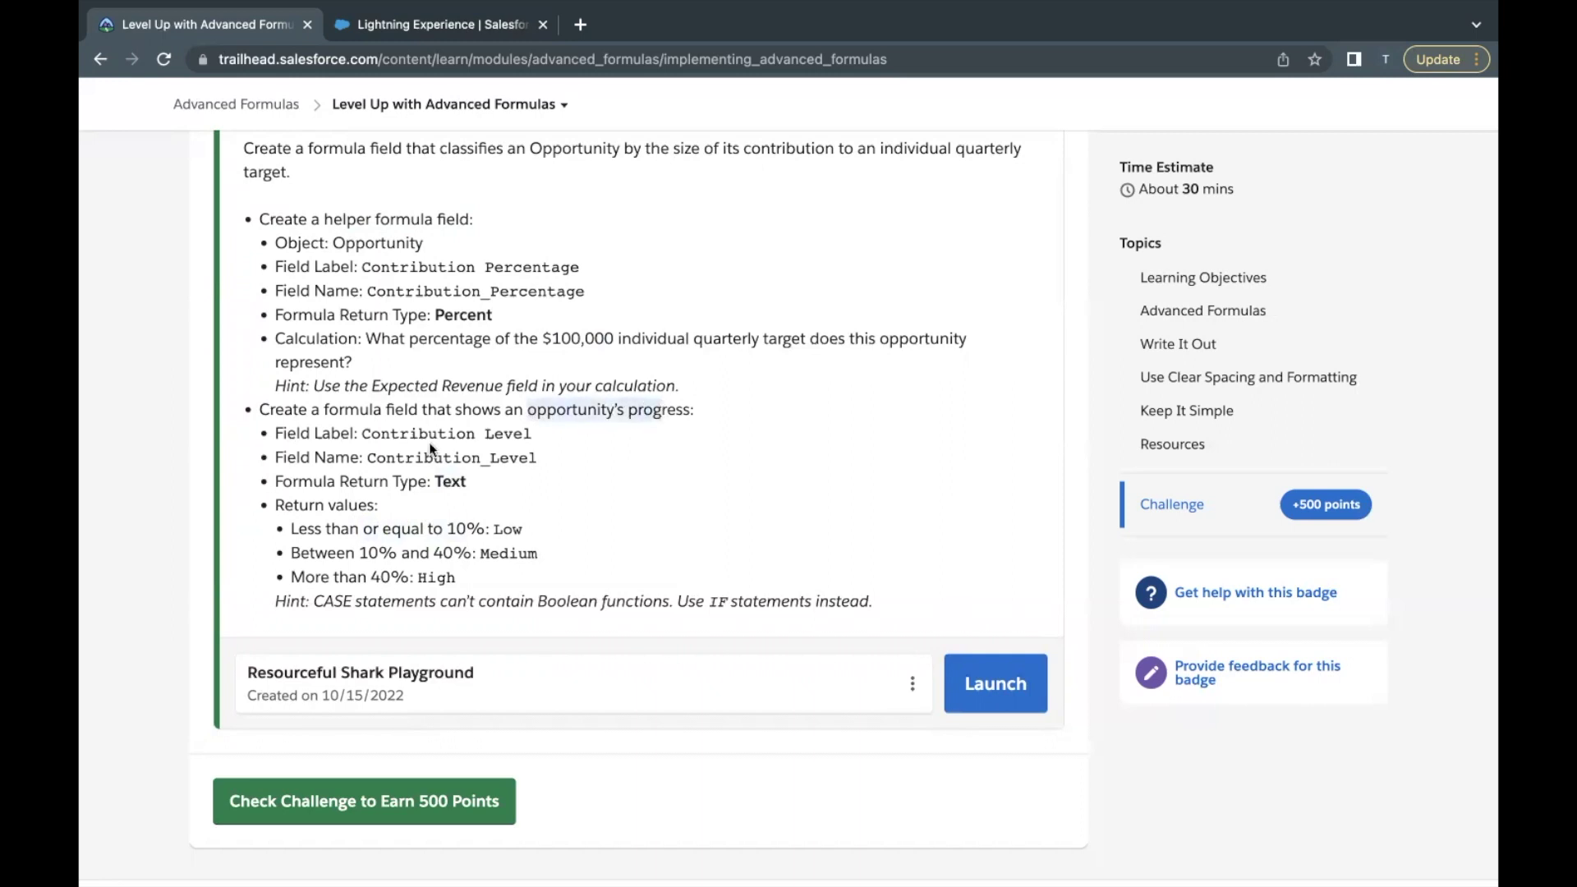
pyautogui.moveTo(364, 434); pyautogui.dragTo(529, 431)
pyautogui.moveTo(493, 529); pyautogui.dragTo(528, 532)
pyautogui.click(528, 533)
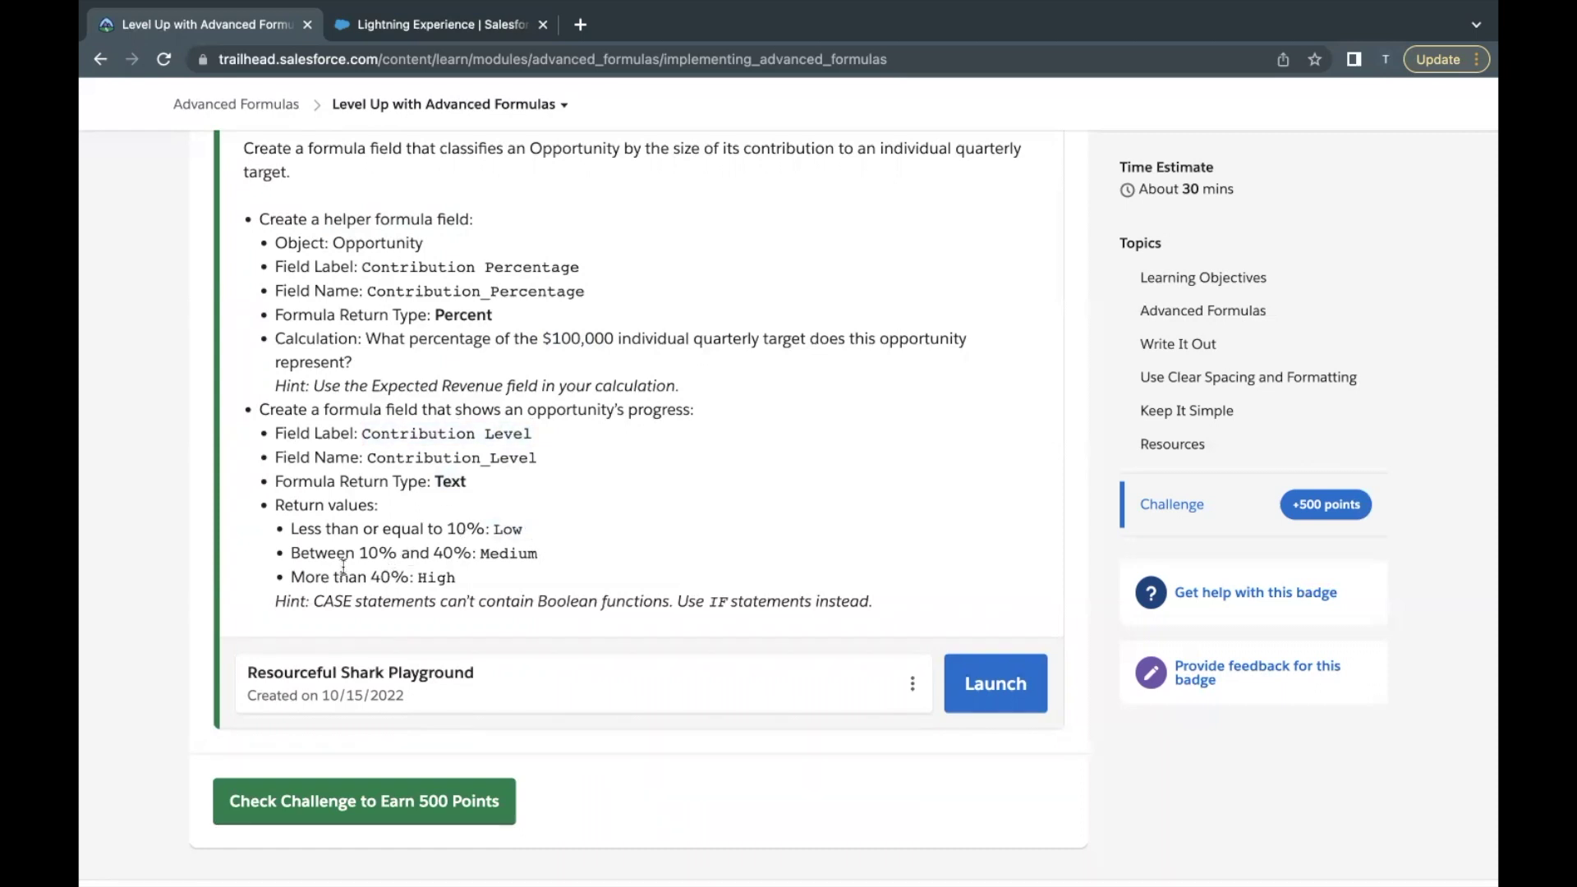
pyautogui.moveTo(366, 555); pyautogui.dragTo(468, 551)
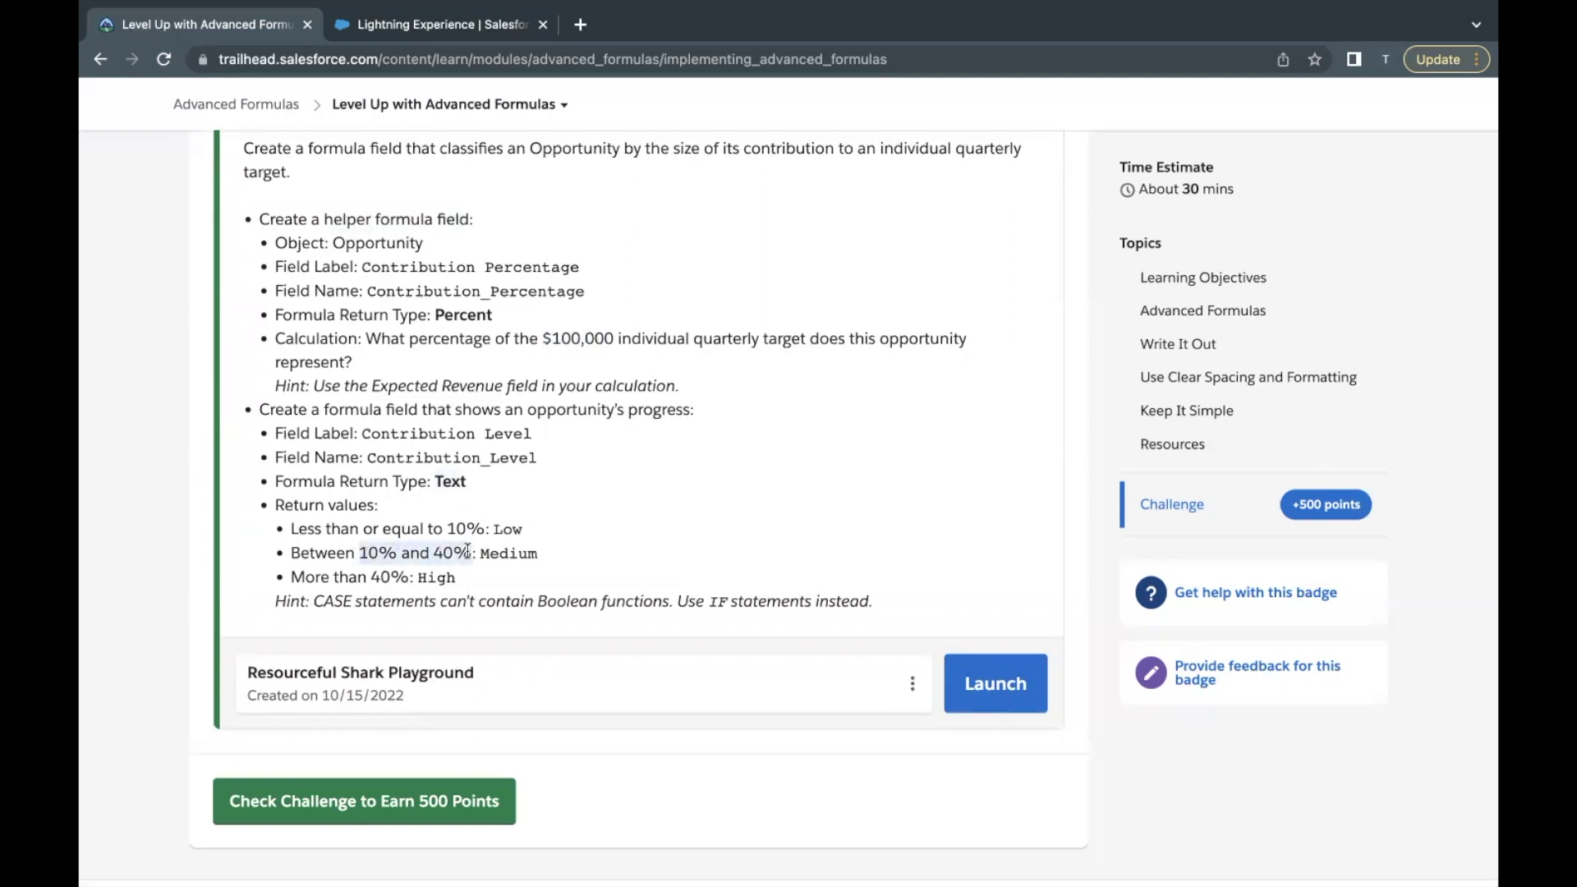
pyautogui.doubleClick(493, 555)
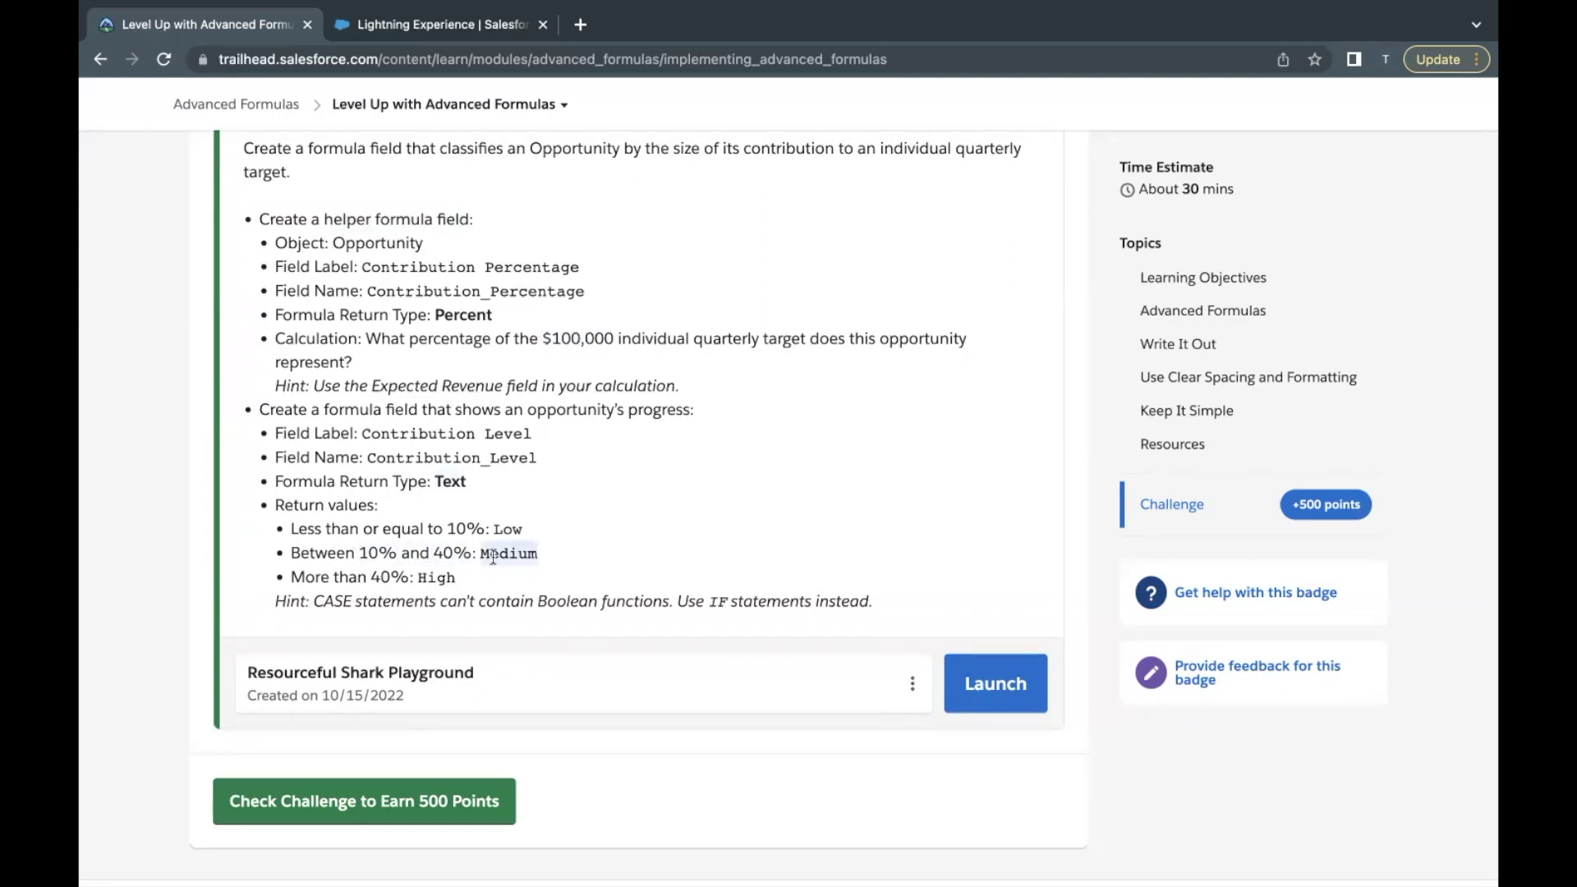
pyautogui.moveTo(347, 577); pyautogui.dragTo(410, 576)
pyautogui.doubleClick(423, 578)
pyautogui.click(460, 450)
pyautogui.moveTo(527, 410); pyautogui.dragTo(676, 413)
pyautogui.click(414, 575)
pyautogui.moveTo(309, 457); pyautogui.dragTo(489, 575)
pyautogui.click(489, 573)
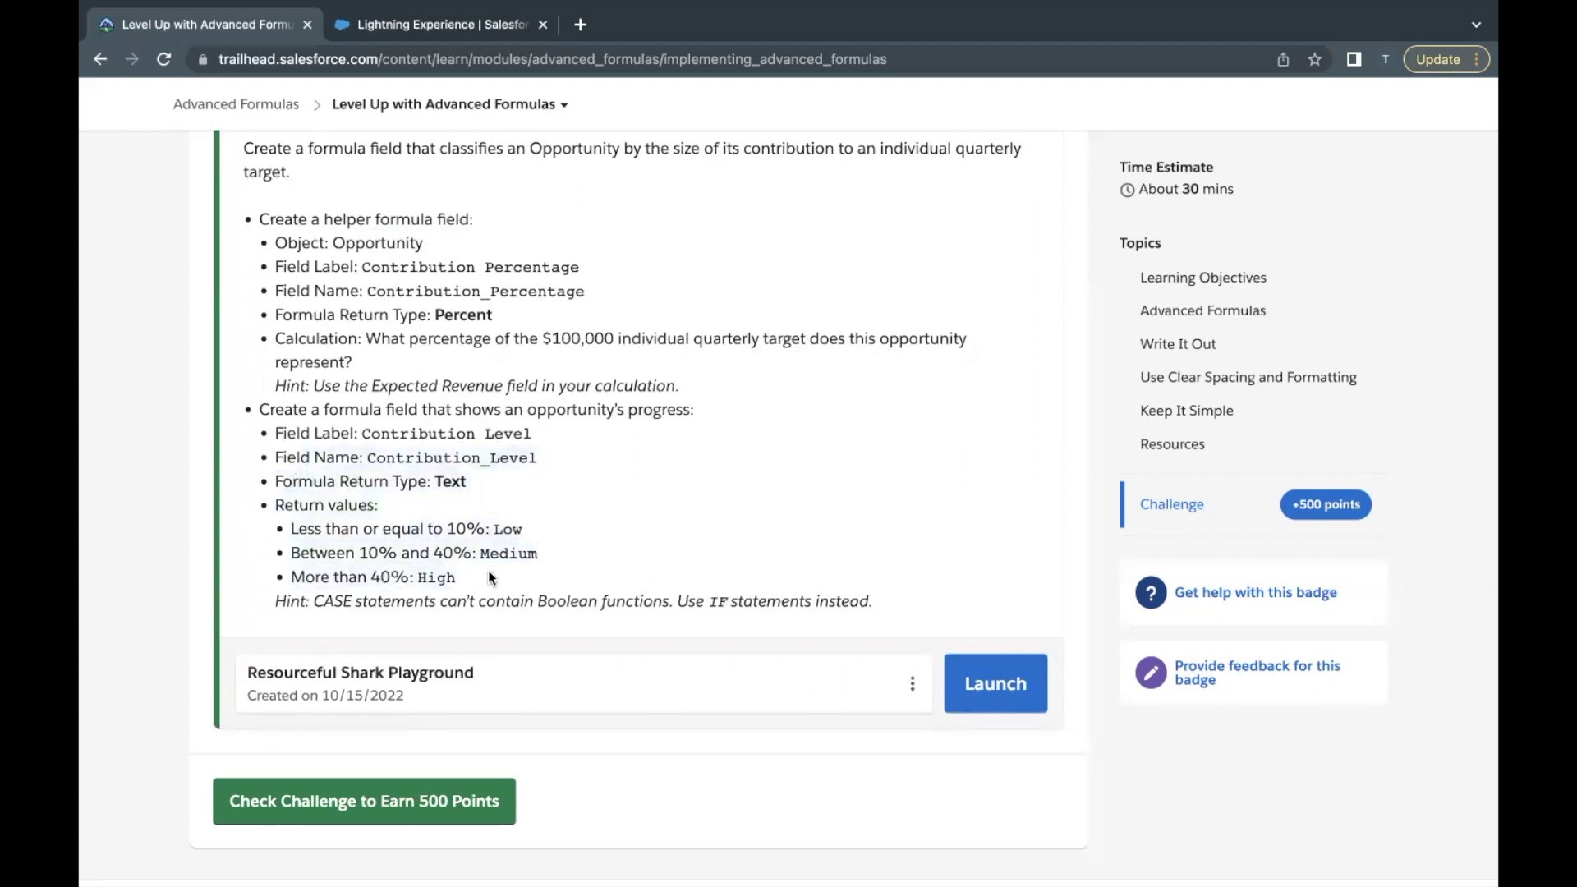
pyautogui.moveTo(363, 433); pyautogui.dragTo(533, 435)
pyautogui.click(495, 509)
# Review the challenge hints about CASE statements, IF statements and Boolean function limits
pyautogui.scroll(-2, 494, 509)
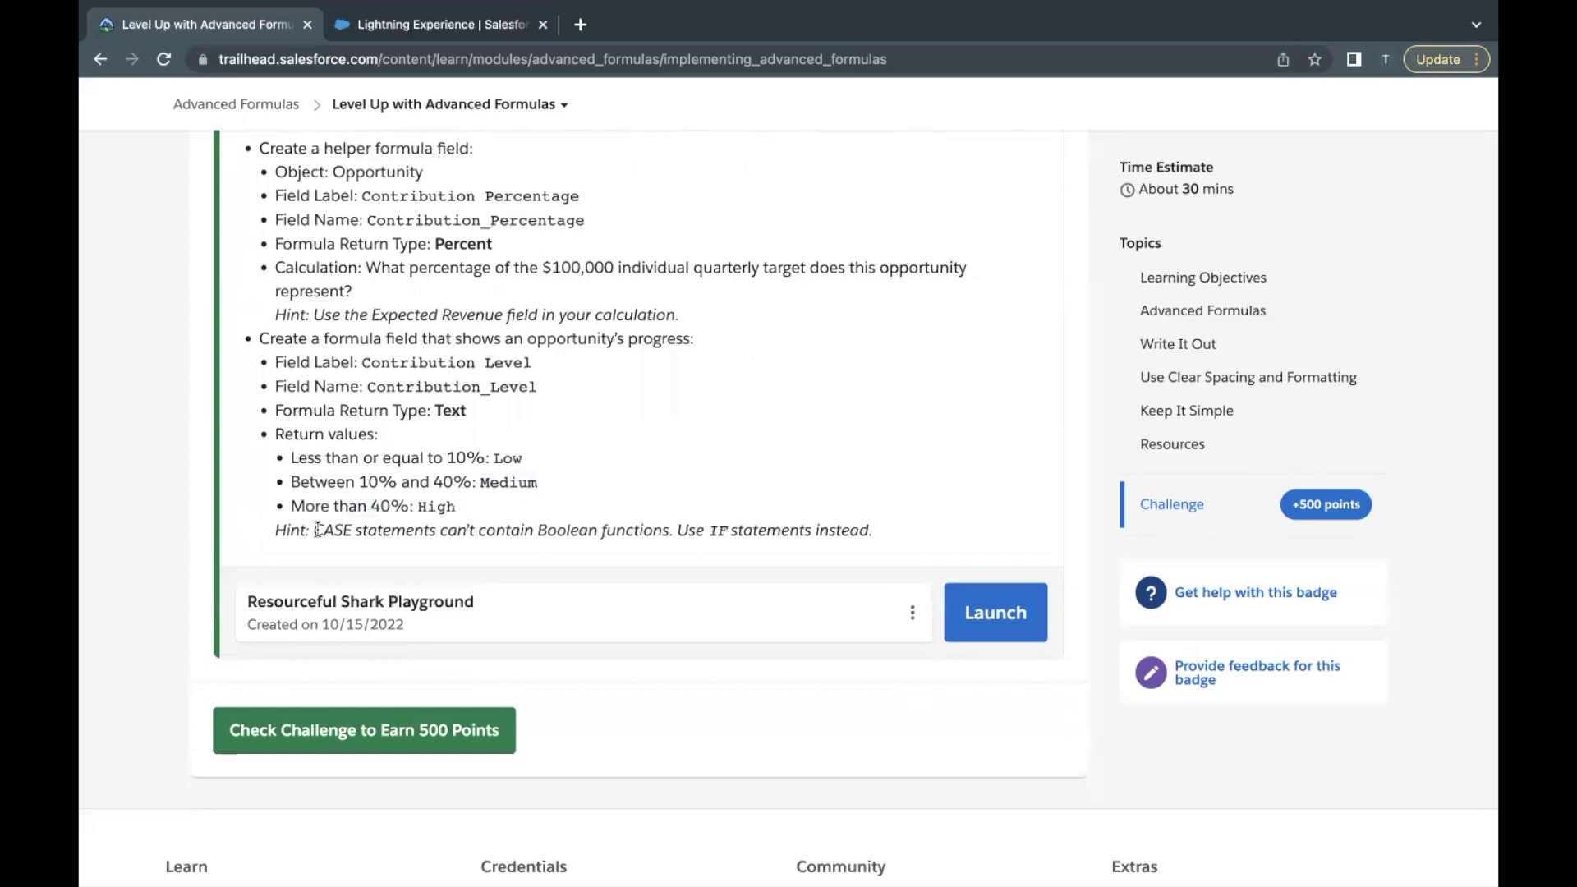
pyautogui.moveTo(317, 530); pyautogui.dragTo(442, 525)
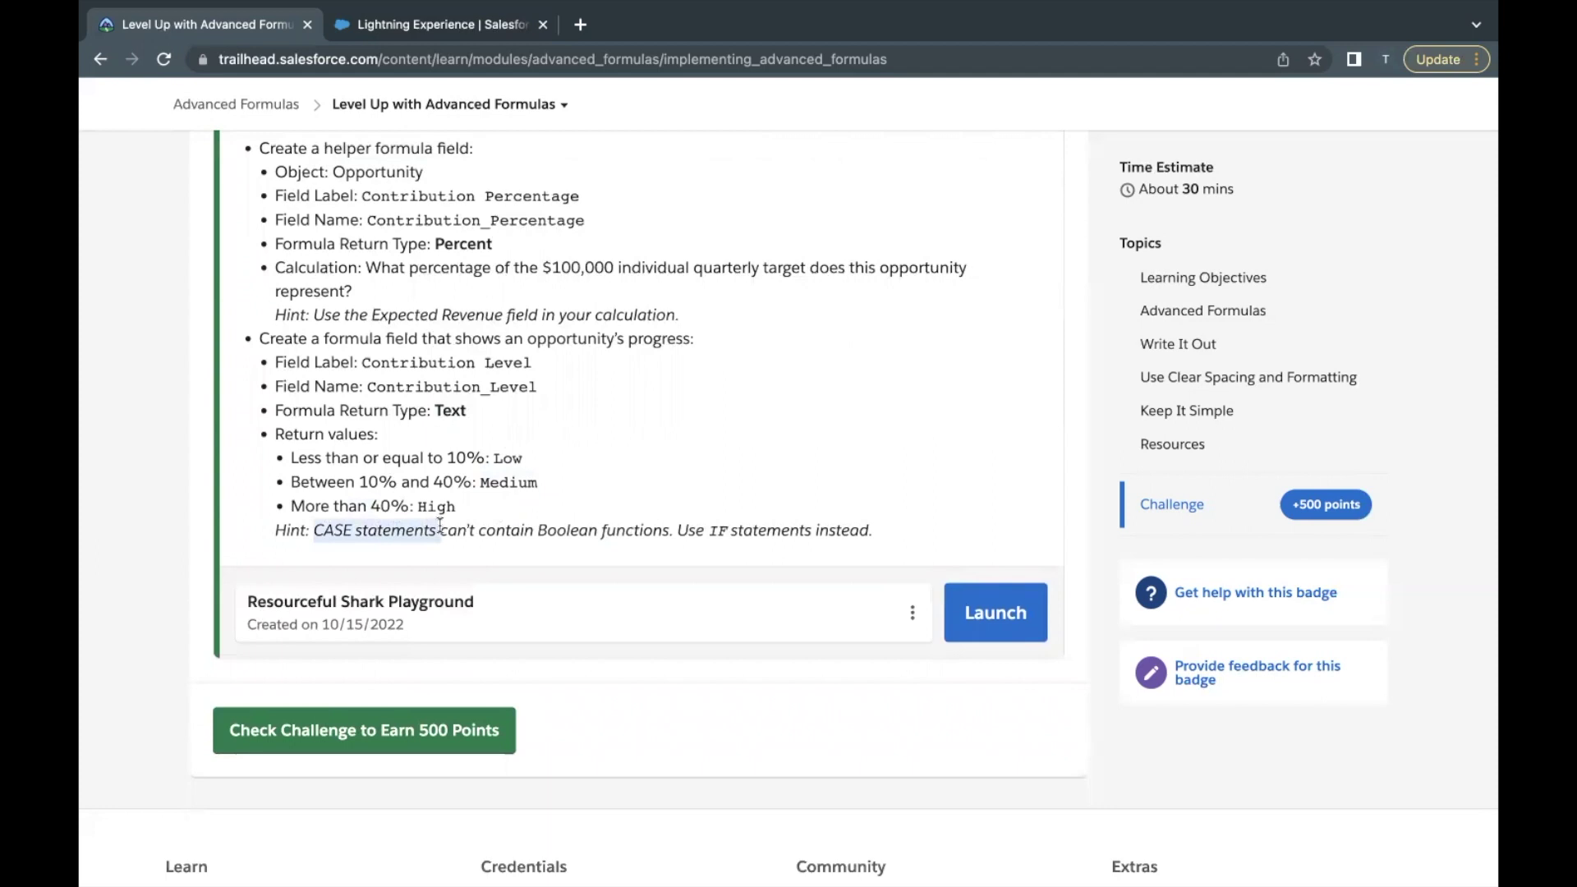
pyautogui.click(460, 465)
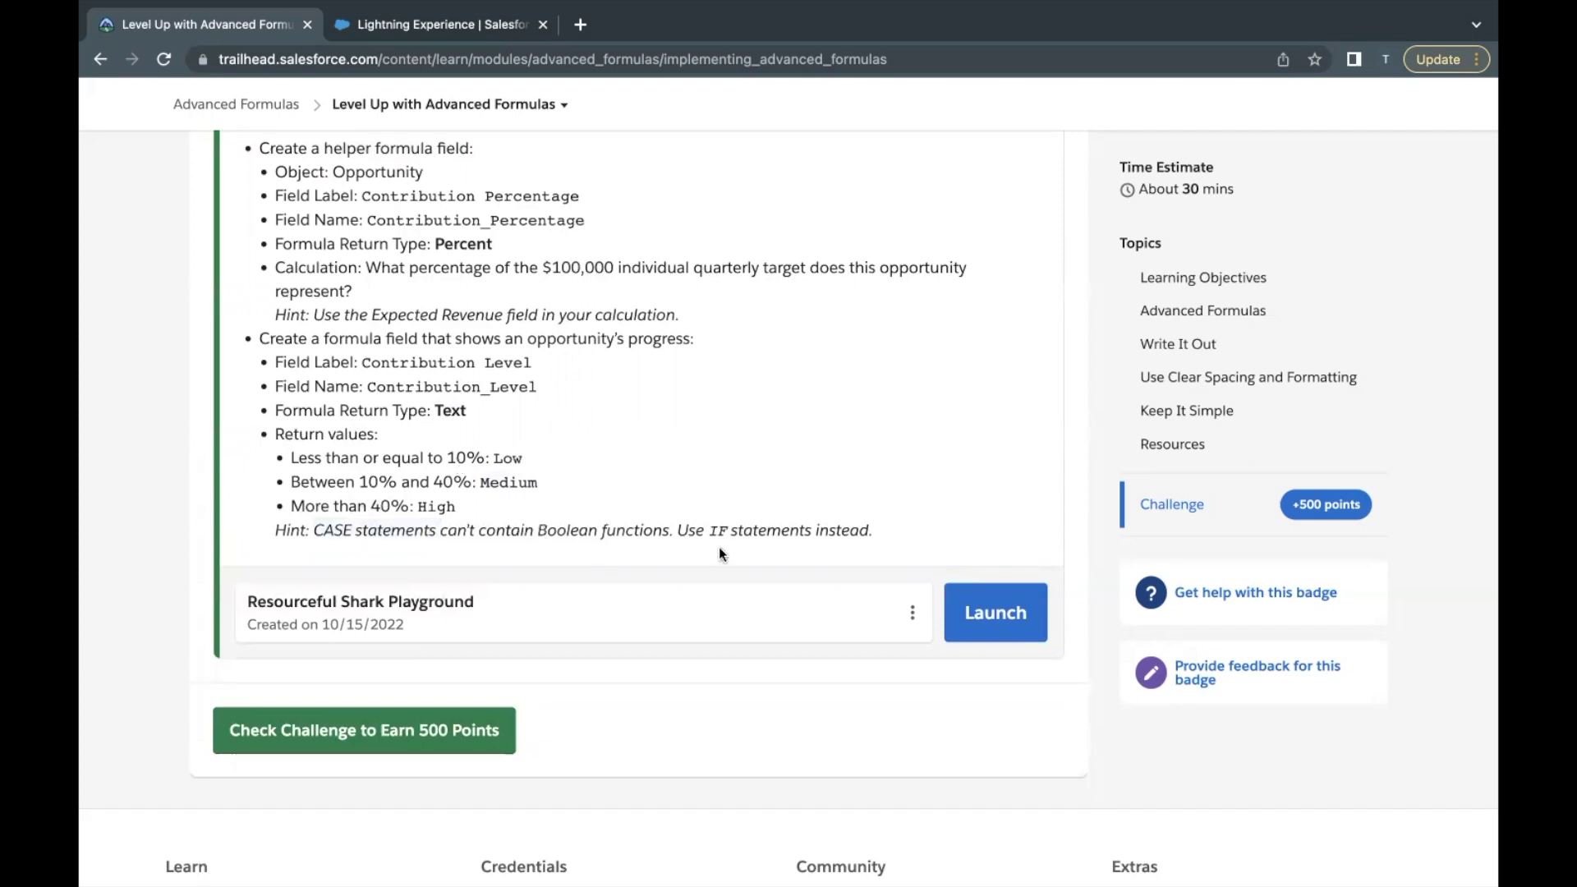
pyautogui.moveTo(705, 534); pyautogui.dragTo(812, 534)
pyautogui.click(809, 534)
pyautogui.moveTo(536, 532); pyautogui.dragTo(634, 533)
pyautogui.click(444, 510)
pyautogui.moveTo(296, 459); pyautogui.dragTo(464, 506)
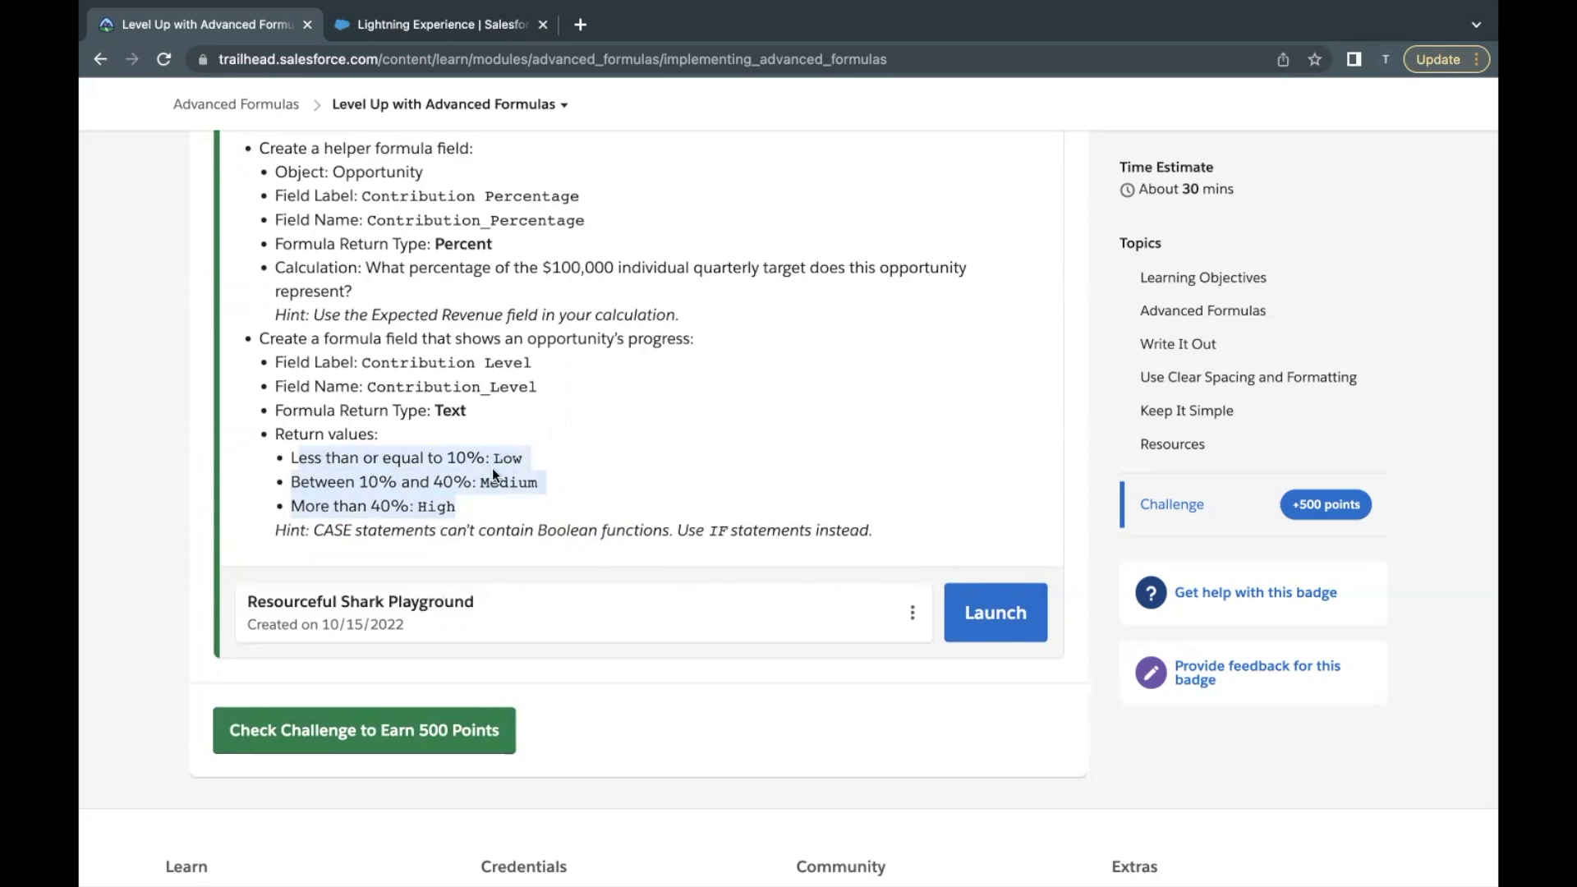
pyautogui.click(491, 467)
pyautogui.moveTo(346, 457); pyautogui.dragTo(412, 454)
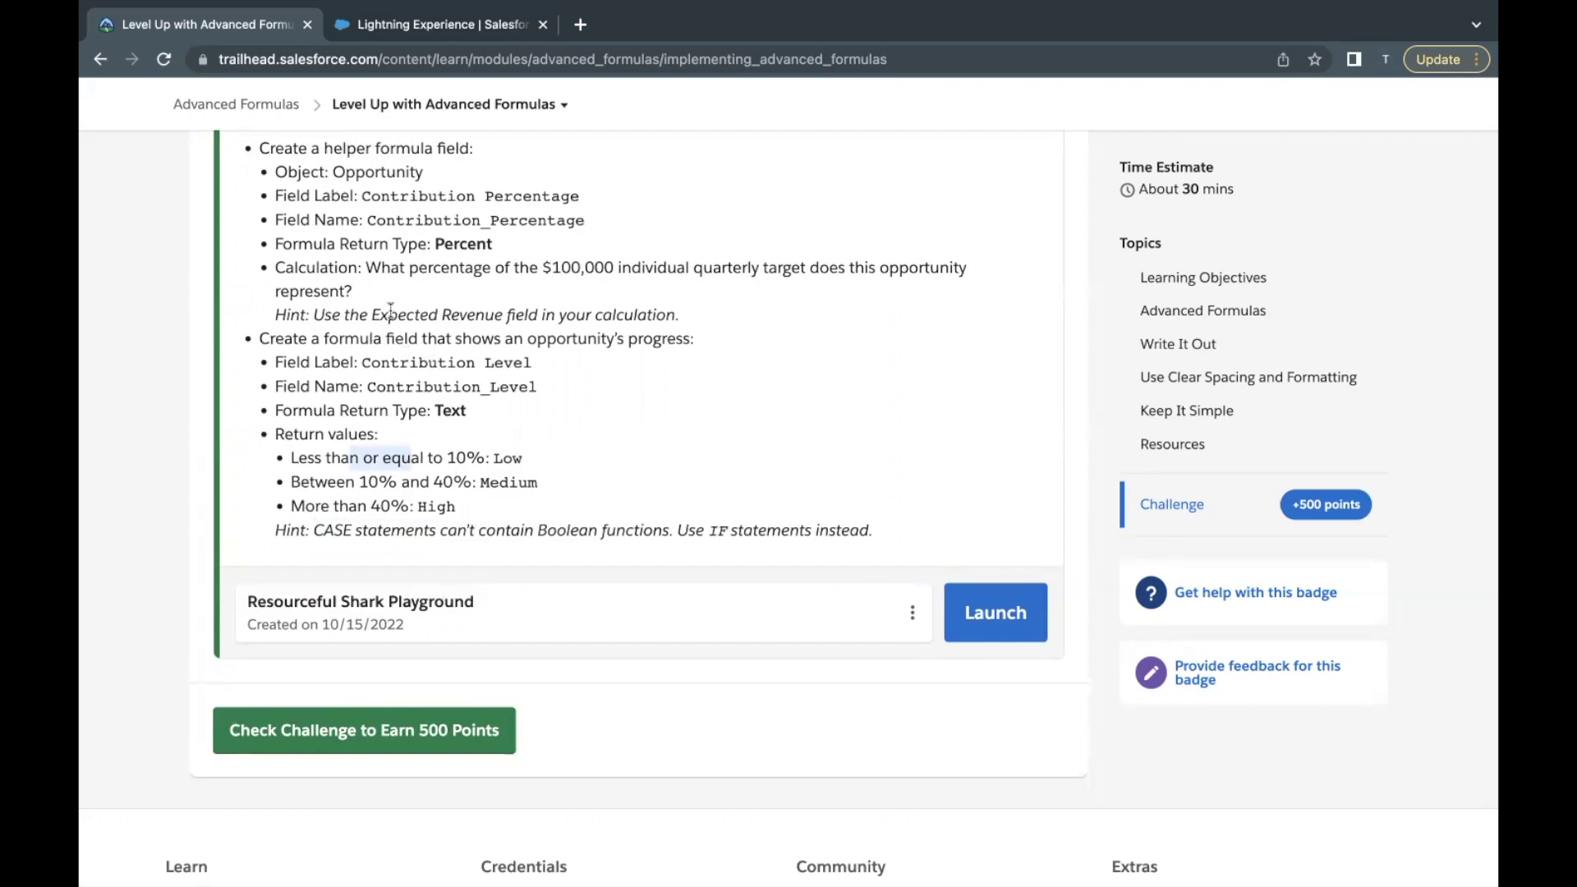
pyautogui.doubleClick(390, 195)
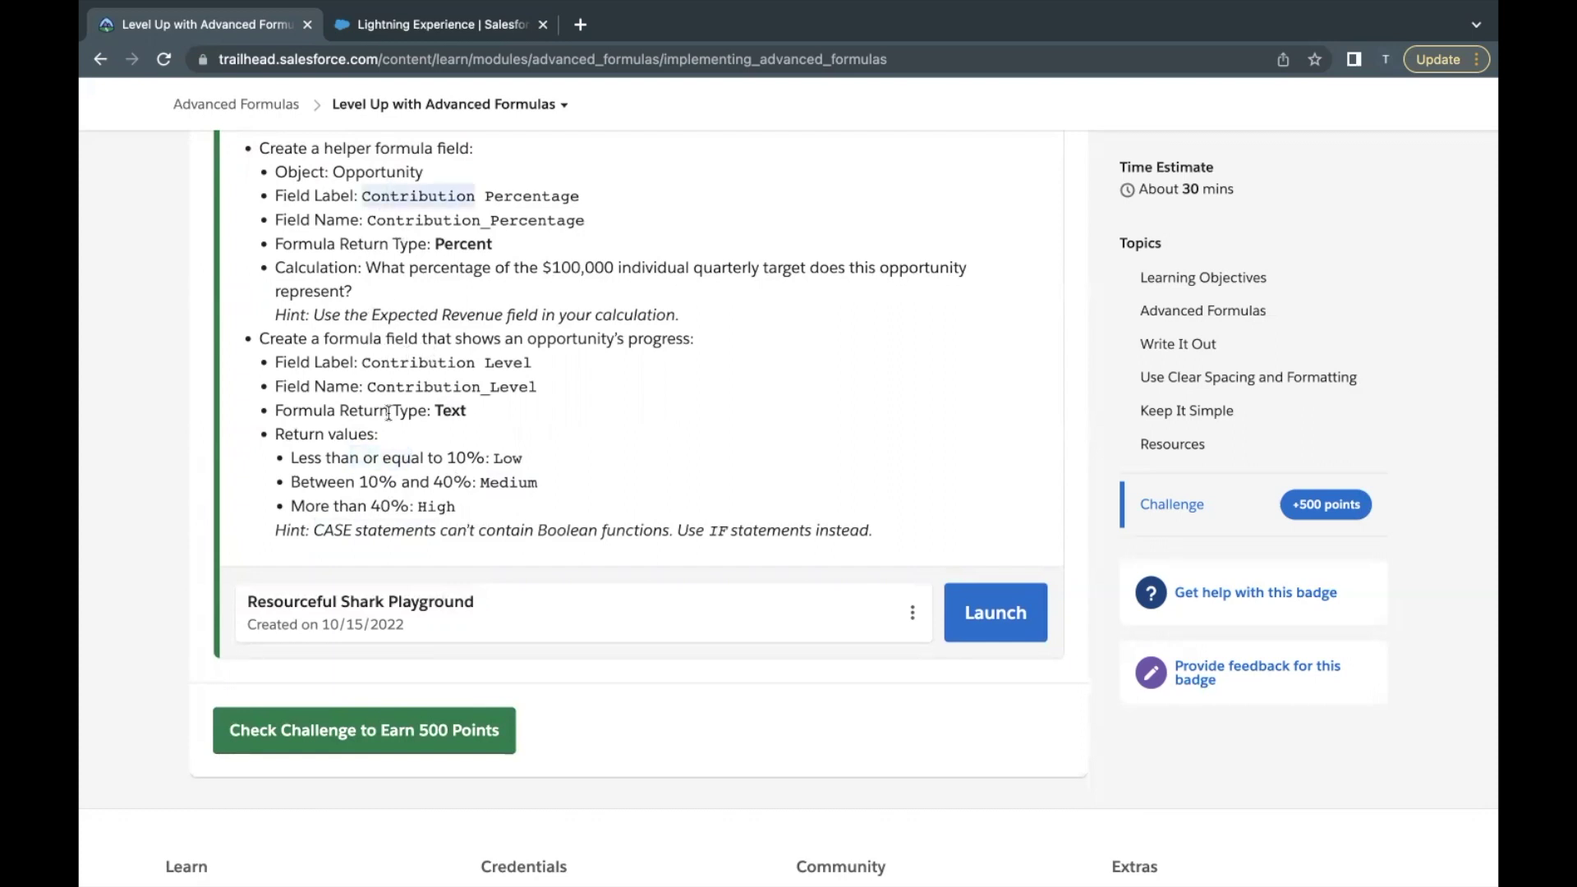
pyautogui.moveTo(447, 458); pyautogui.dragTo(481, 460)
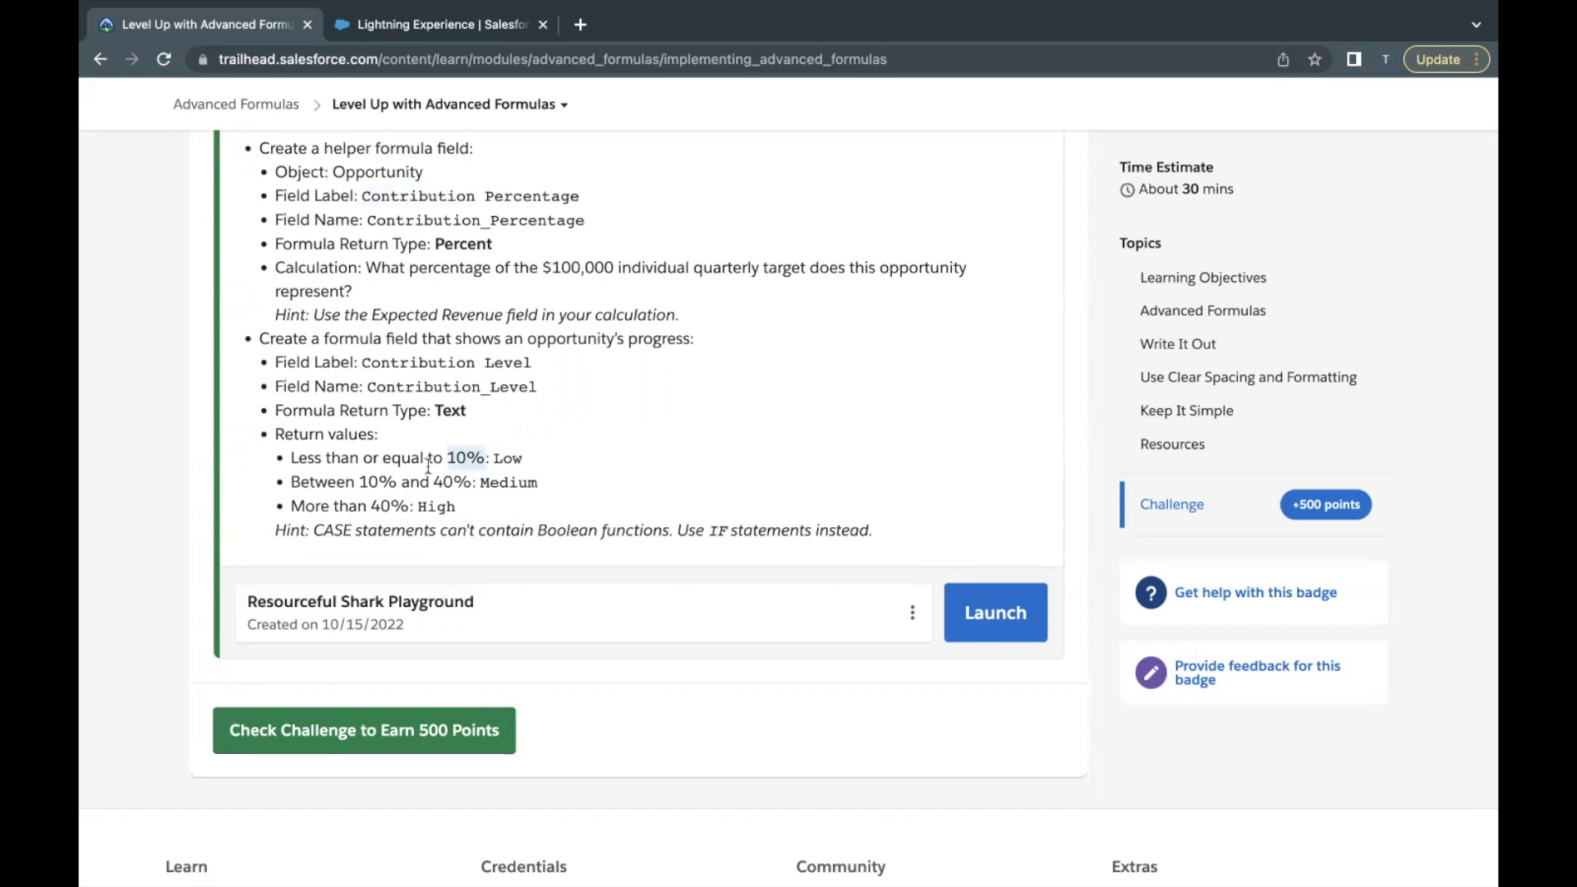
pyautogui.moveTo(314, 532); pyautogui.dragTo(372, 533)
pyautogui.moveTo(688, 532); pyautogui.dragTo(802, 538)
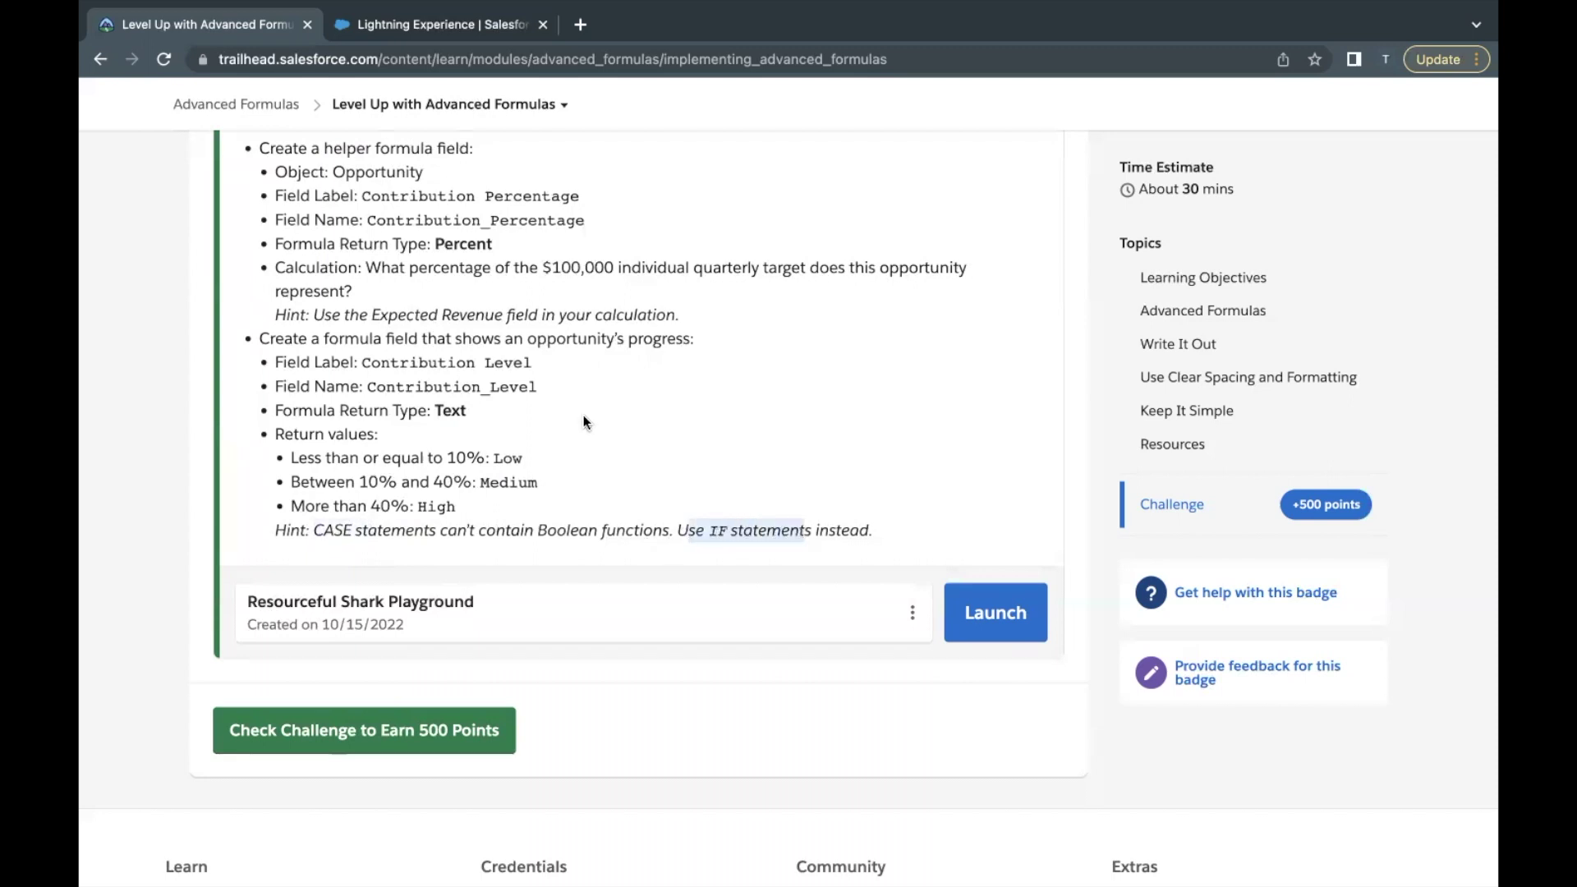
pyautogui.scroll(1, 584, 329)
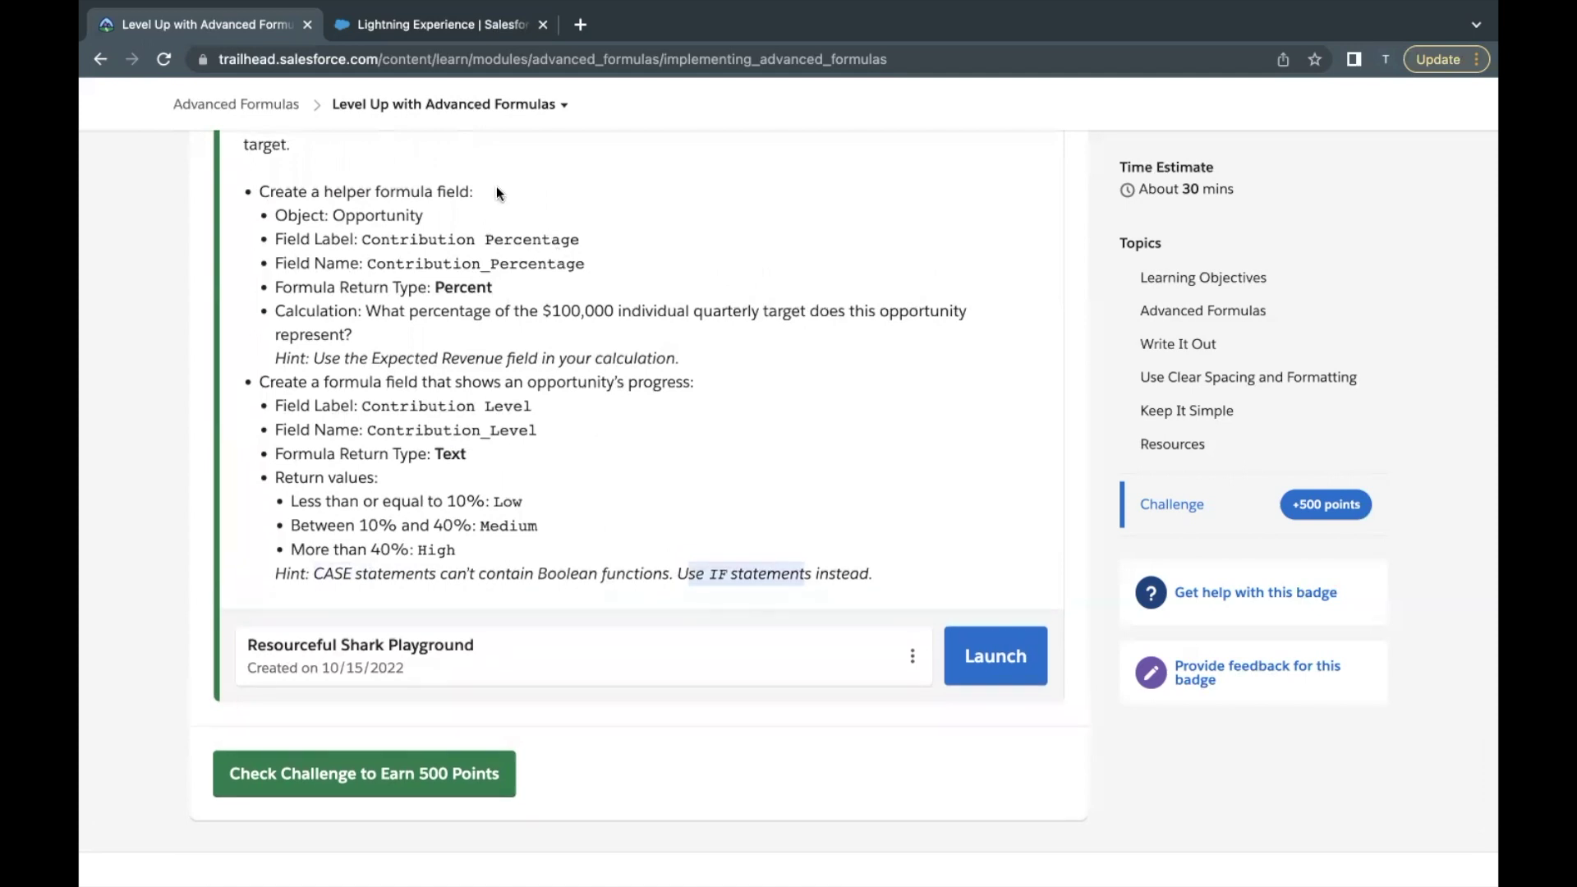
# In the playground org, open Setup and filter Object Manager by 'Opp' to reach Opportunity's fields
pyautogui.click(474, 31)
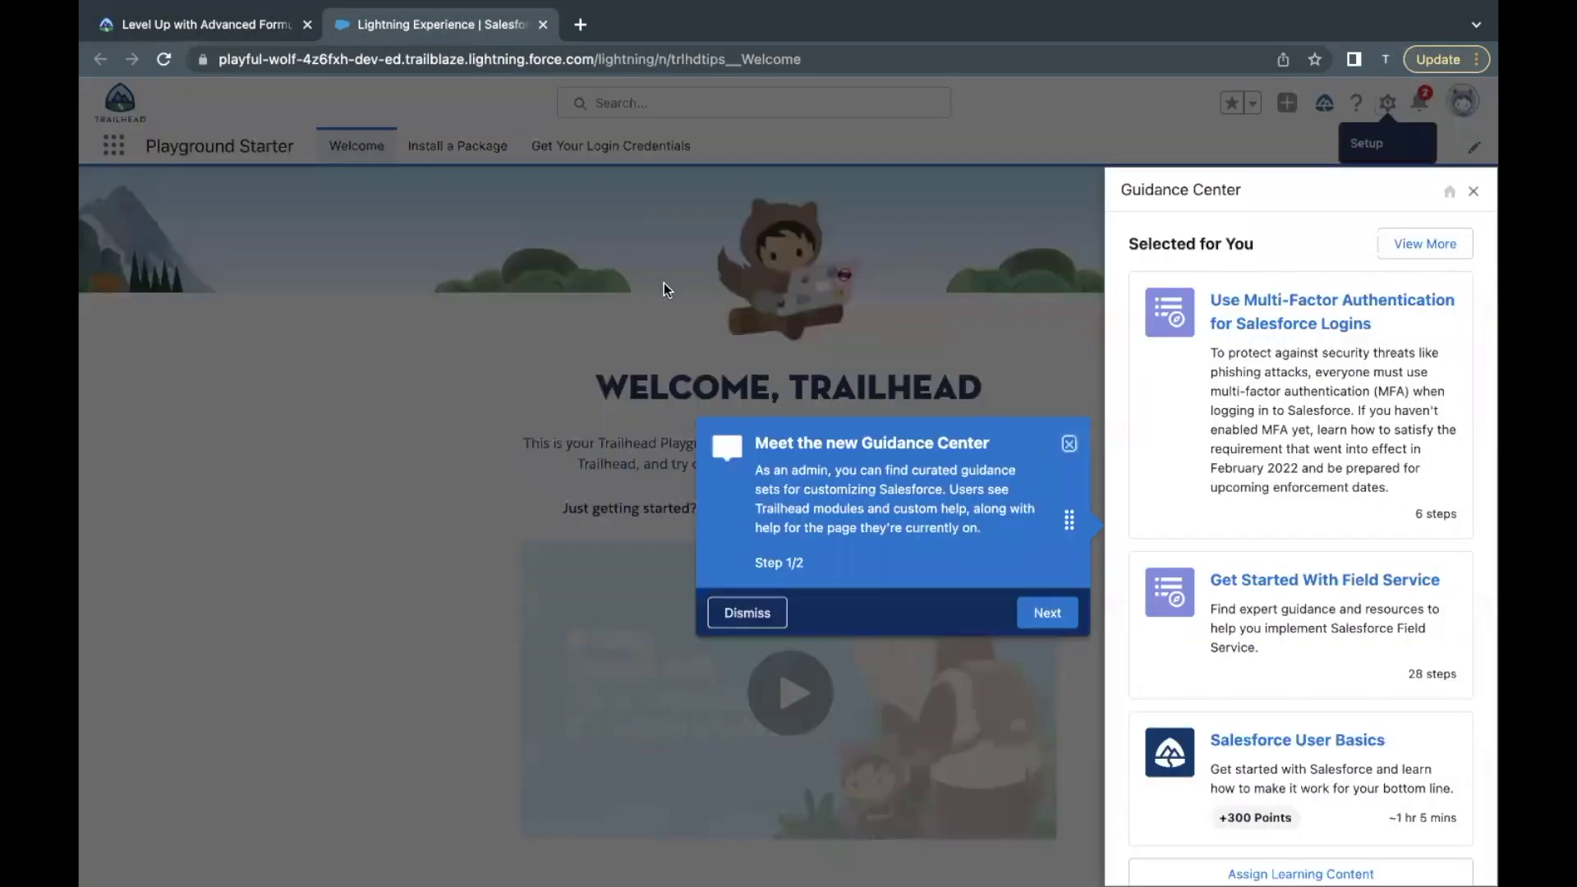
pyautogui.click(1472, 207)
pyautogui.click(1388, 103)
pyautogui.click(1327, 188)
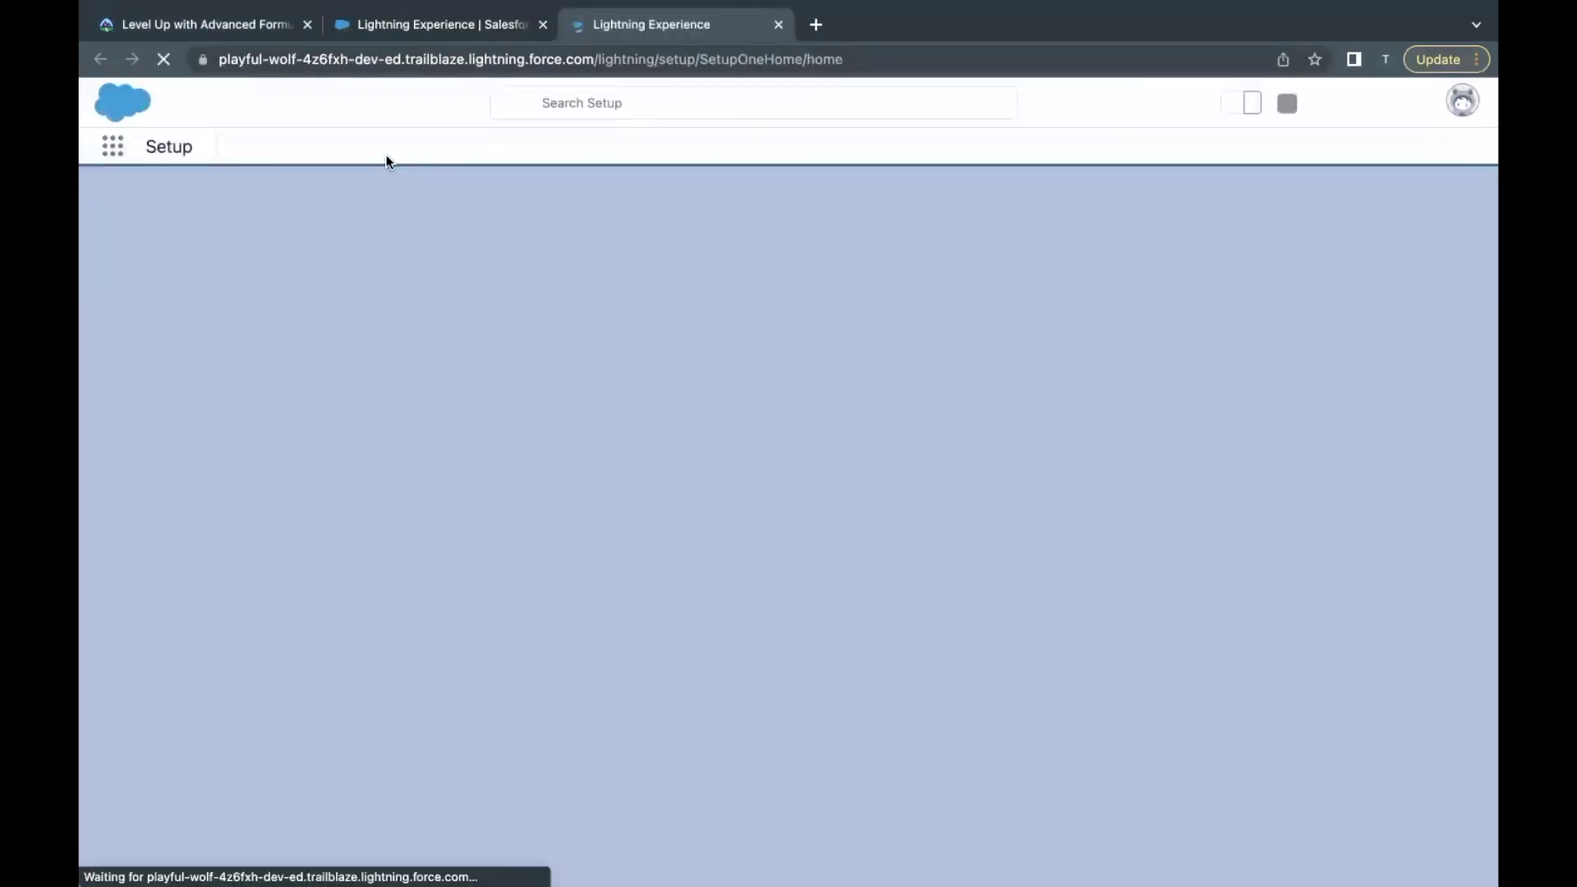
pyautogui.click(353, 150)
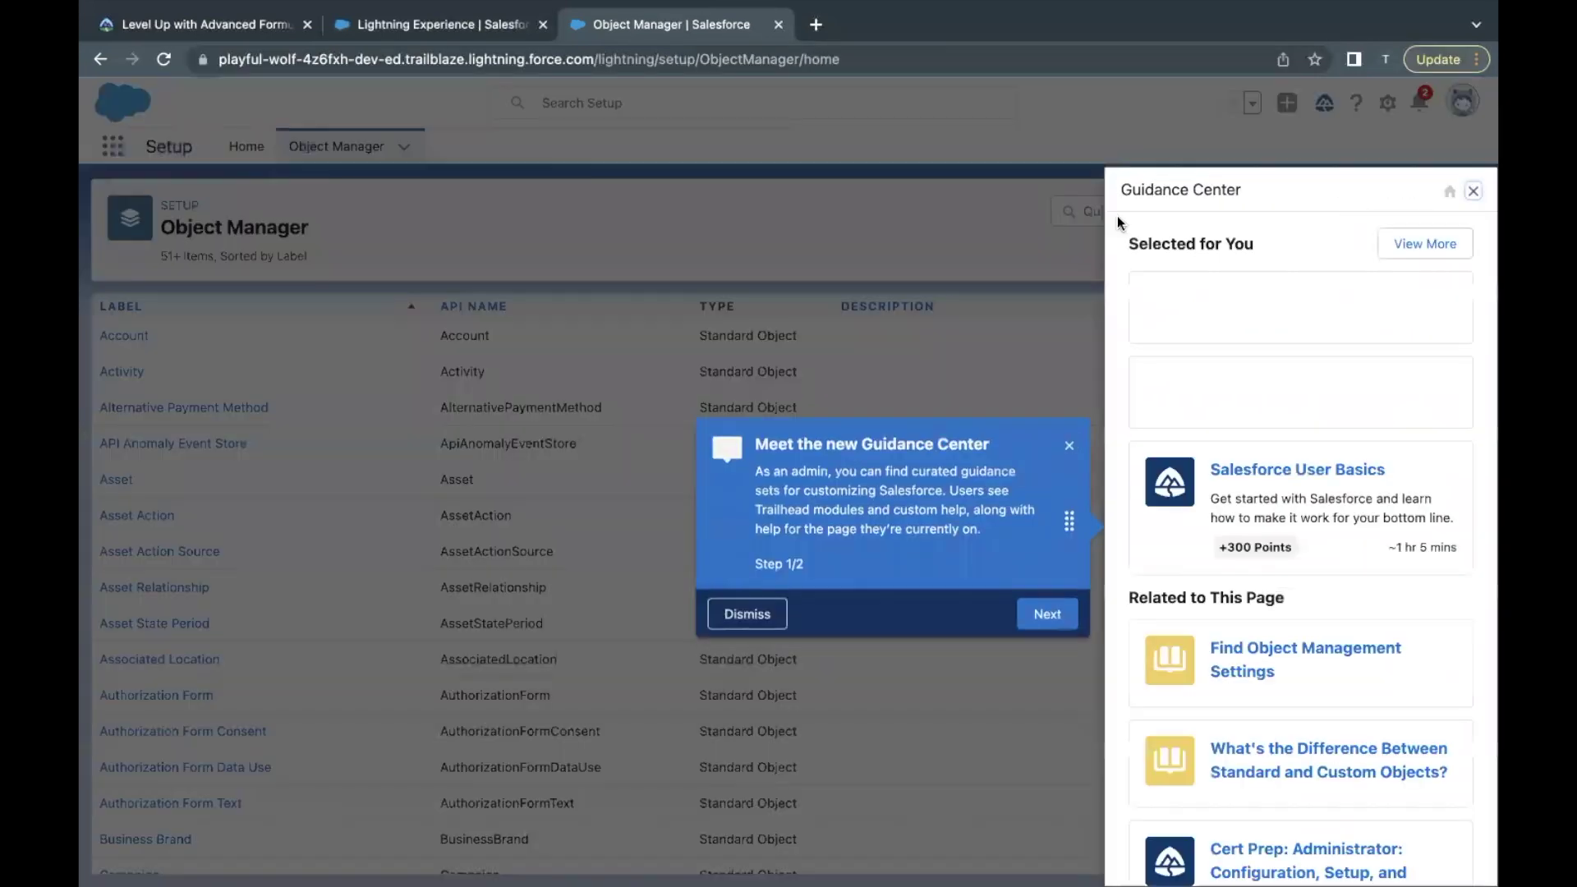
pyautogui.click(1474, 191)
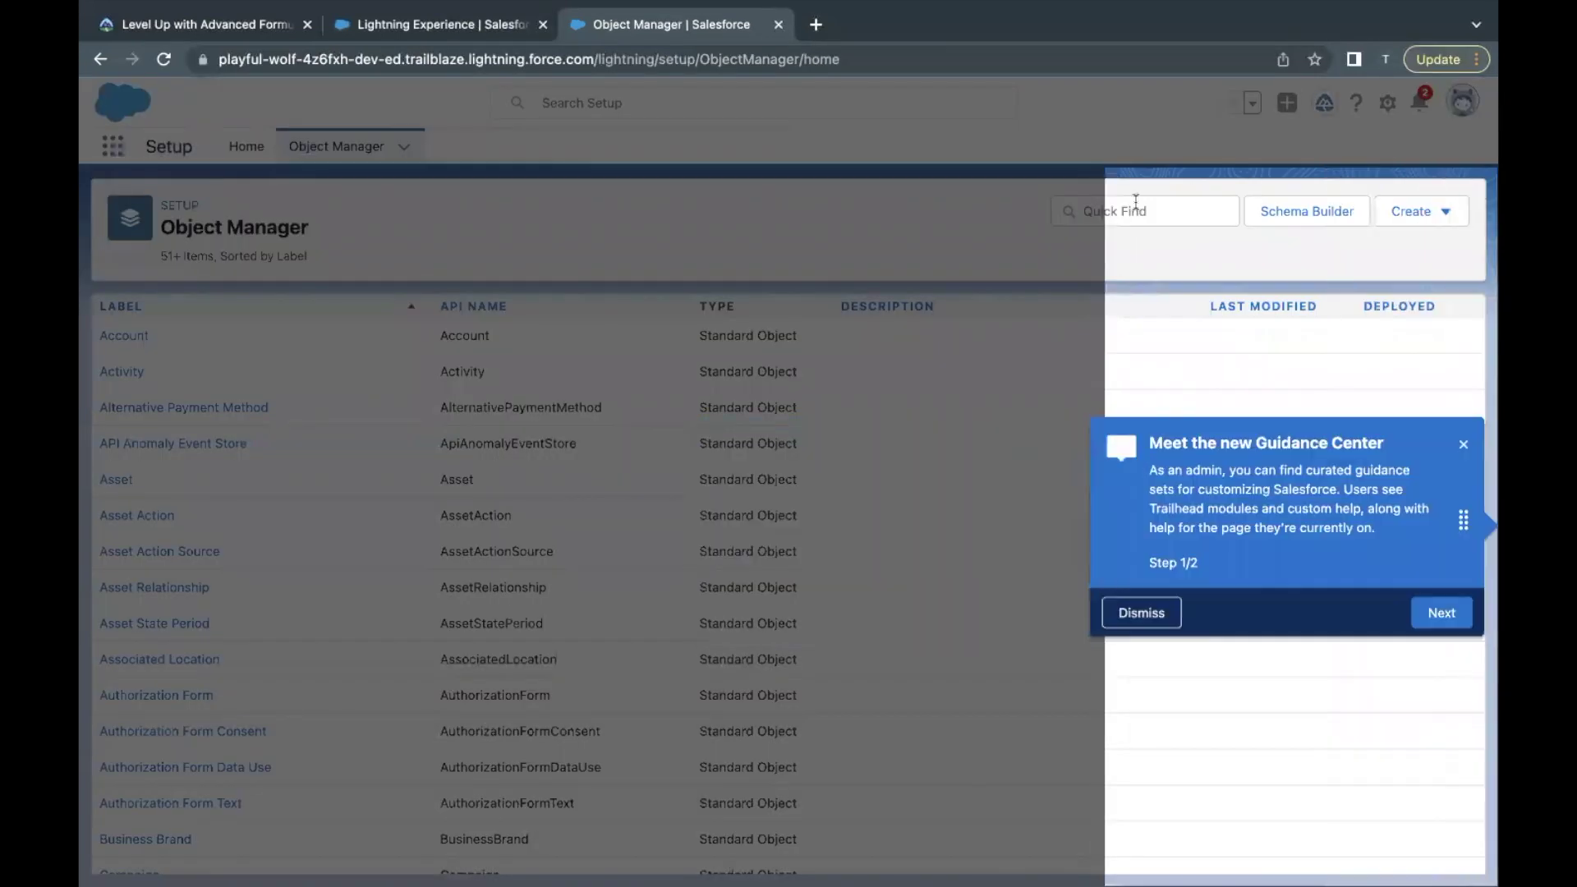
pyautogui.click(1137, 211)
pyautogui.write('Opp')
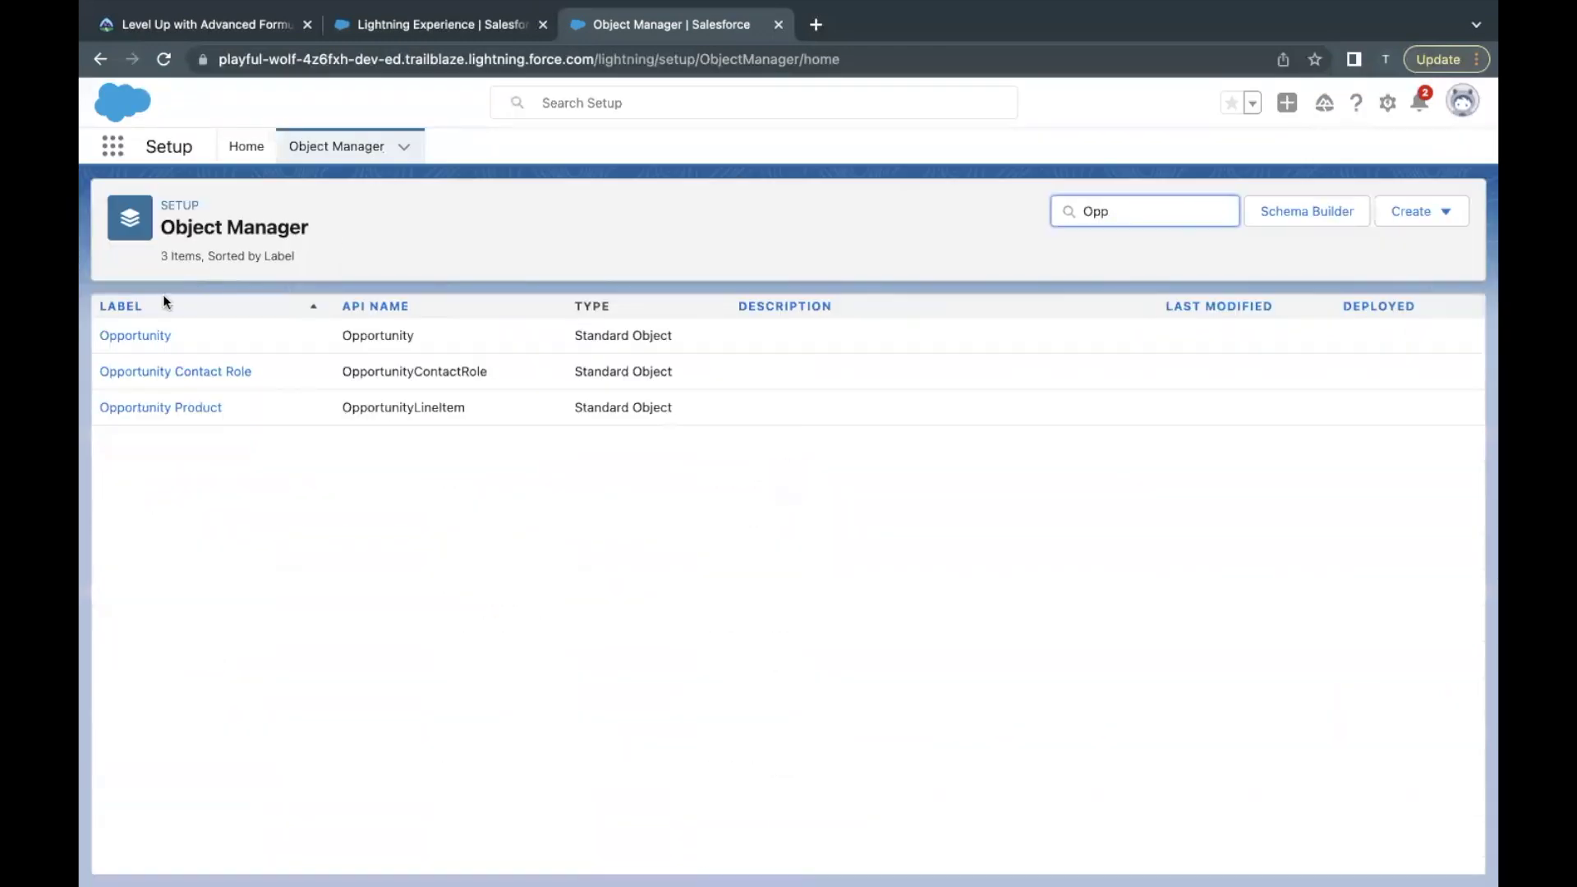
pyautogui.click(138, 335)
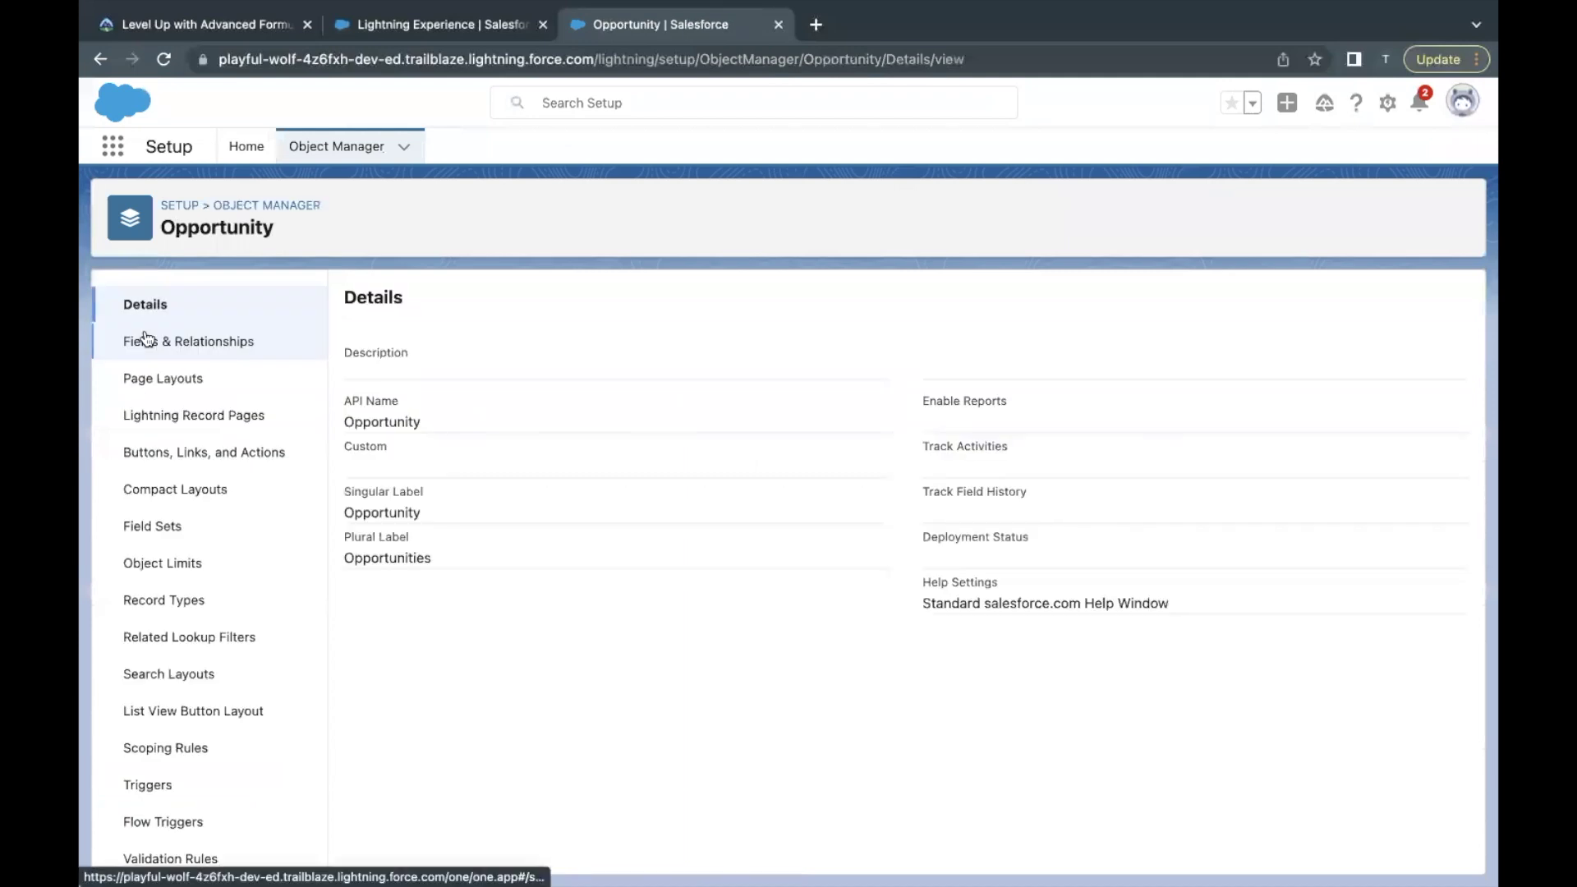
pyautogui.click(162, 344)
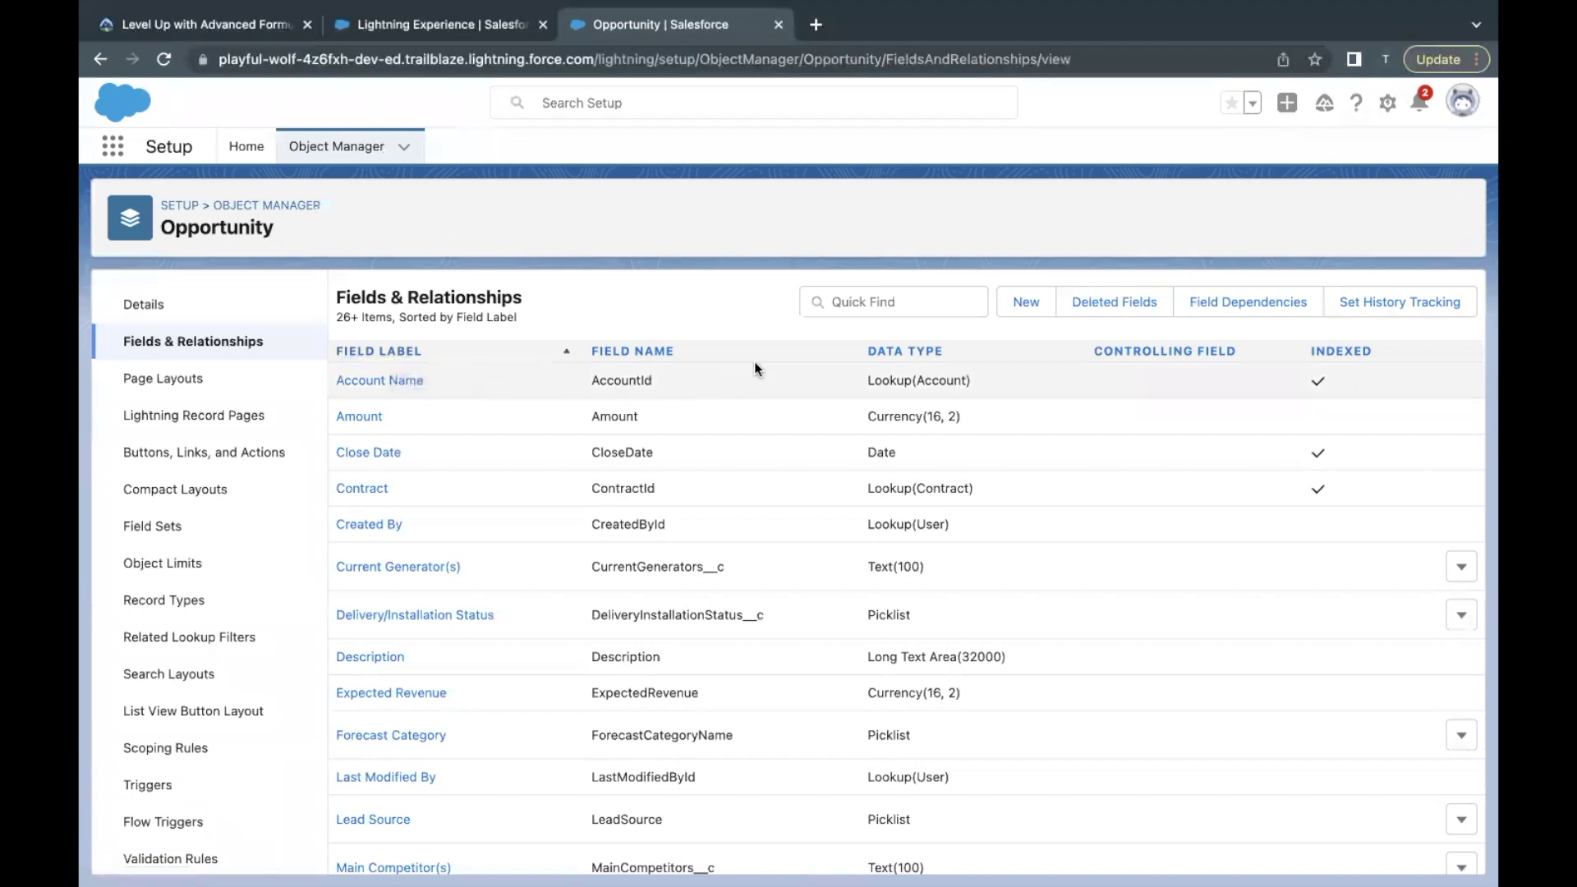
# Start a new Opportunity custom field and copy the 'Contribution Percentage' label from the challenge
pyautogui.click(1015, 310)
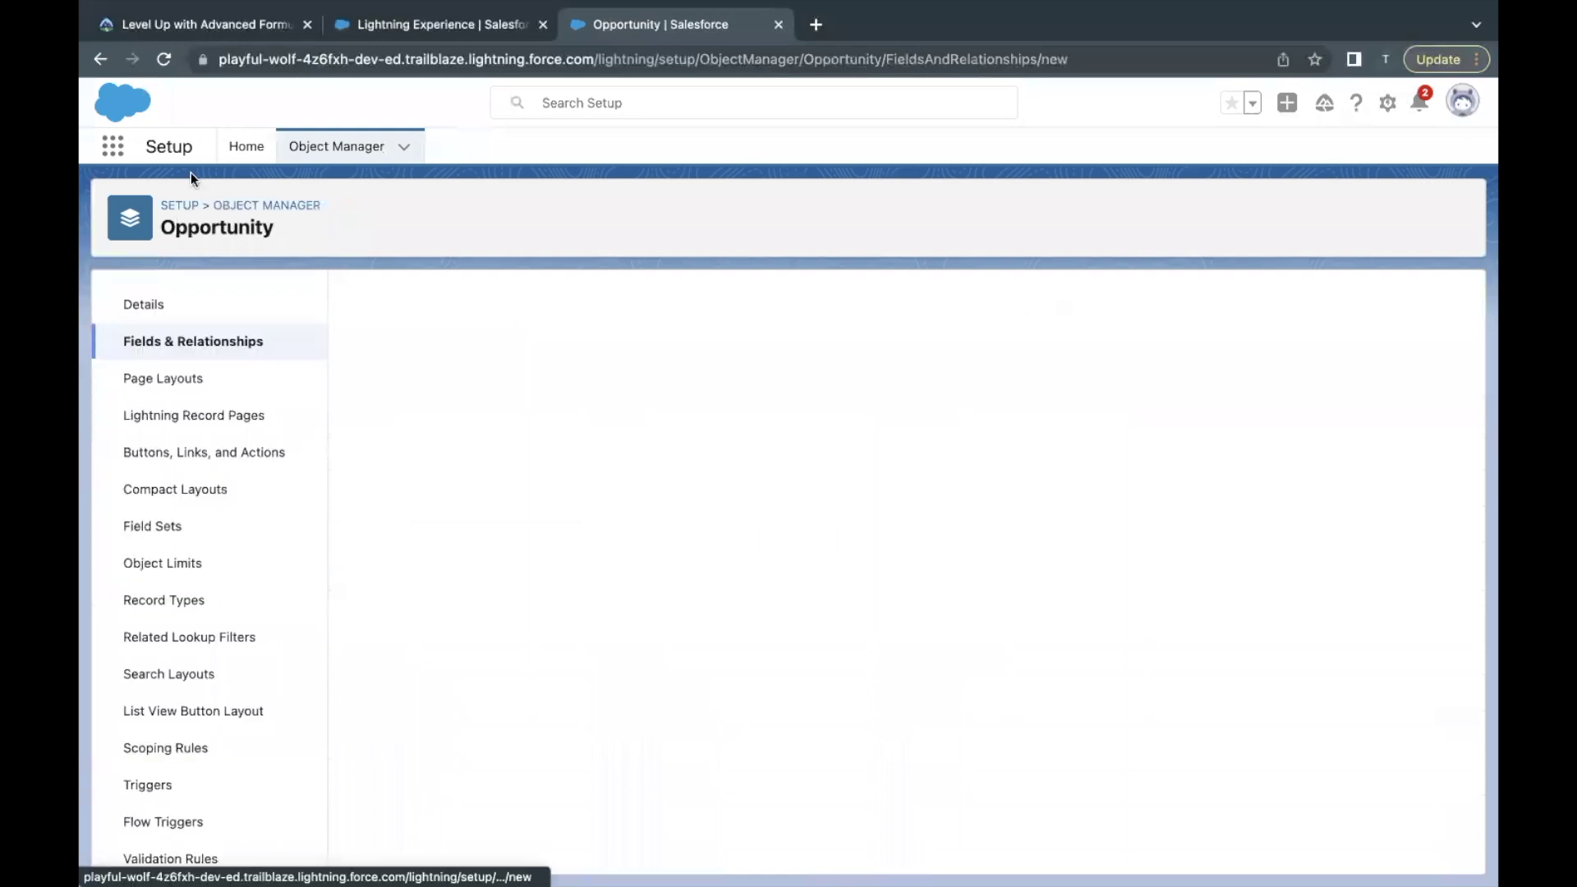
pyautogui.click(199, 36)
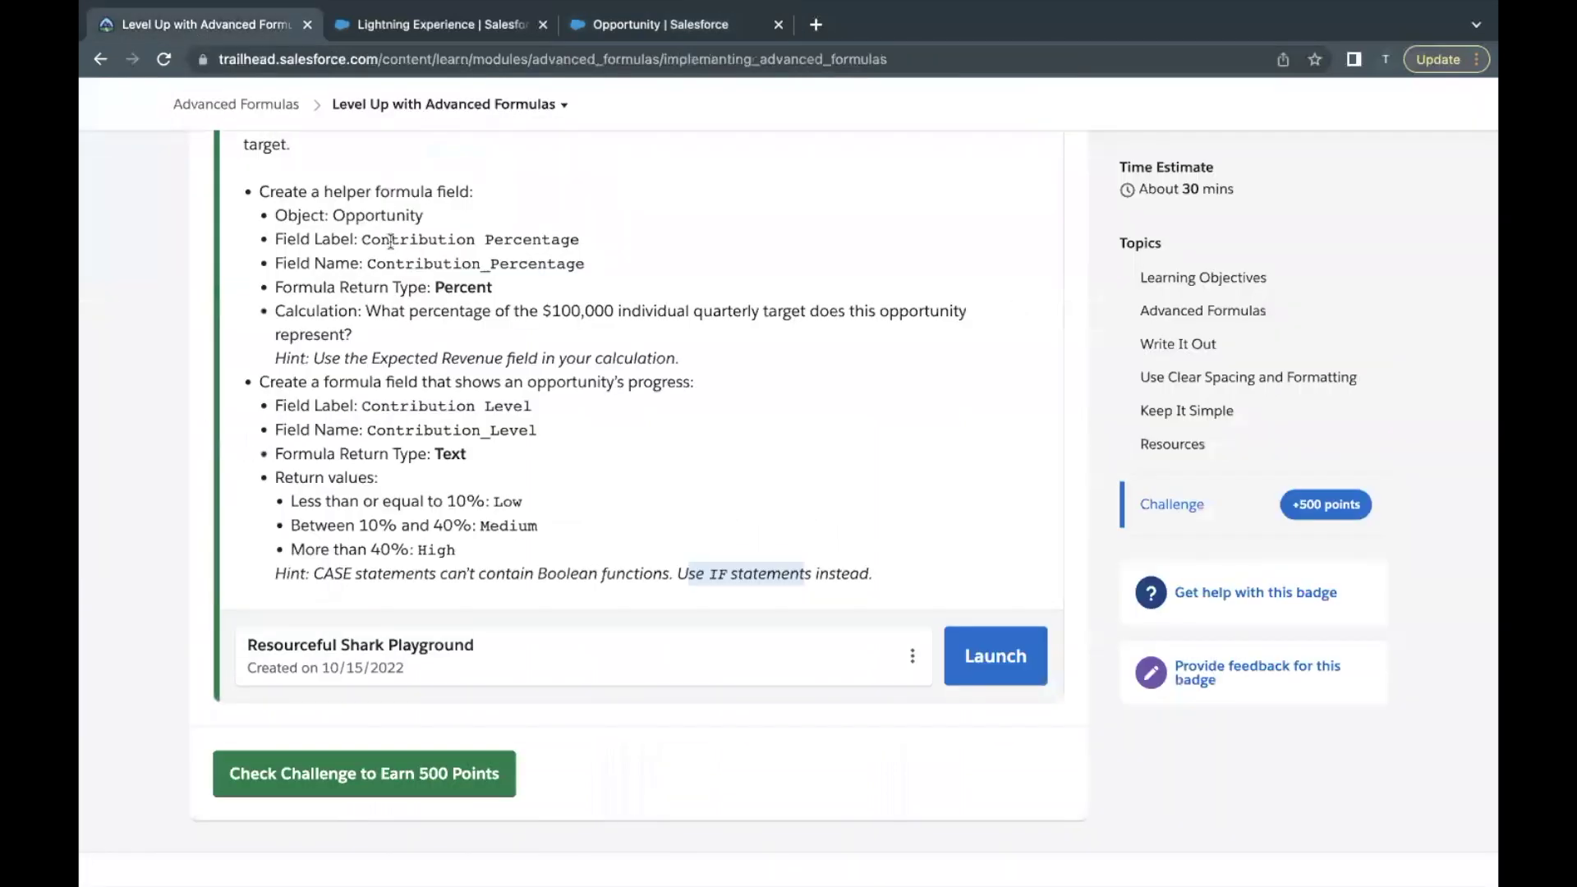
pyautogui.moveTo(365, 241); pyautogui.dragTo(579, 234)
pyautogui.hotkey('ctrl', 'c')
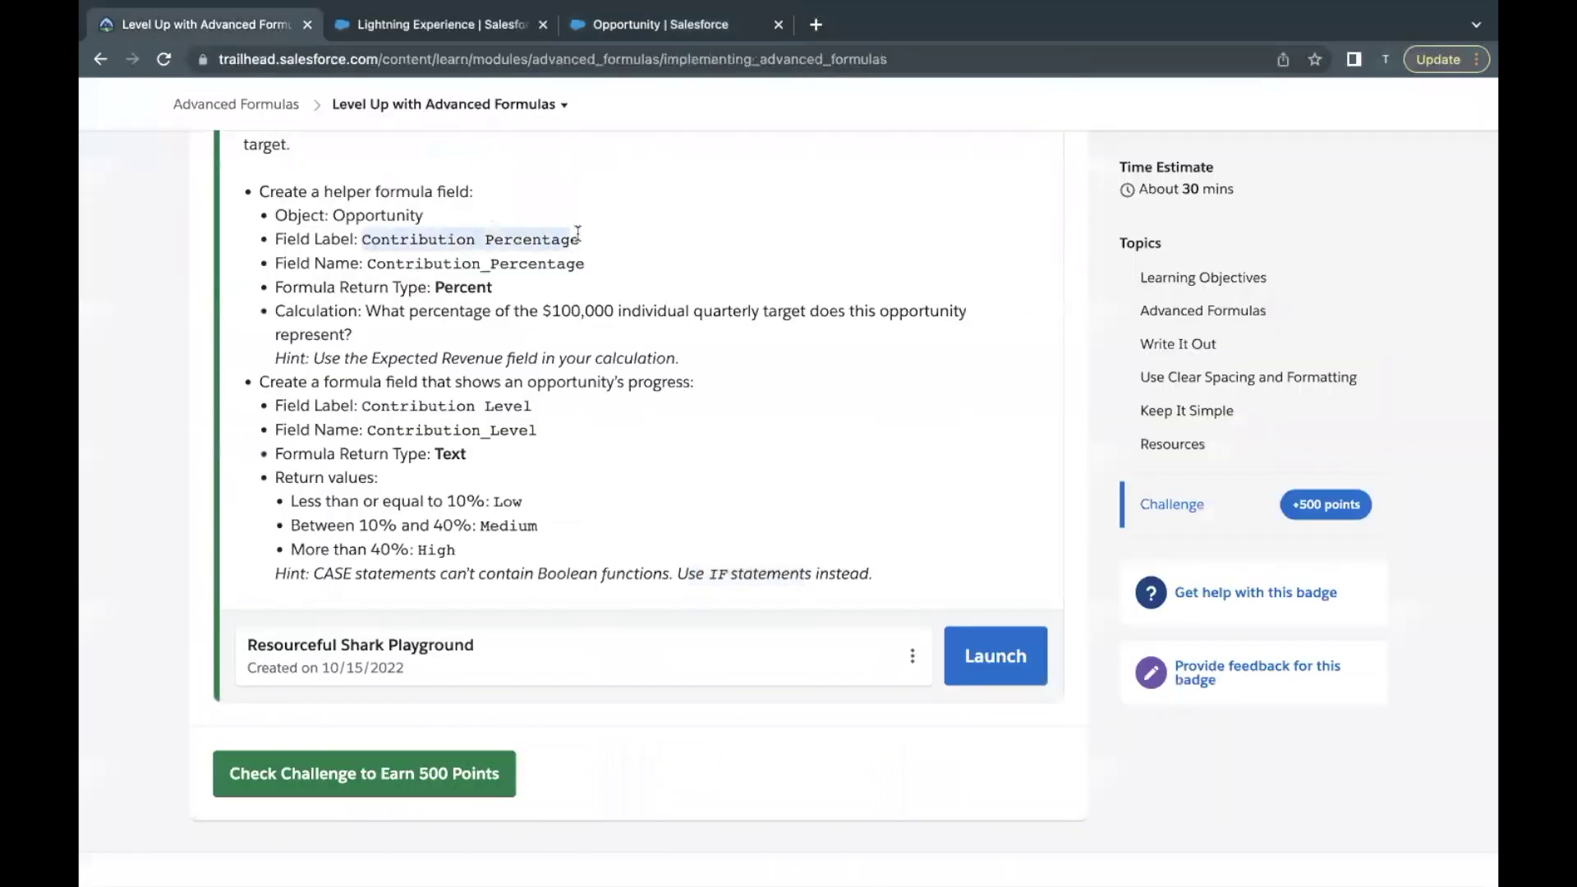
pyautogui.click(634, 31)
# Choose the Formula data type, advance to Step 2, and paste the Contribution Percentage label
pyautogui.scroll(-5, 397, 649)
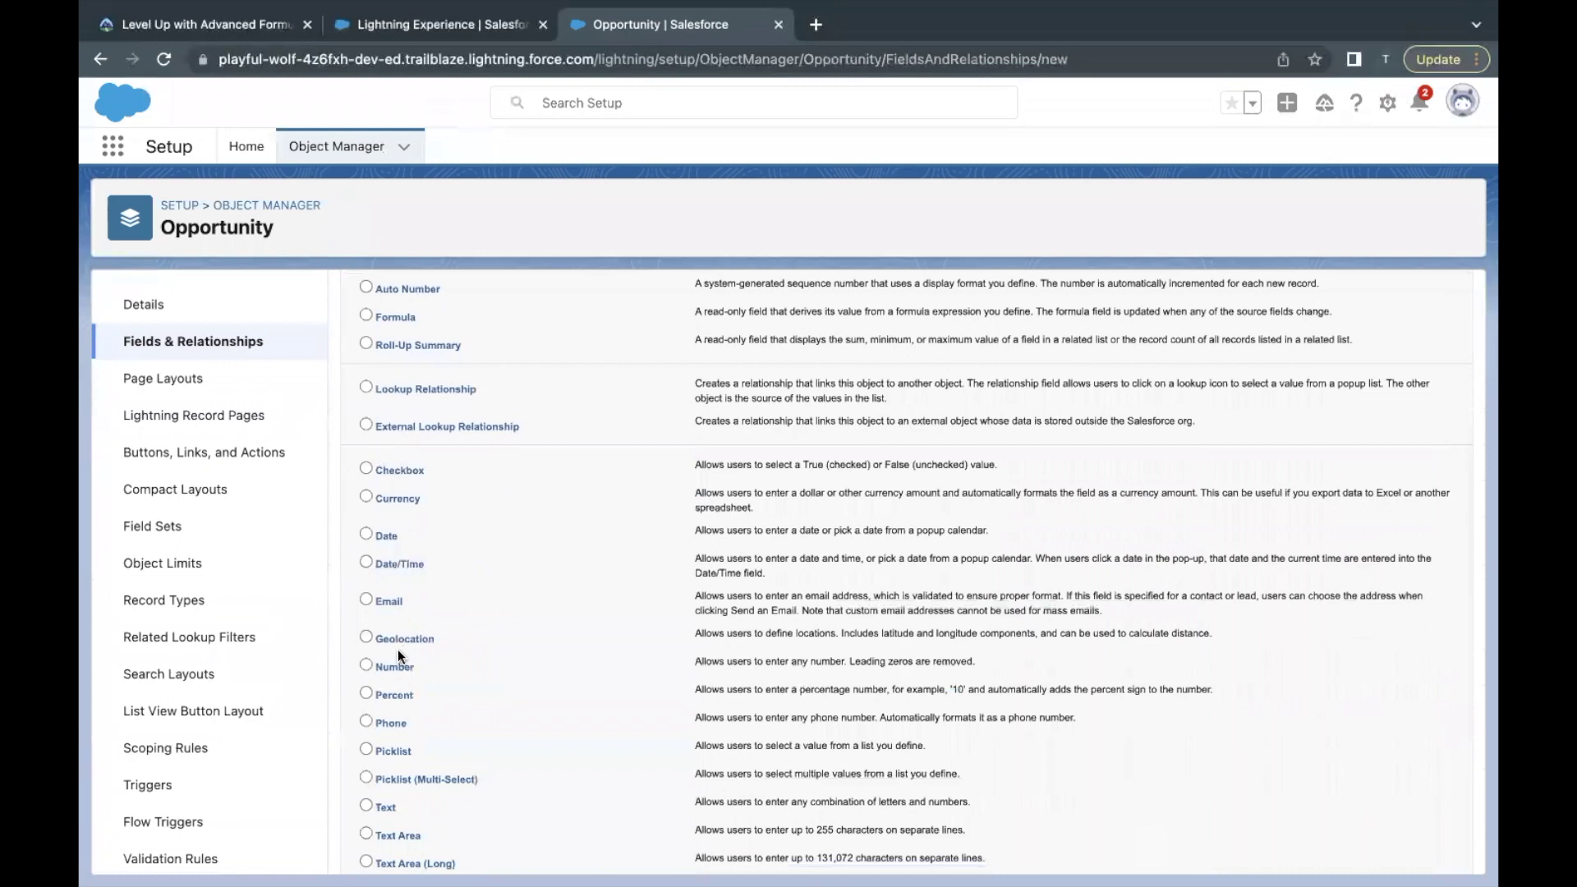
pyautogui.scroll(3, 398, 647)
pyautogui.click(399, 424)
pyautogui.scroll(2, 432, 446)
pyautogui.click(1402, 398)
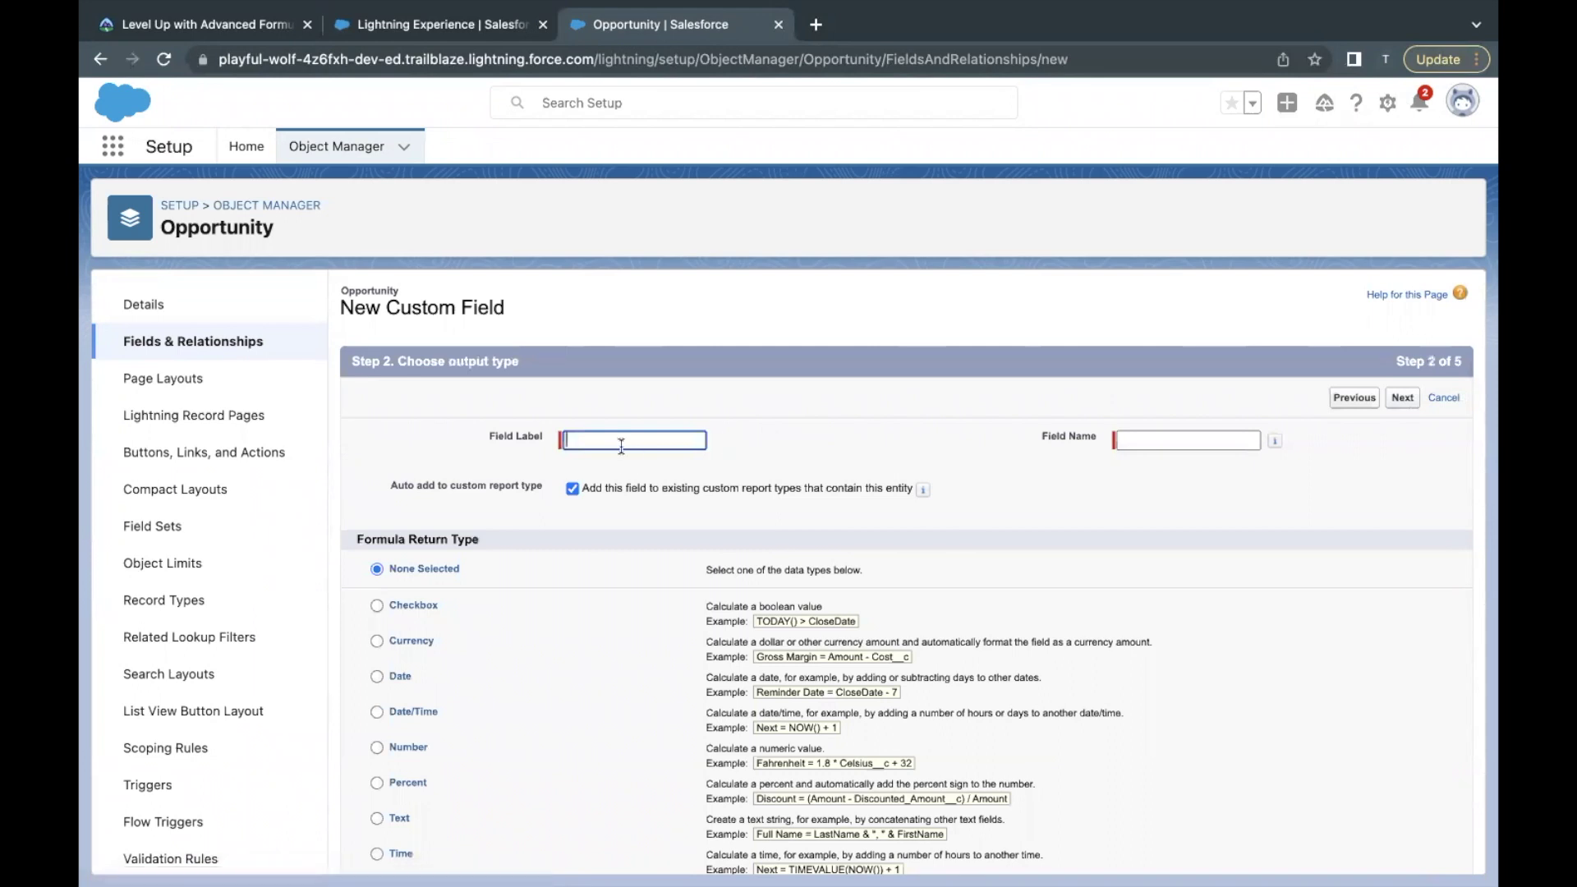
pyautogui.hotkey('ctrl', 'v')
# Auto-fill the field name, set the return type to Percent with 2 decimals, and continue
pyautogui.click(810, 430)
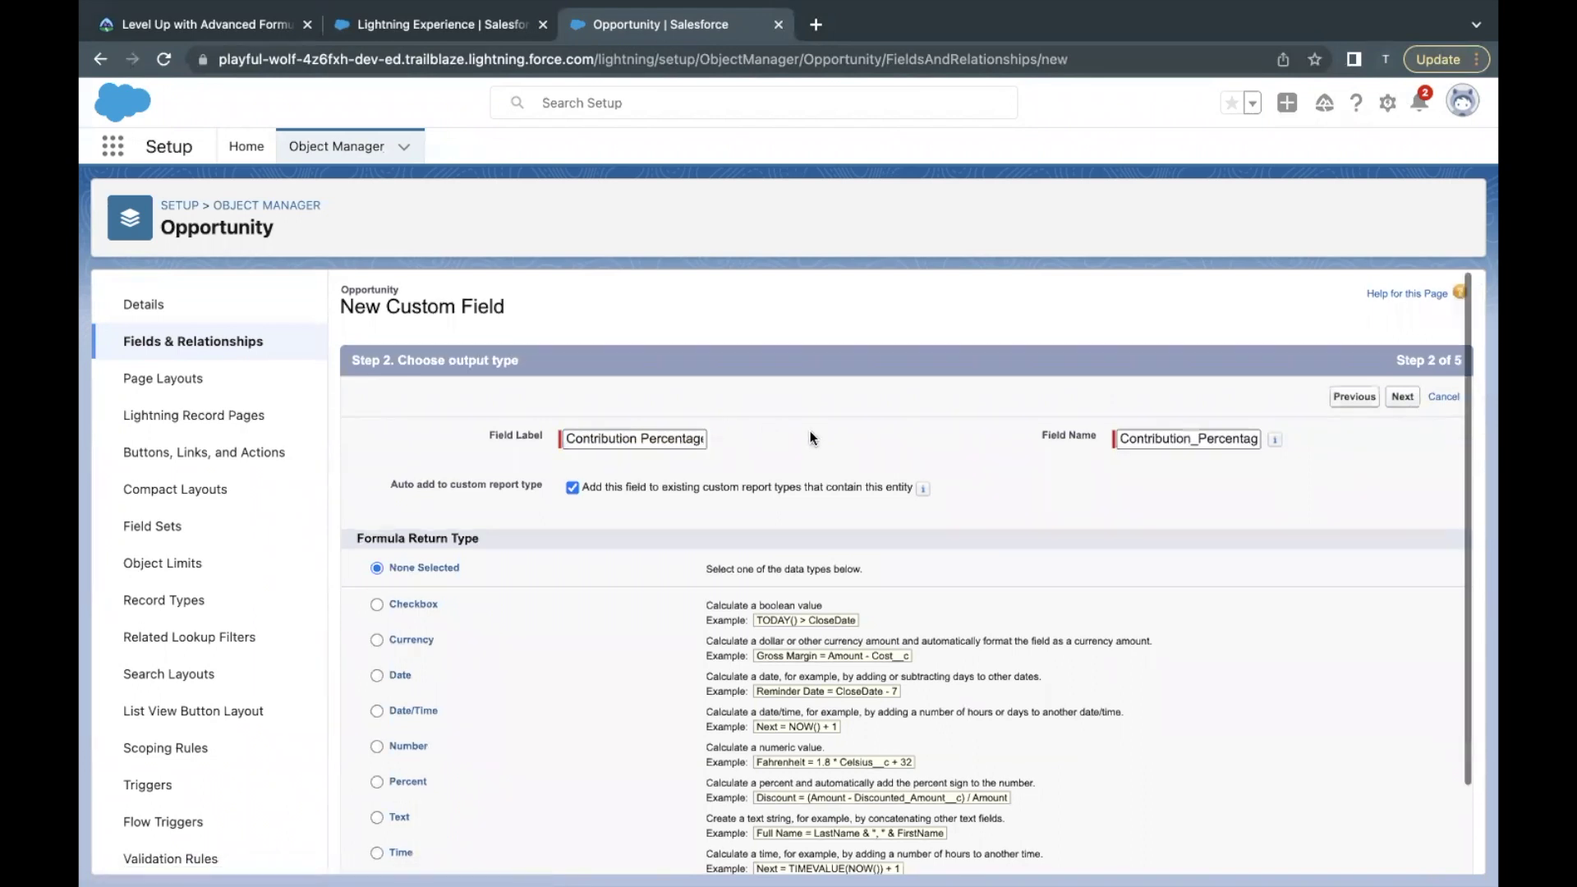
pyautogui.scroll(-2, 810, 431)
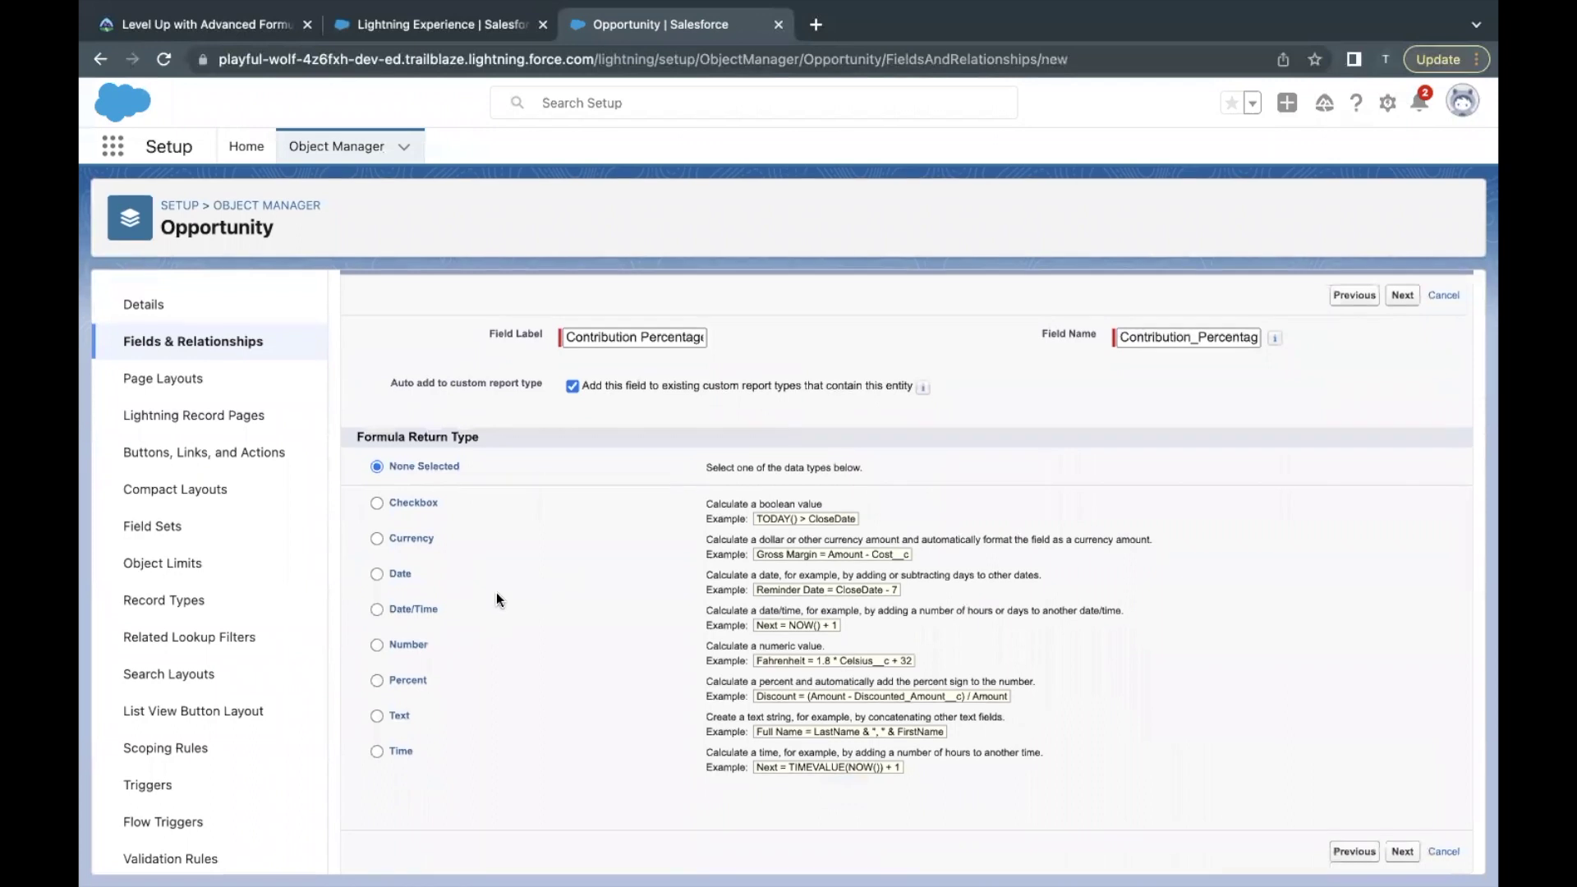
pyautogui.click(392, 679)
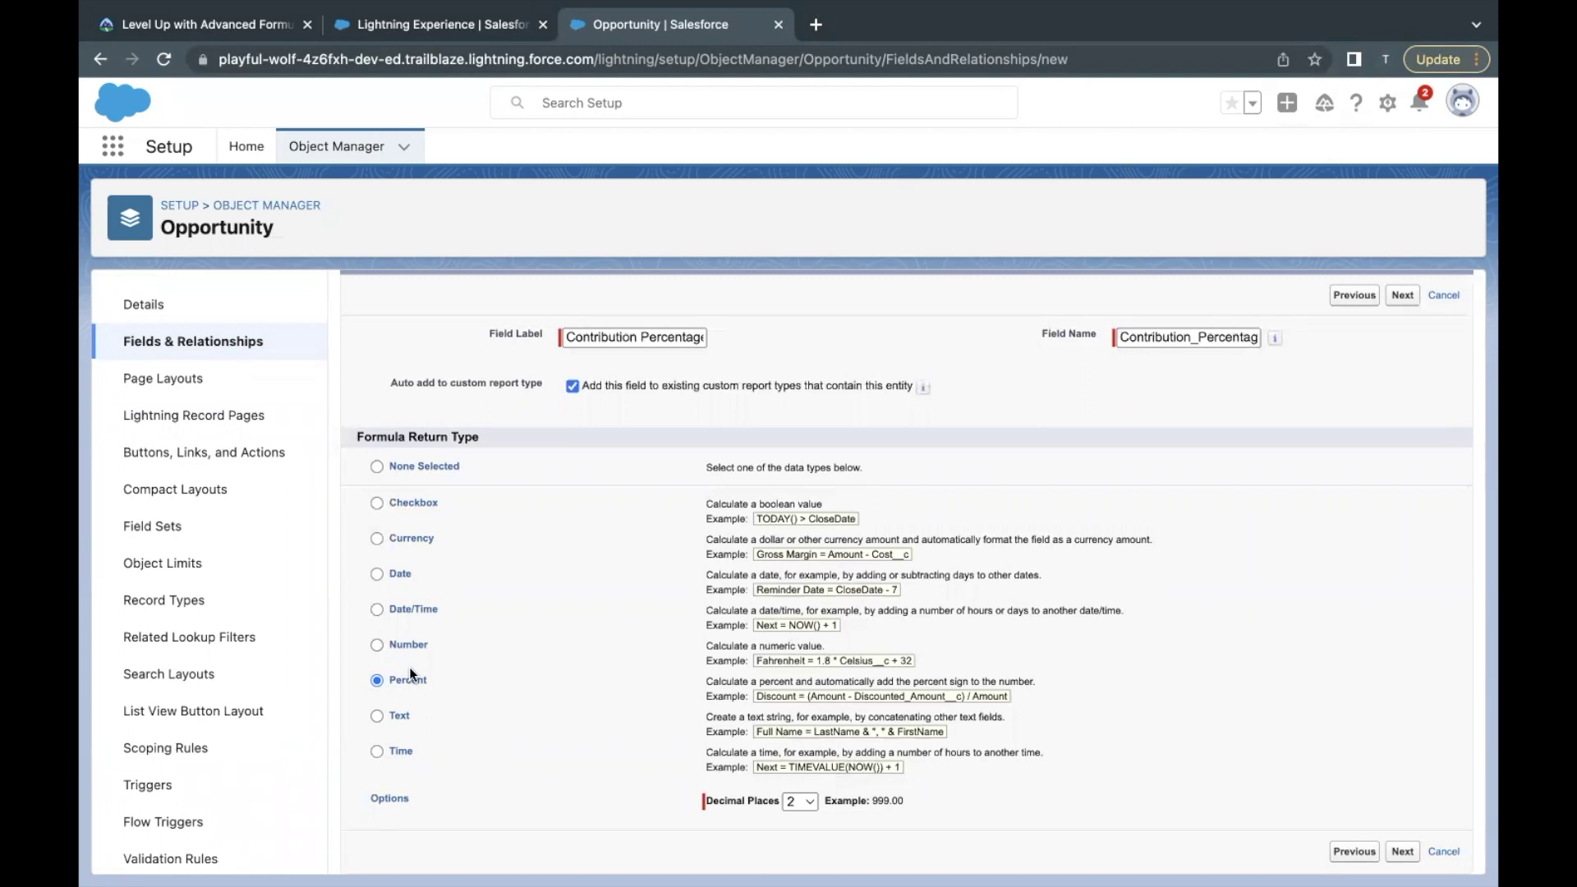
pyautogui.click(1401, 852)
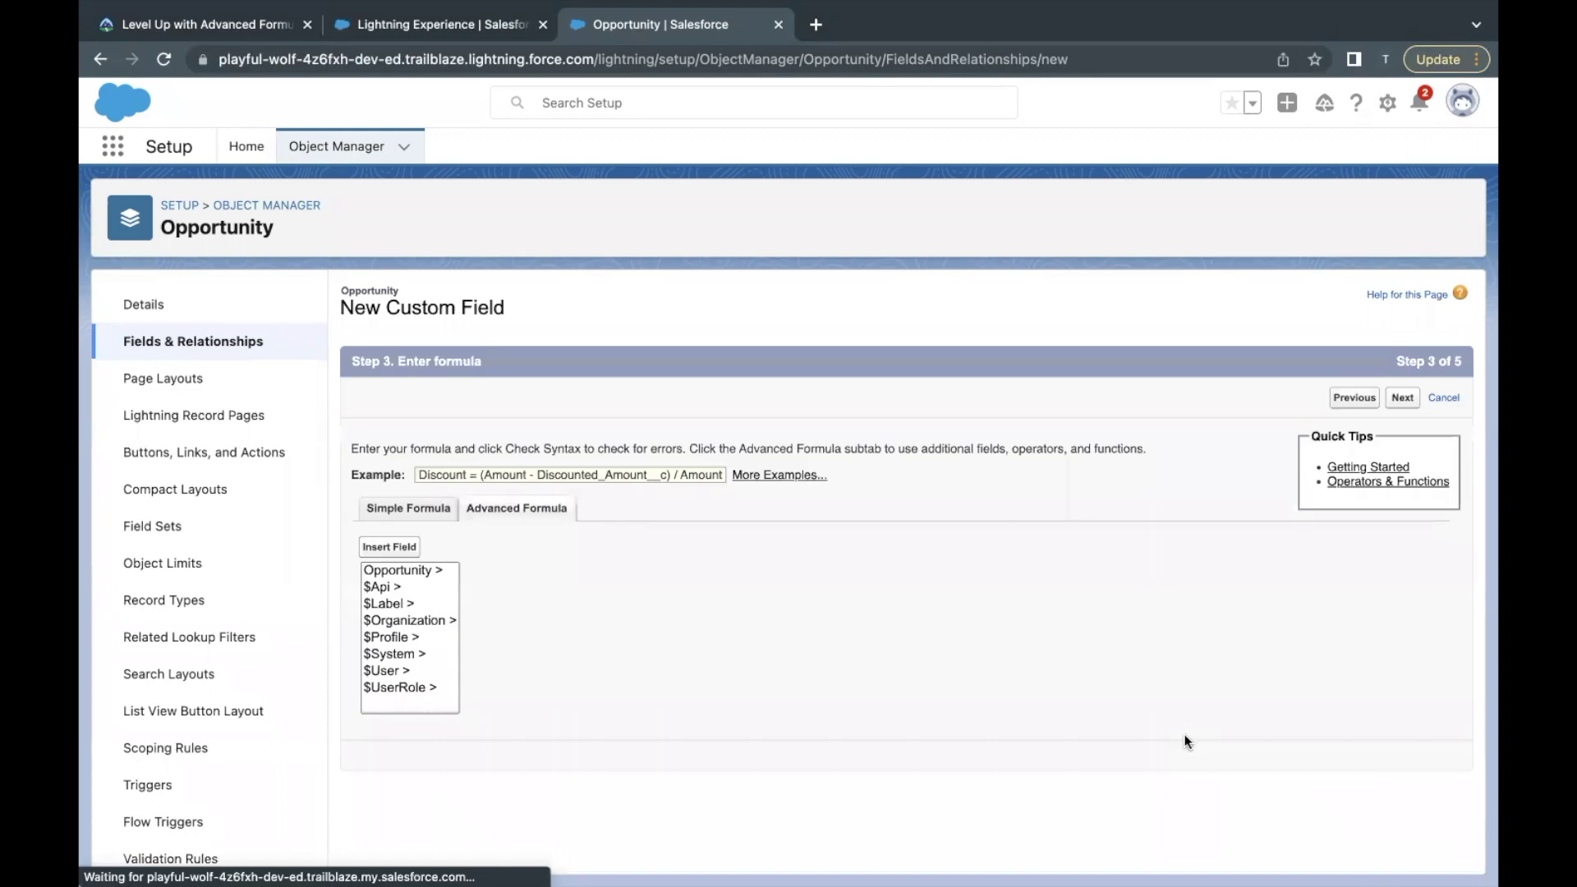
# Insert the Opportunity Expected Revenue field into the formula
pyautogui.scroll(-1, 727, 643)
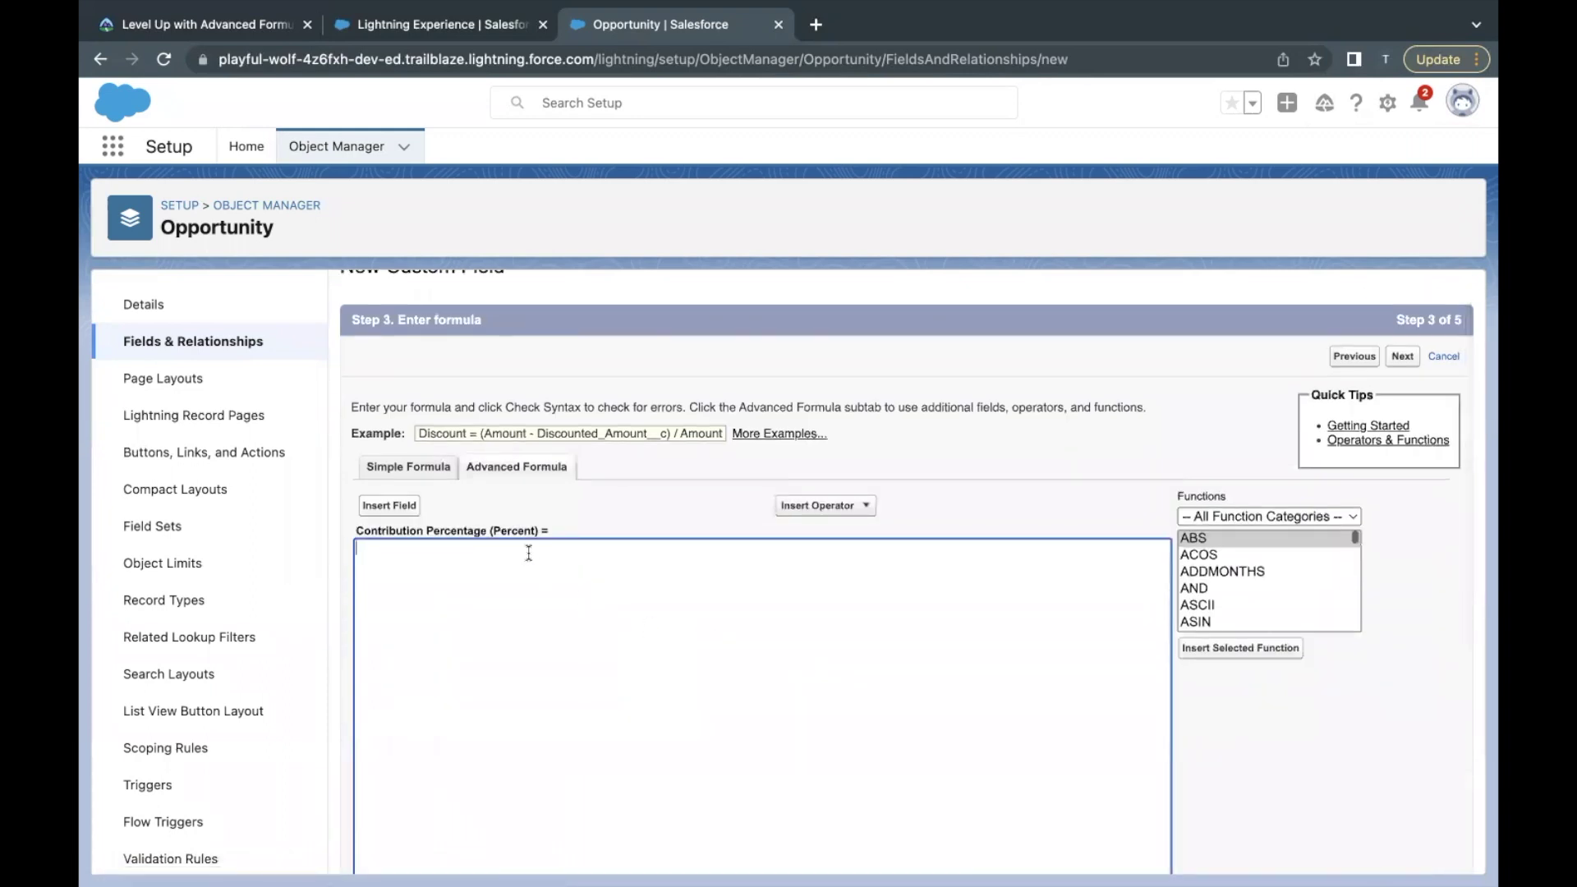
pyautogui.click(389, 506)
pyautogui.click(669, 564)
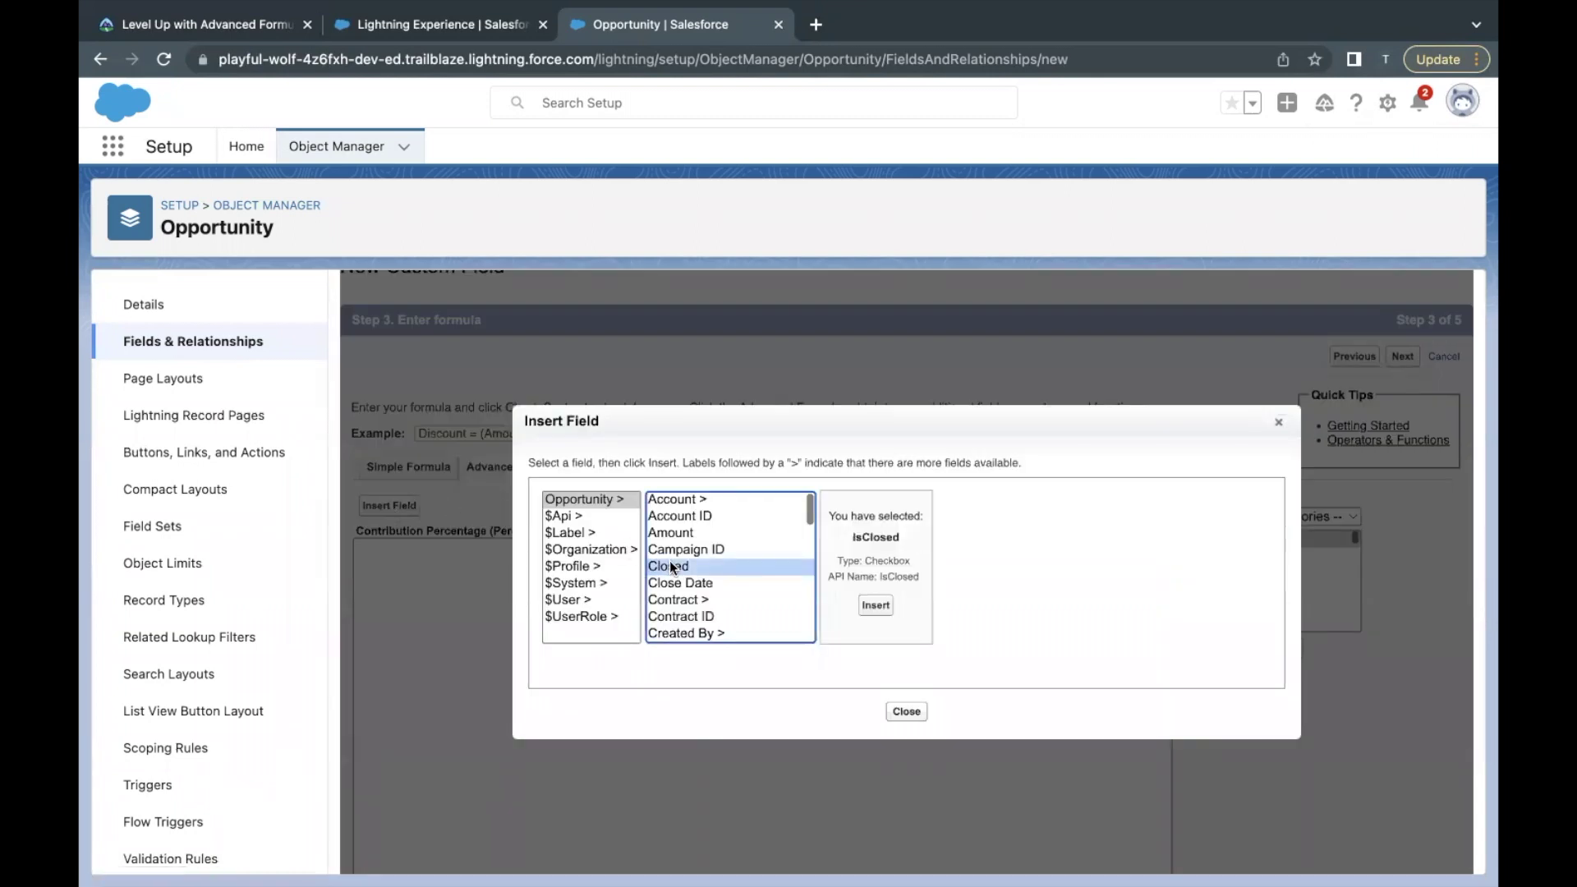
pyautogui.press('e')
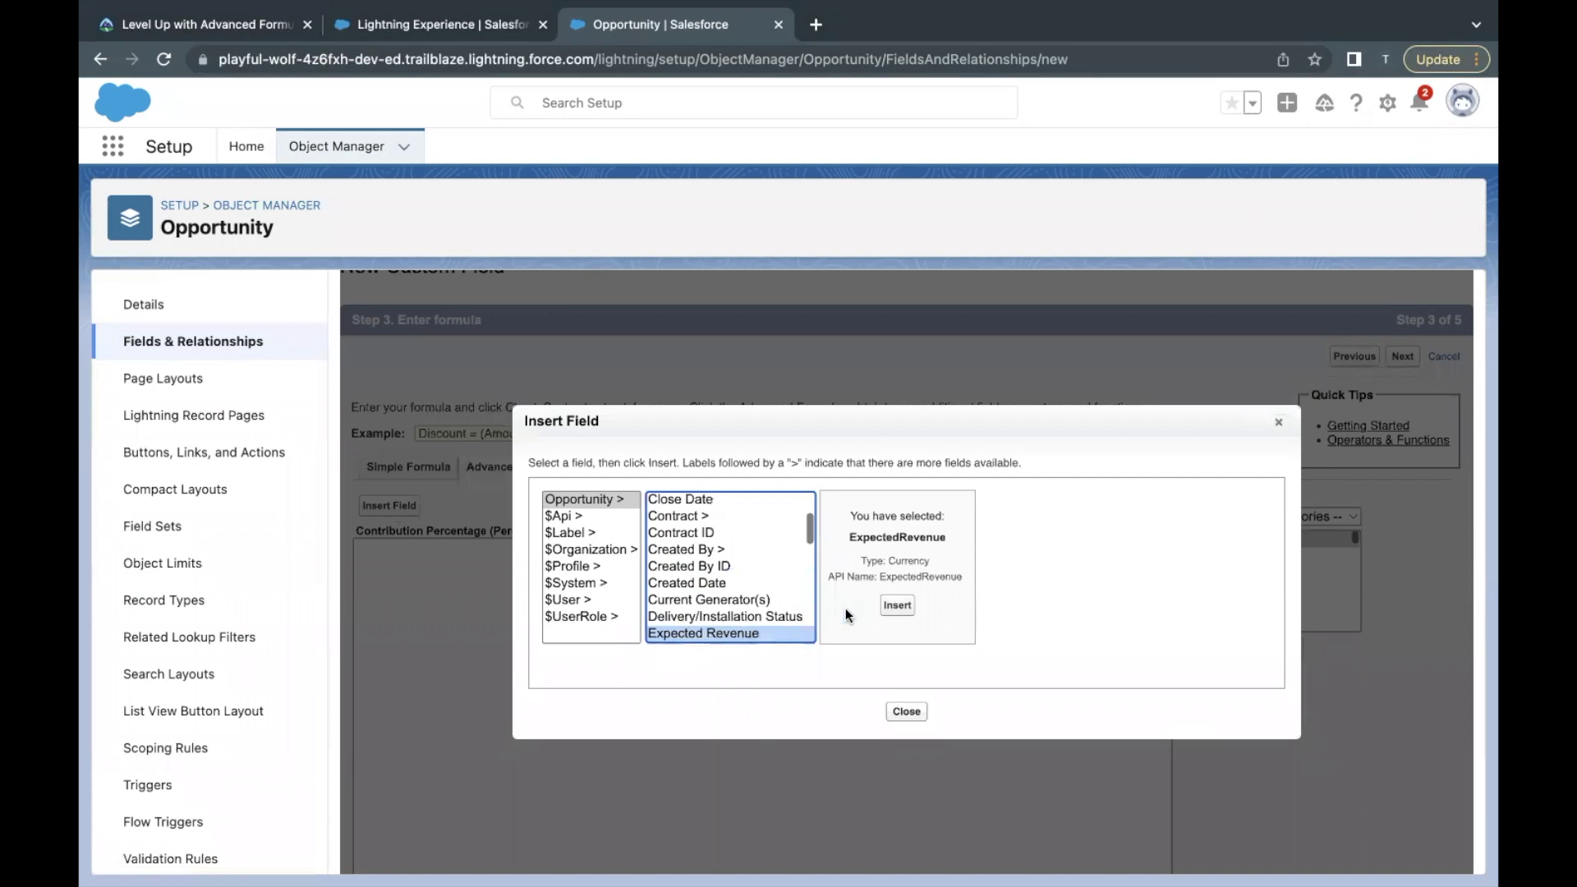
pyautogui.click(897, 607)
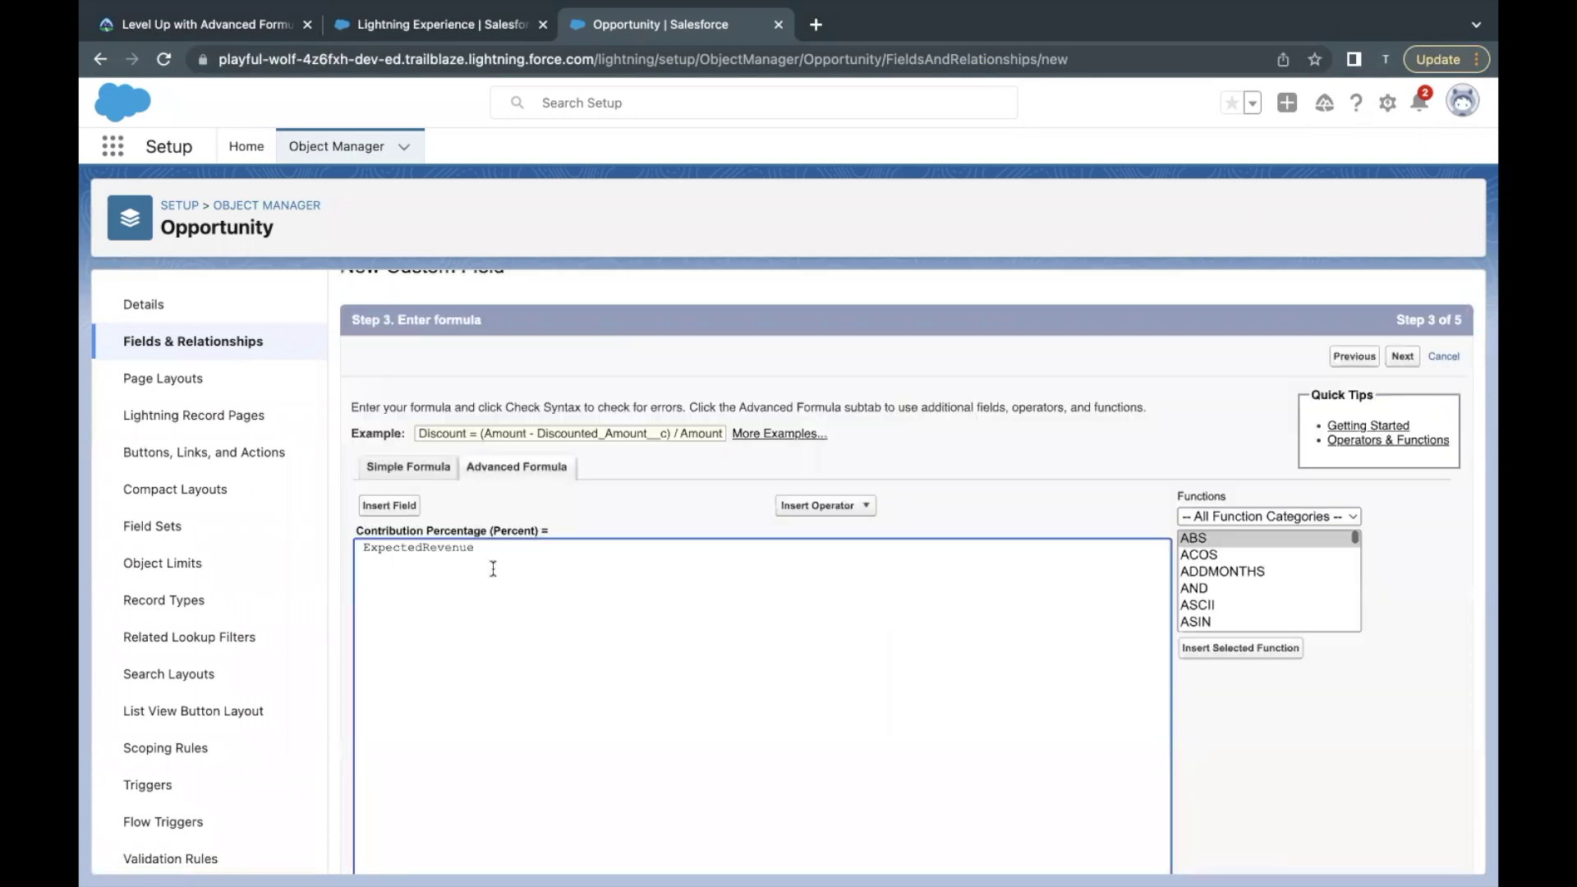
# Divide it by the 100,000 target so the formula reads ExpectedRevenue / 100000
pyautogui.click(225, 35)
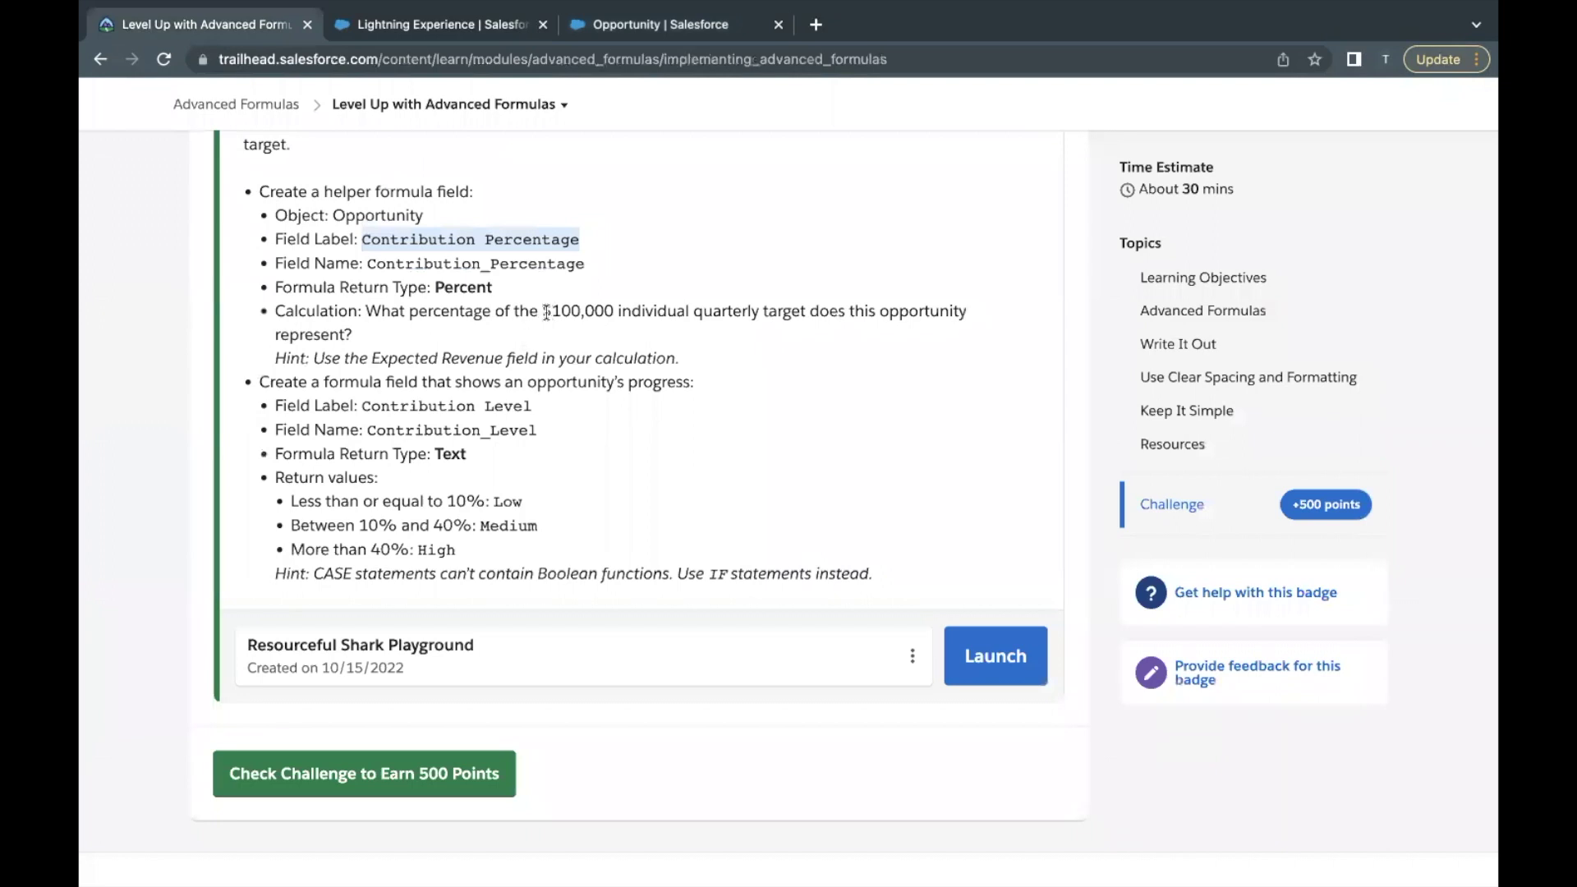
pyautogui.moveTo(550, 310); pyautogui.dragTo(613, 311)
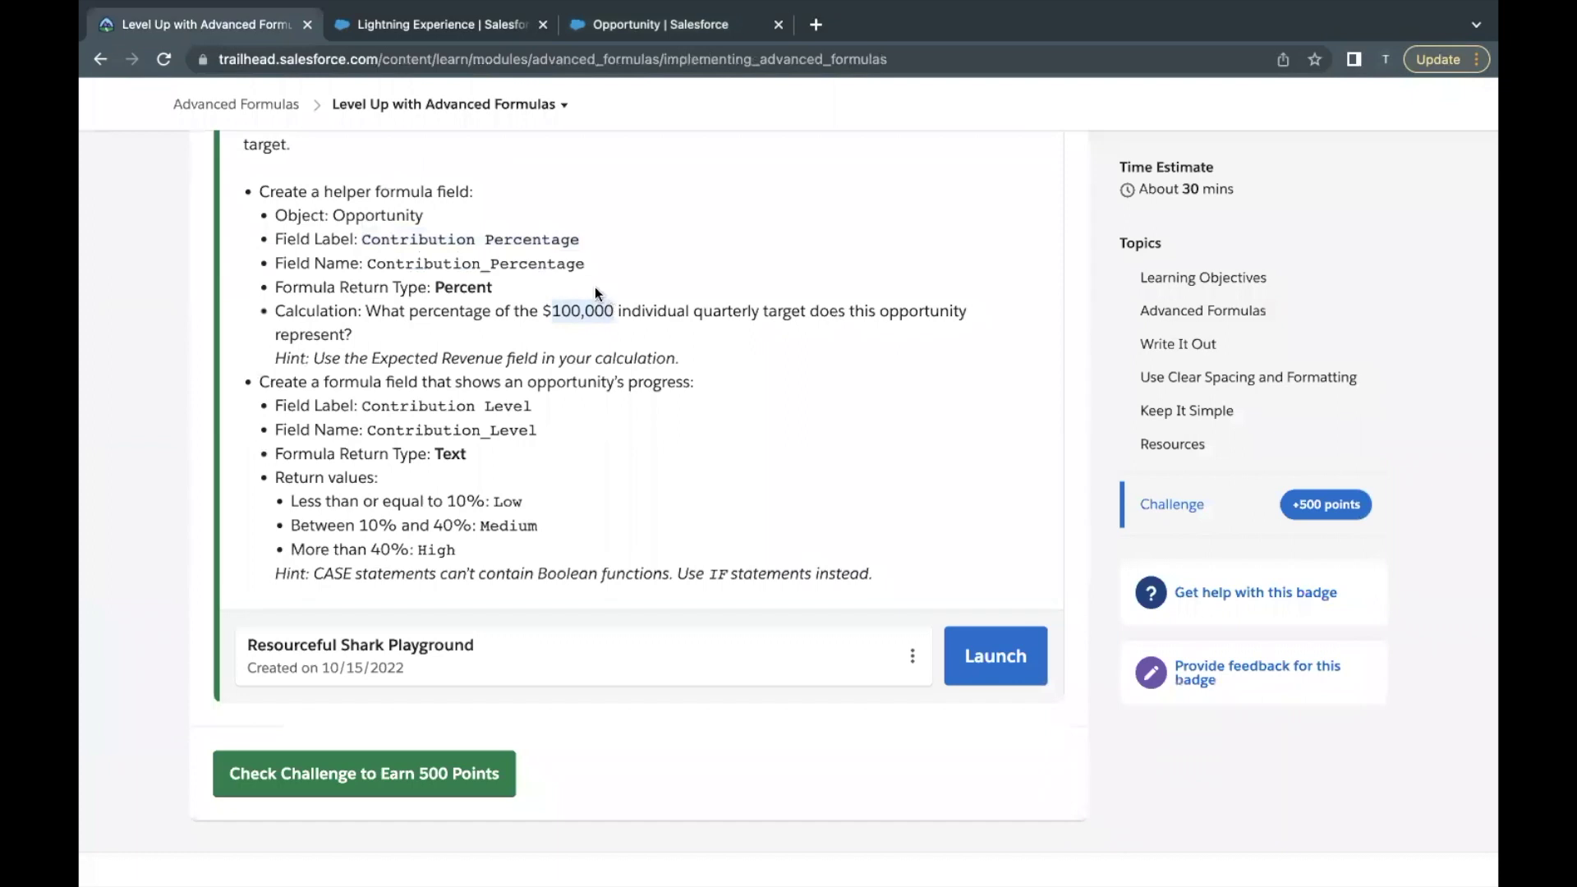
pyautogui.click(616, 27)
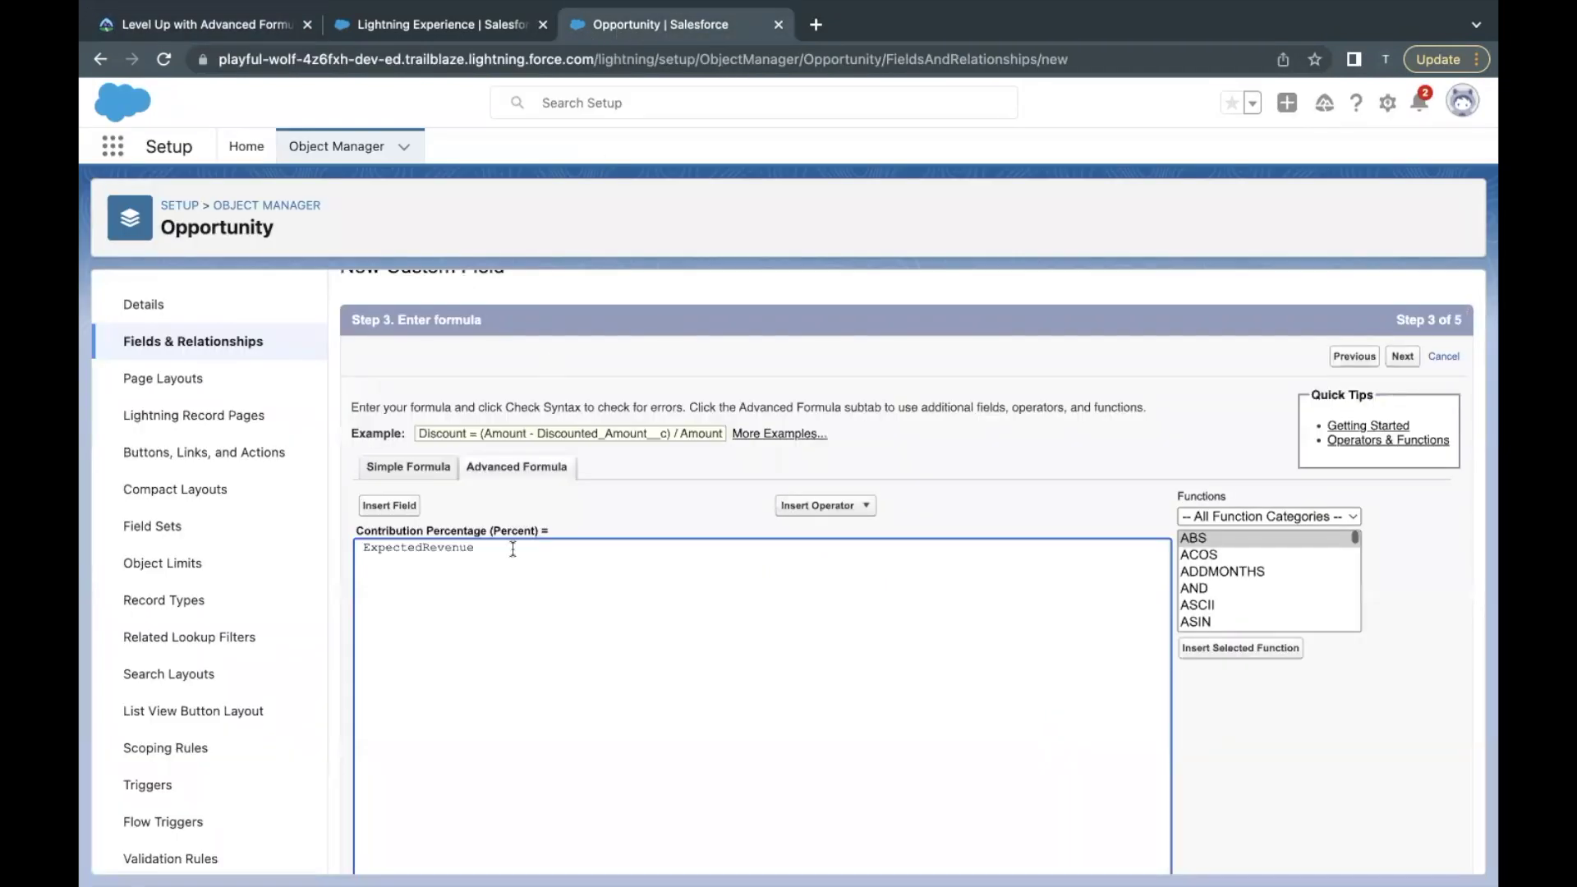
pyautogui.write('/ 100,000')
pyautogui.click(522, 549)
pyautogui.press('BackSpace')
pyautogui.moveTo(566, 547); pyautogui.dragTo(363, 546)
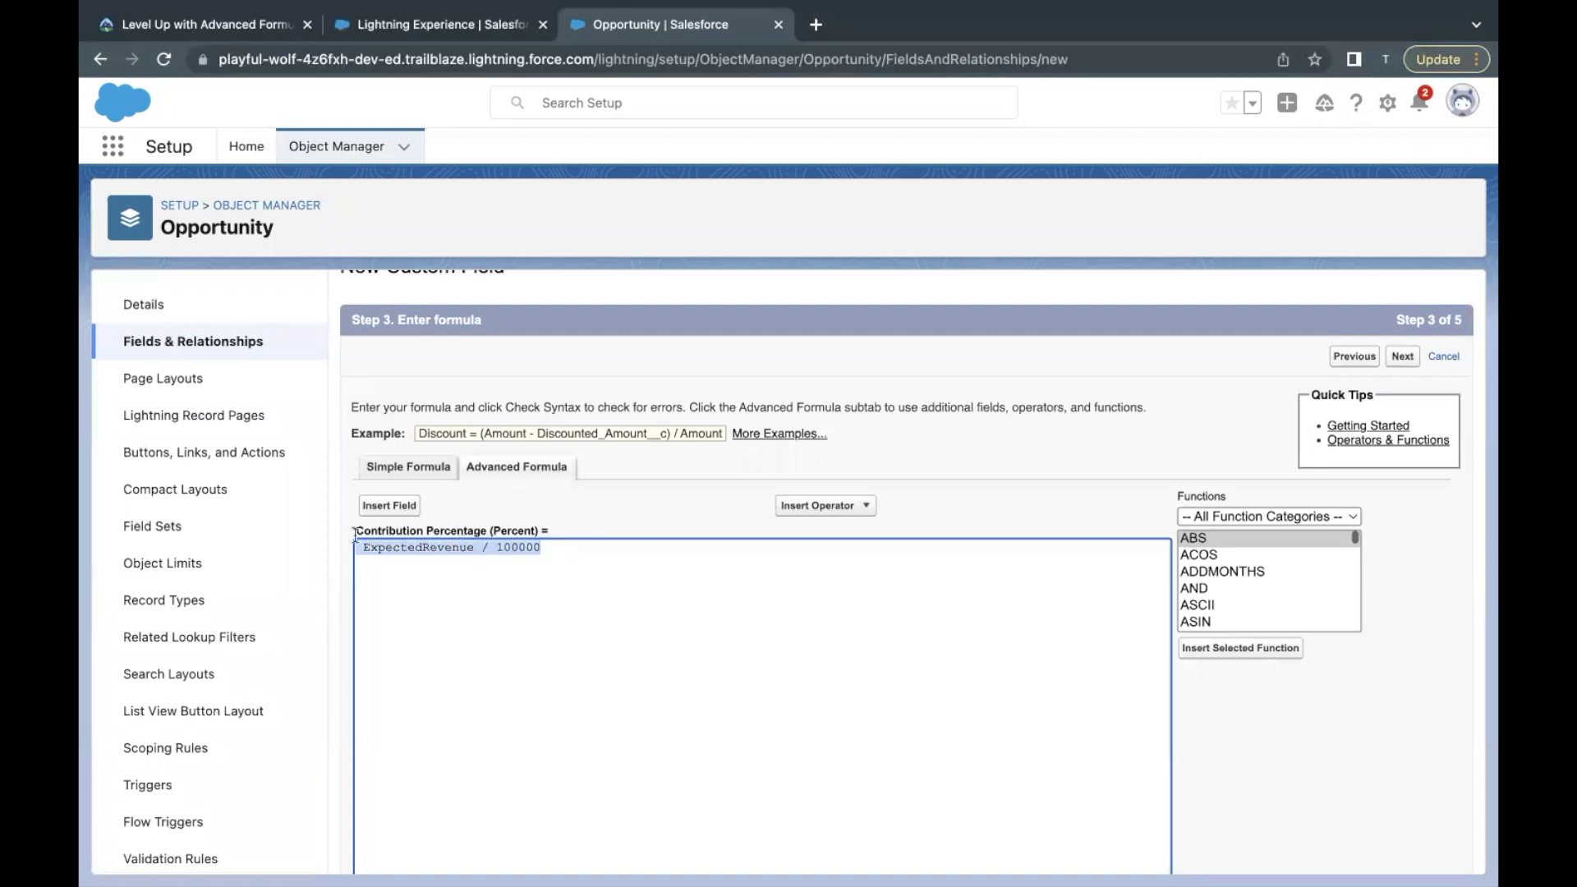
pyautogui.click(363, 546)
pyautogui.moveTo(364, 546); pyautogui.dragTo(557, 542)
pyautogui.click(555, 542)
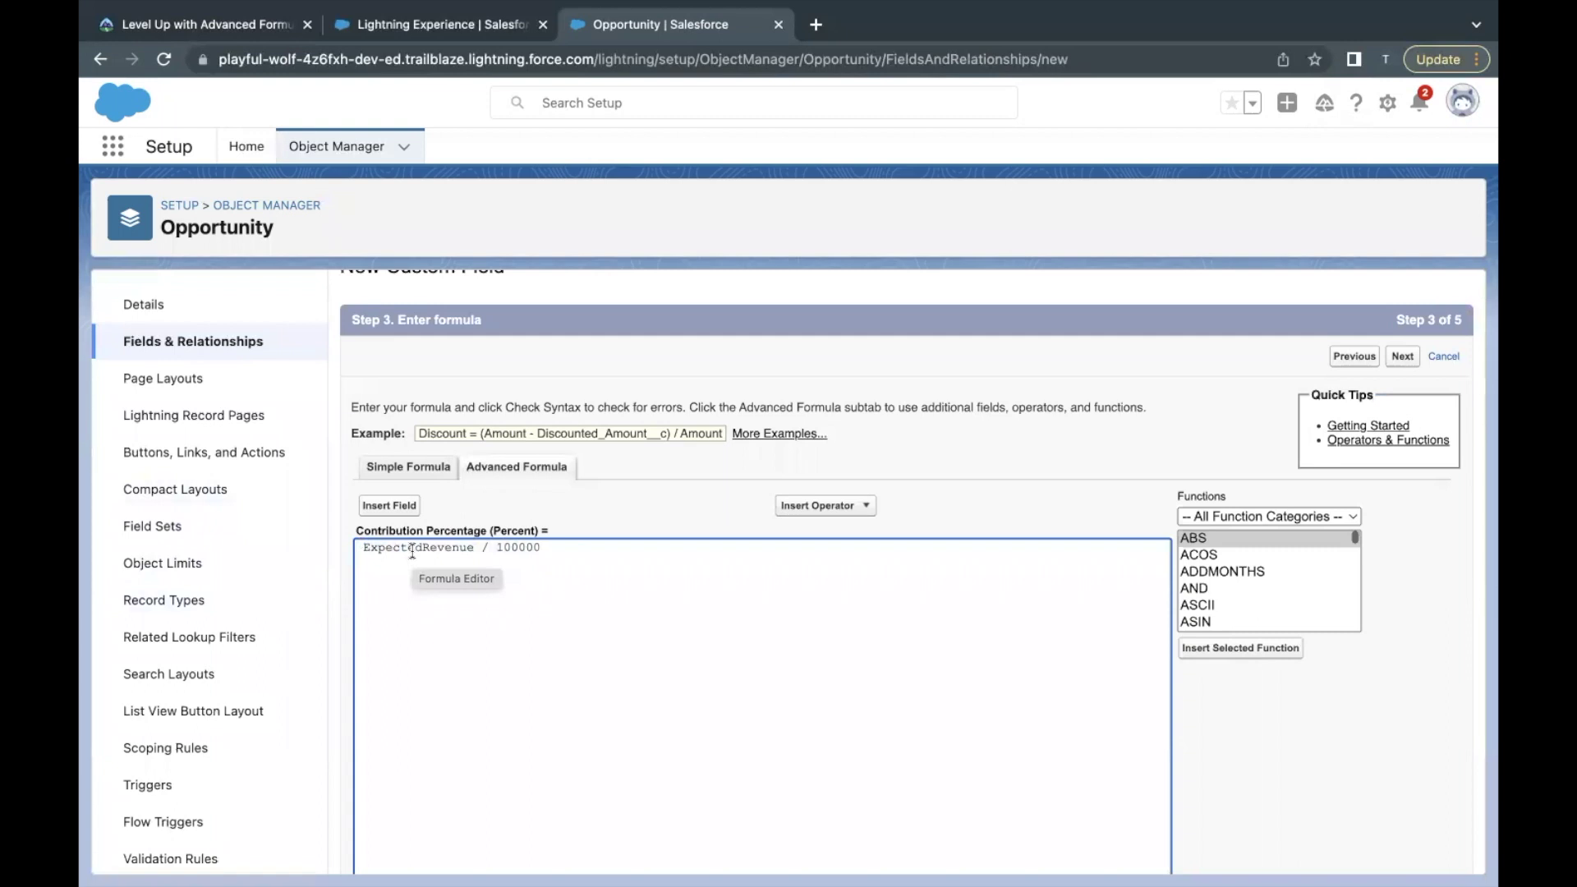
# Make Contribution Percentage visible to all profiles, keep all four Opportunity layouts, and Save & New
pyautogui.scroll(-2, 412, 552)
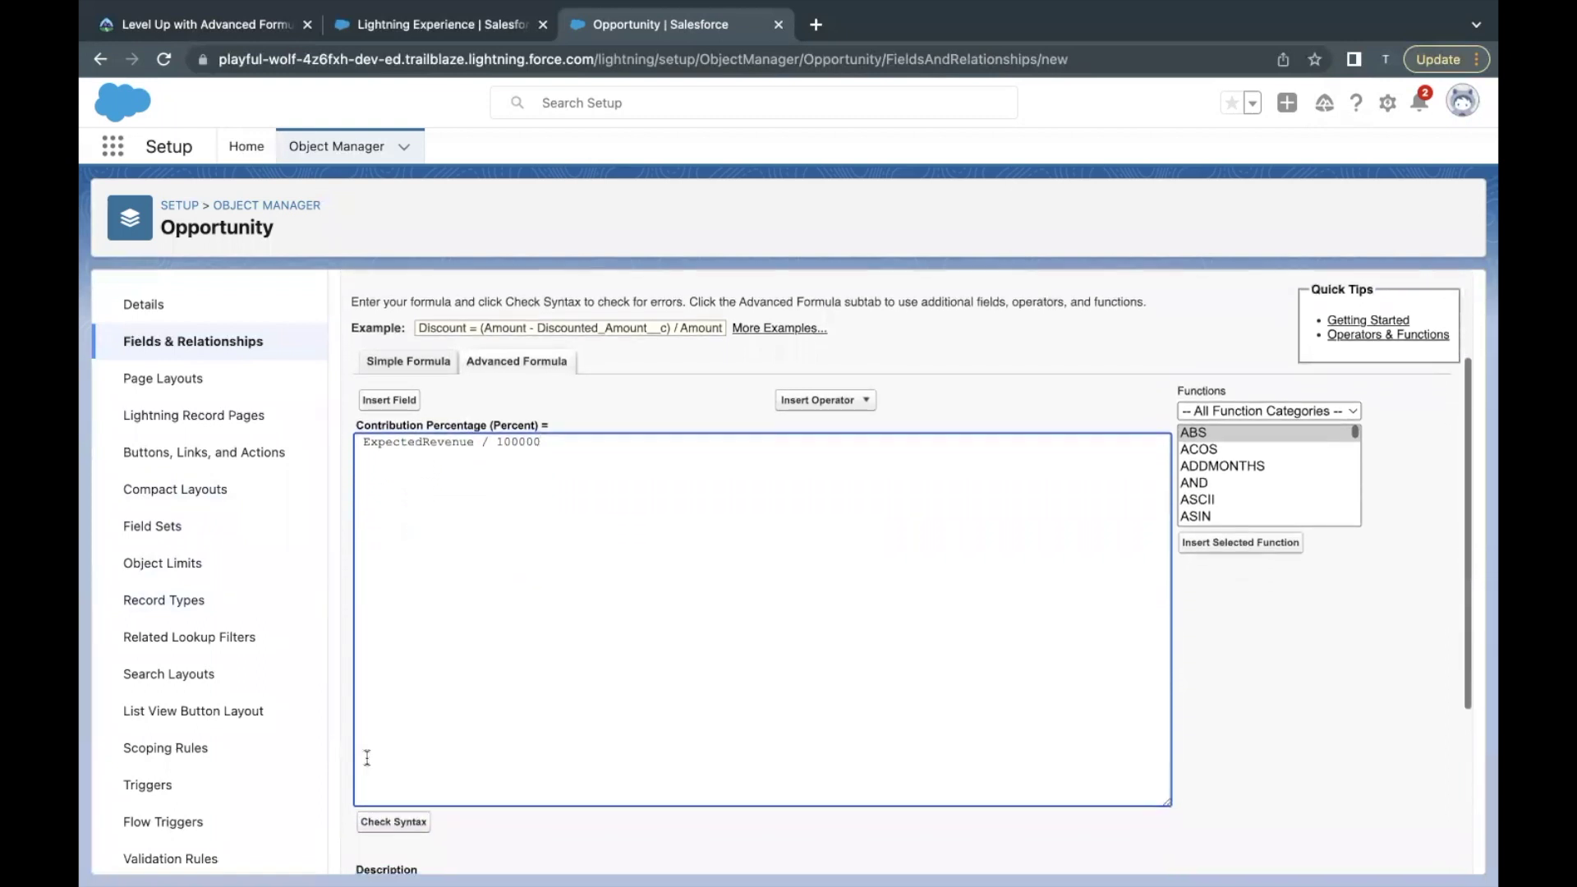
pyautogui.scroll(-1, 500, 746)
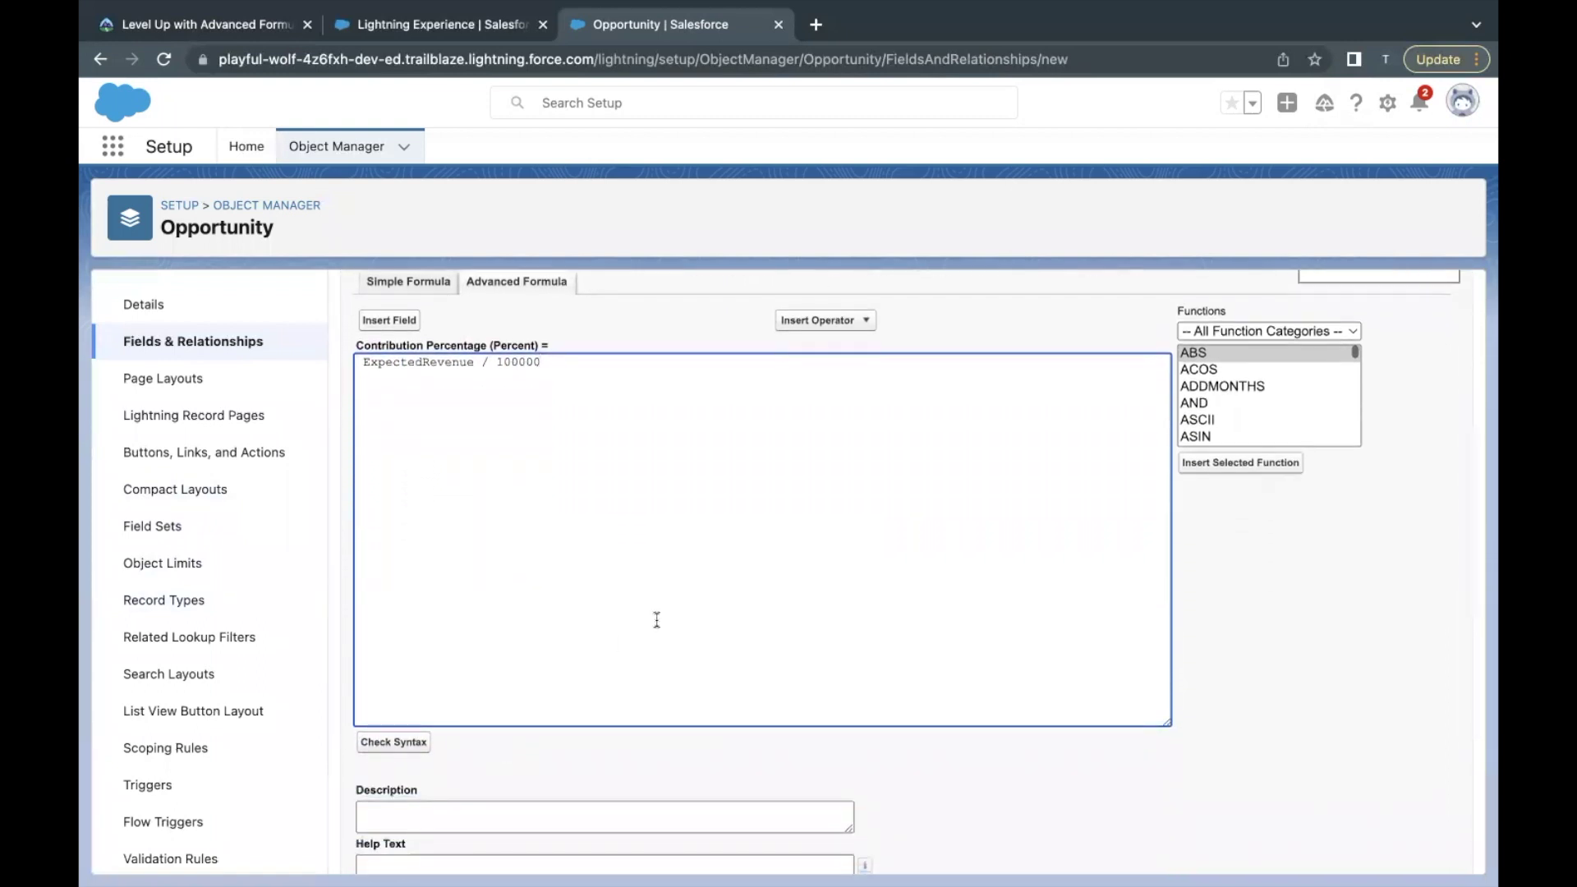
pyautogui.scroll(-1, 658, 620)
pyautogui.scroll(2, 657, 619)
pyautogui.scroll(-3, 657, 619)
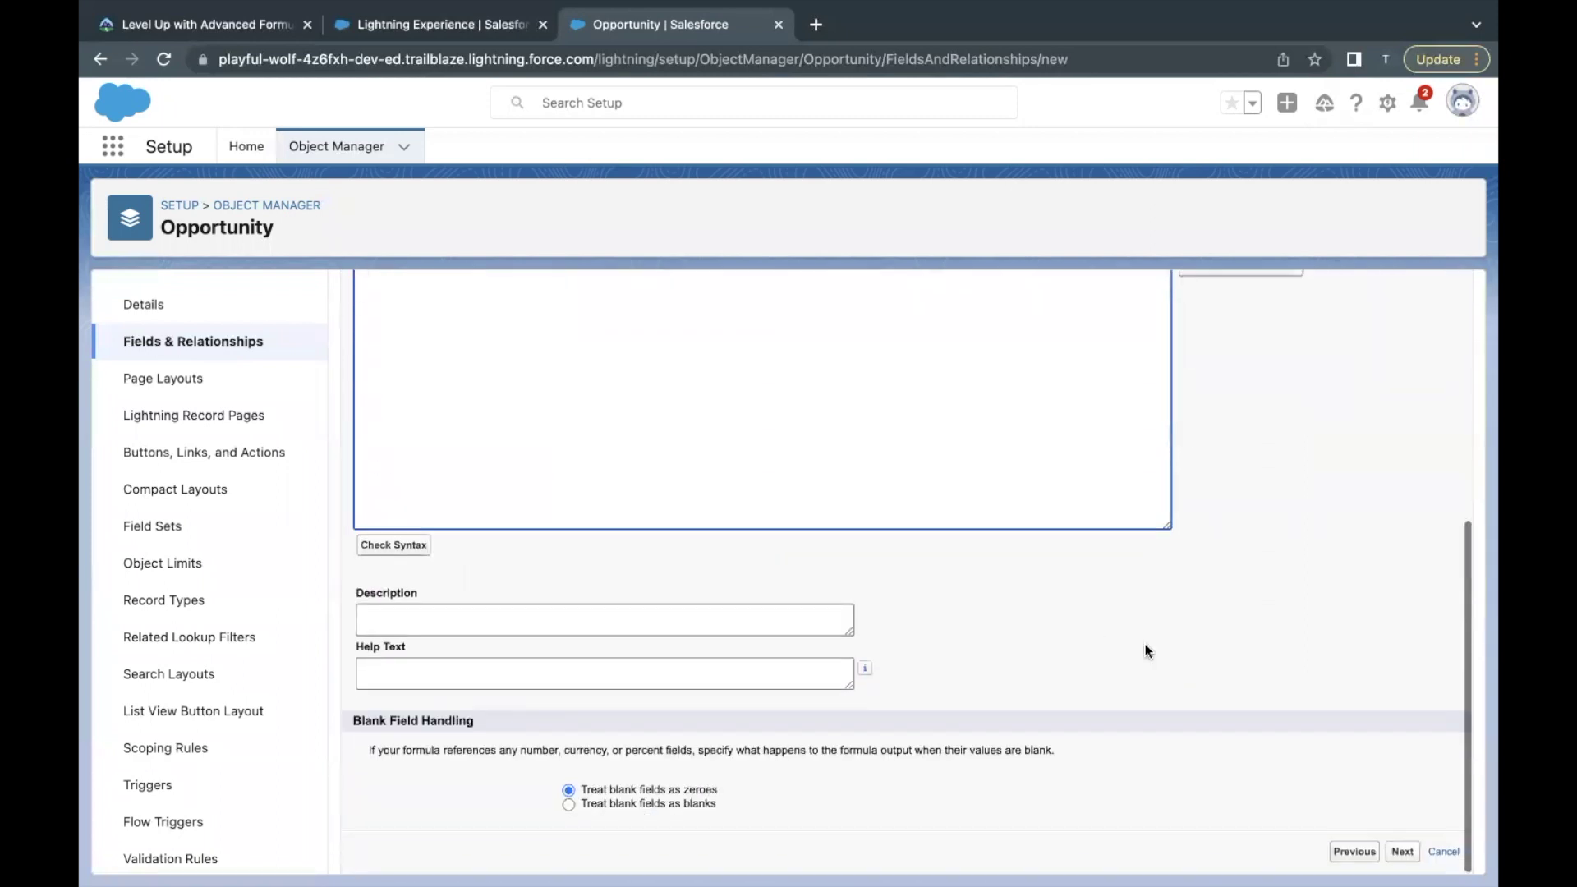
pyautogui.click(1402, 852)
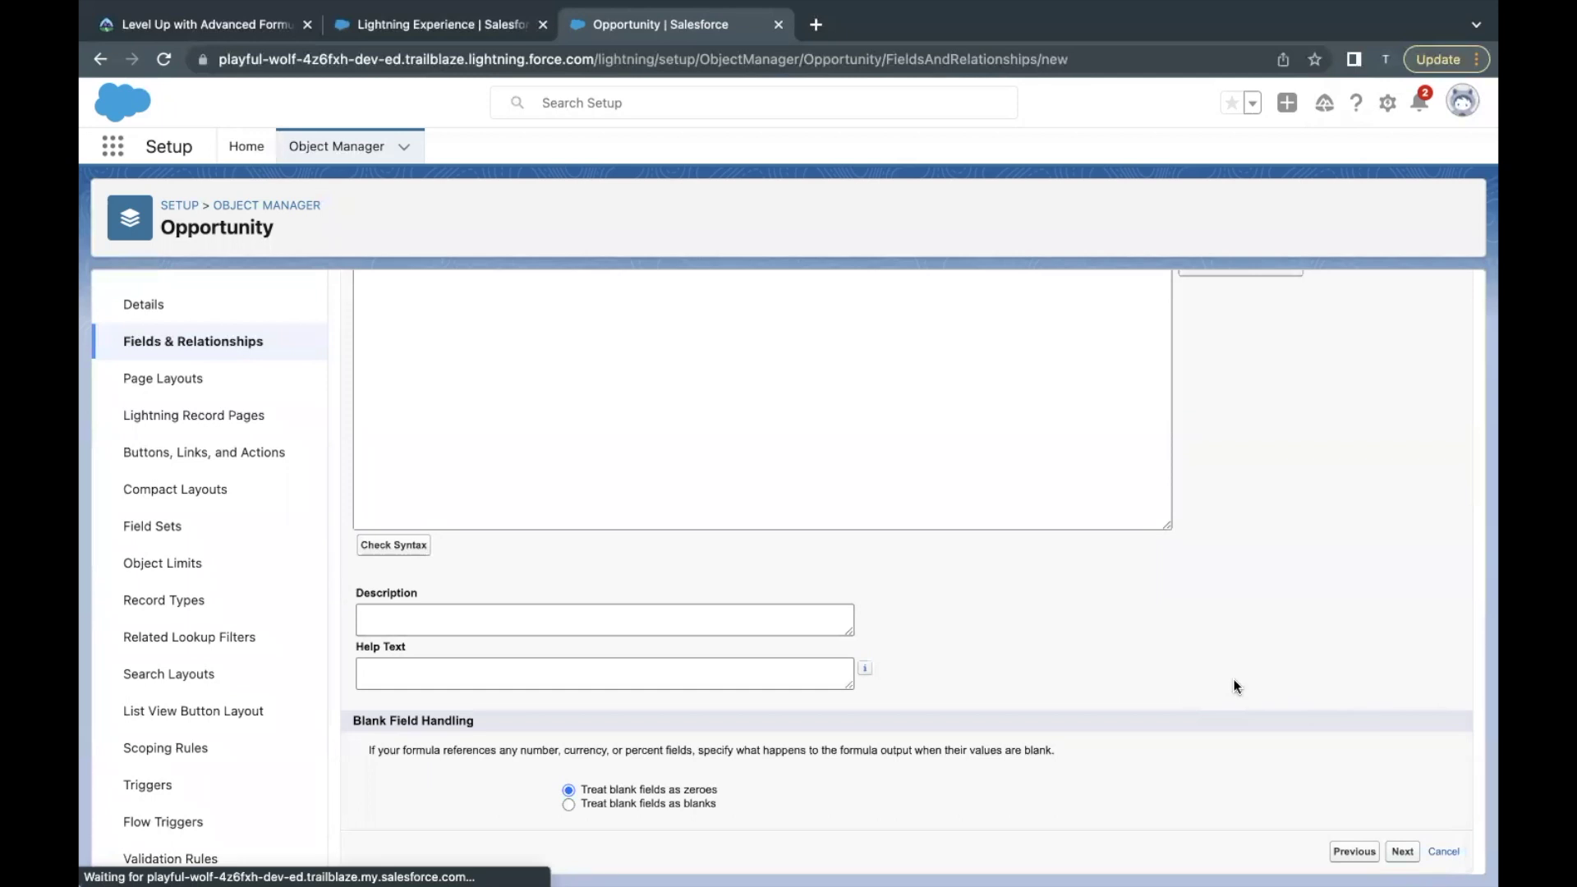
pyautogui.click(1102, 566)
pyautogui.click(1402, 398)
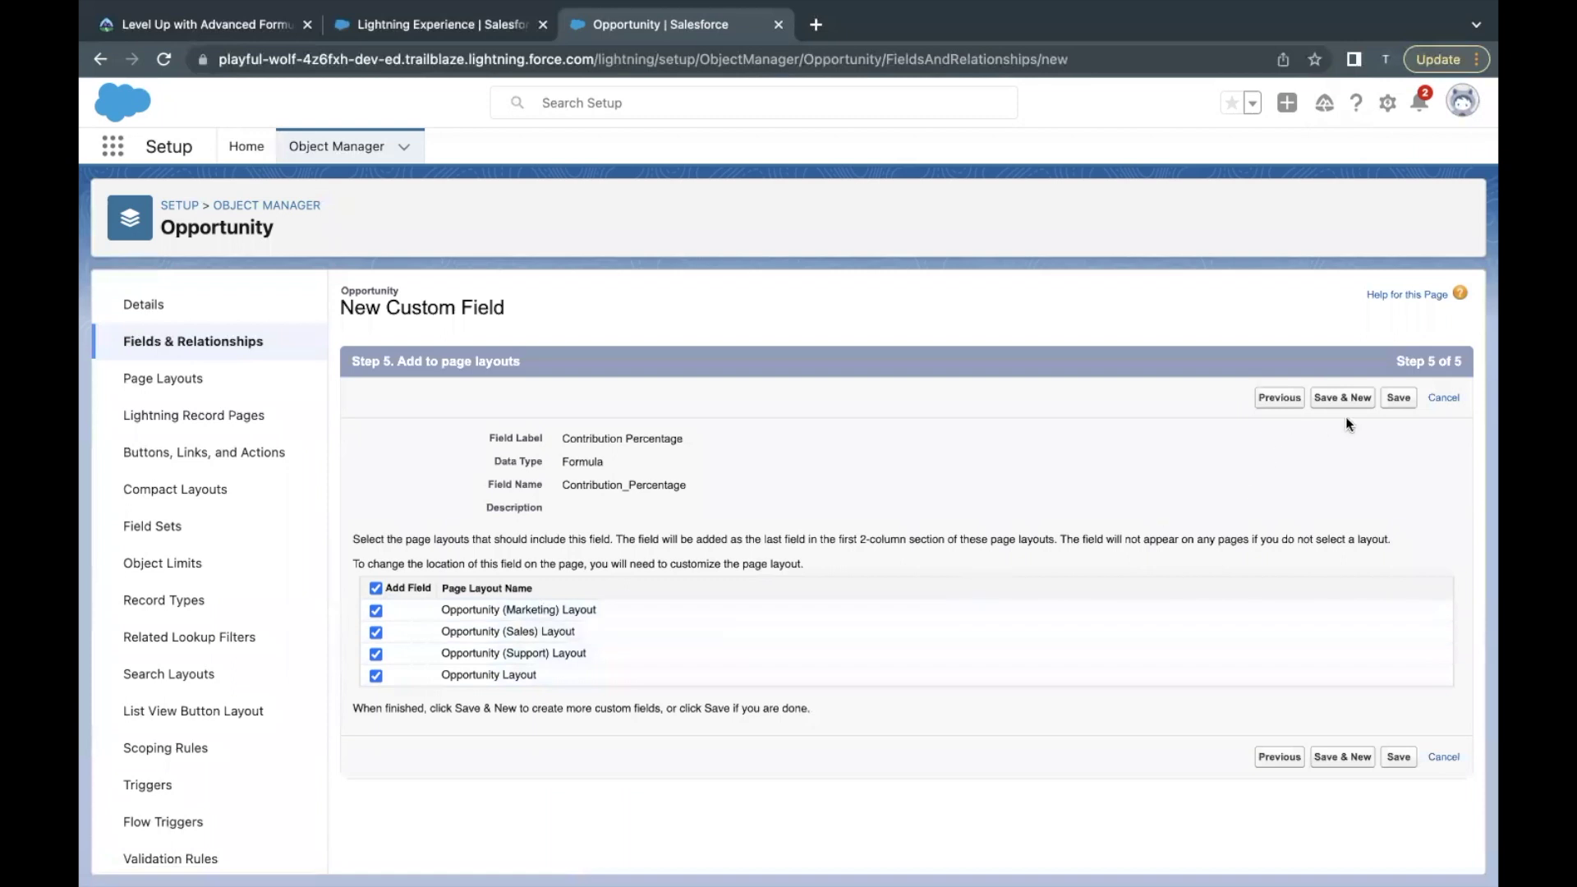
pyautogui.click(1364, 397)
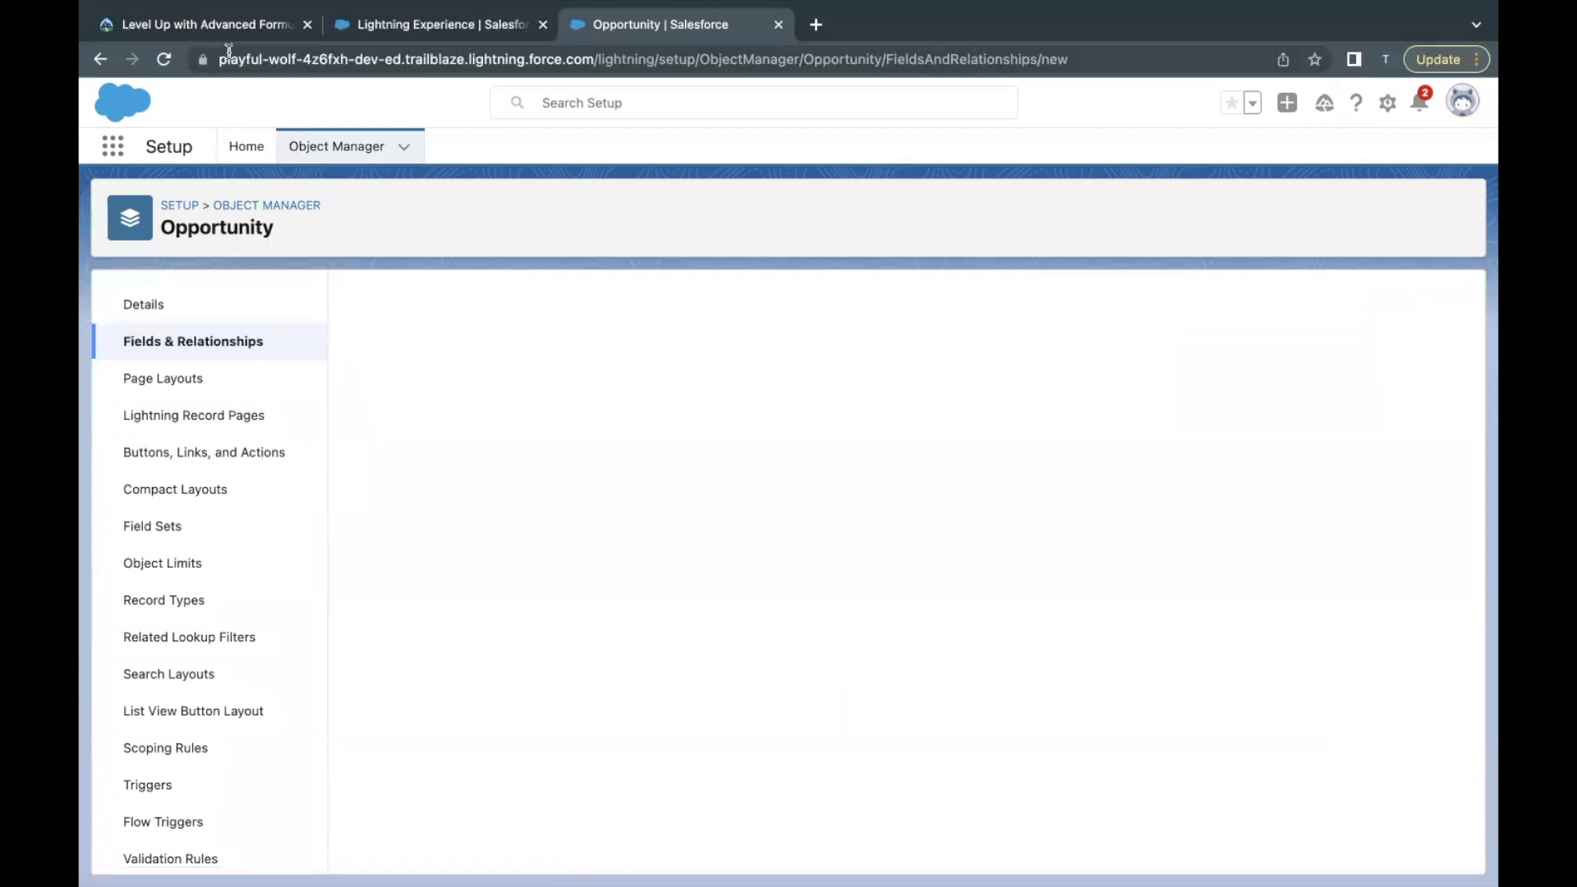
# Copy the 'Contribution Level' label from the challenge and choose the Formula data type
pyautogui.click(230, 23)
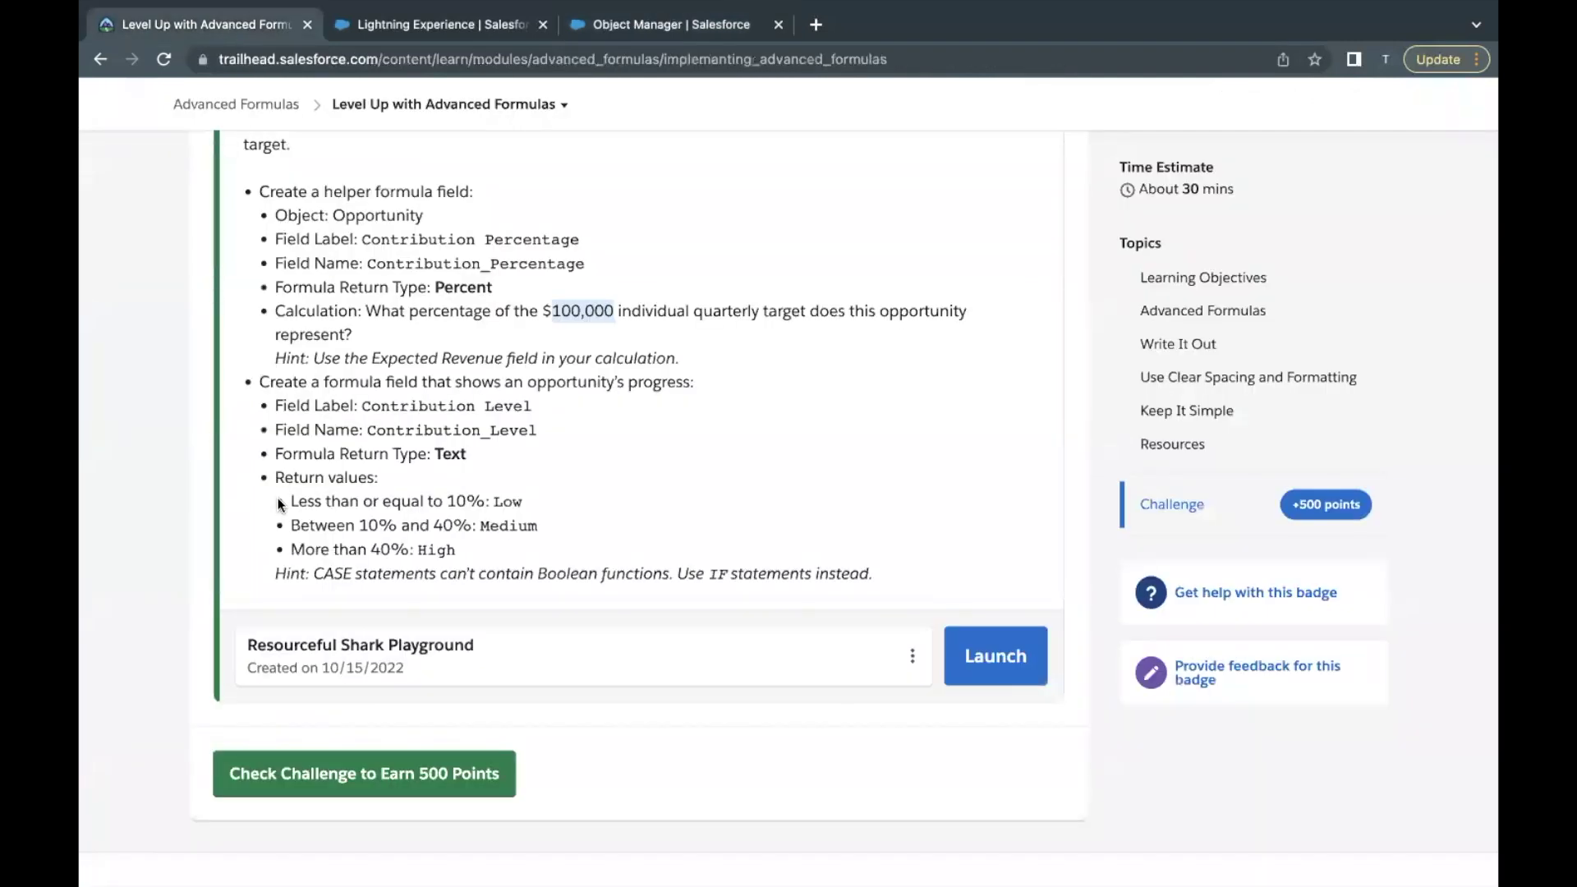
pyautogui.click(367, 406)
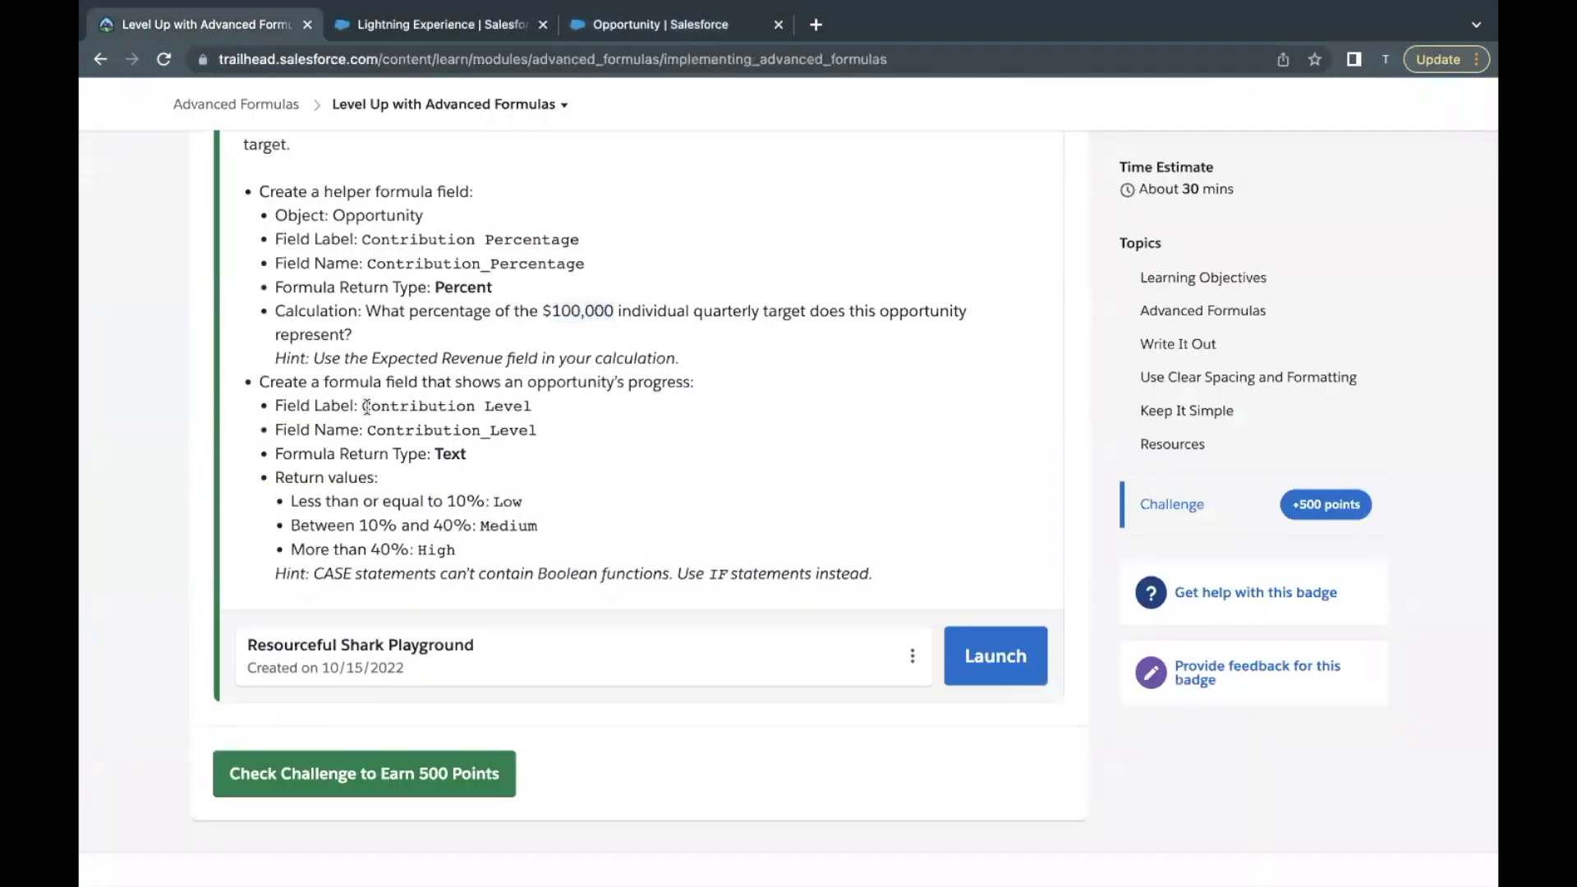
pyautogui.moveTo(366, 406); pyautogui.dragTo(531, 405)
pyautogui.press('super+c')
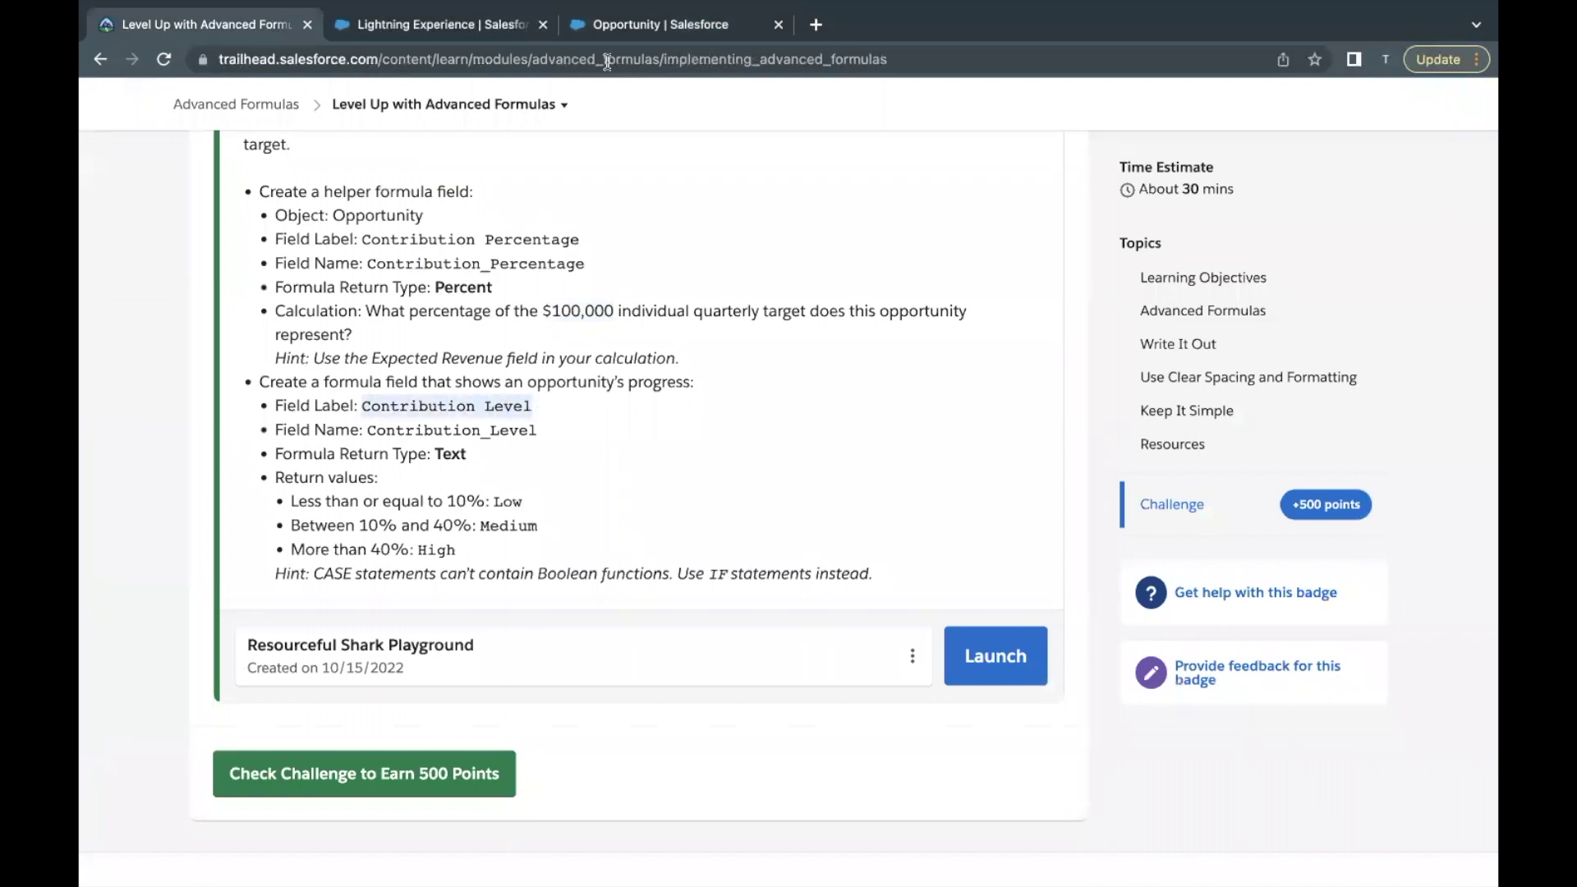
pyautogui.click(609, 33)
pyautogui.click(402, 591)
pyautogui.click(1396, 409)
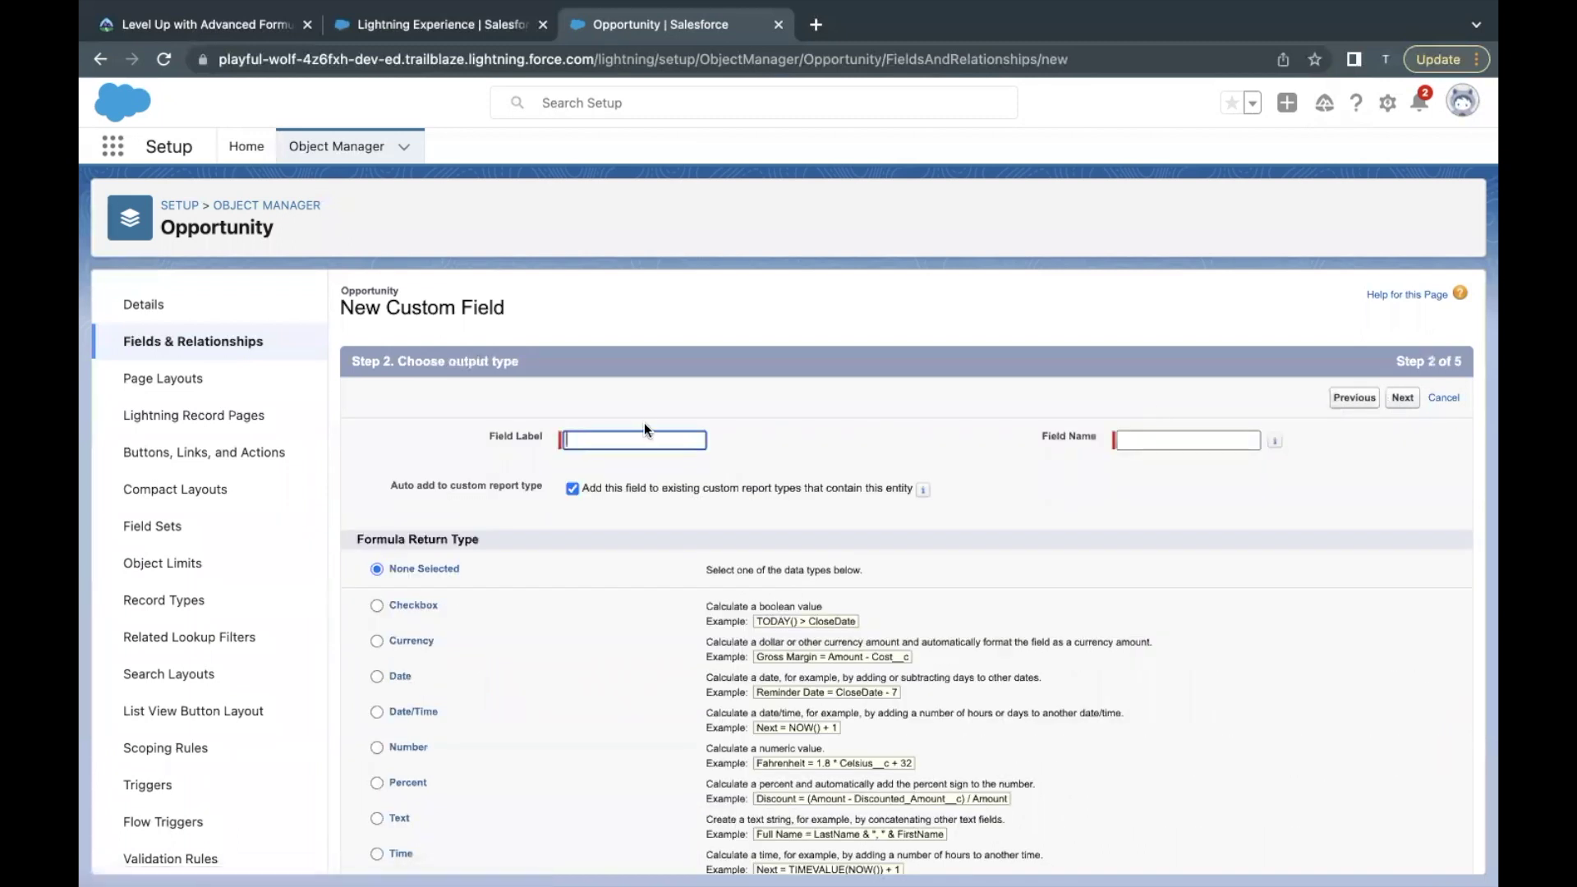
# Paste Contribution Level as the label, auto-fill Contribution_Level, and set the return type to Text
pyautogui.press('super+v')
pyautogui.click(637, 565)
pyautogui.scroll(-2, 636, 558)
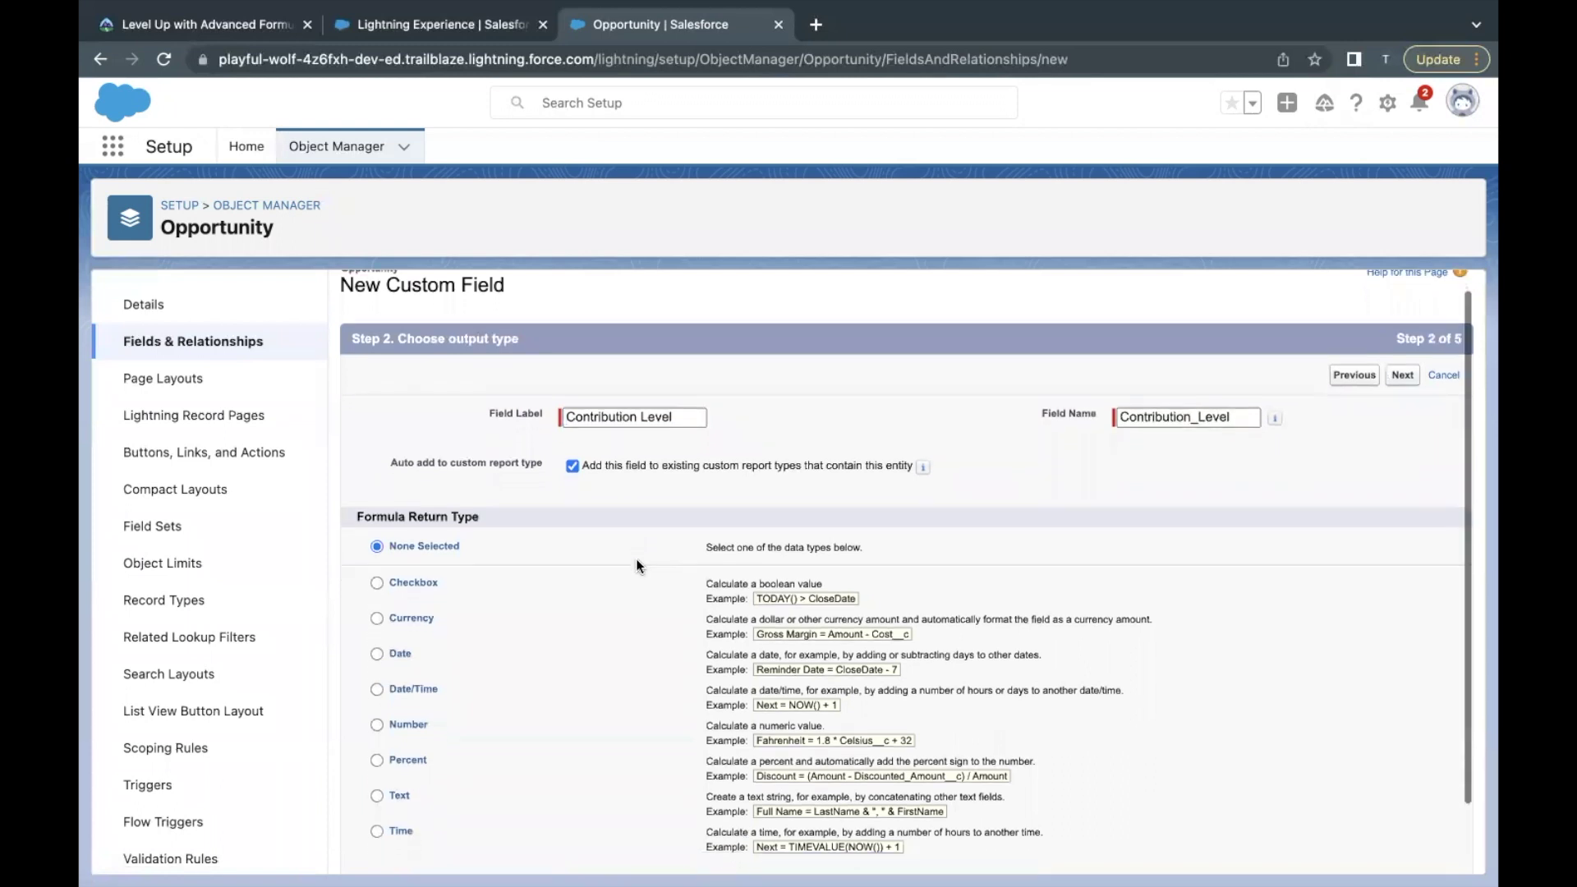
pyautogui.click(377, 747)
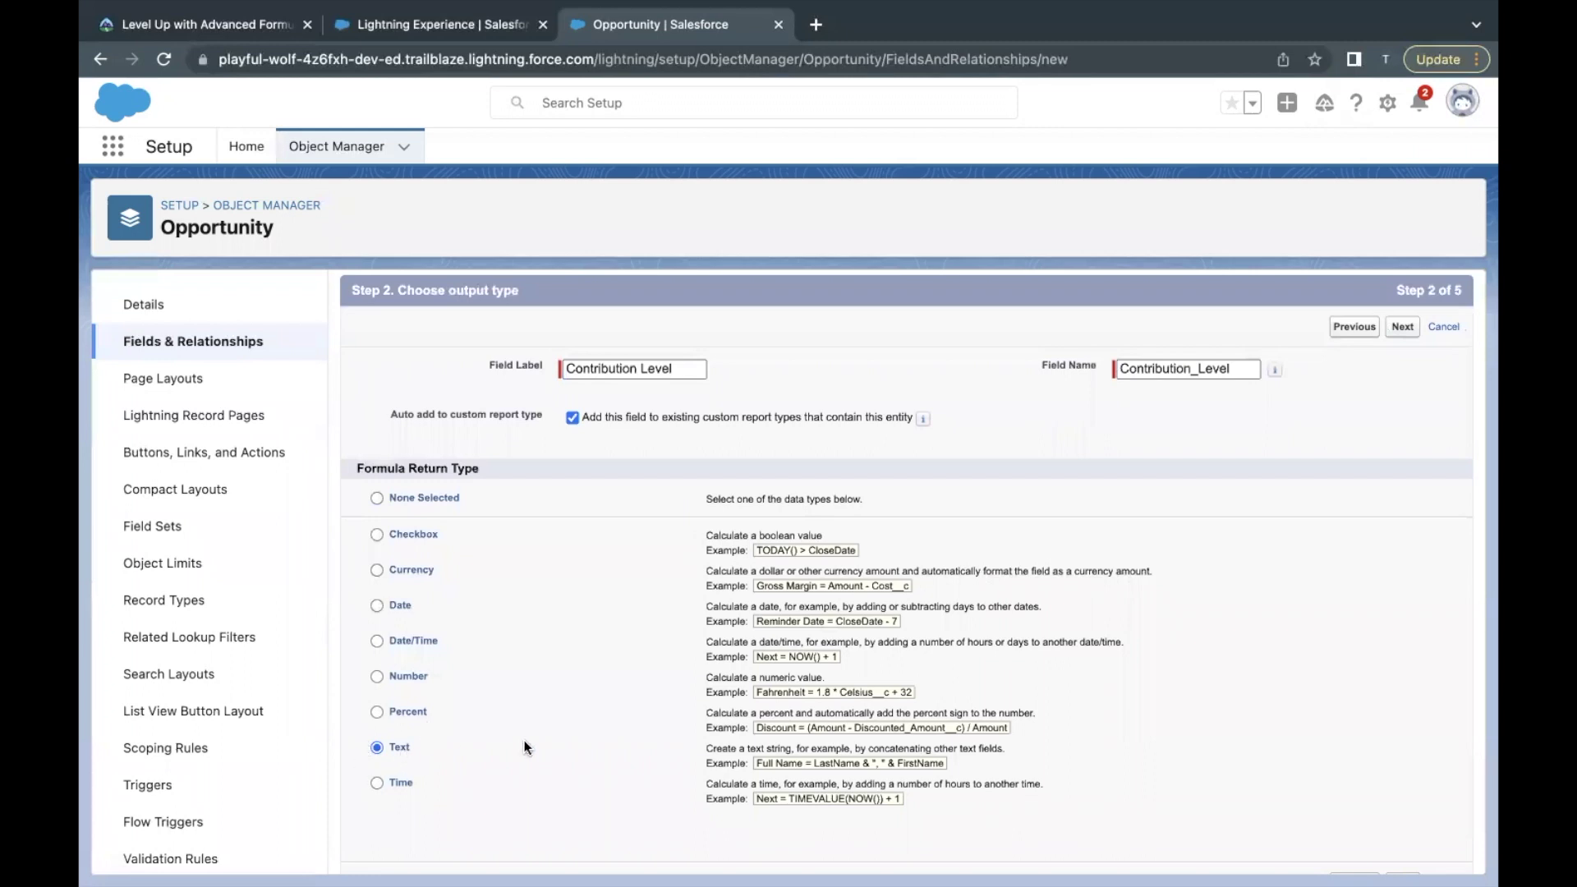
pyautogui.scroll(2, 1201, 744)
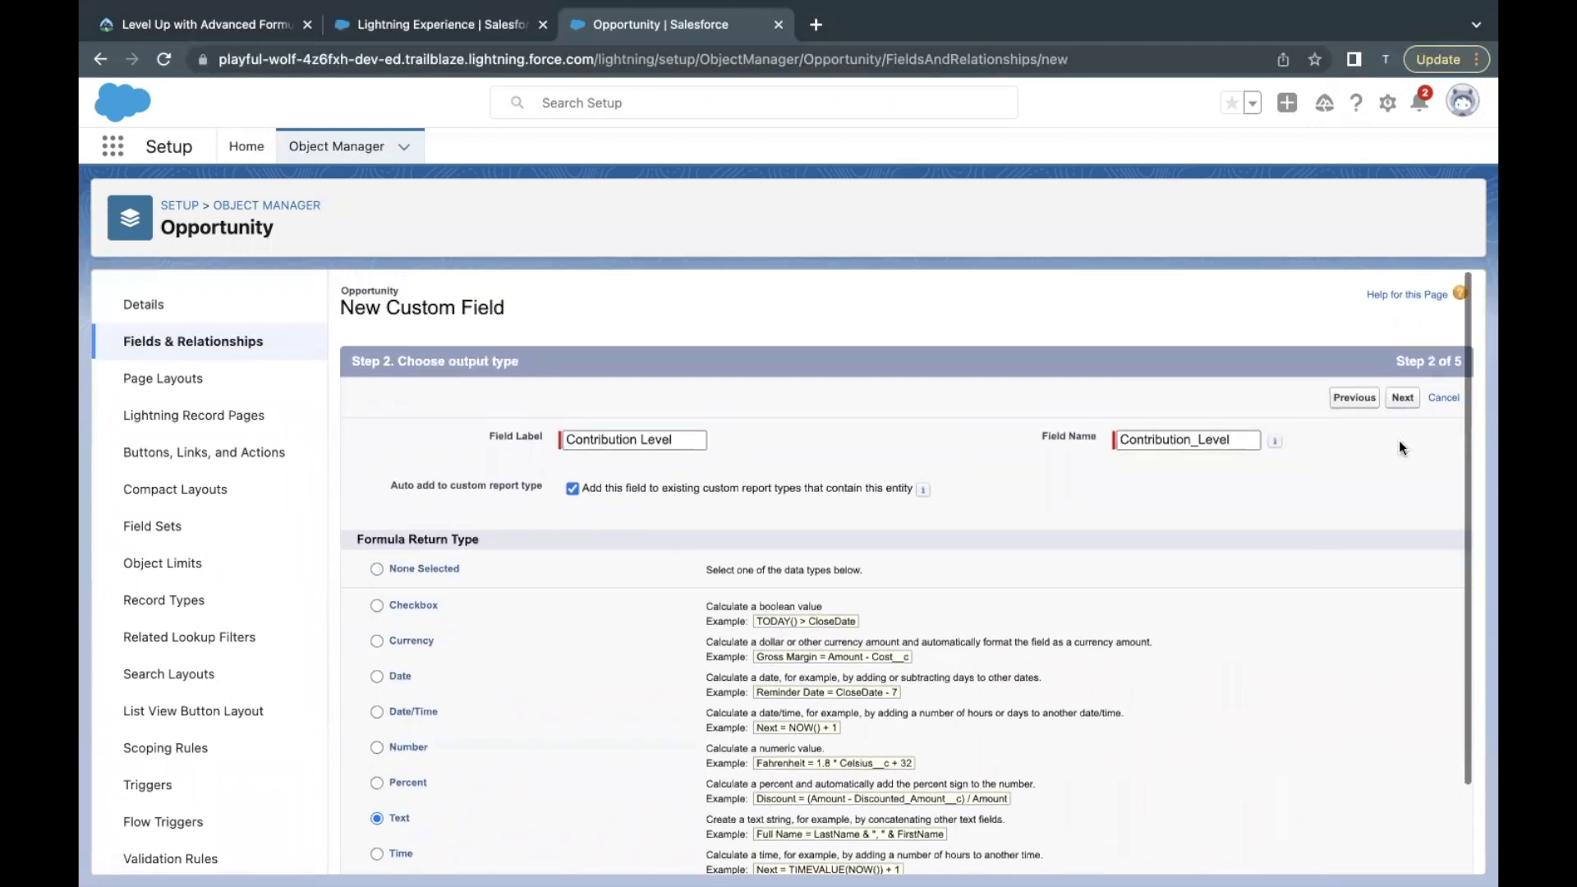
pyautogui.click(1402, 398)
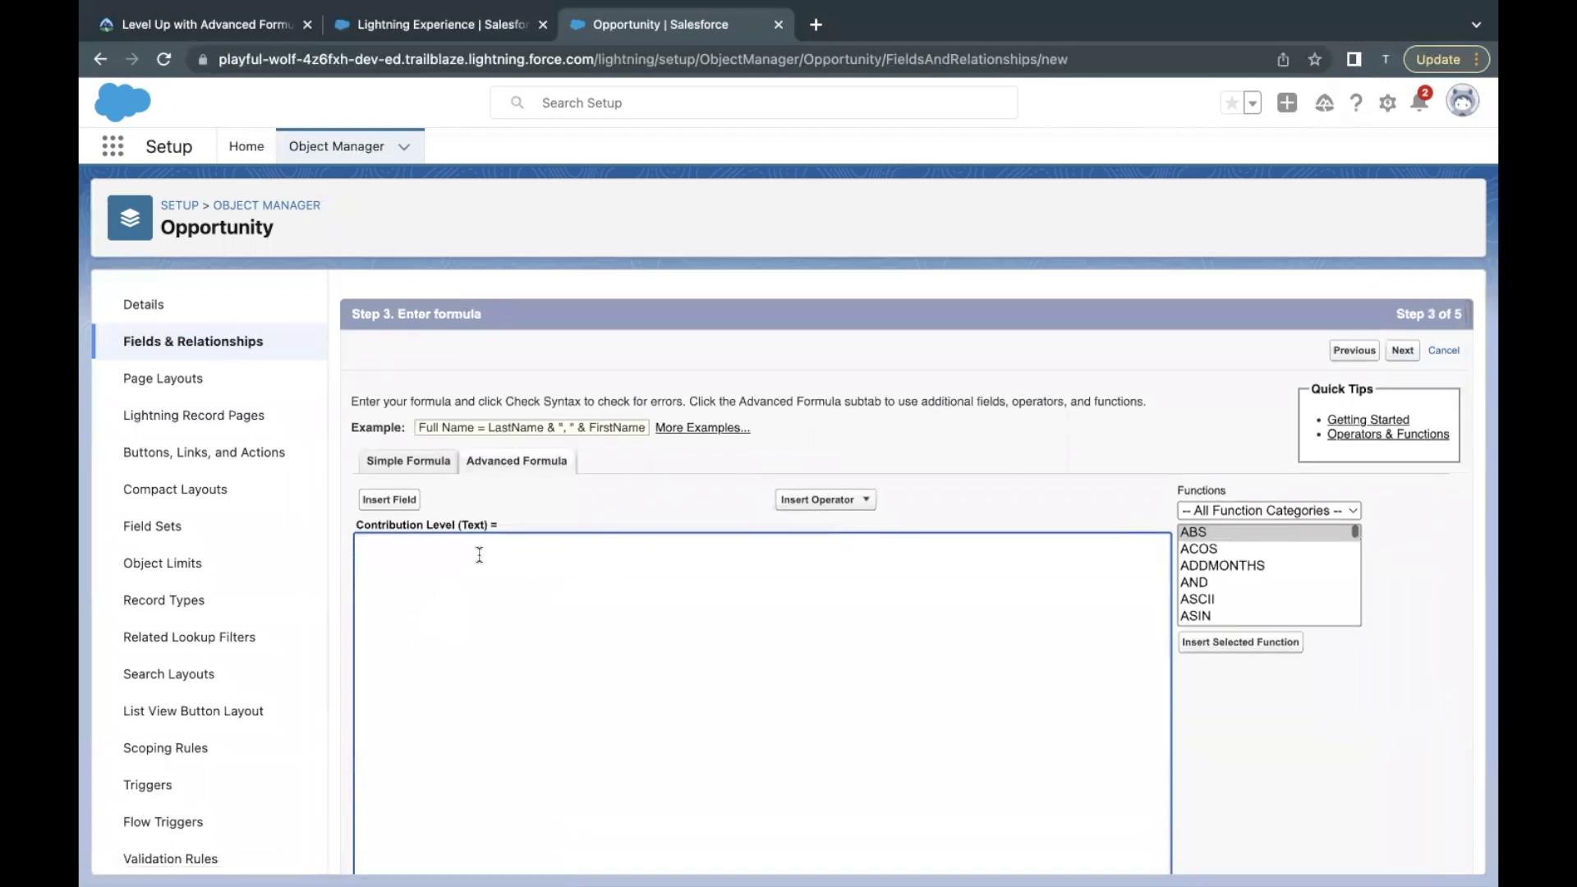
# Check the challenge's Low/Medium return value rules for the Opportunity object
pyautogui.click(238, 33)
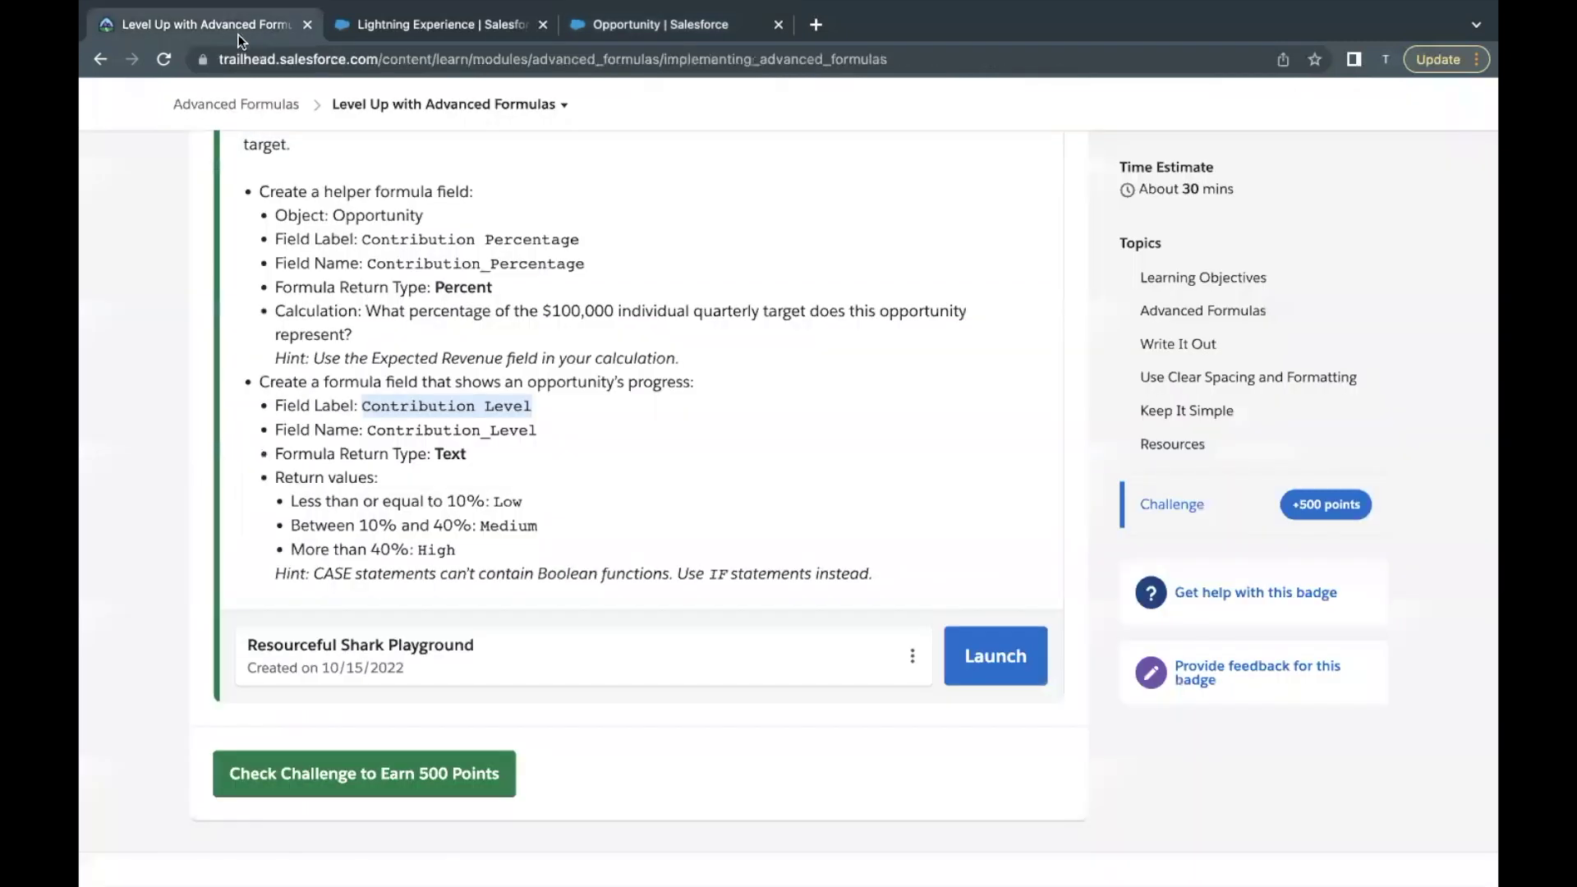
pyautogui.moveTo(271, 480); pyautogui.dragTo(477, 549)
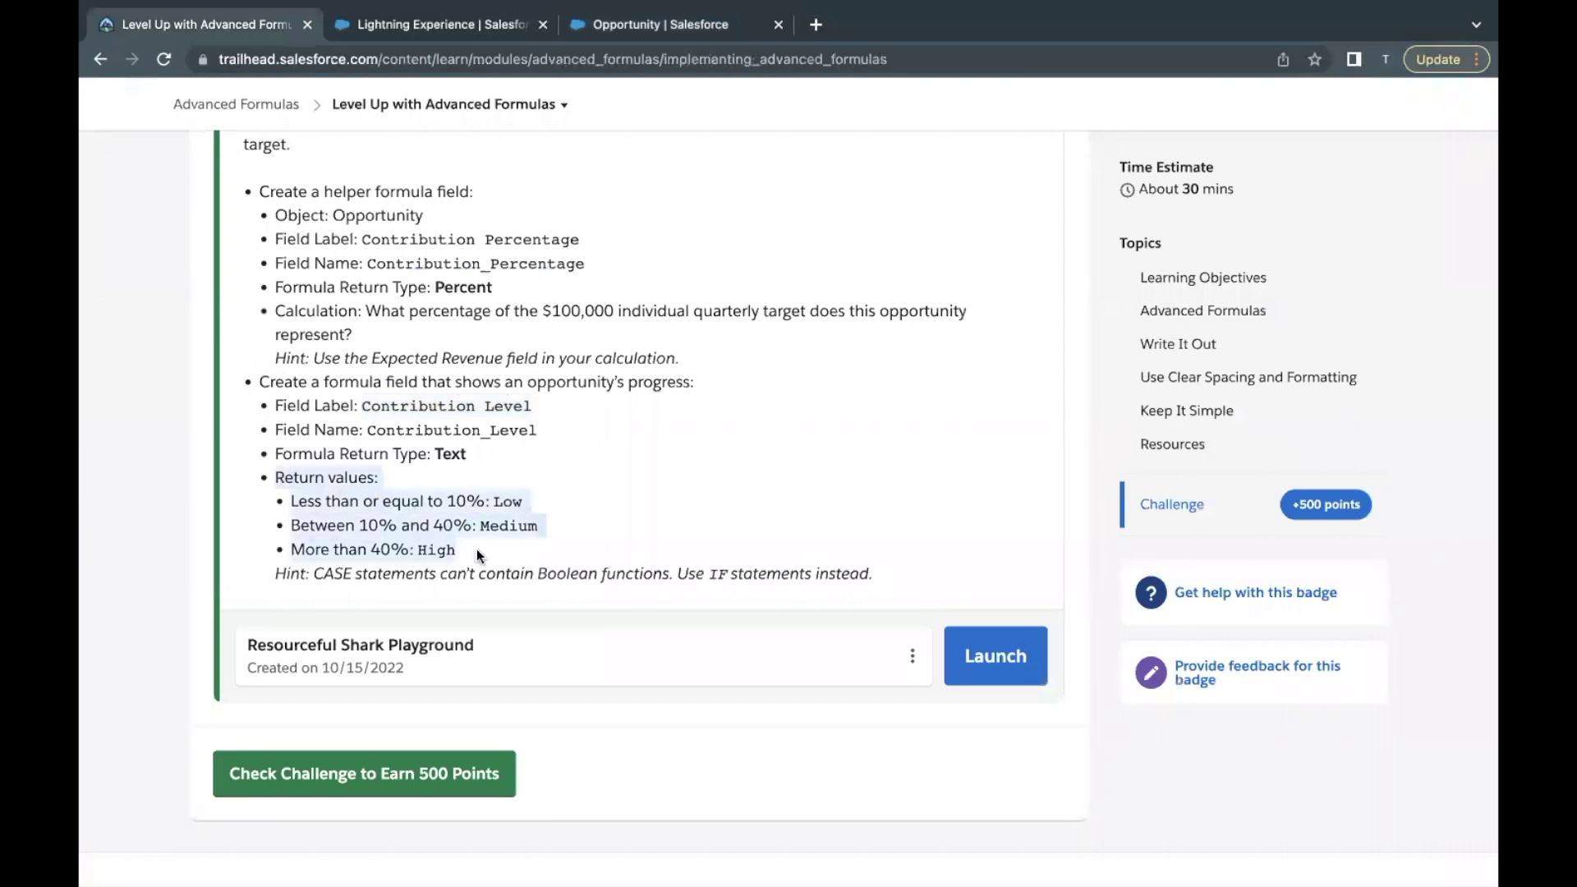
pyautogui.moveTo(331, 210); pyautogui.dragTo(445, 204)
pyautogui.click(445, 205)
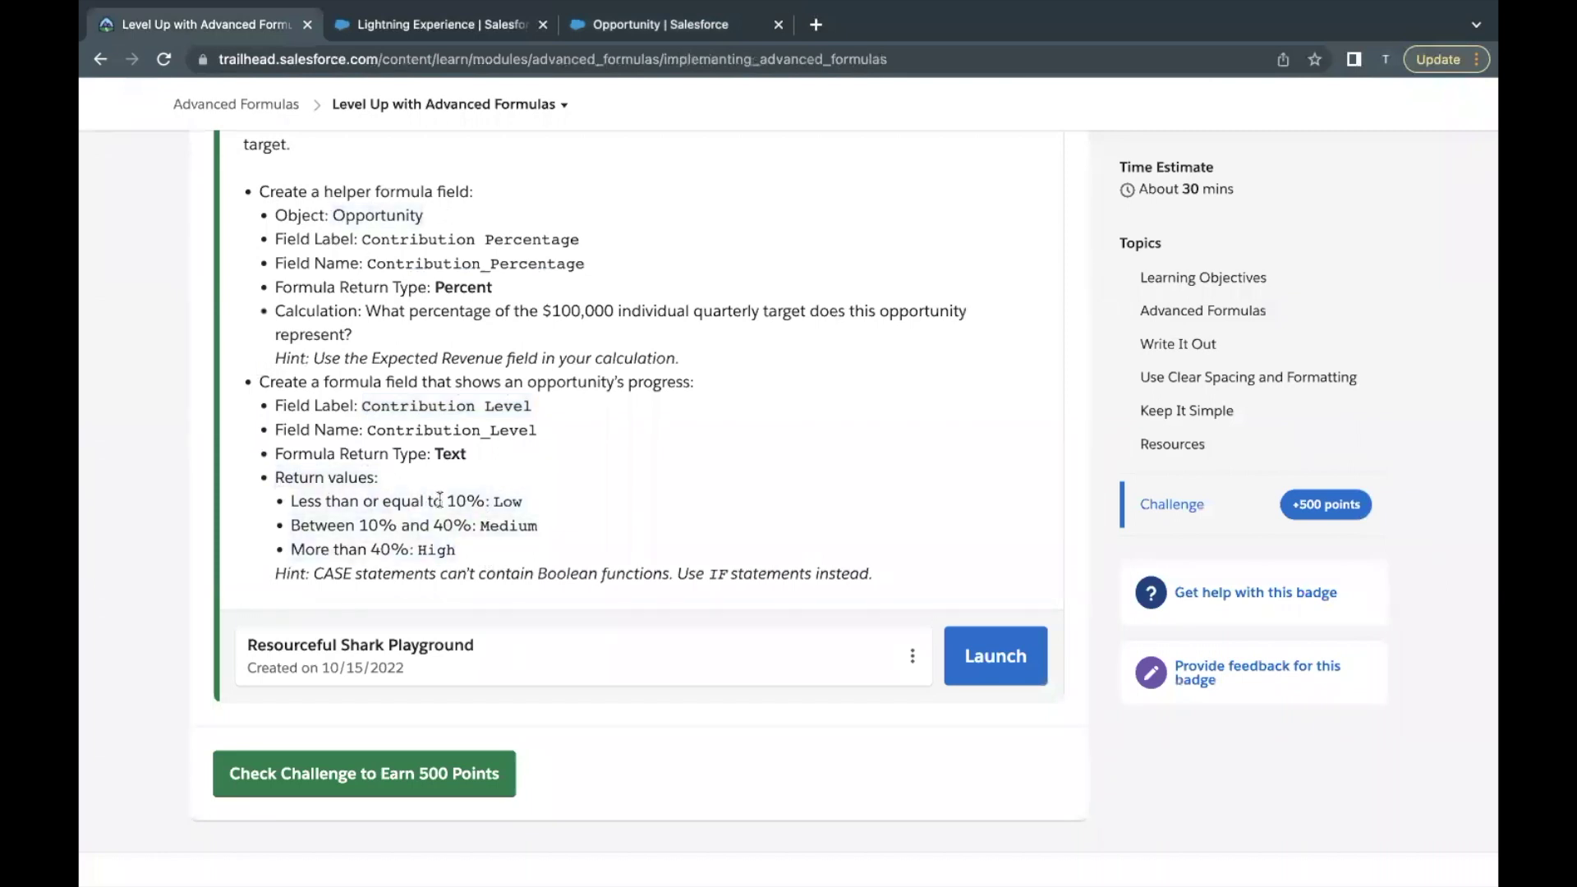
pyautogui.moveTo(491, 503); pyautogui.dragTo(526, 508)
pyautogui.click(646, 26)
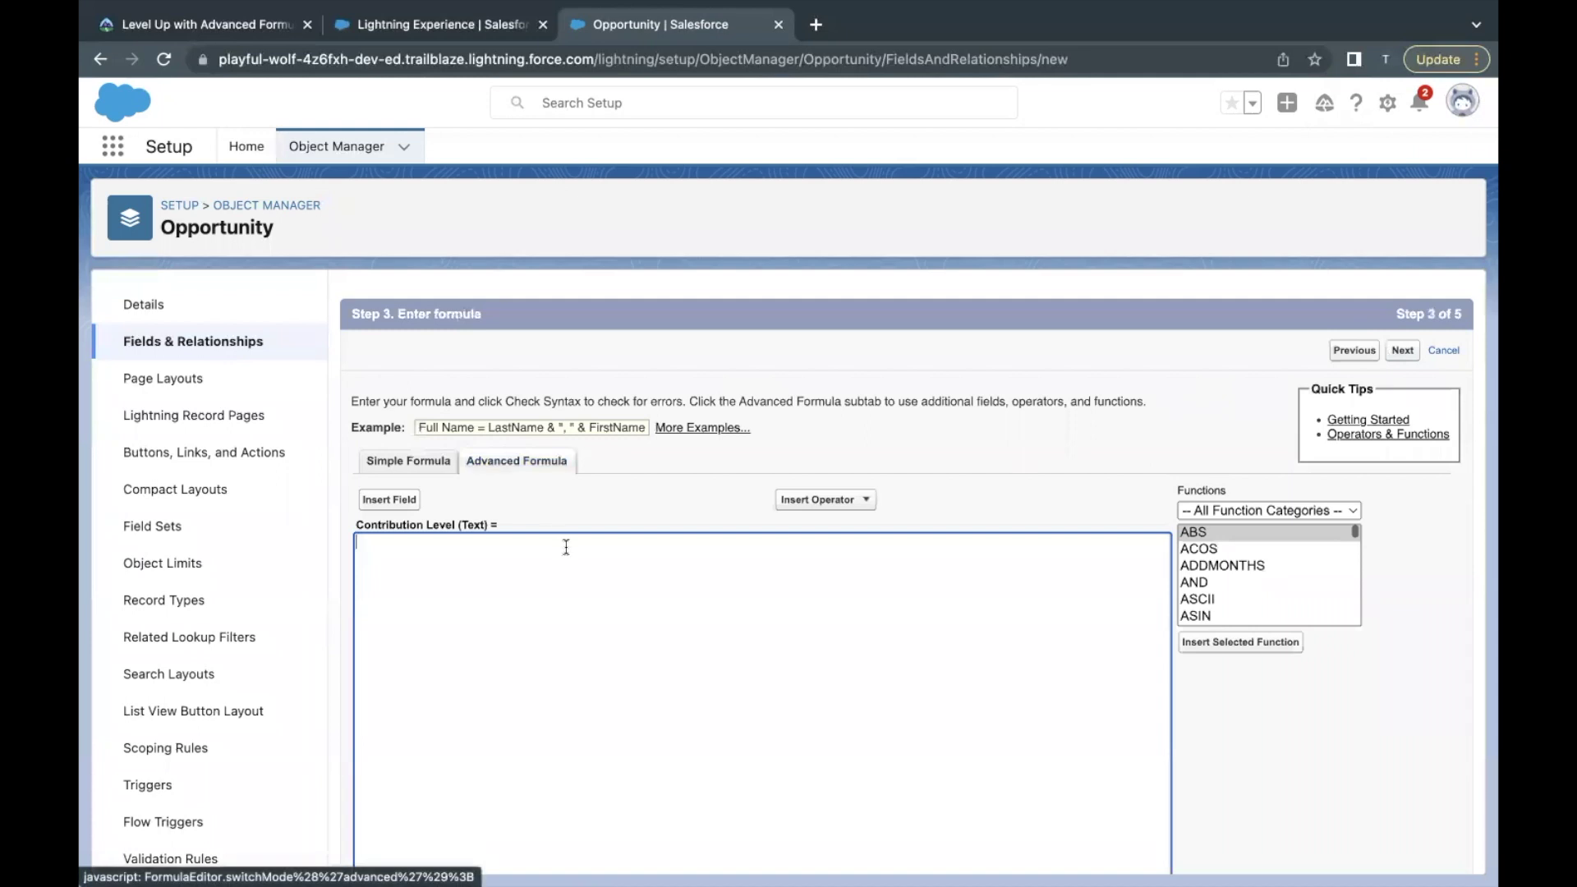
# Insert the IF function into the Contribution Level formula
pyautogui.click(1220, 566)
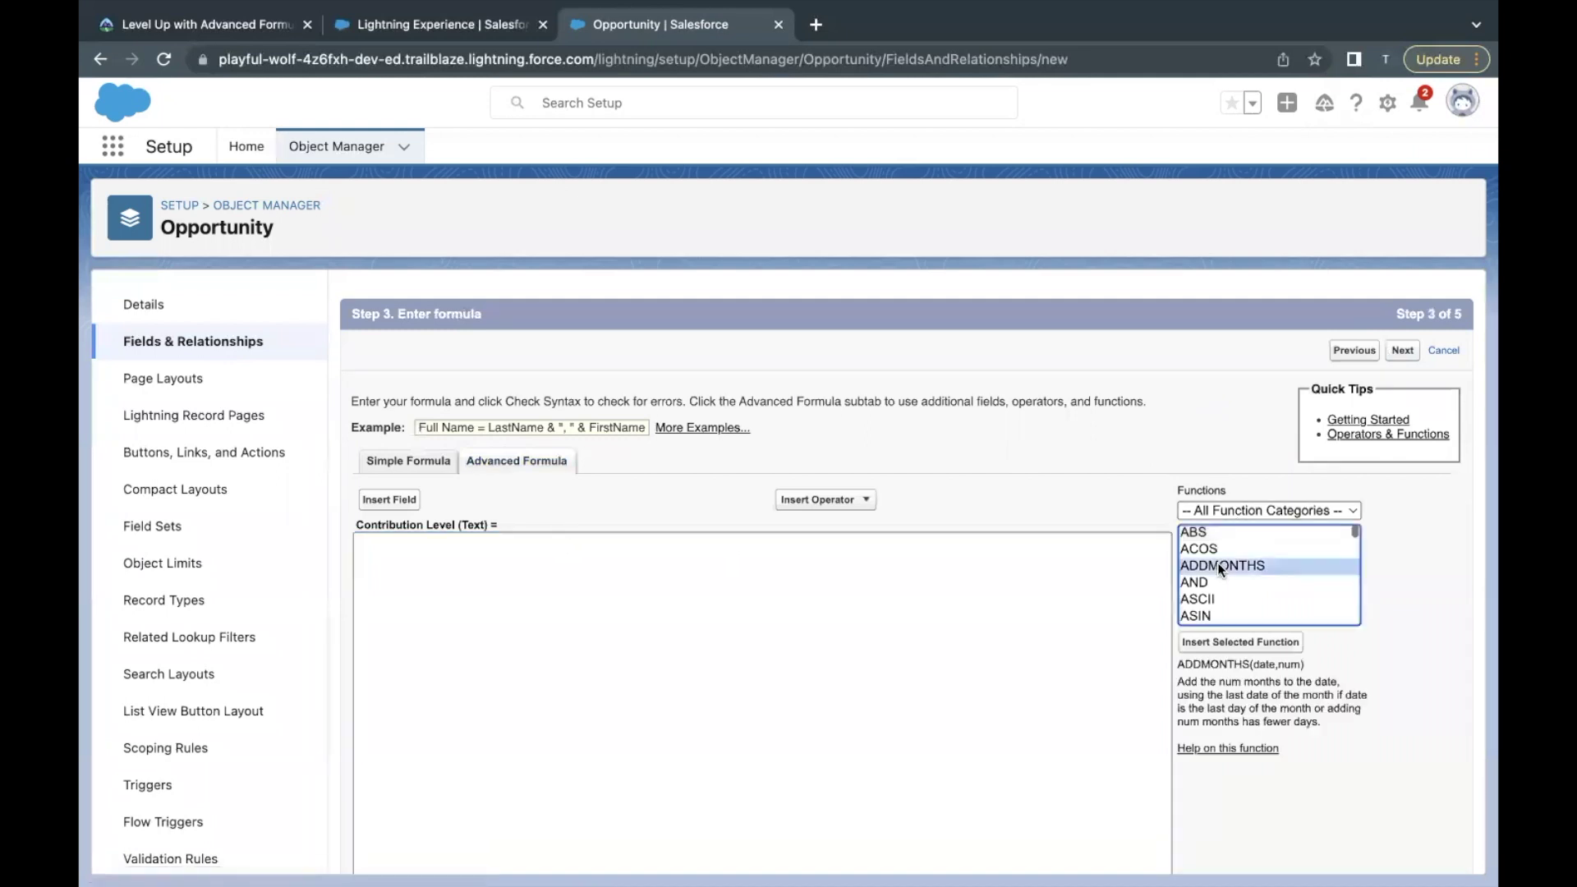
pyautogui.press('i')
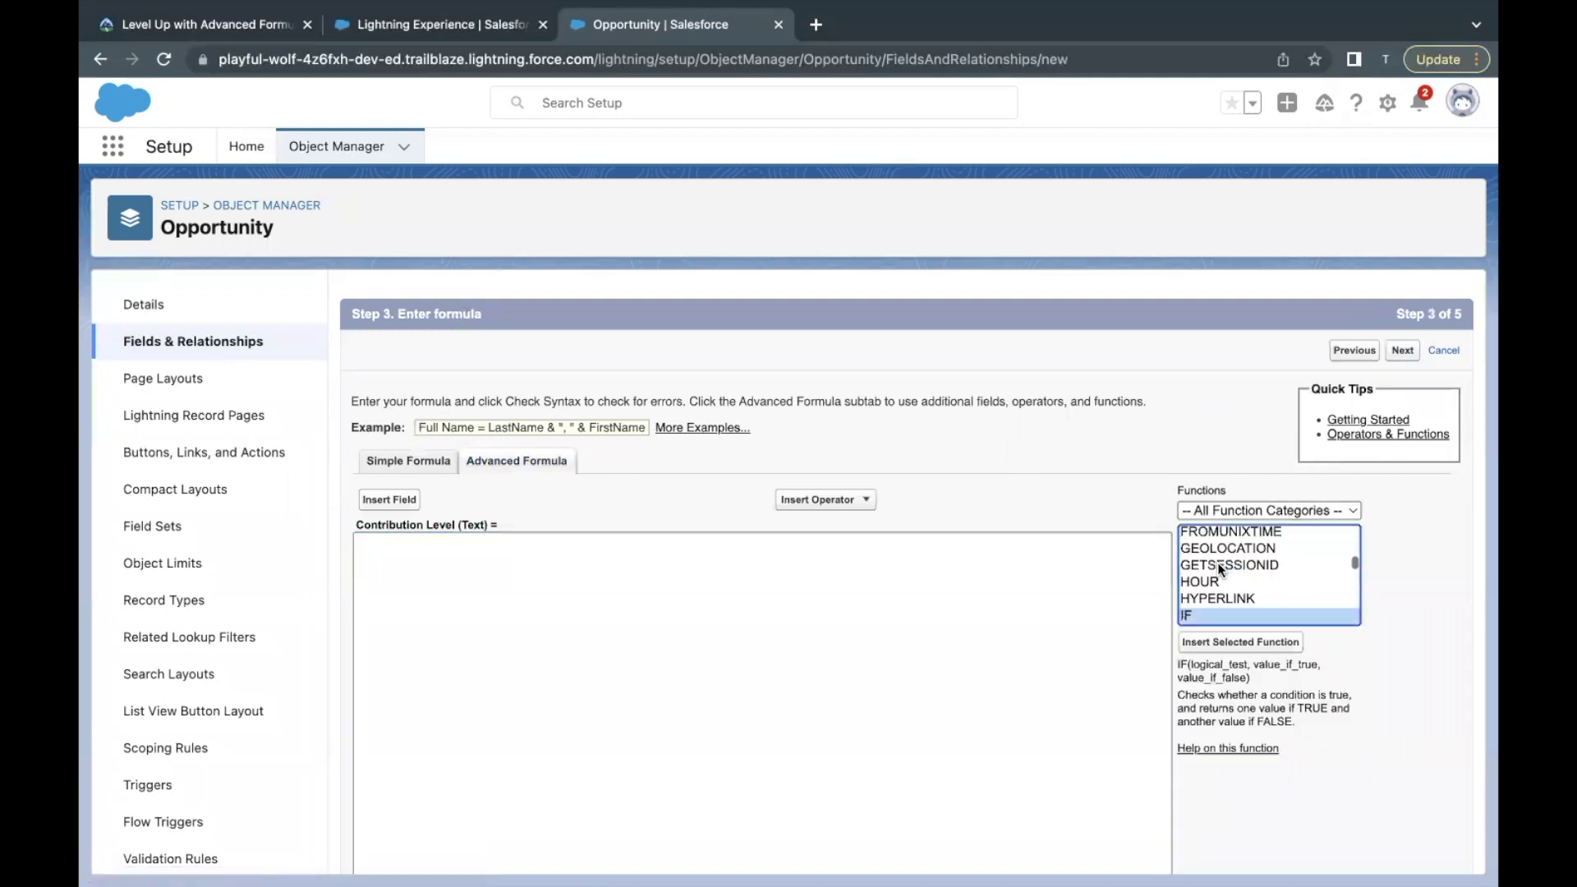
pyautogui.press('Down')
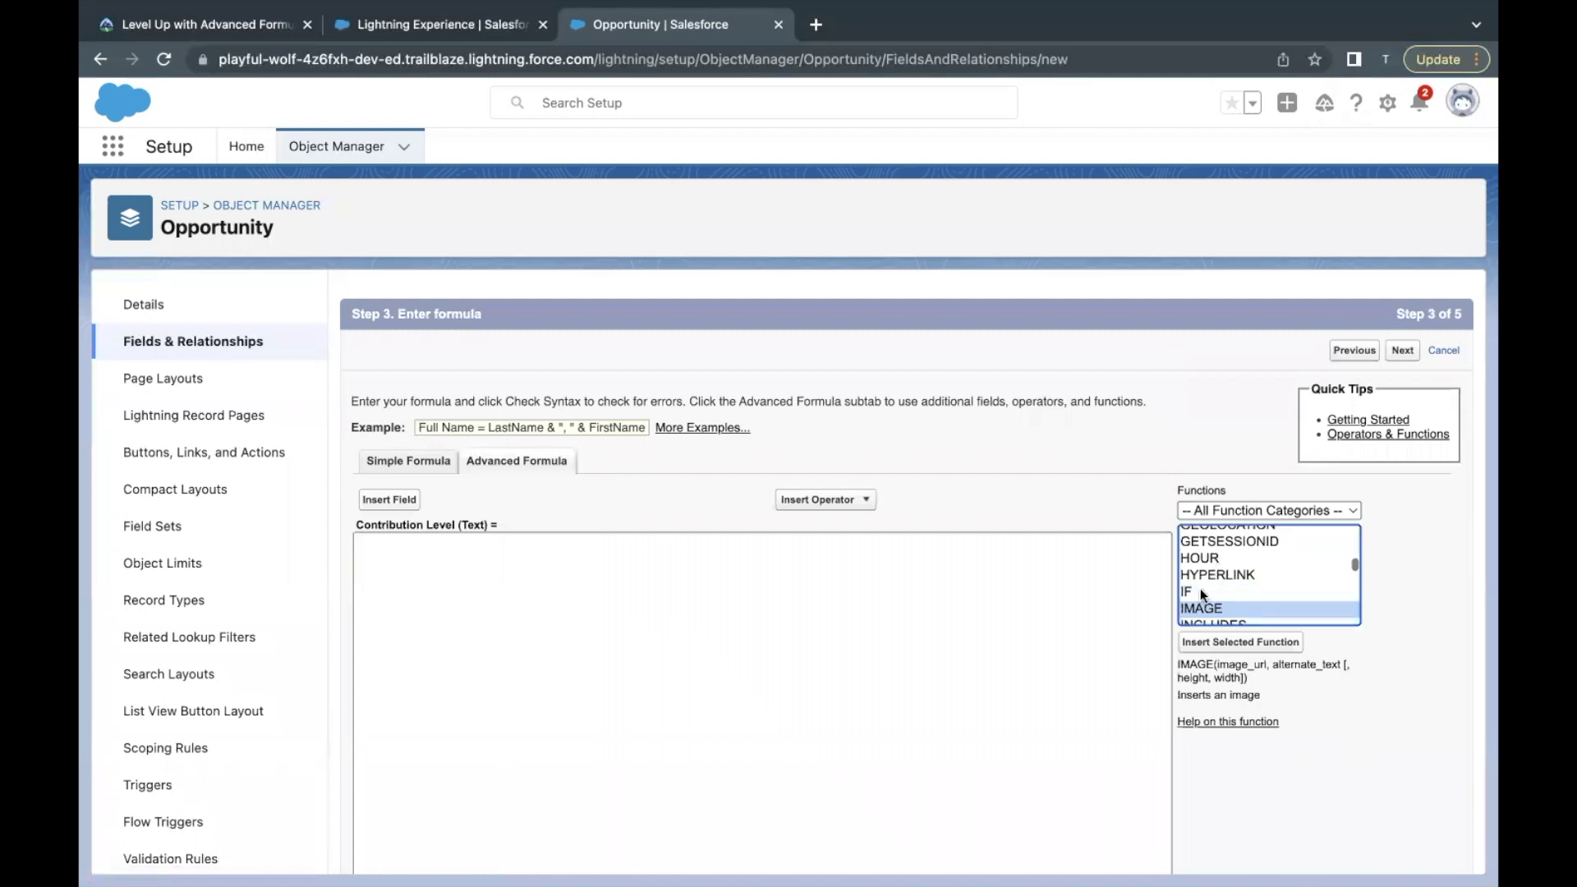
pyautogui.click(1200, 590)
pyautogui.click(1196, 642)
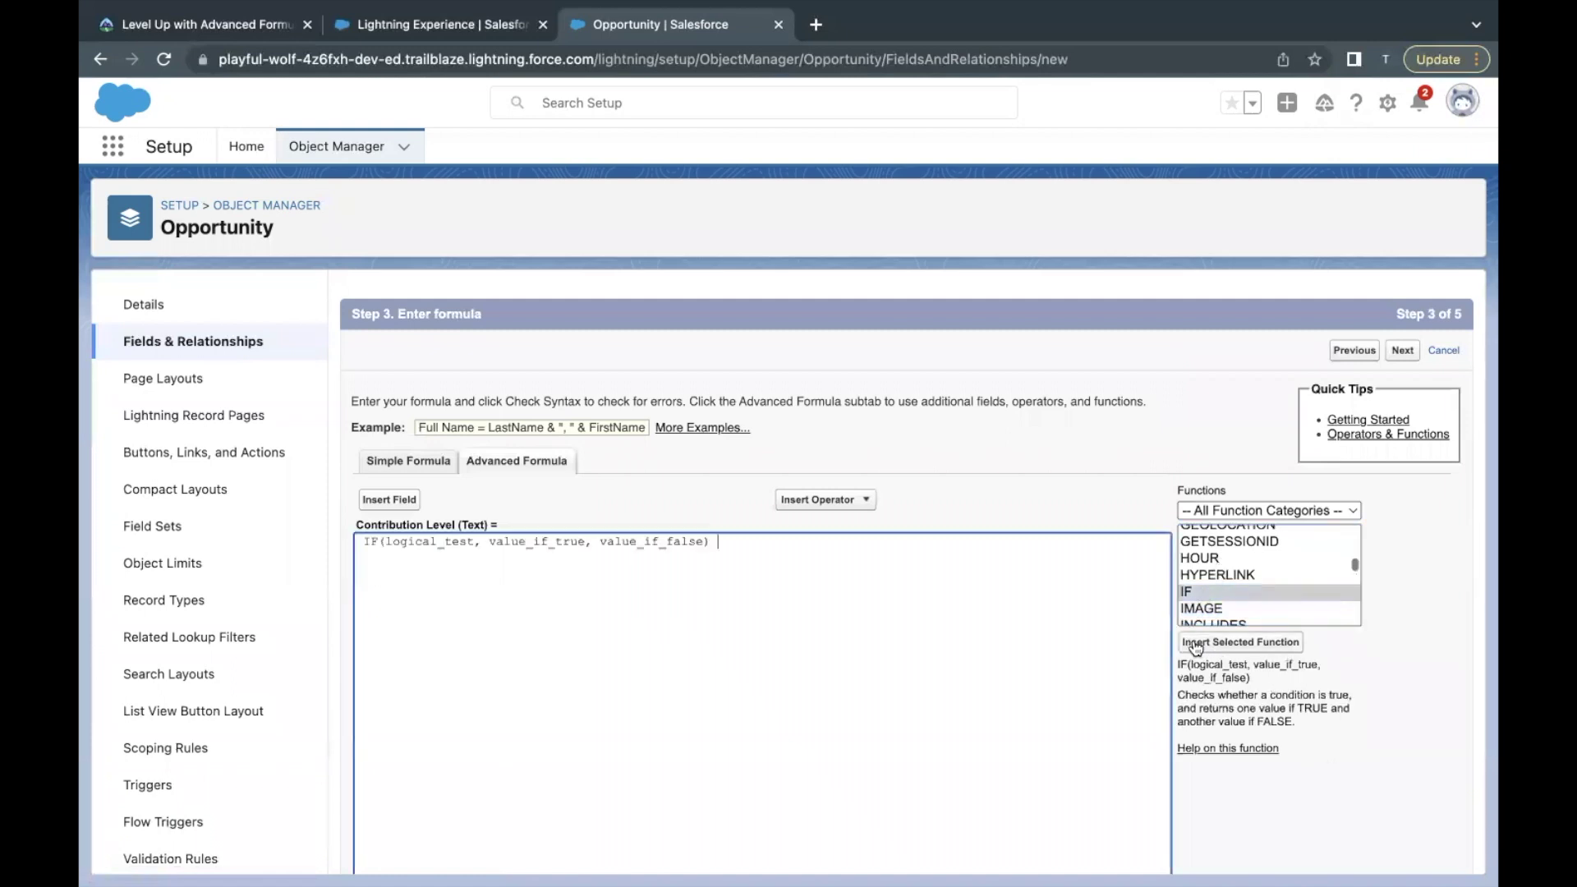
# Delete the logical_test placeholder, noting the less-than-or-equal-to-10% rule for the test
pyautogui.moveTo(362, 543); pyautogui.dragTo(729, 535)
pyautogui.click(729, 535)
pyautogui.moveTo(386, 543); pyautogui.dragTo(464, 543)
pyautogui.moveTo(386, 542)
pyautogui.mouseDown()
pyautogui.moveTo(475, 542)
pyautogui.moveTo(384, 540)
pyautogui.mouseUp()
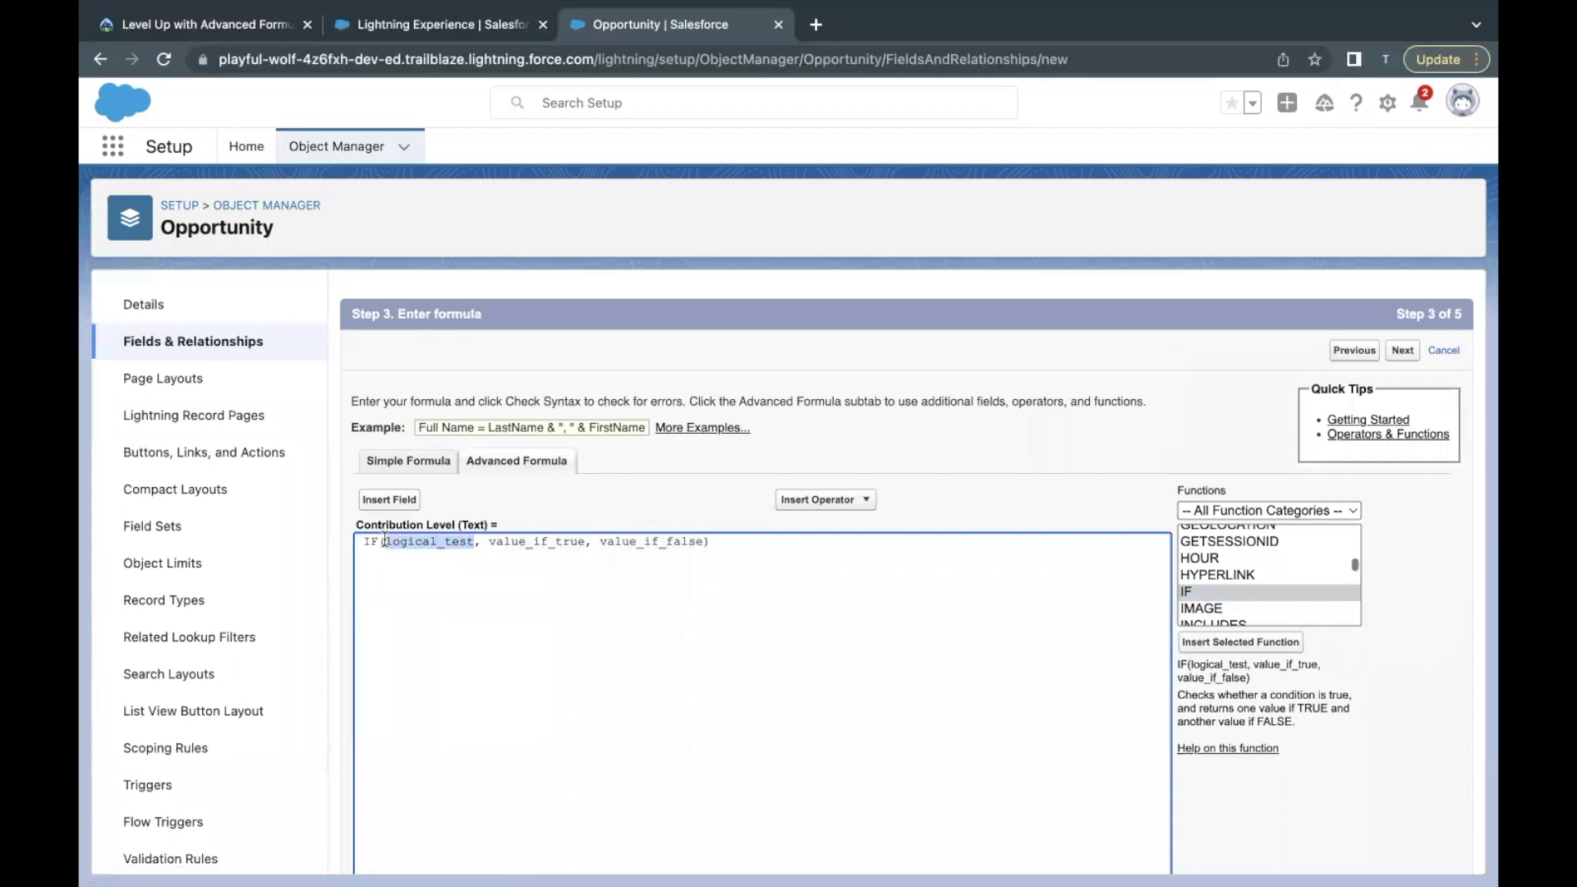
pyautogui.press('BackSpace')
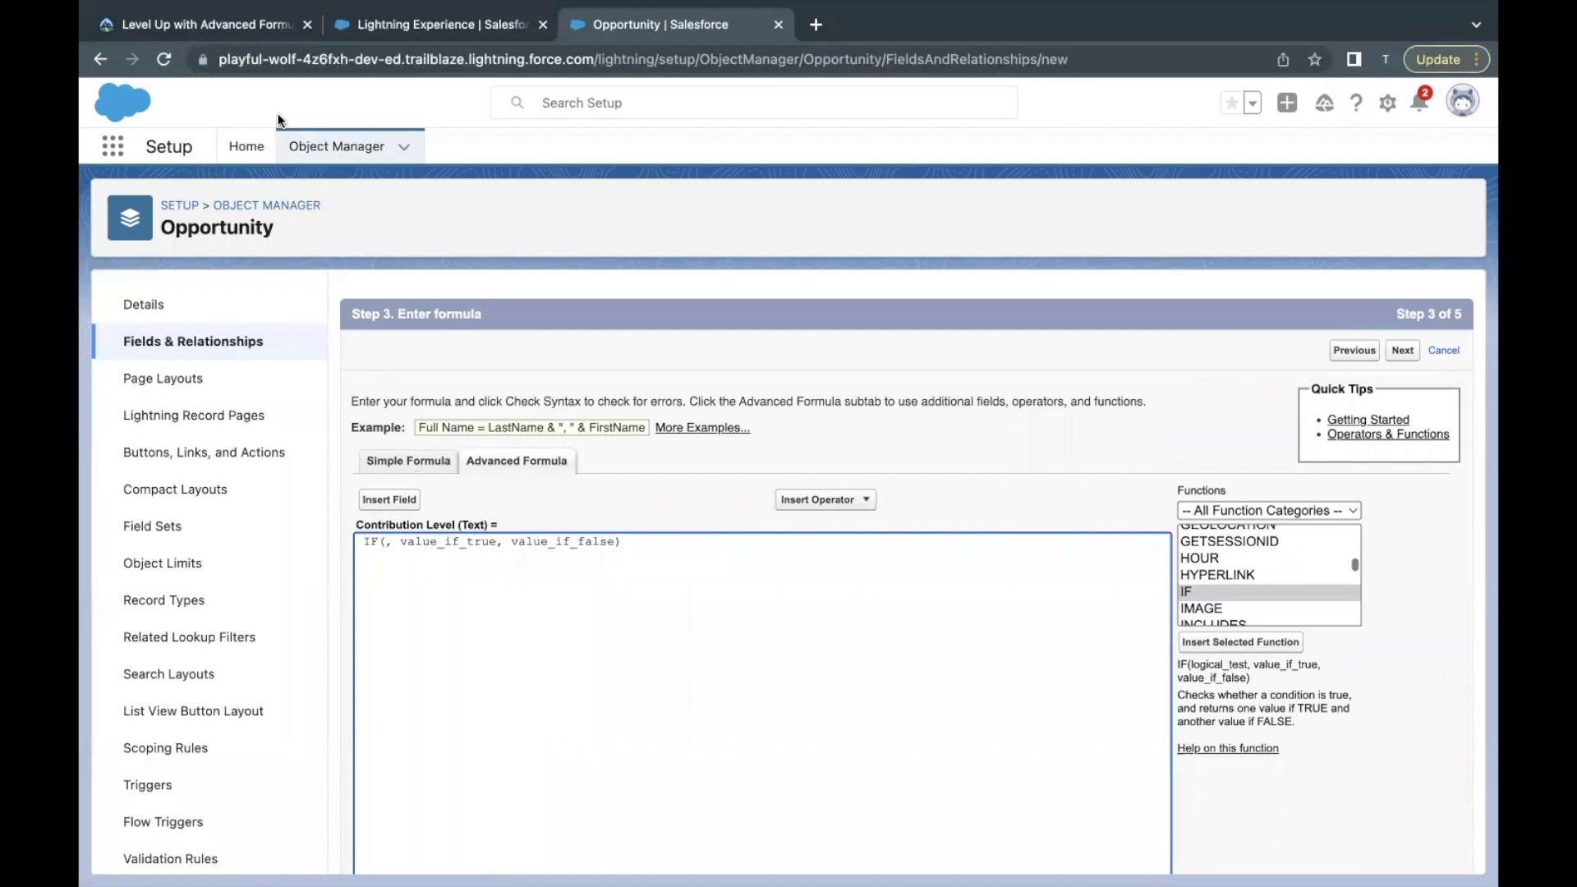
pyautogui.click(205, 25)
pyautogui.scroll(1, 425, 336)
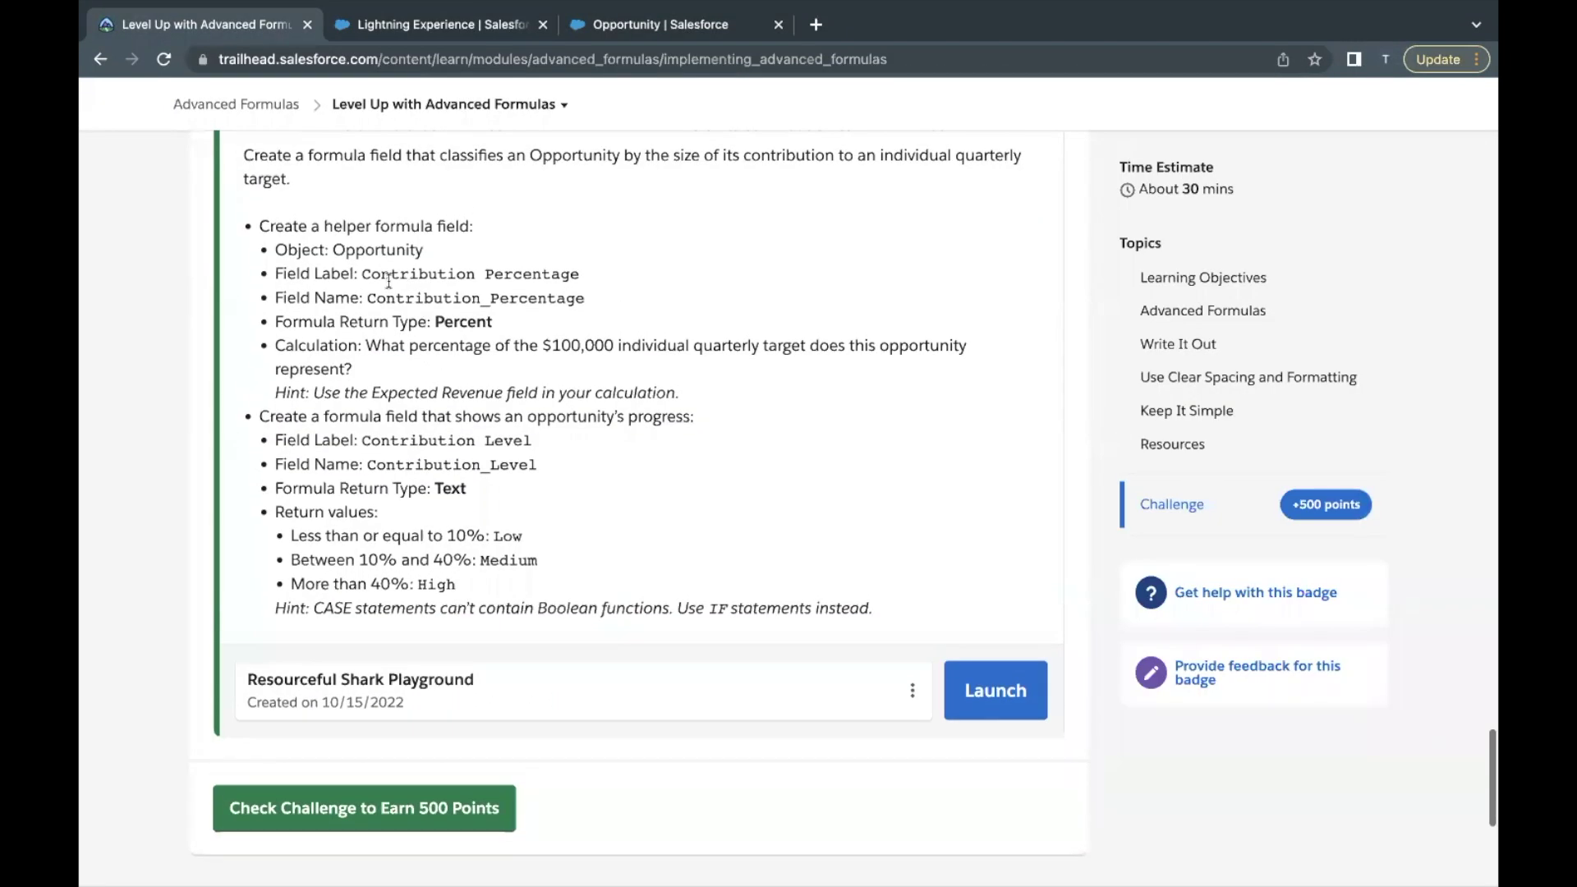
pyautogui.moveTo(340, 538); pyautogui.dragTo(483, 538)
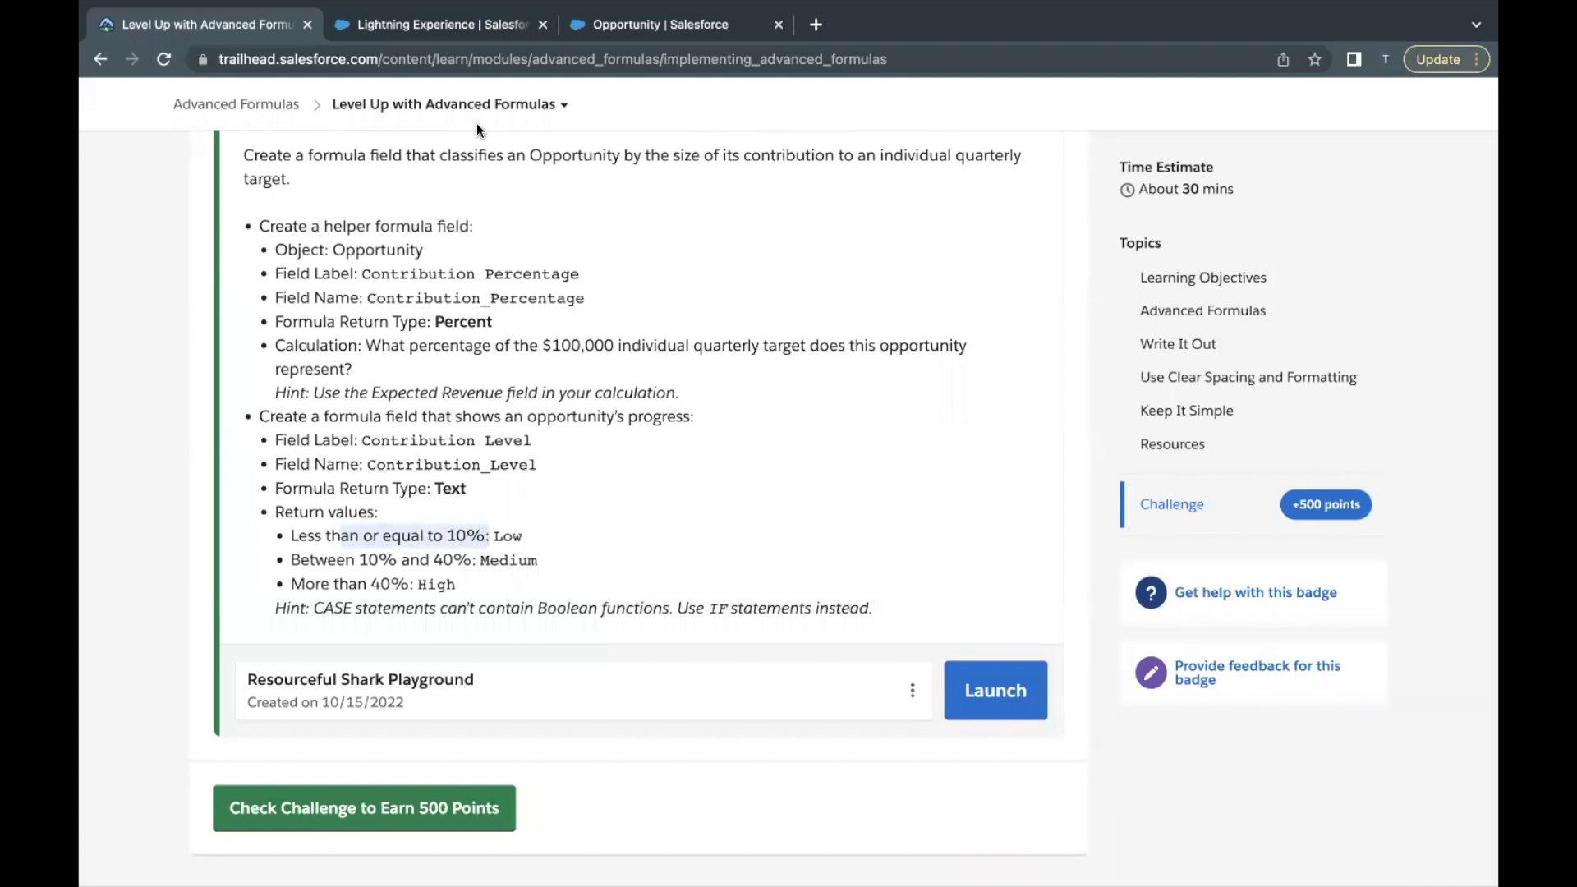
pyautogui.click(609, 28)
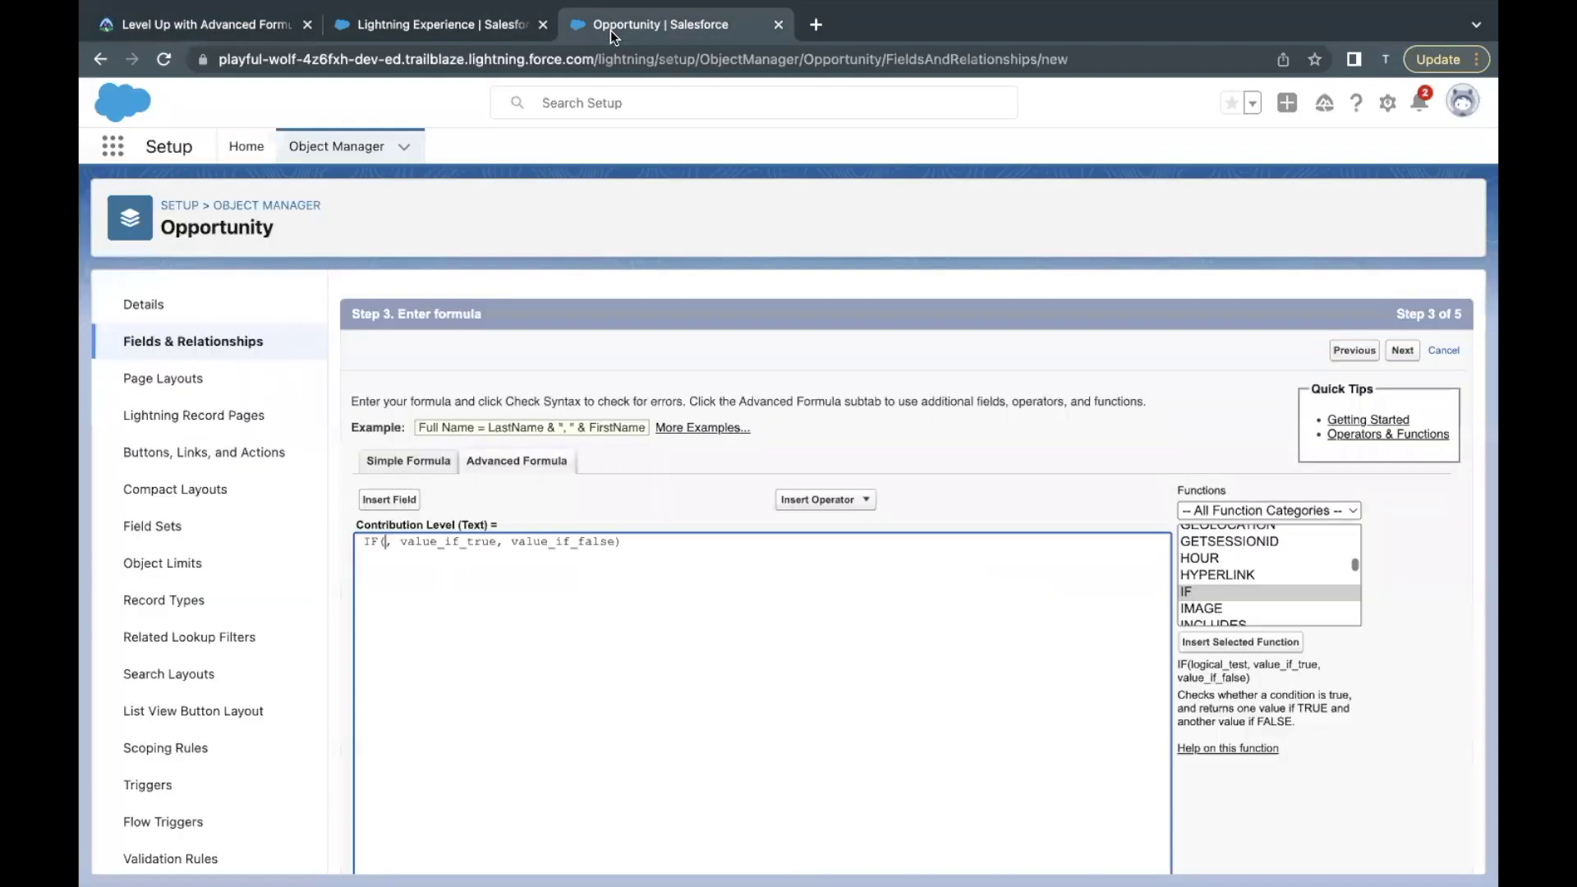
# Insert Contribution_Percentage__c as the IF test and type '<= 10%' after it
pyautogui.click(405, 503)
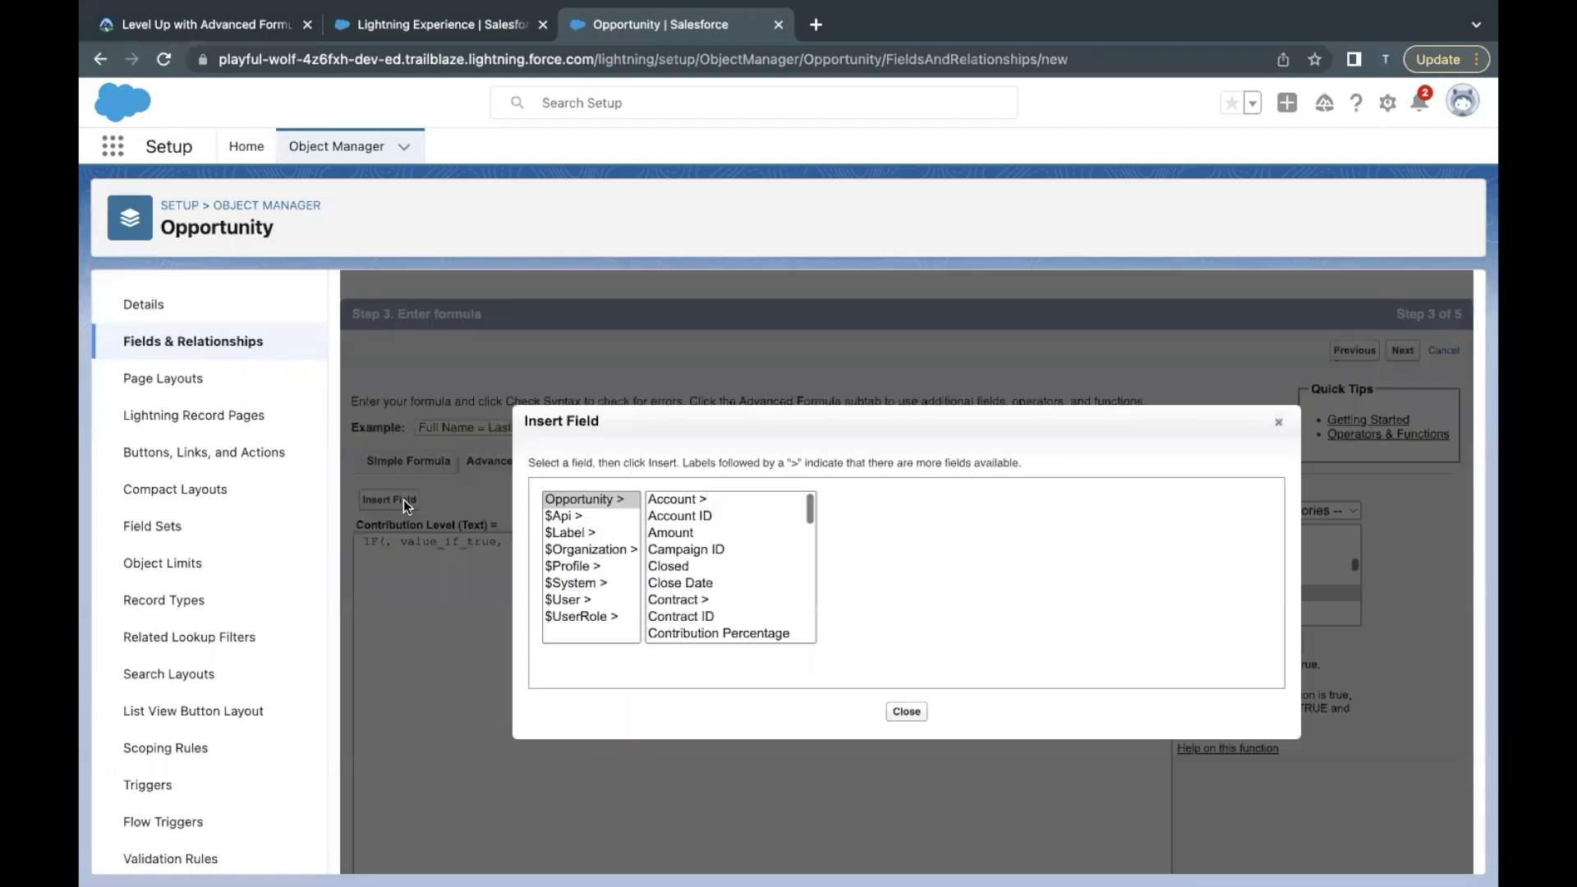
pyautogui.click(691, 582)
pyautogui.press('Down')
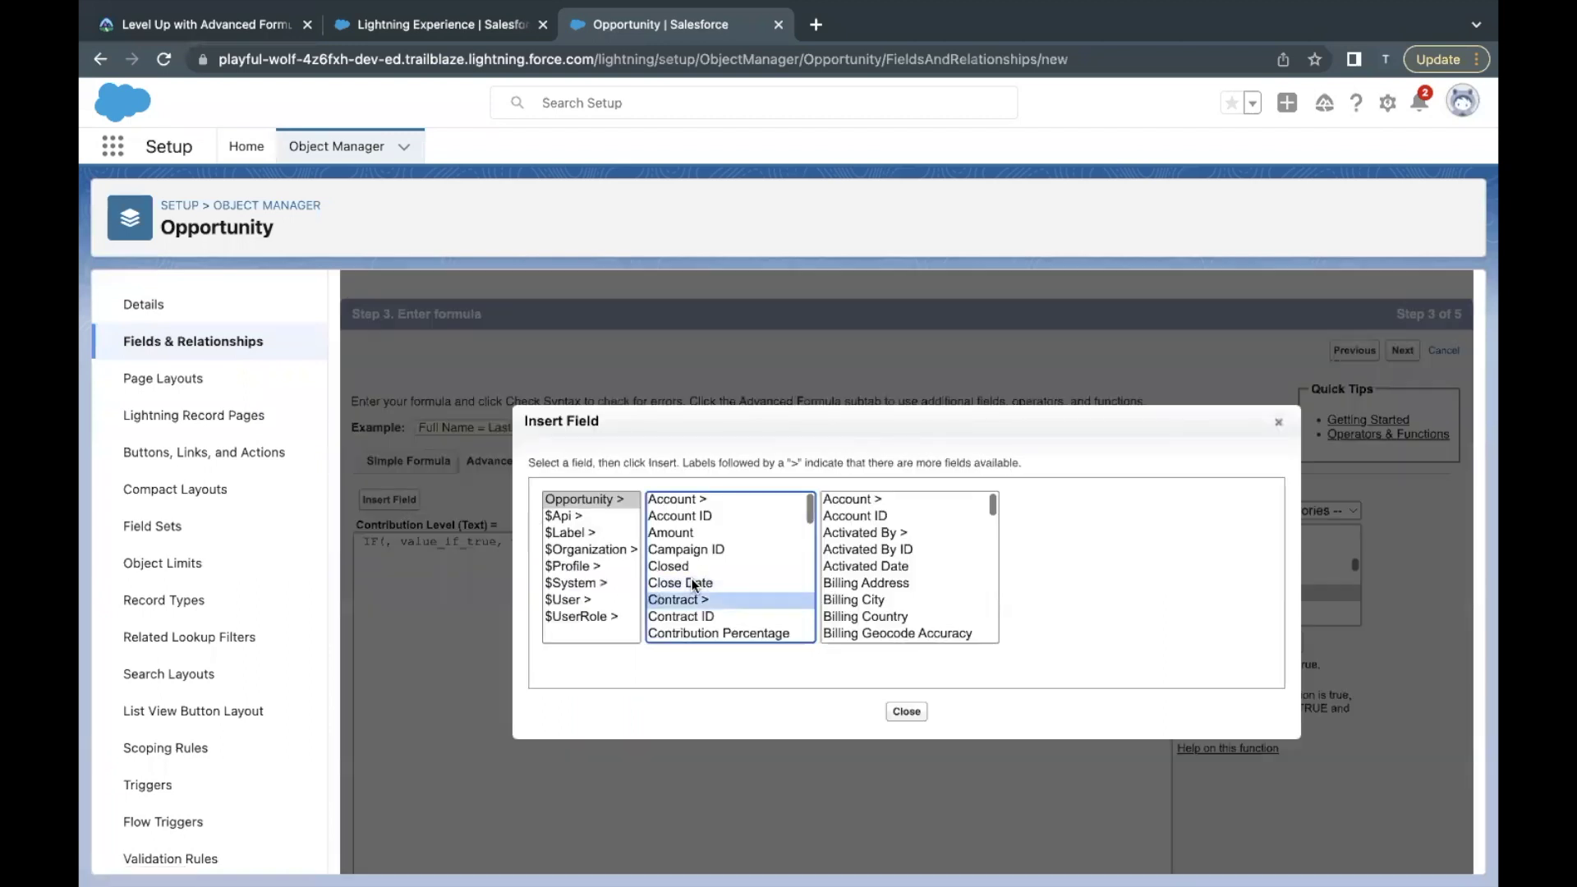
pyautogui.scroll(-1, 692, 578)
pyautogui.click(674, 580)
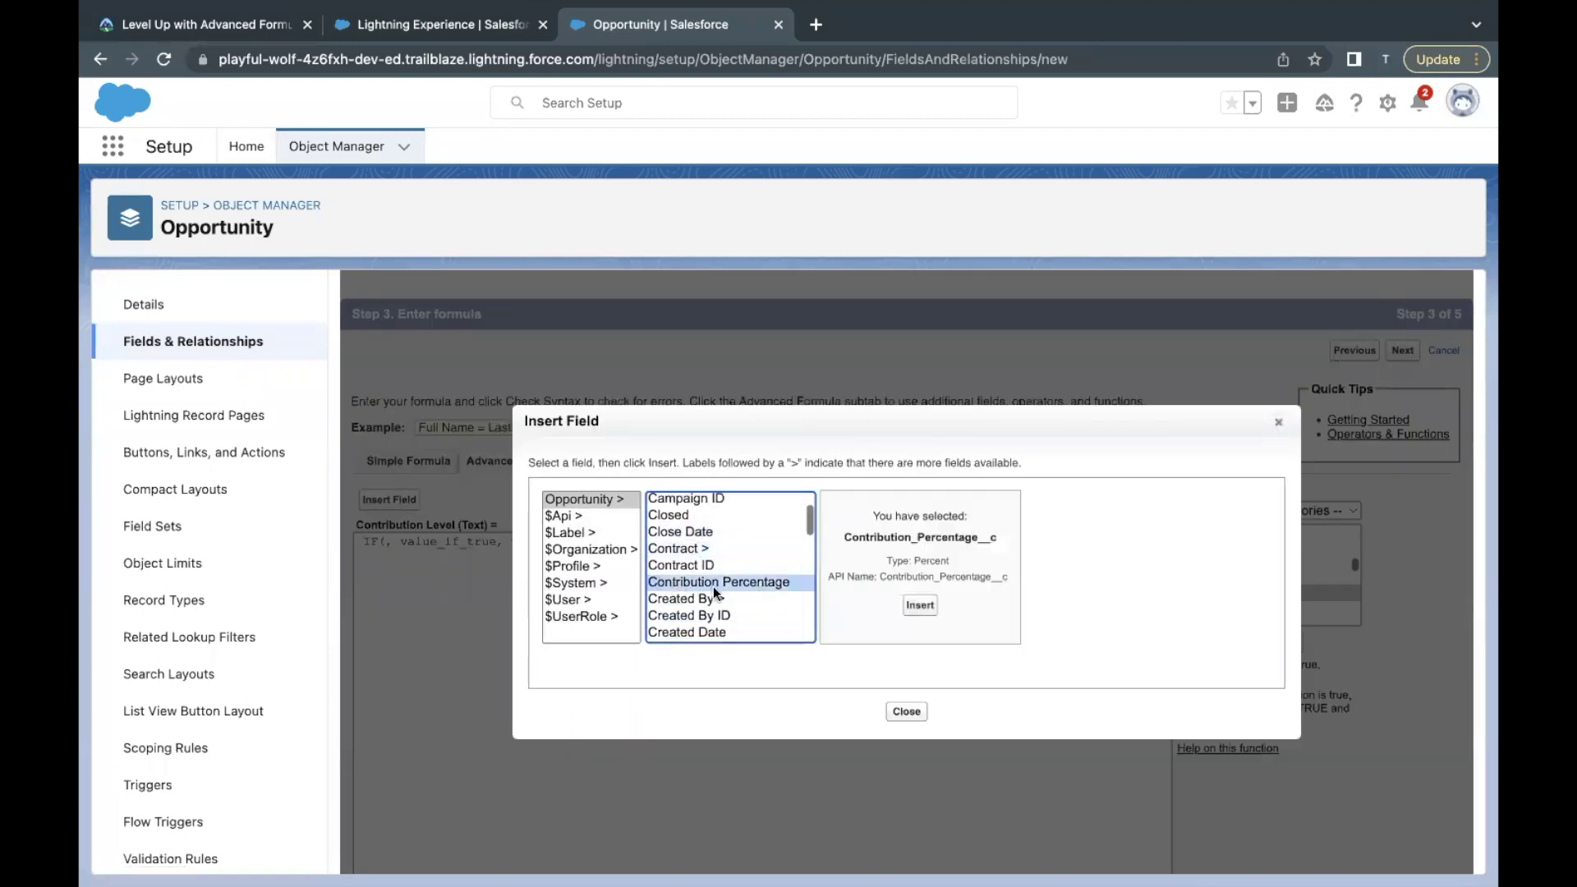
pyautogui.click(918, 608)
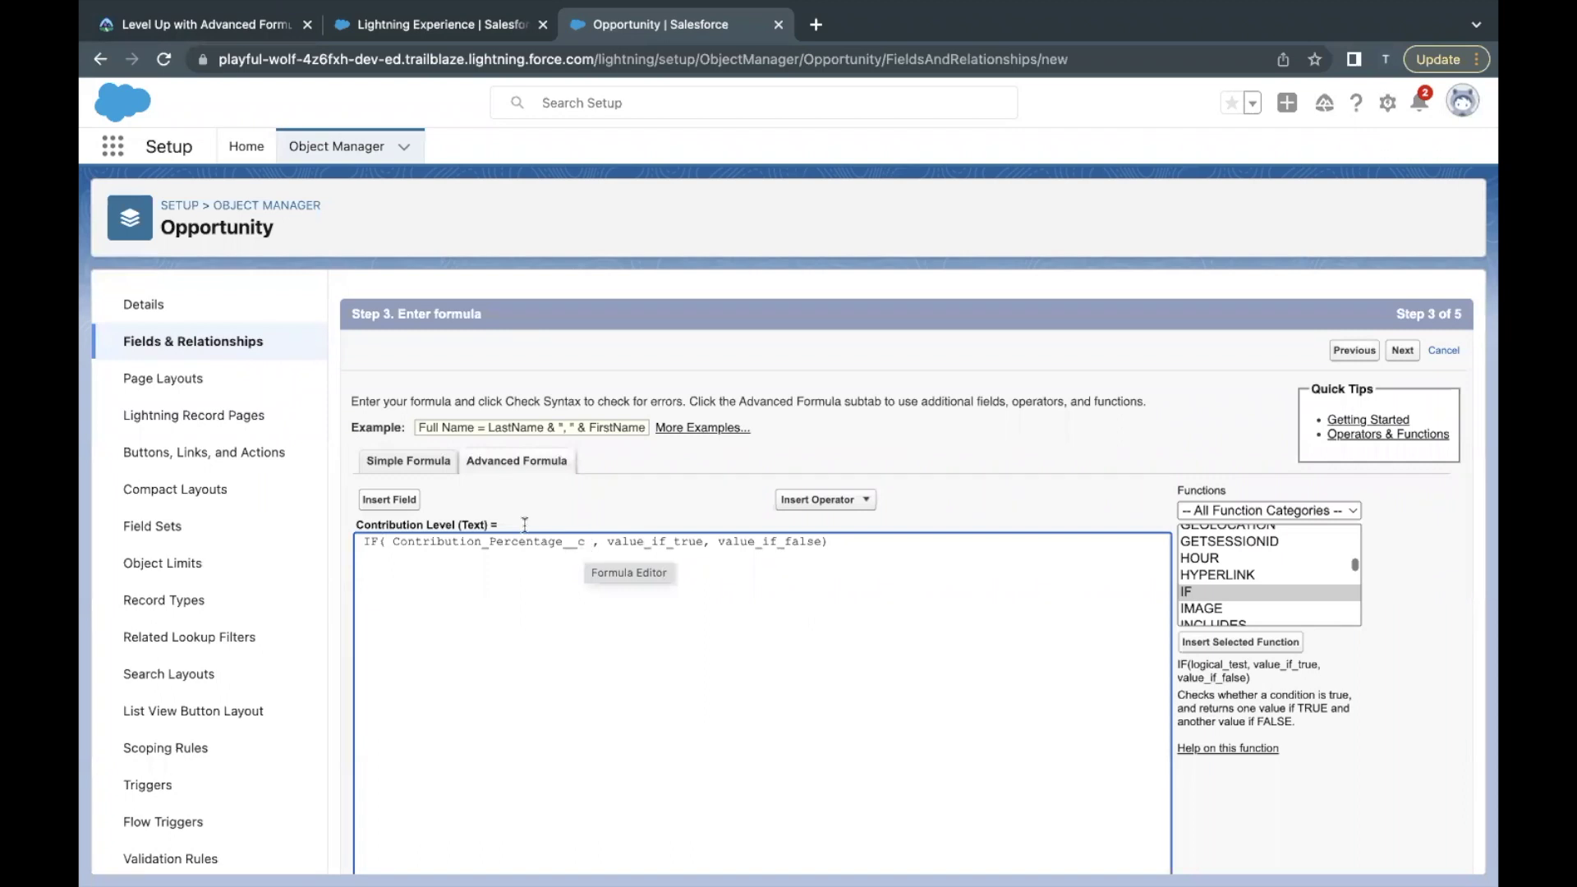
pyautogui.write('<=')
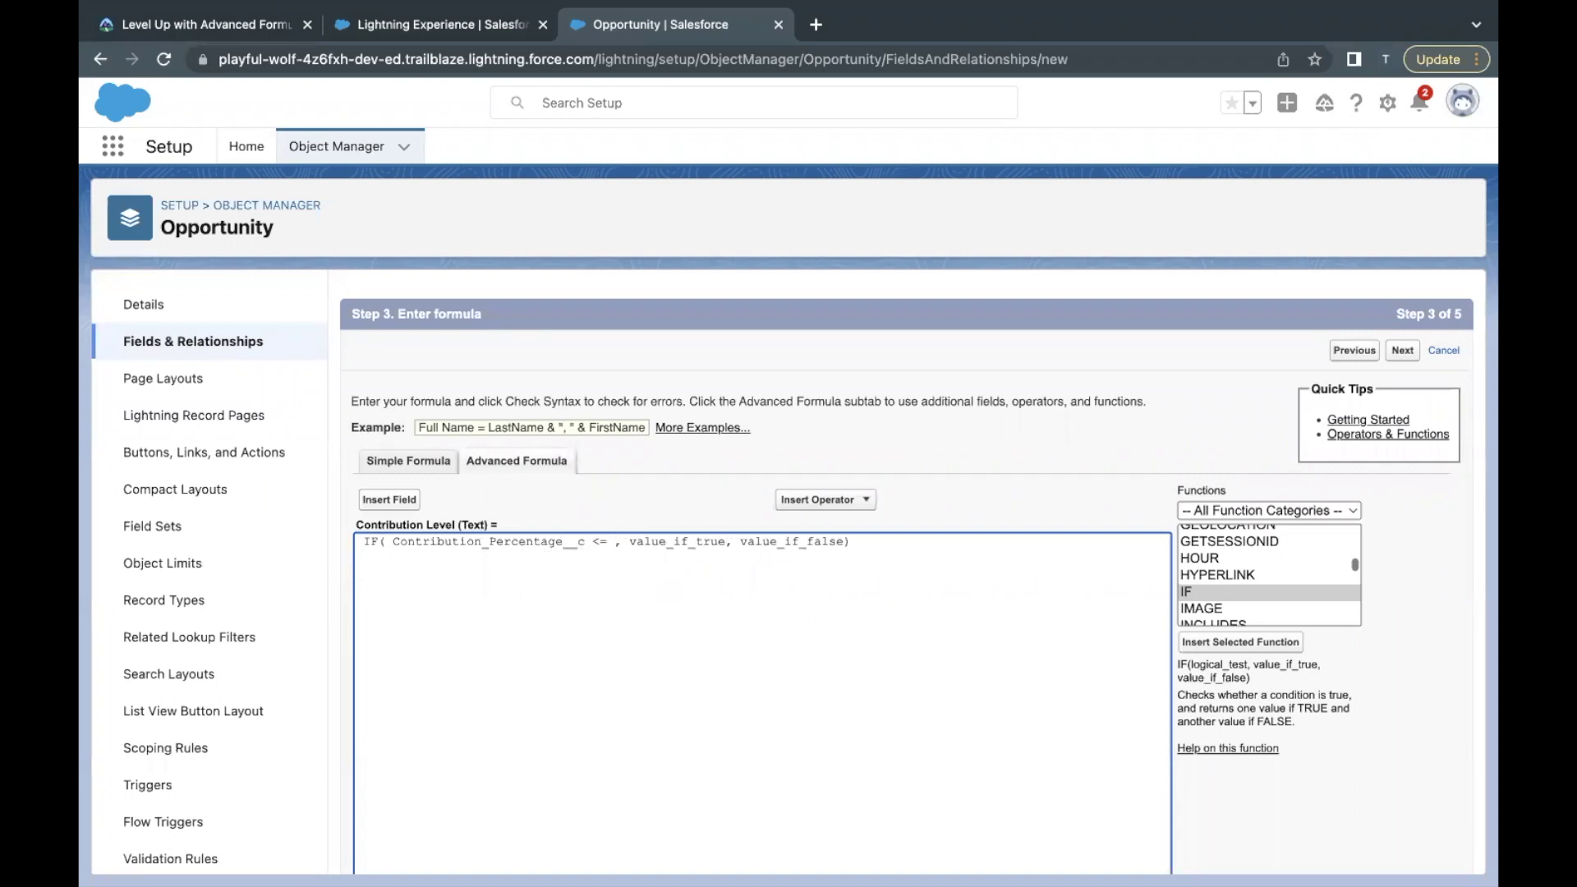
pyautogui.write(' 10%')
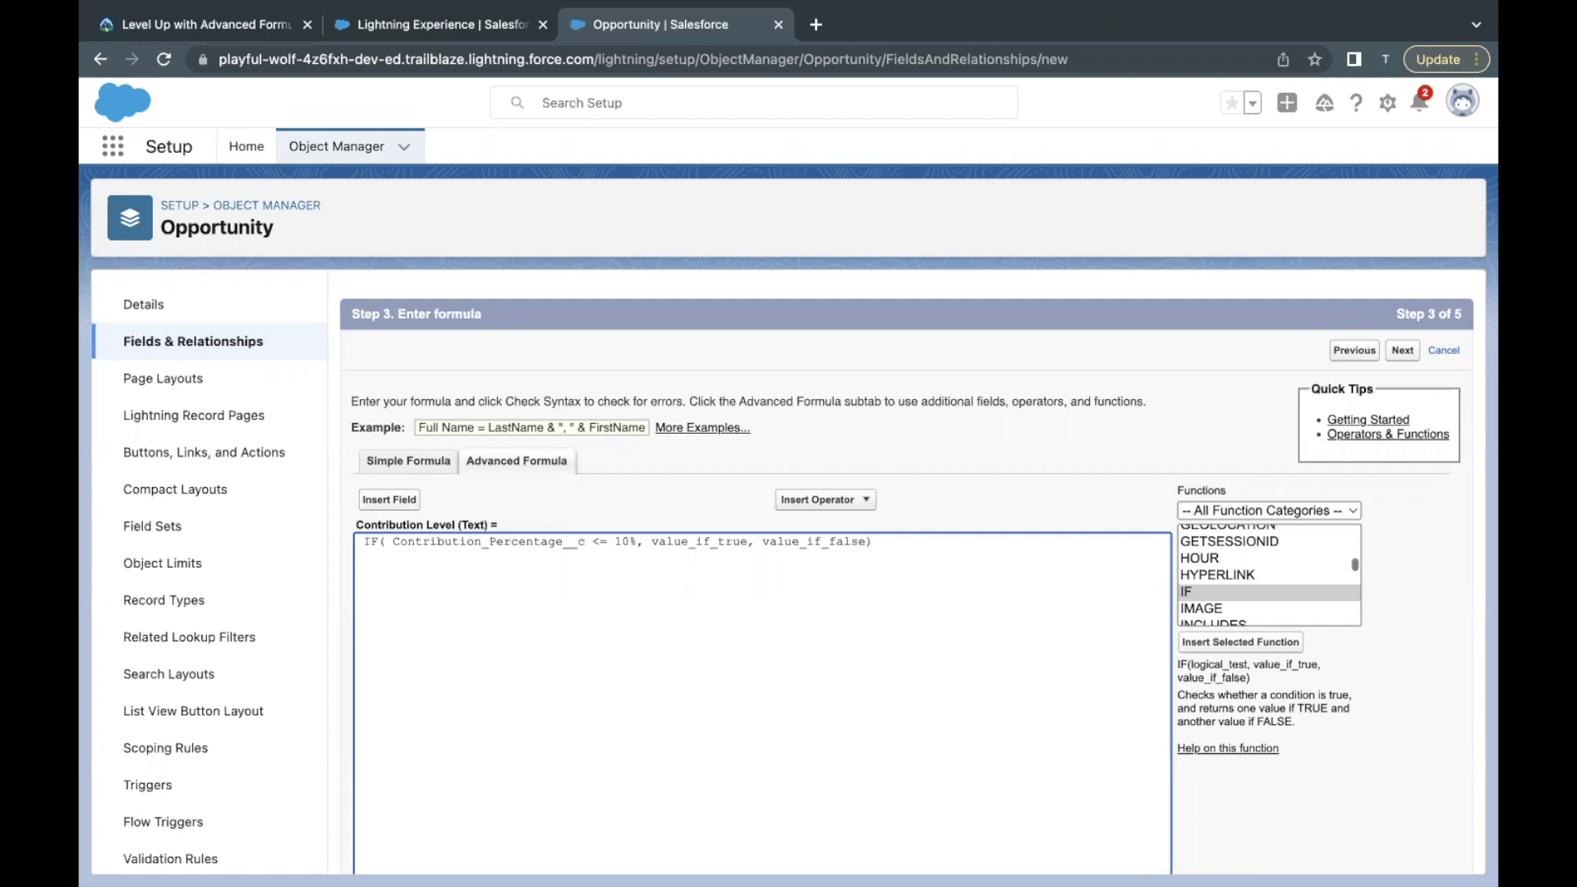
# Replace the 10% threshold in the IF test with 0.1
pyautogui.click(236, 24)
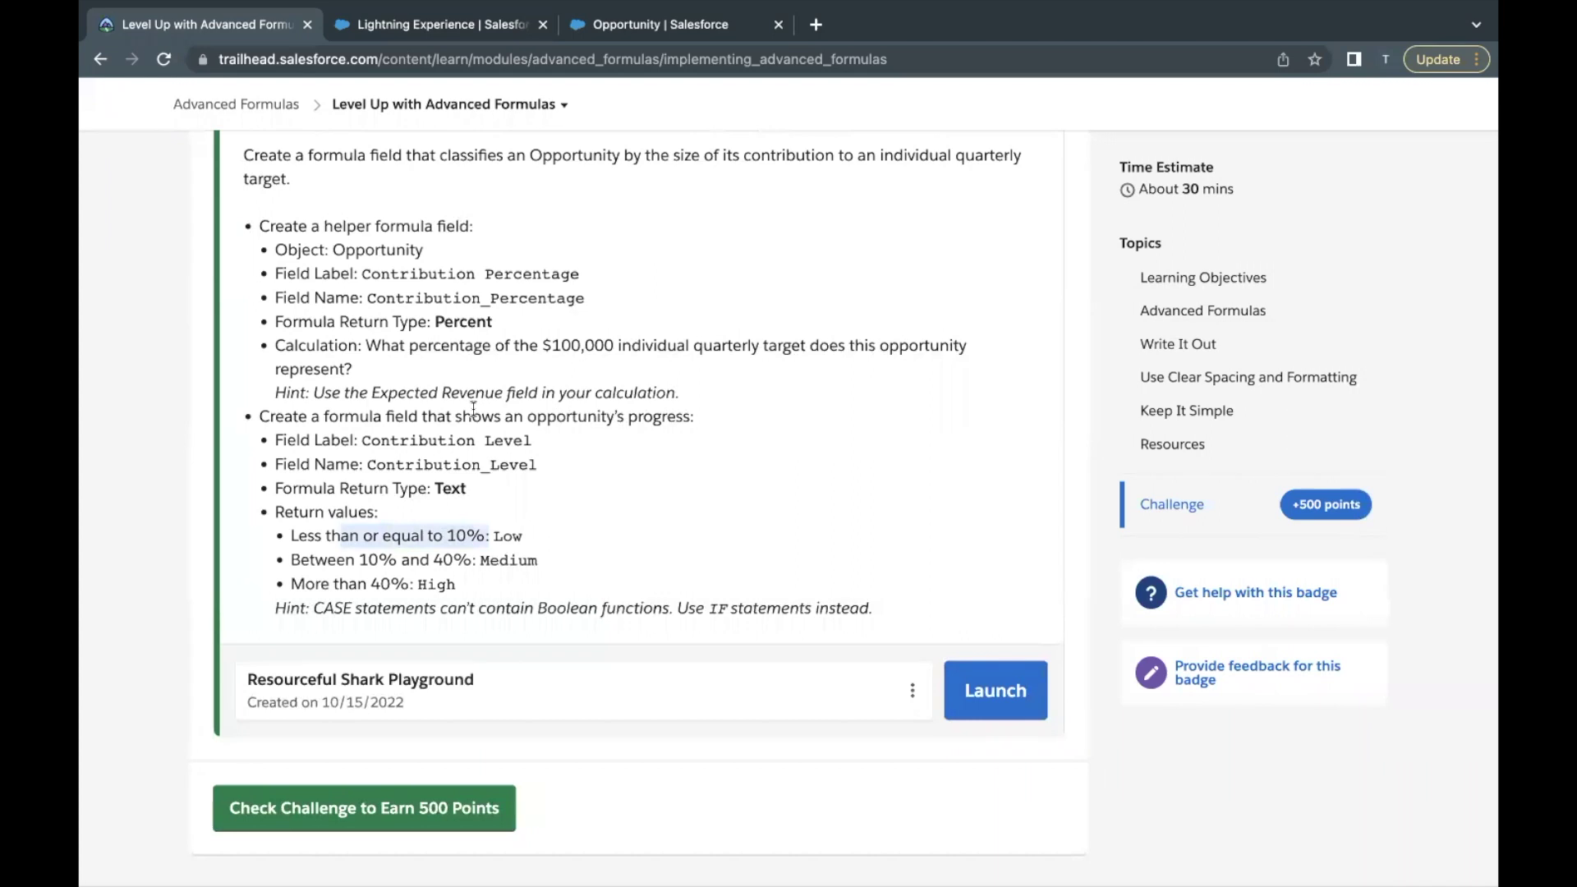
pyautogui.moveTo(605, 48)
pyautogui.click(599, 80)
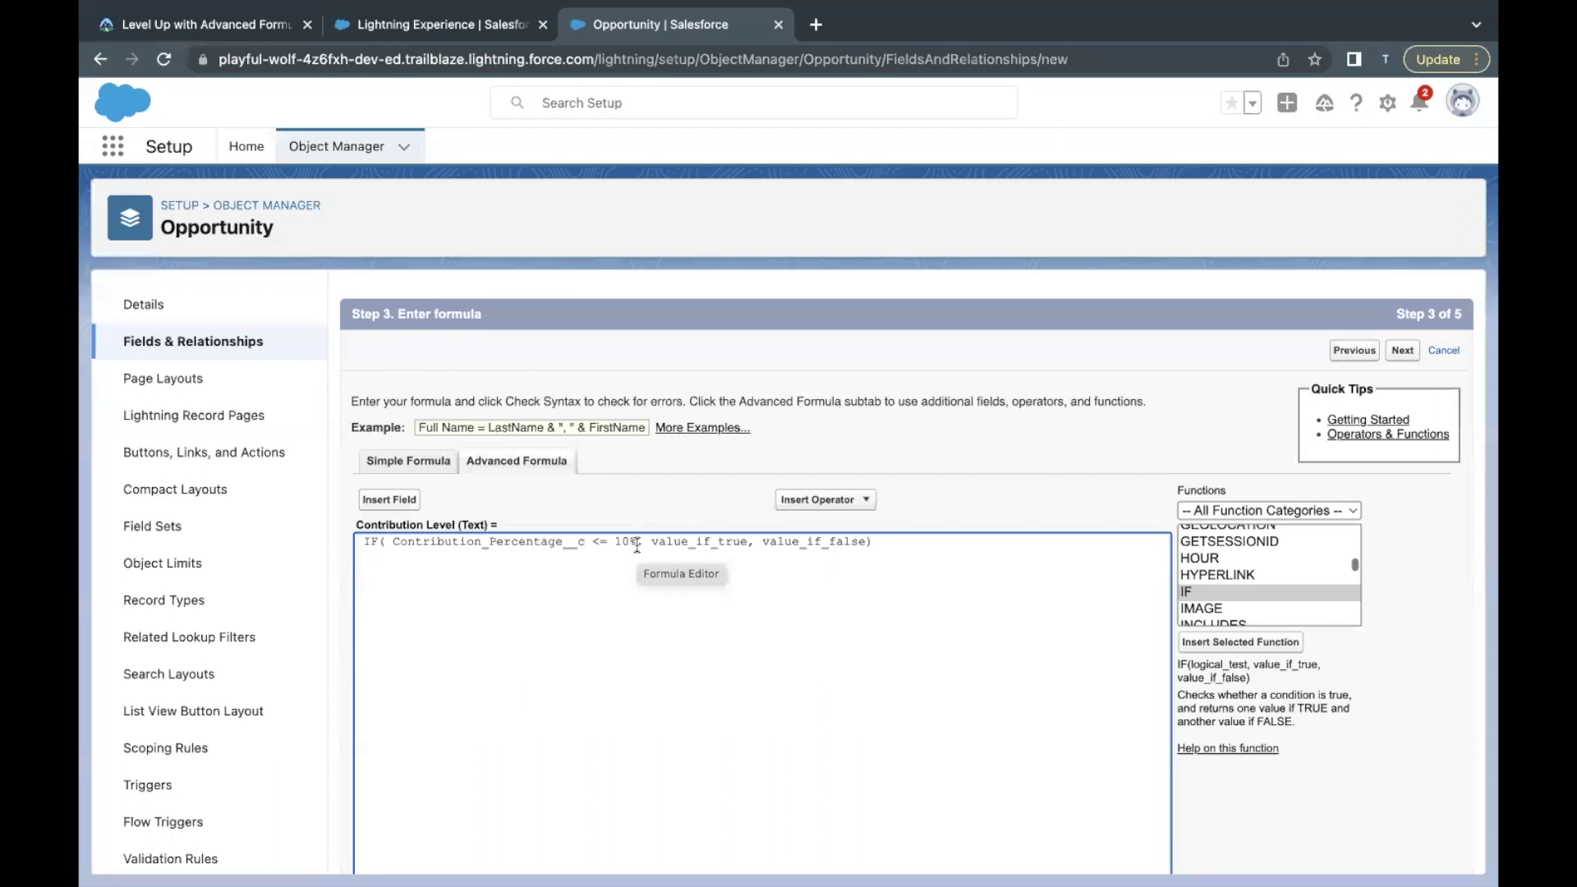
pyautogui.moveTo(637, 545); pyautogui.dragTo(617, 544)
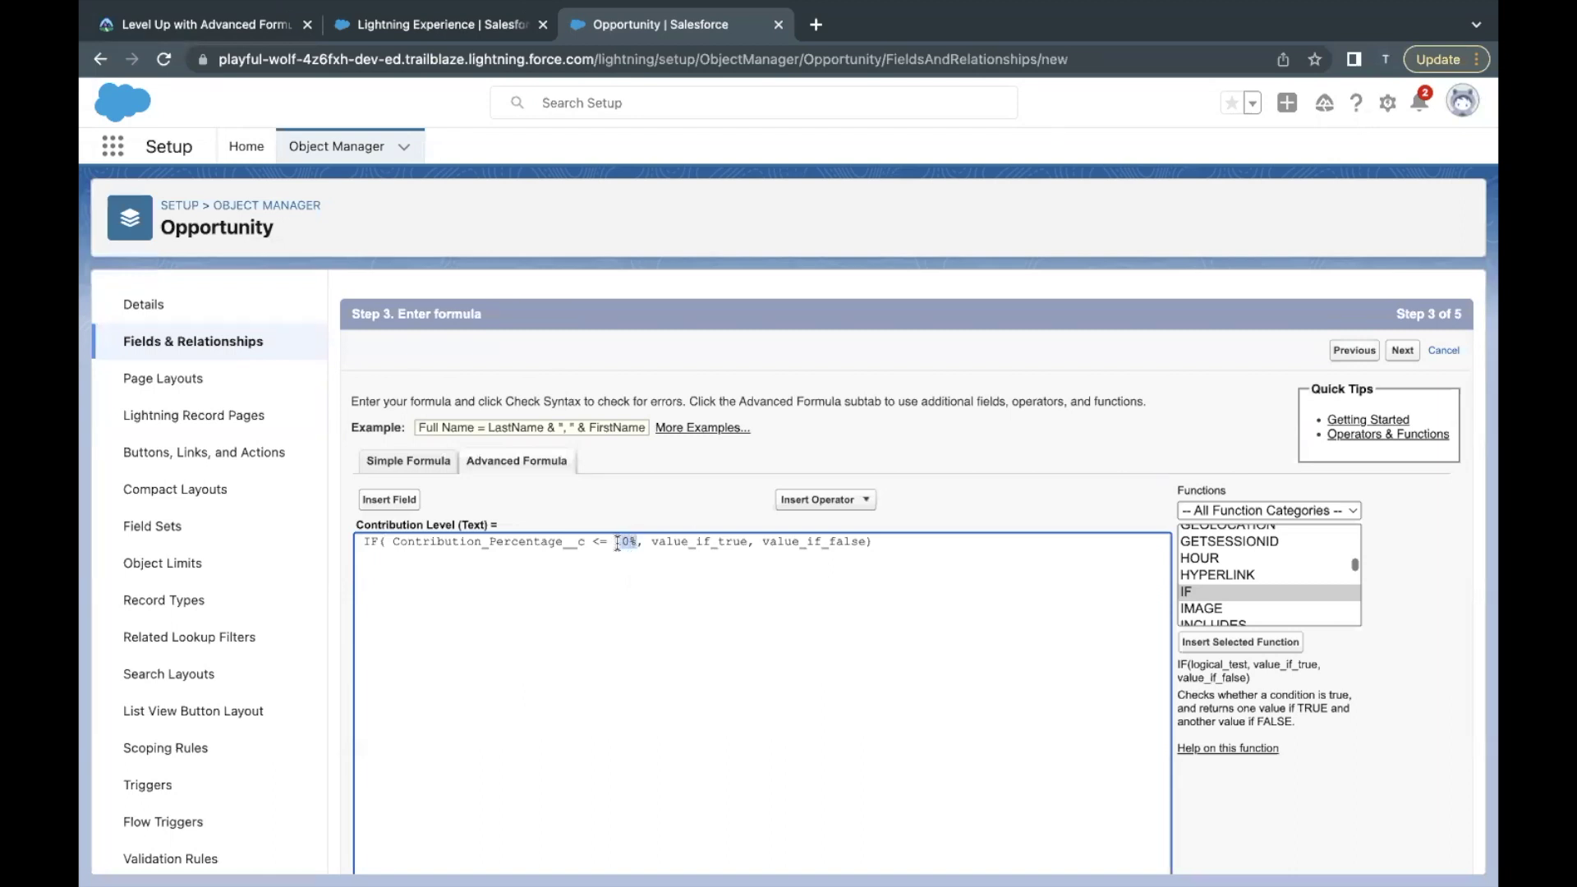
pyautogui.write('0.1')
# Inspect the new 0.1 threshold and recheck the challenge requirements
pyautogui.moveTo(615, 542); pyautogui.dragTo(634, 543)
pyautogui.click(617, 542)
pyautogui.doubleClick(616, 542)
pyautogui.click(634, 543)
pyautogui.moveTo(635, 543); pyautogui.dragTo(615, 542)
pyautogui.click(616, 542)
pyautogui.moveTo(616, 543); pyautogui.dragTo(637, 542)
pyautogui.click(618, 547)
pyautogui.click(183, 25)
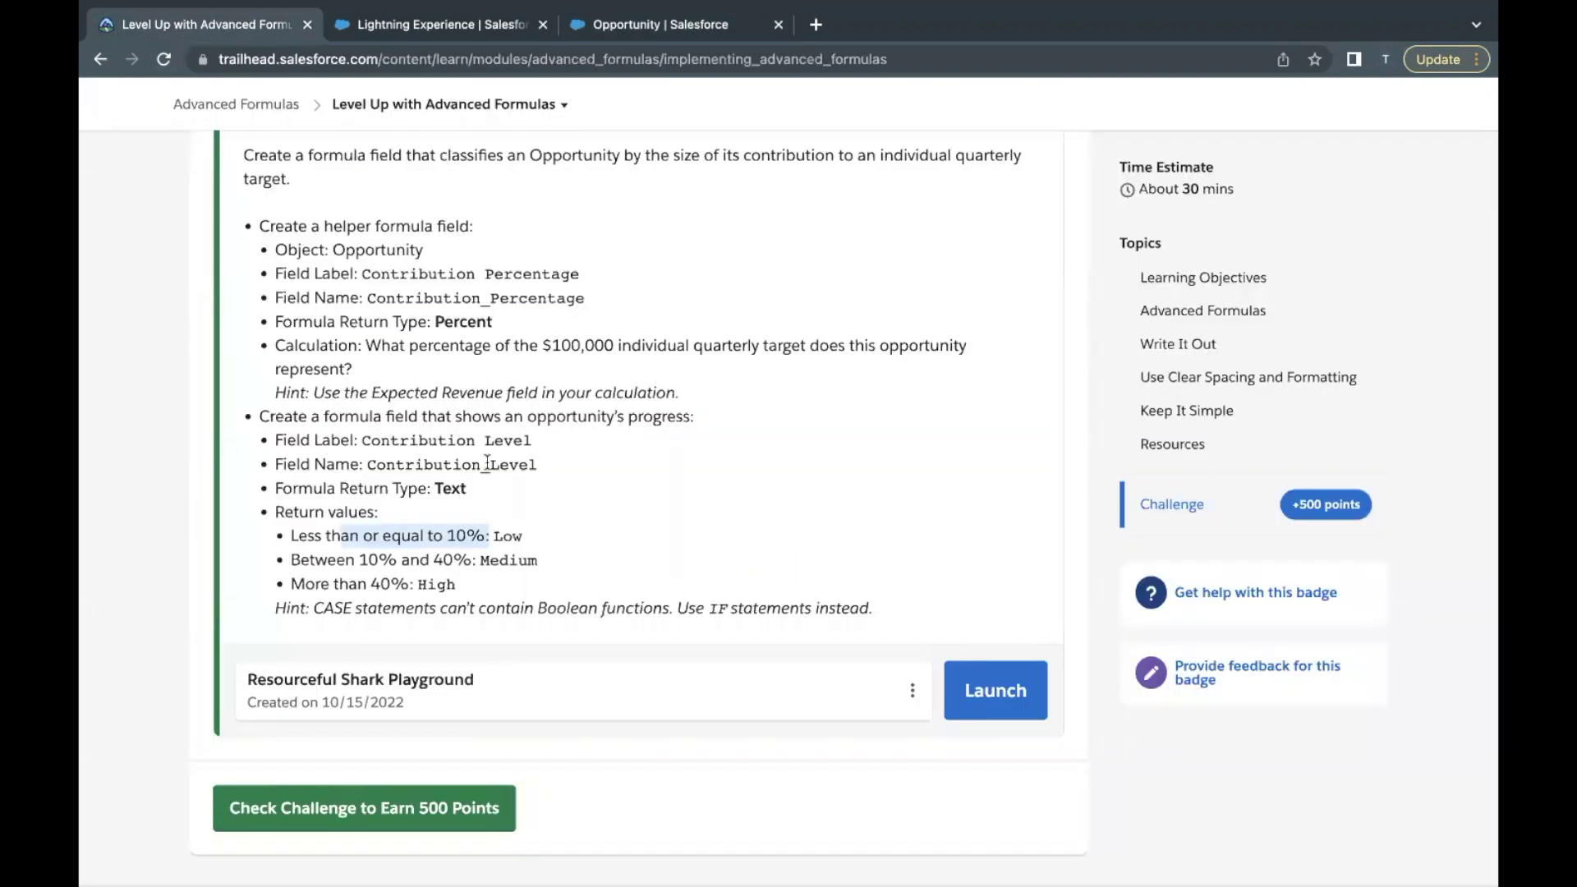
pyautogui.click(481, 511)
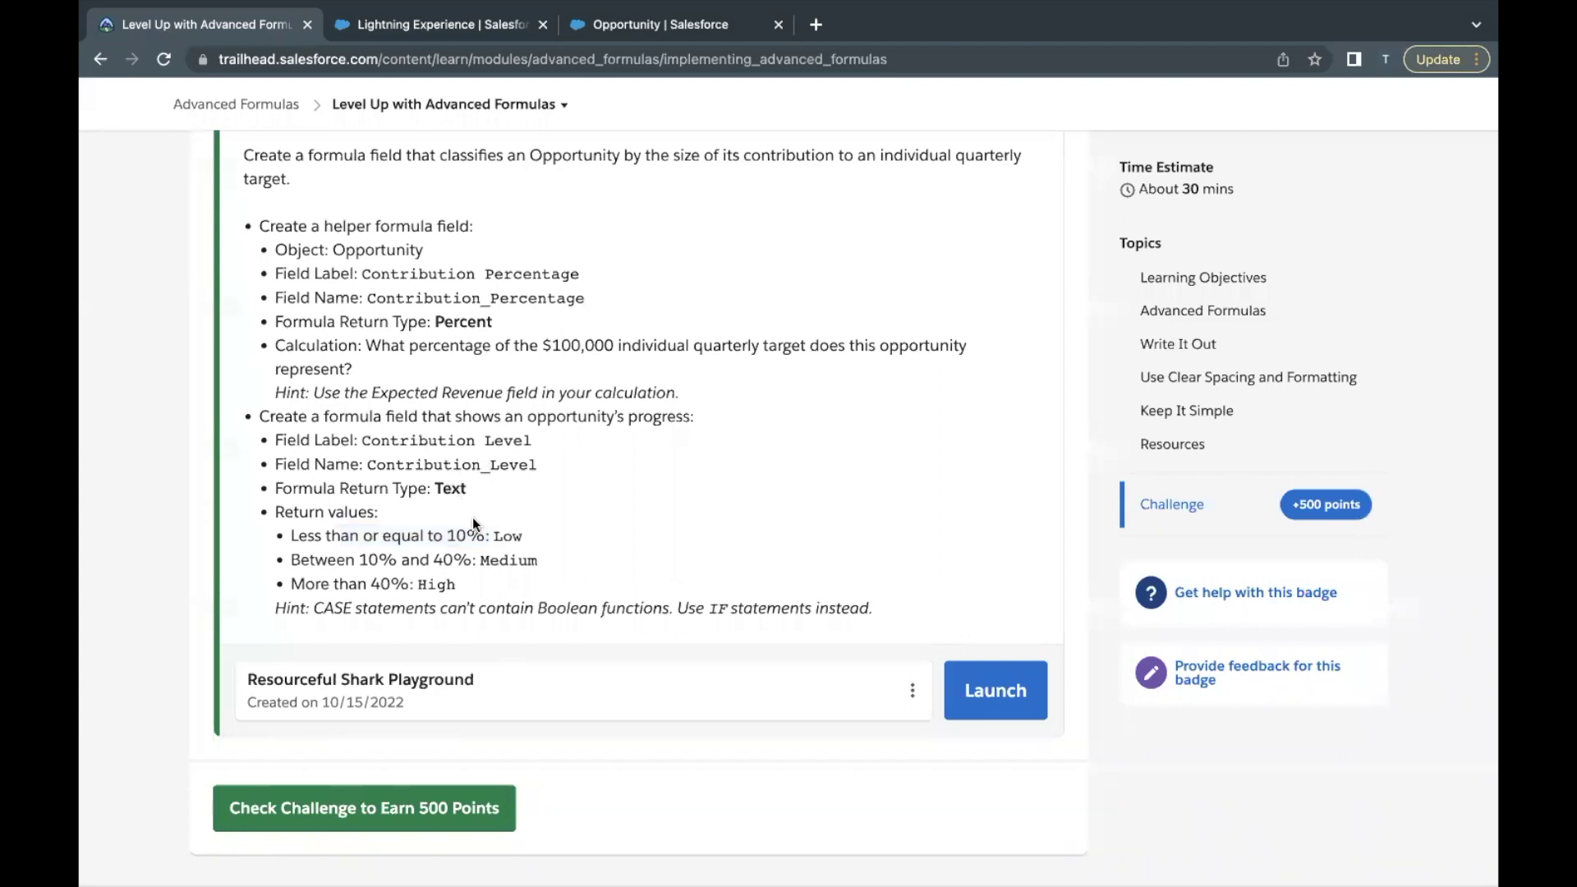
# Replace the value_if_true placeholder with "Low"
pyautogui.click(624, 25)
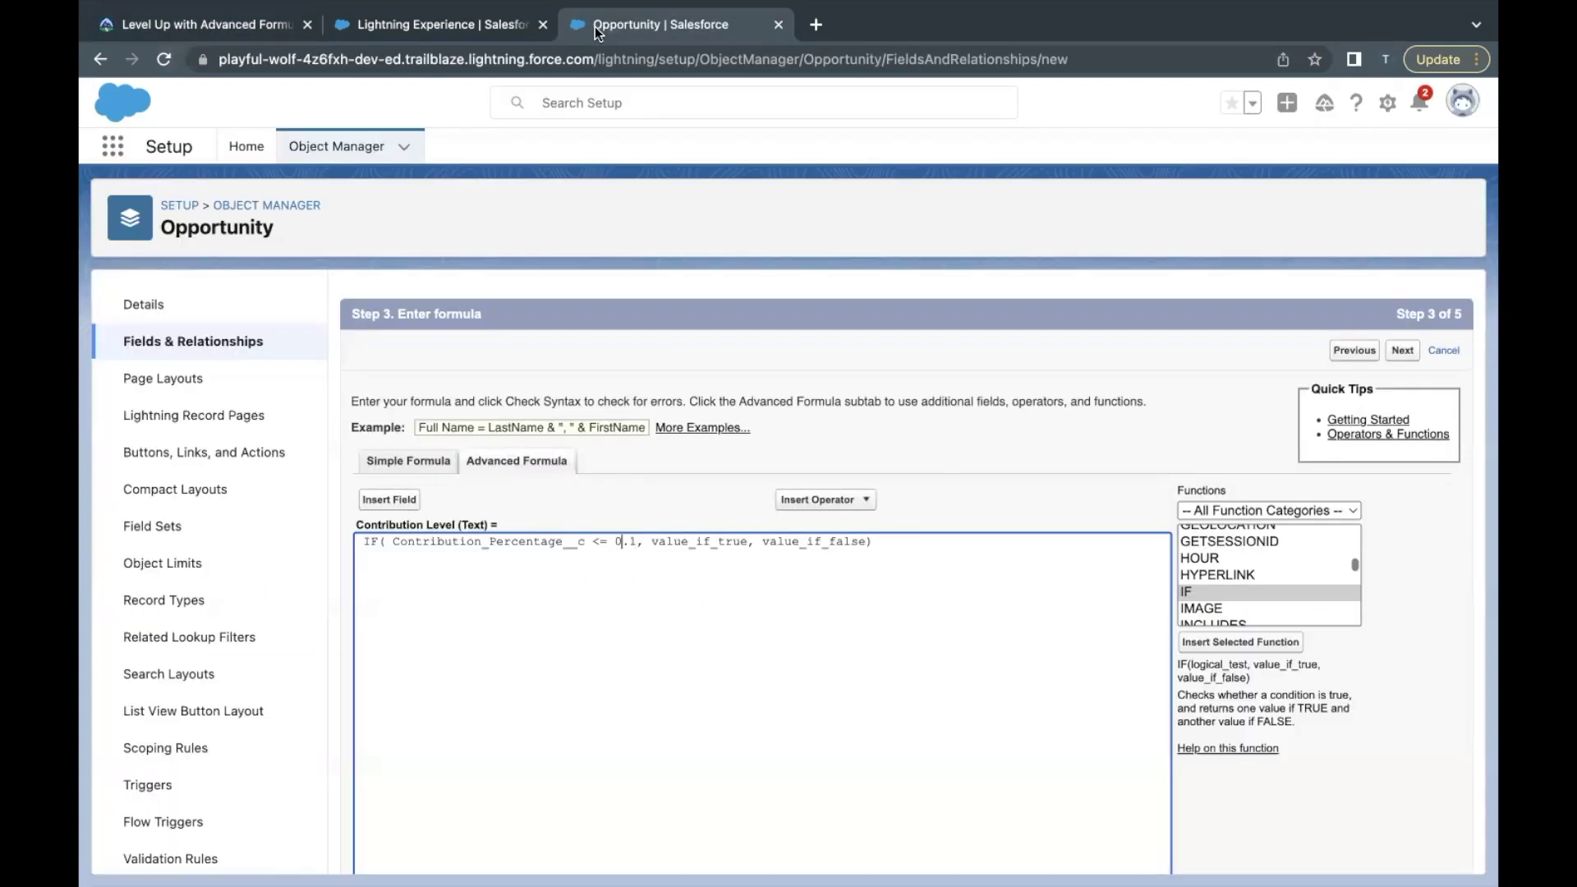
pyautogui.doubleClick(704, 543)
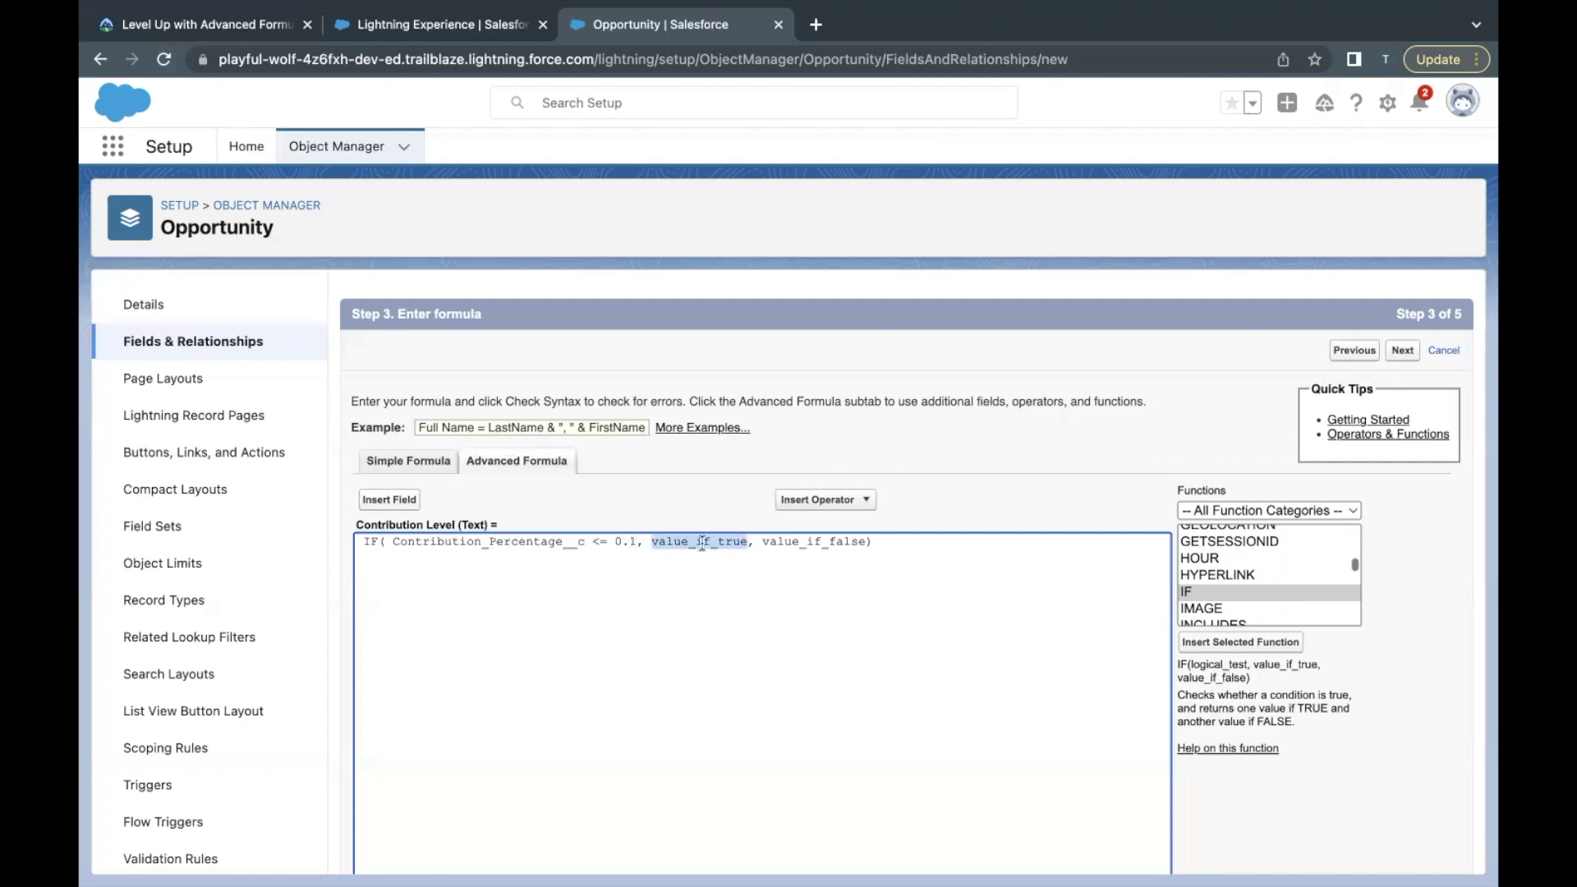
pyautogui.press('BackSpace')
pyautogui.press('BackSpace')
pyautogui.write('""')
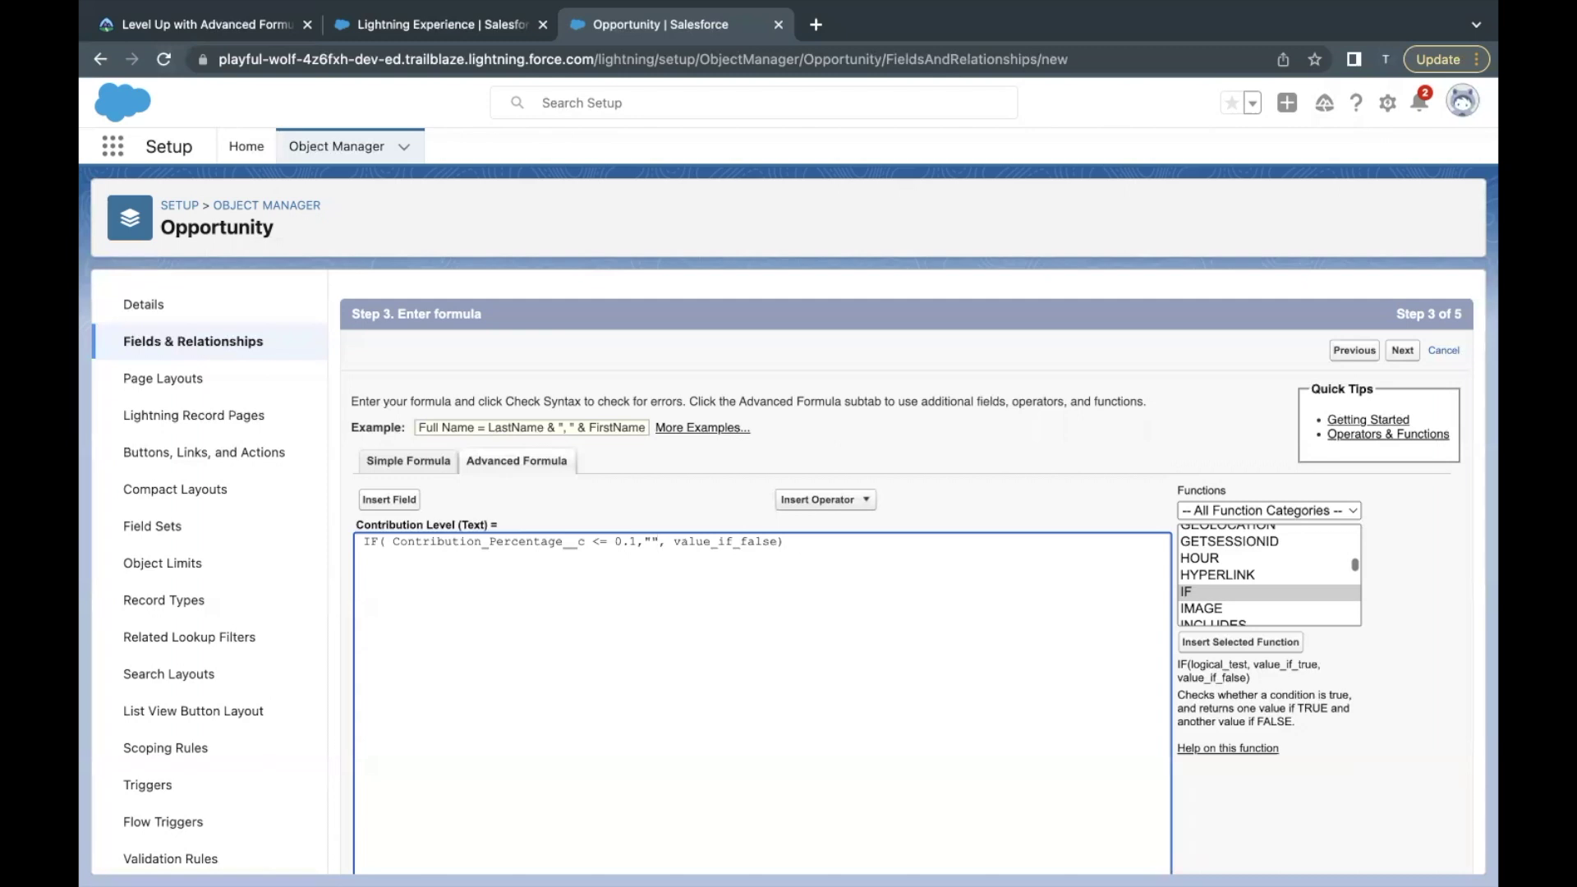
pyautogui.write('Low')
pyautogui.doubleClick(753, 542)
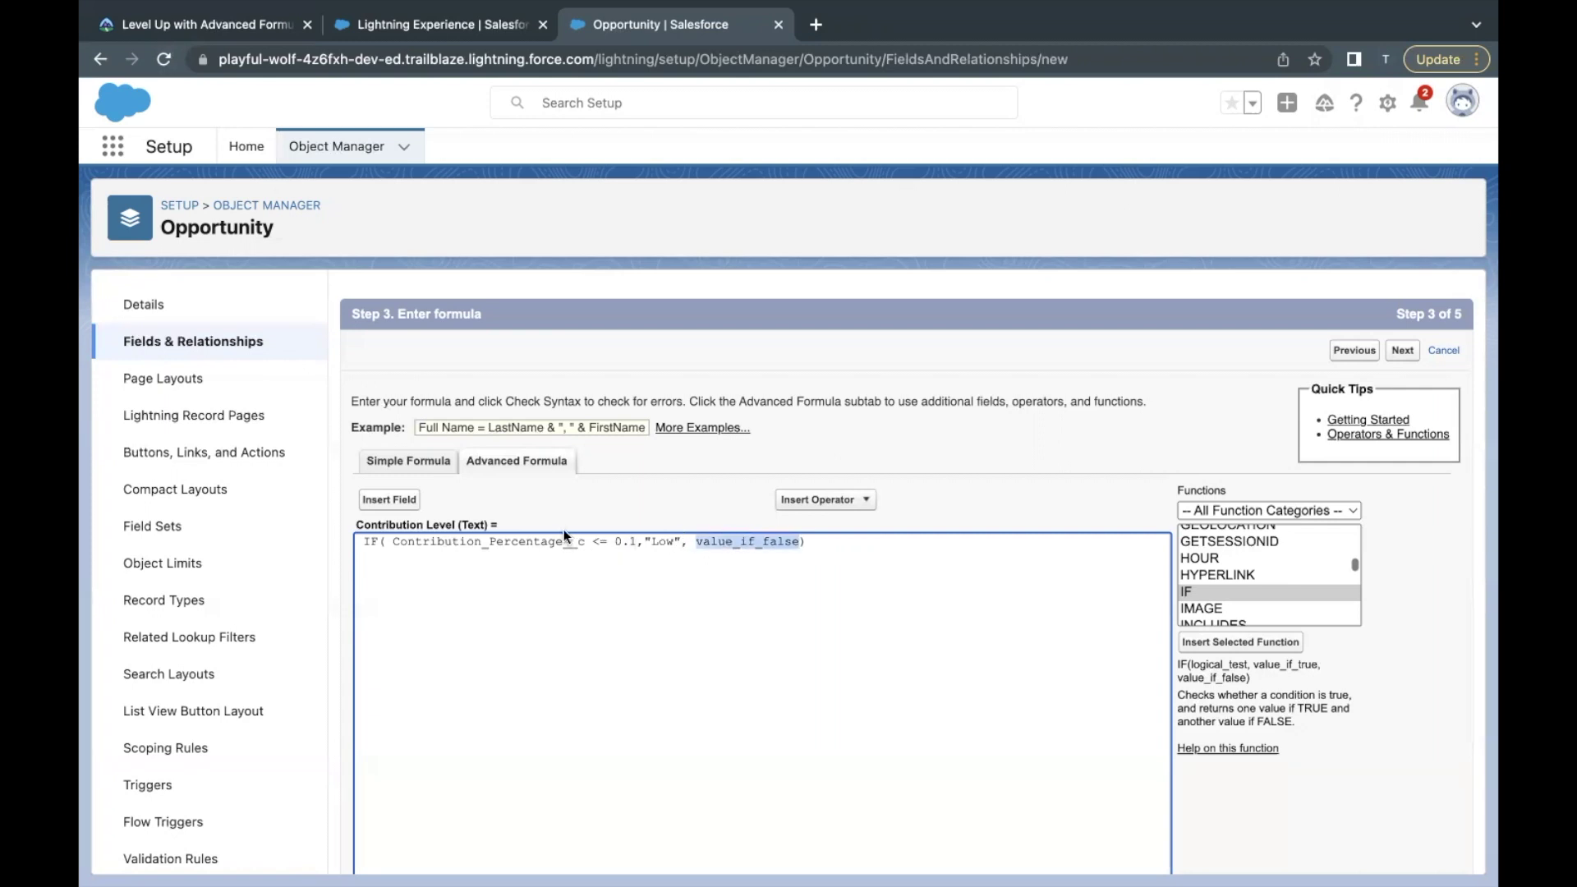
# Read the Medium rule (between 10% and 40%) in the challenge requirements
pyautogui.click(235, 23)
pyautogui.moveTo(292, 560); pyautogui.dragTo(470, 560)
pyautogui.click(376, 559)
pyautogui.doubleClick(411, 561)
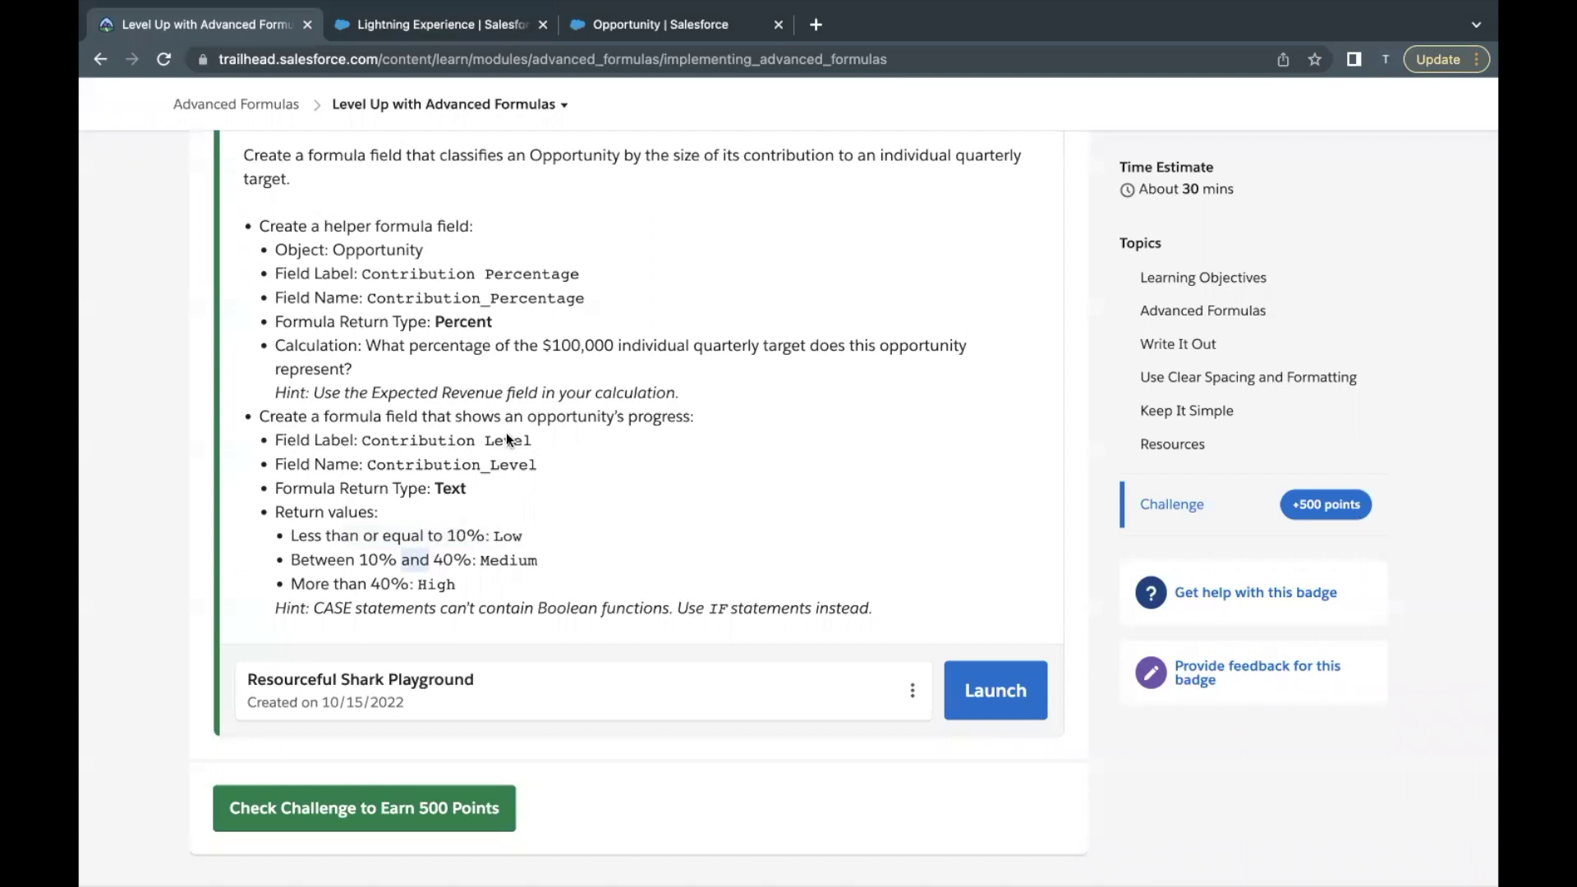
pyautogui.click(698, 28)
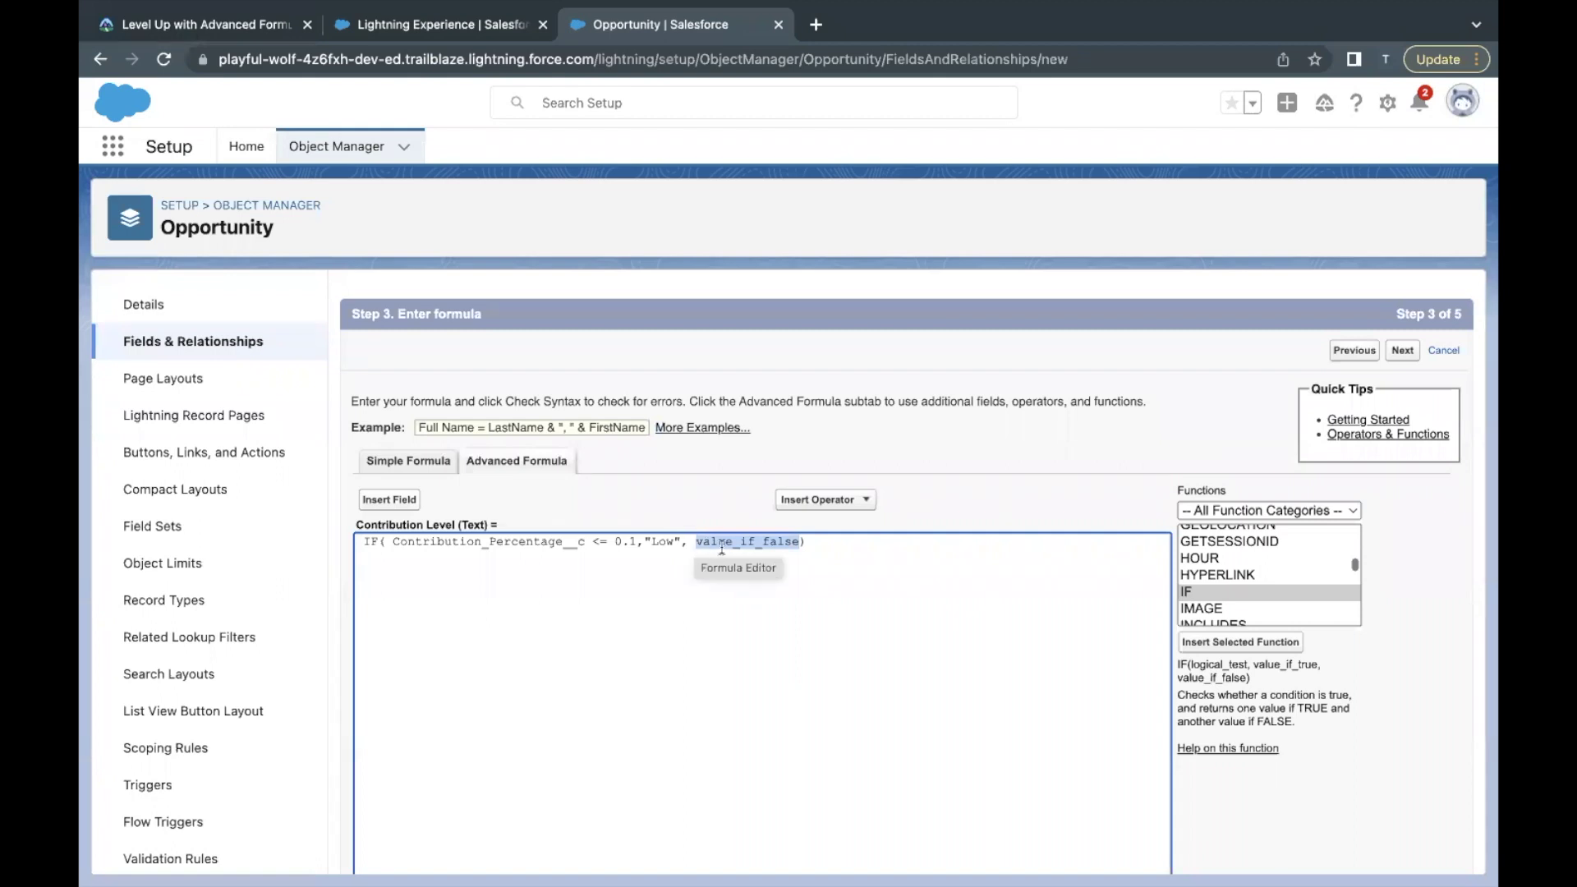
# Move the value_if_false placeholder onto its own line
pyautogui.moveTo(393, 542); pyautogui.dragTo(639, 542)
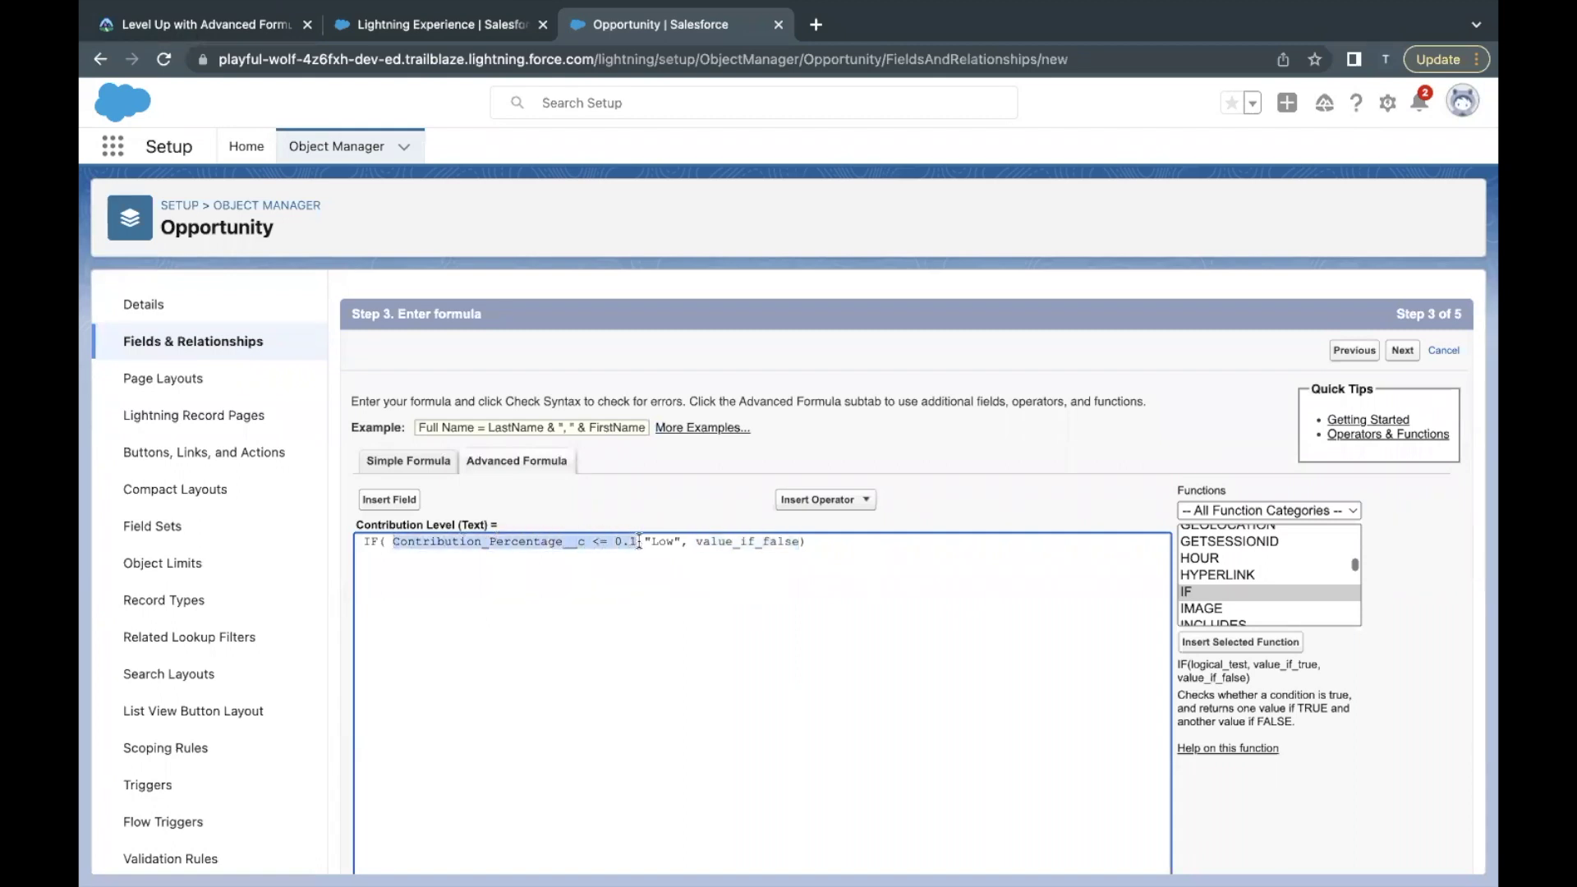
pyautogui.doubleClick(714, 544)
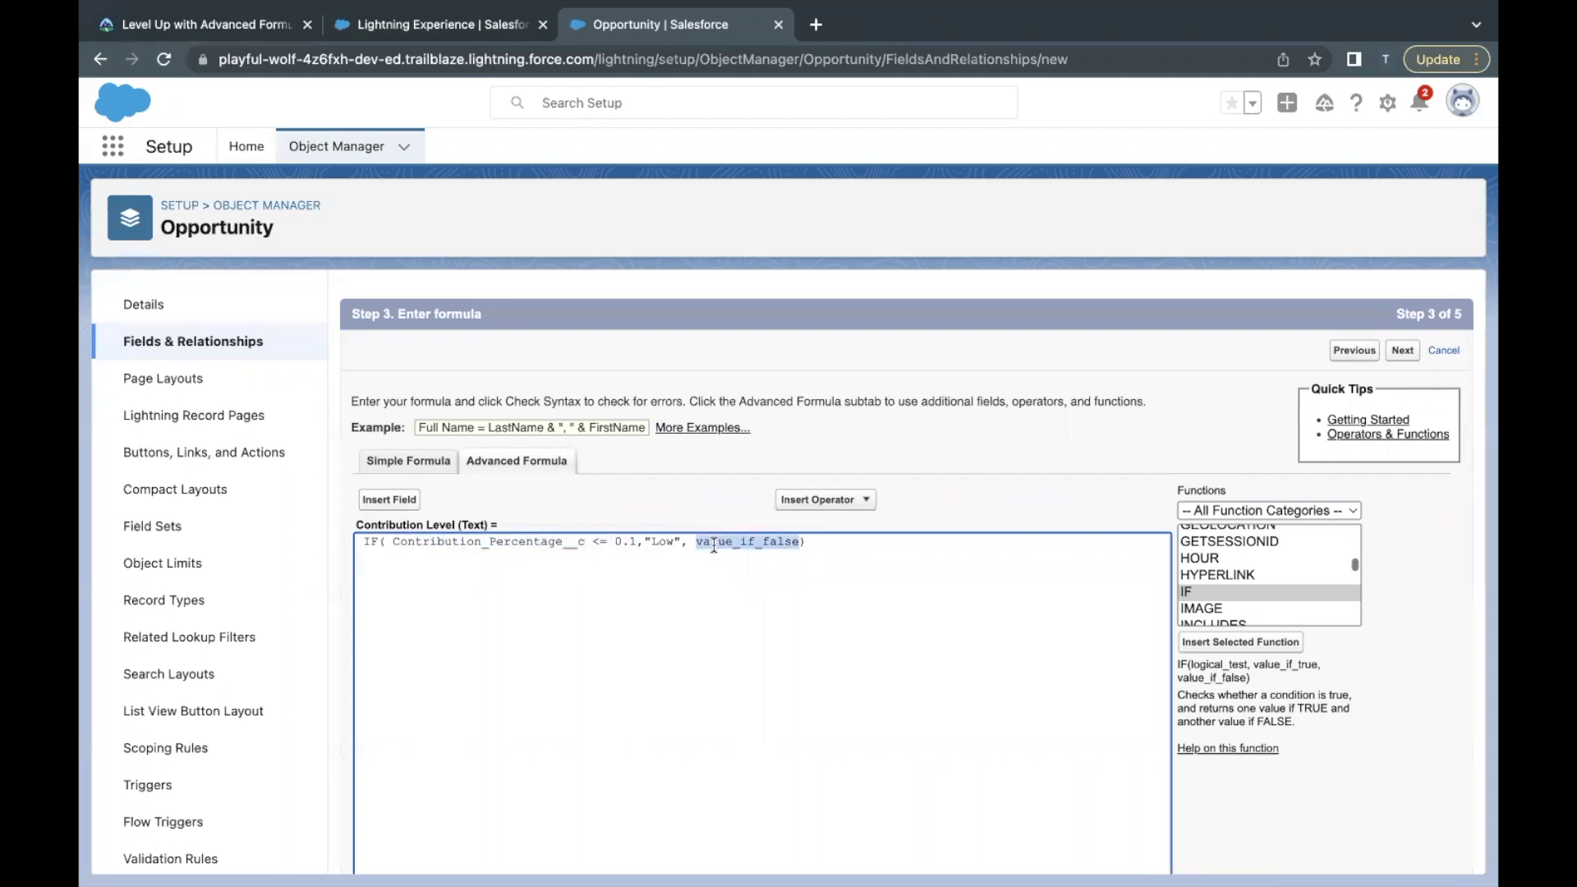
pyautogui.press('Return')
pyautogui.press('super+z')
pyautogui.click(696, 542)
pyautogui.press('Return')
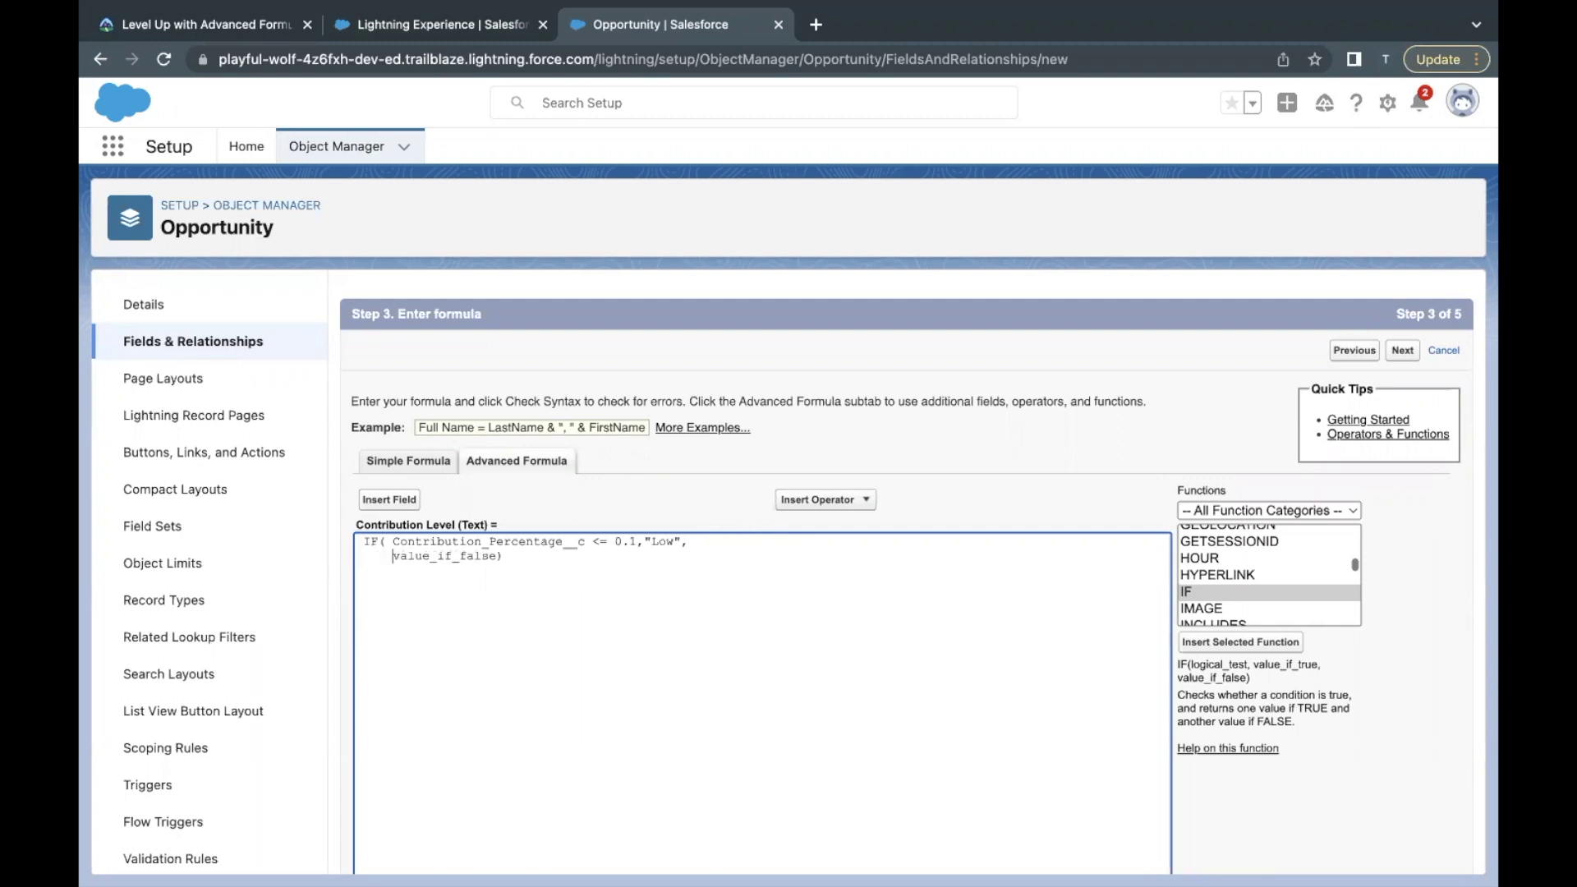
pyautogui.doubleClick(473, 558)
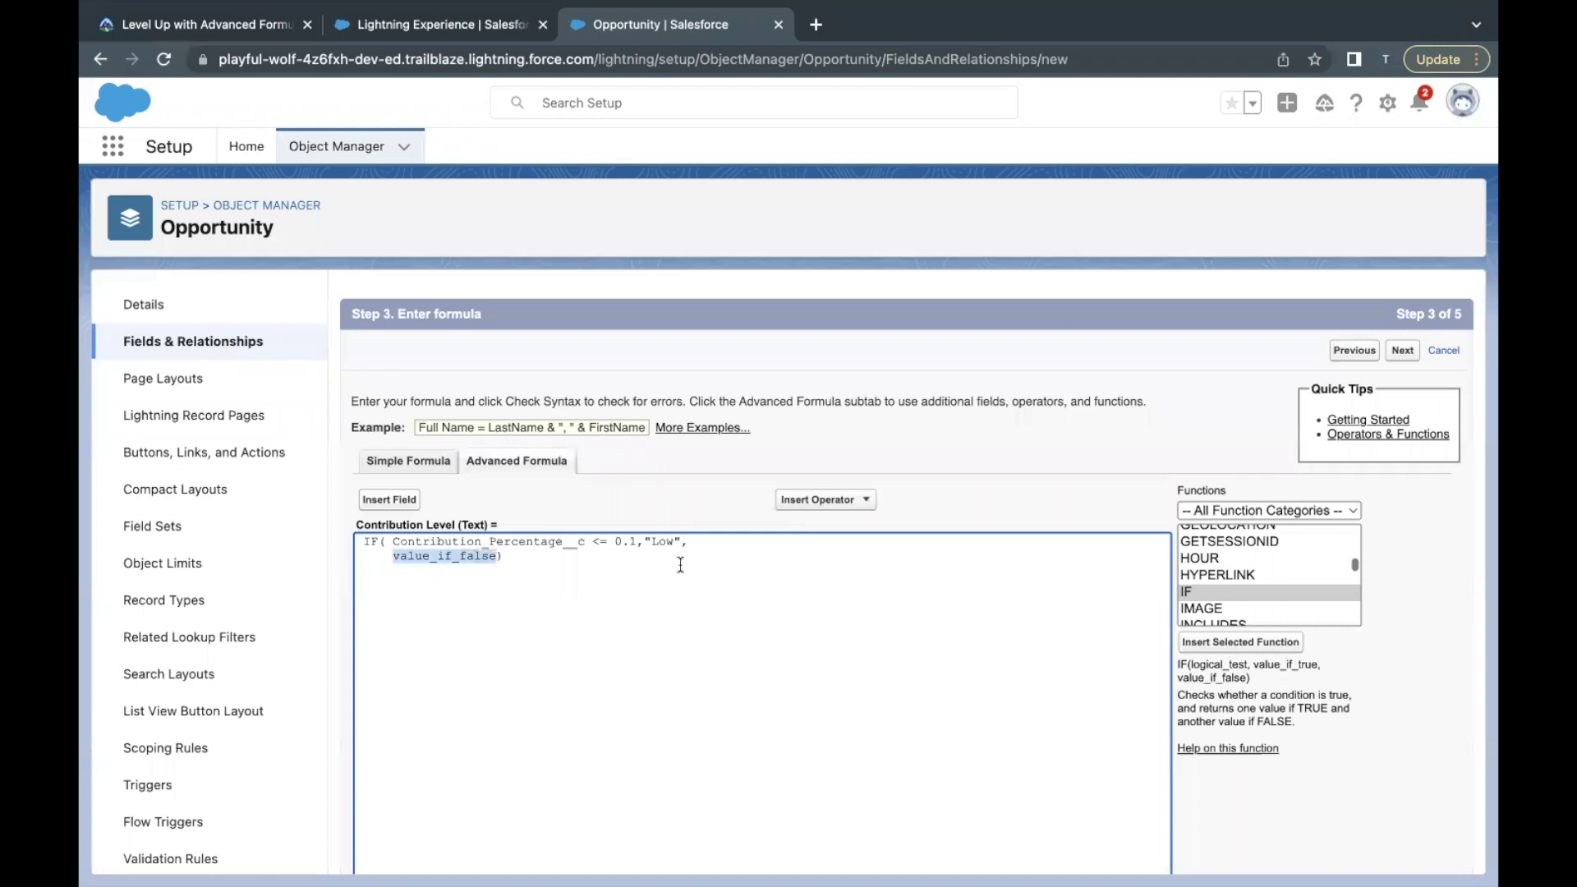
# Insert an AND(logical1,logical2,...) template in place of value_if_false
pyautogui.click(1234, 608)
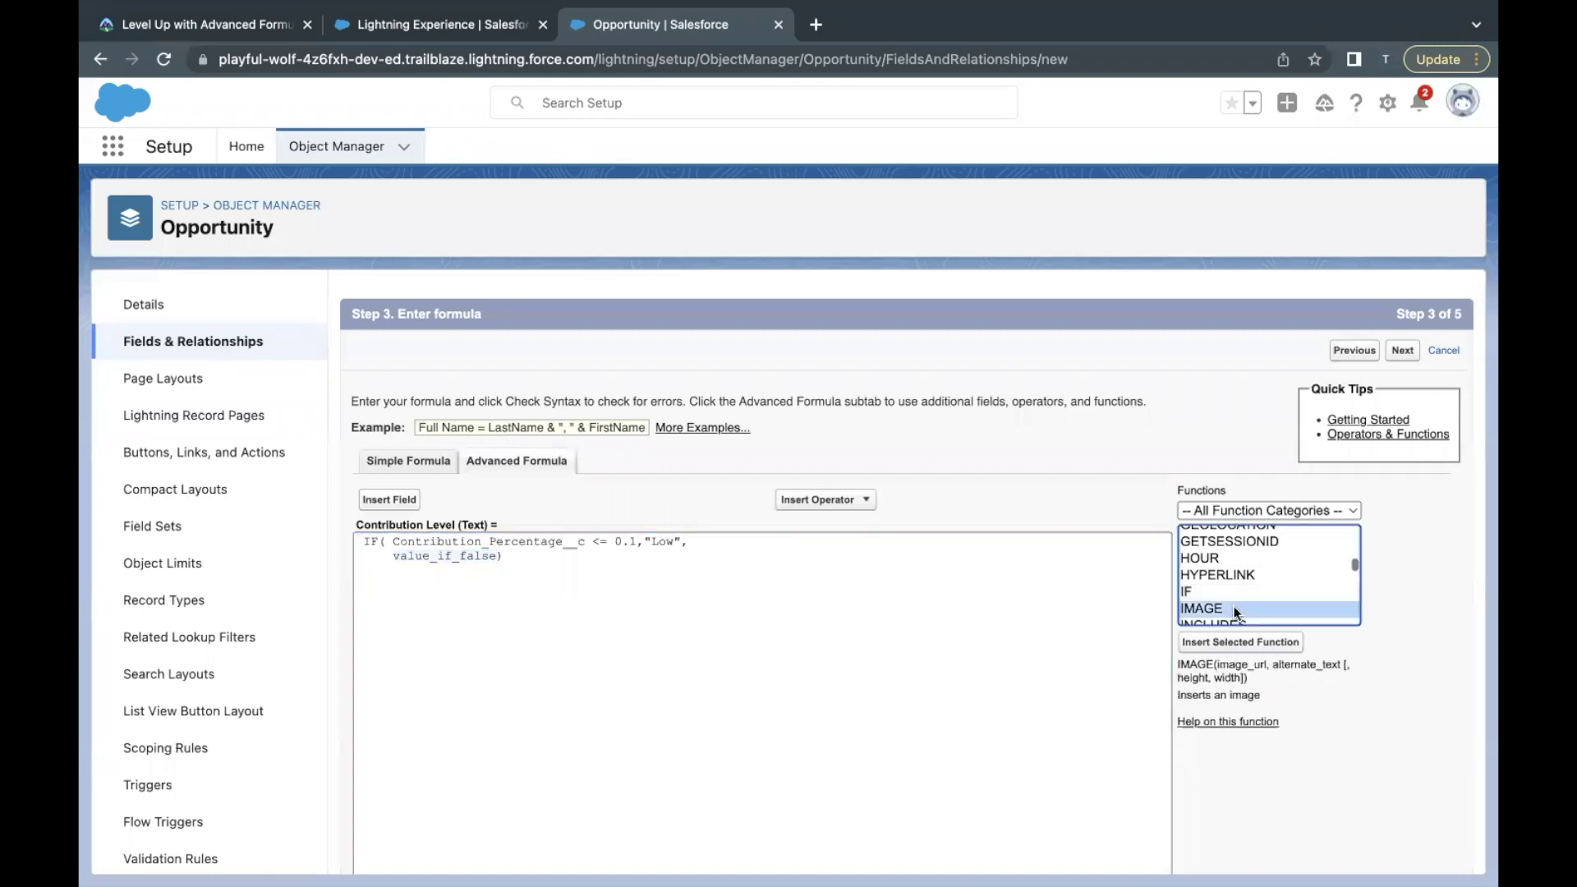
pyautogui.press('Home')
pyautogui.click(1213, 585)
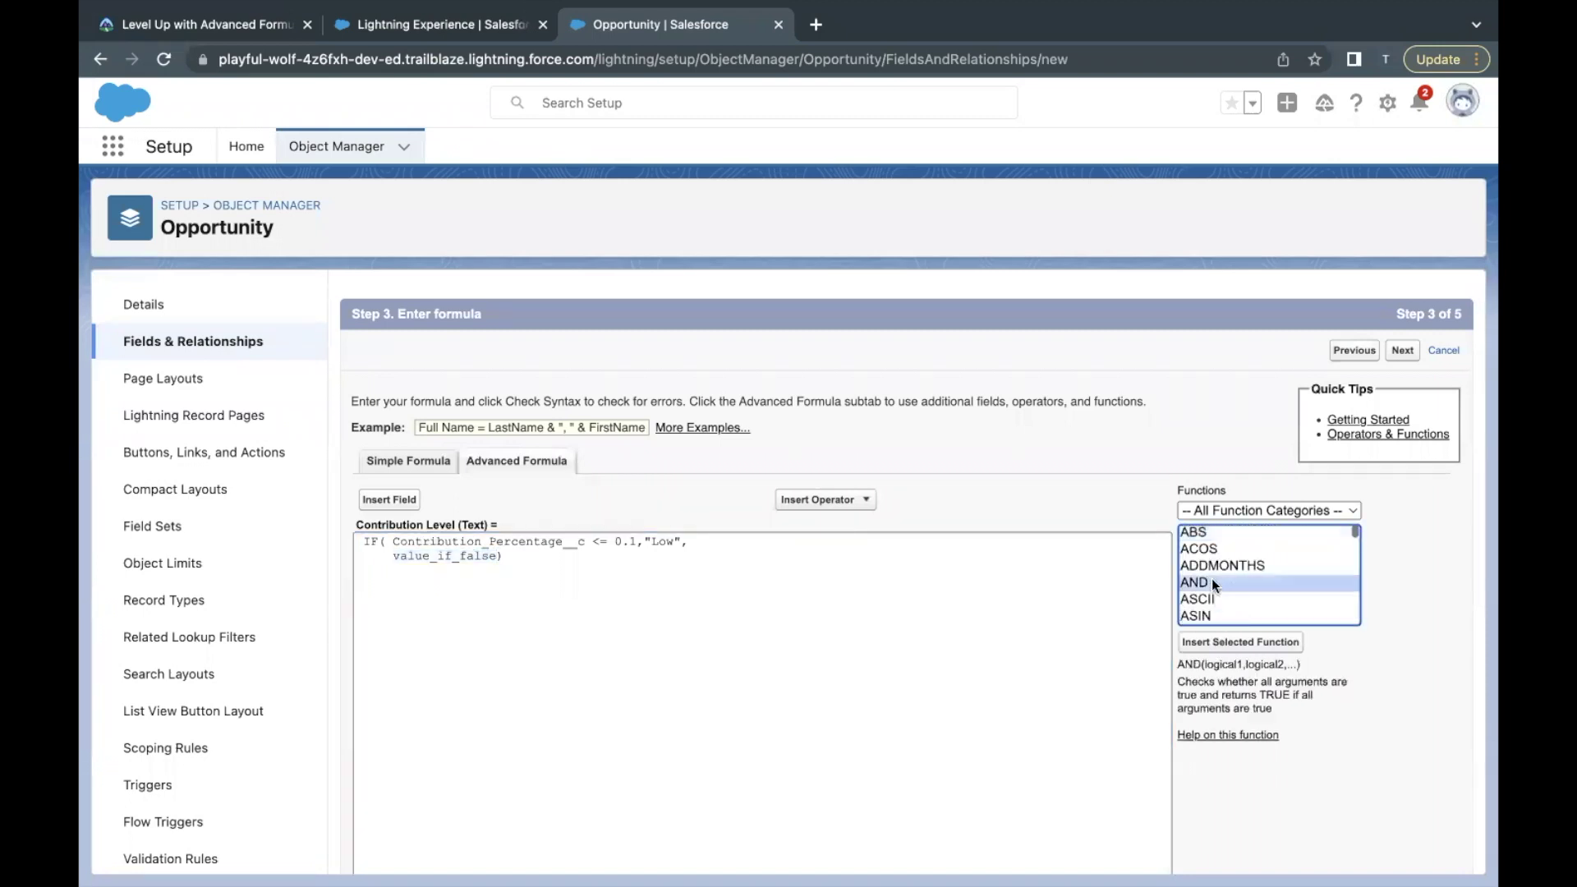
pyautogui.moveTo(1206, 665); pyautogui.dragTo(1274, 664)
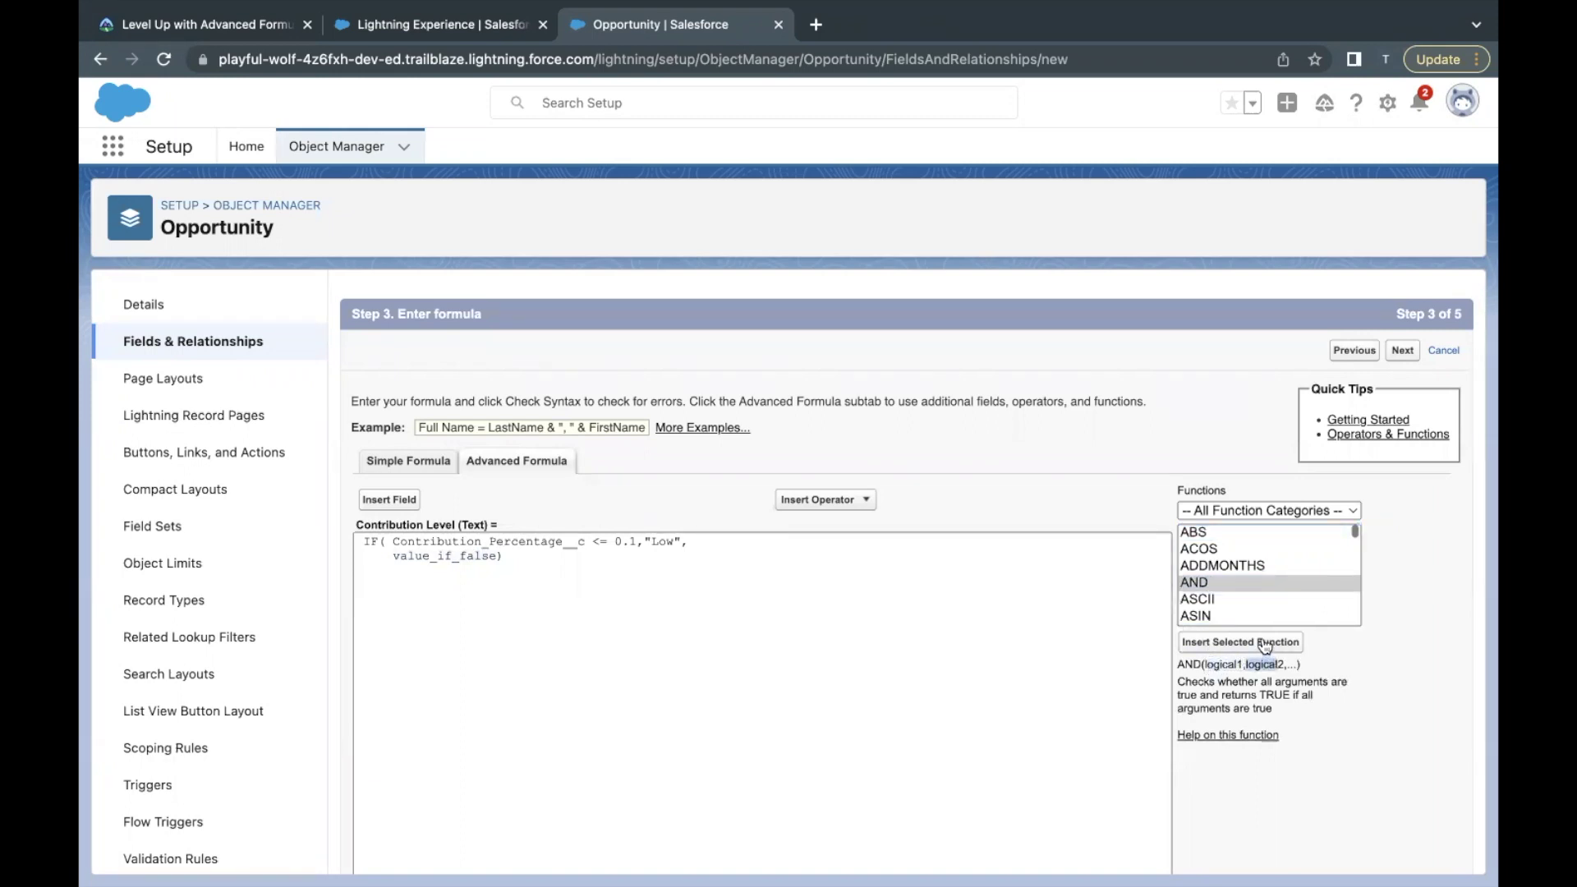
pyautogui.click(453, 565)
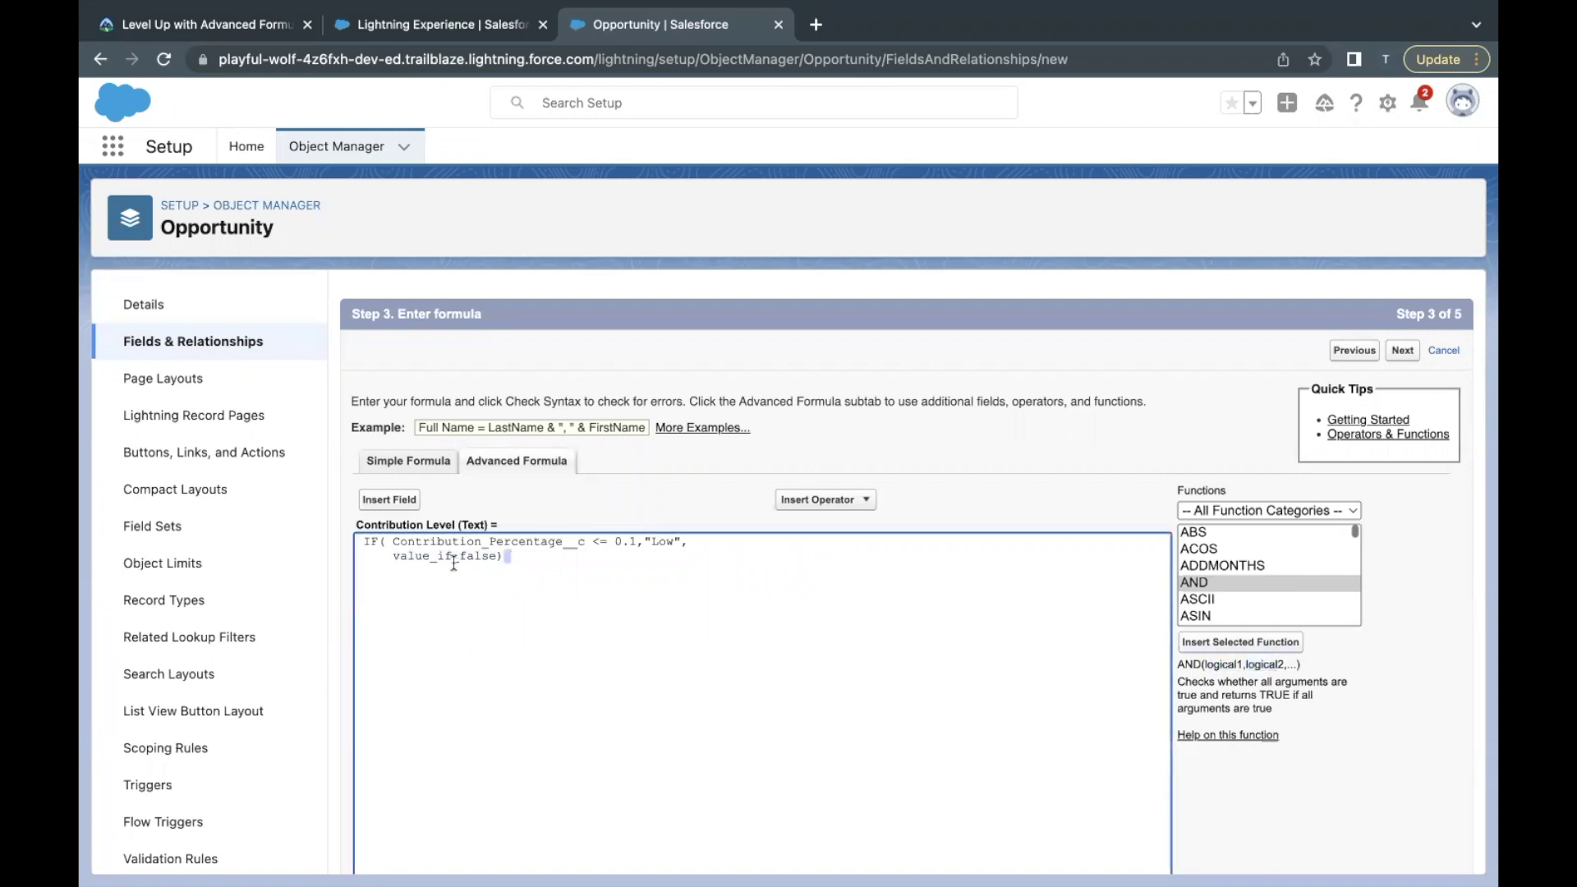
pyautogui.doubleClick(453, 558)
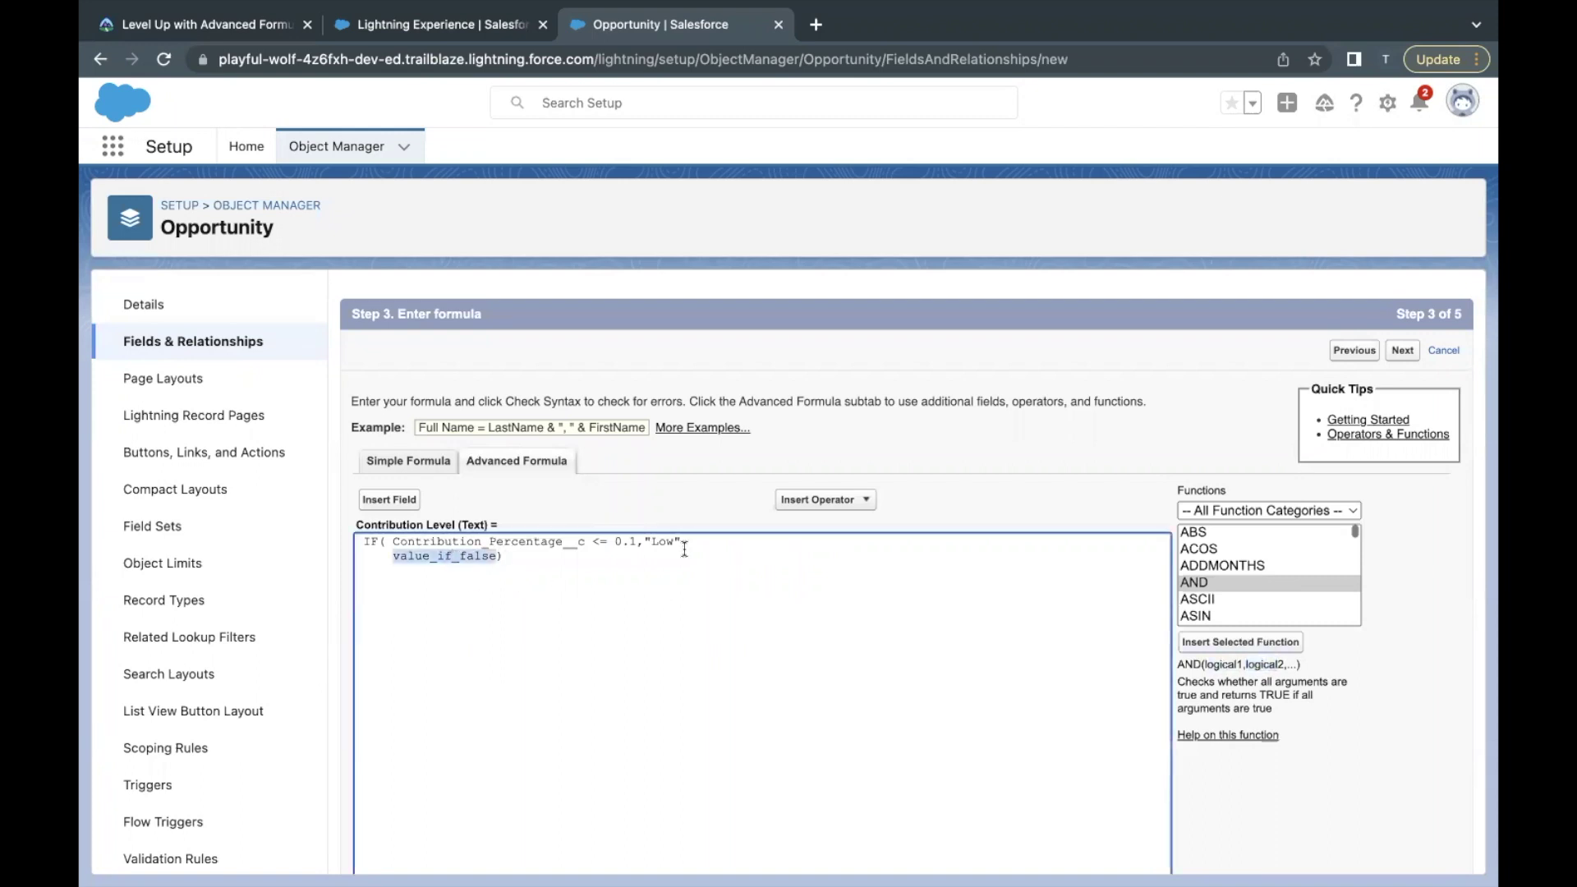
pyautogui.click(1267, 585)
pyautogui.click(1242, 643)
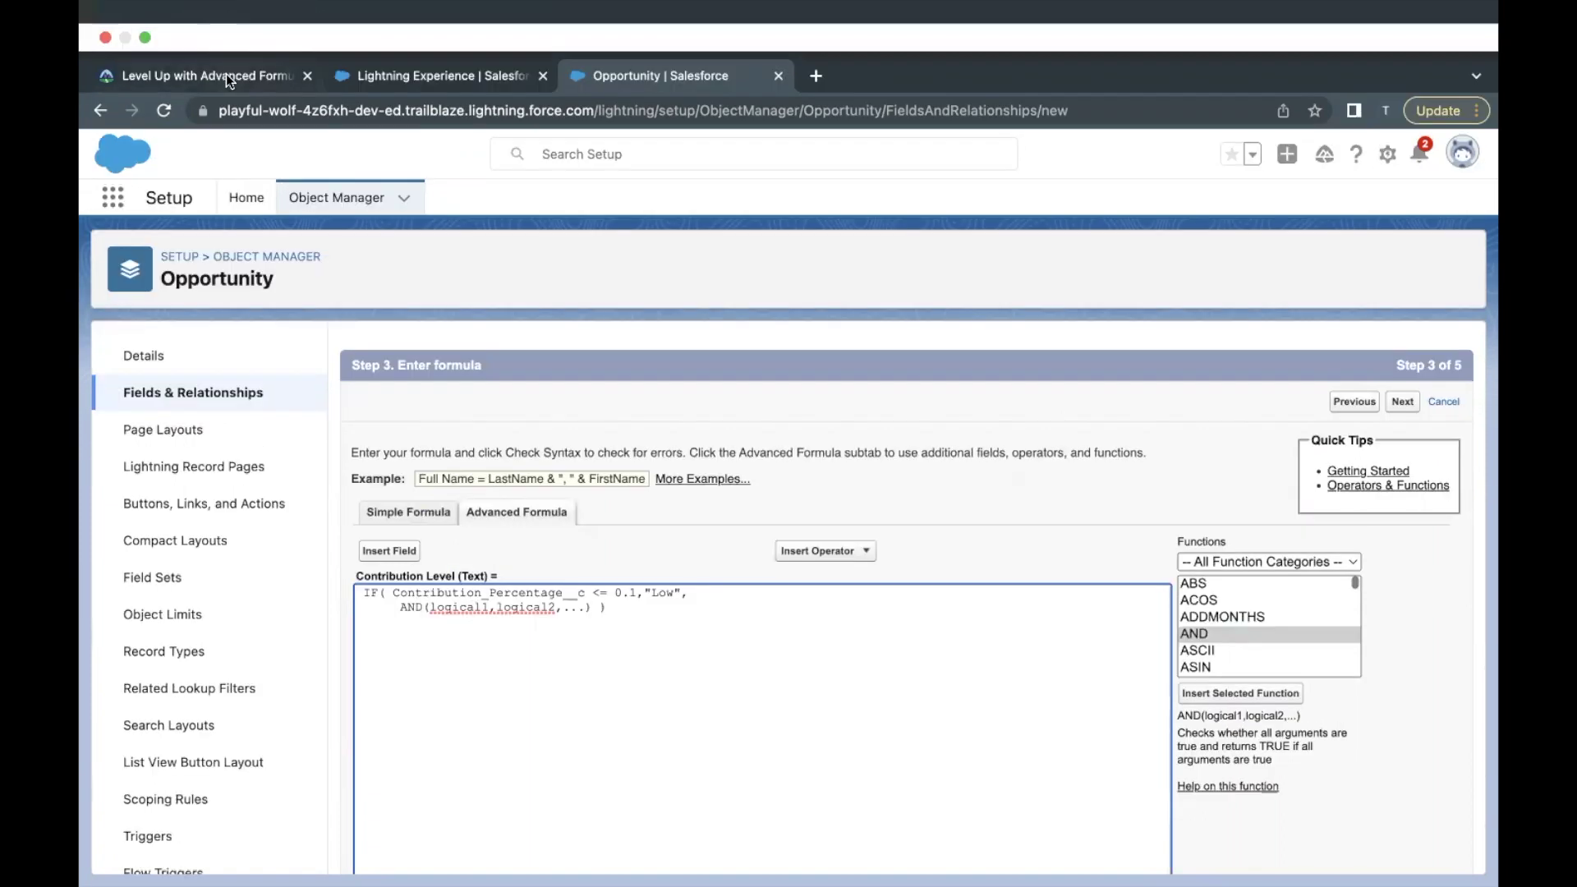
pyautogui.click(225, 74)
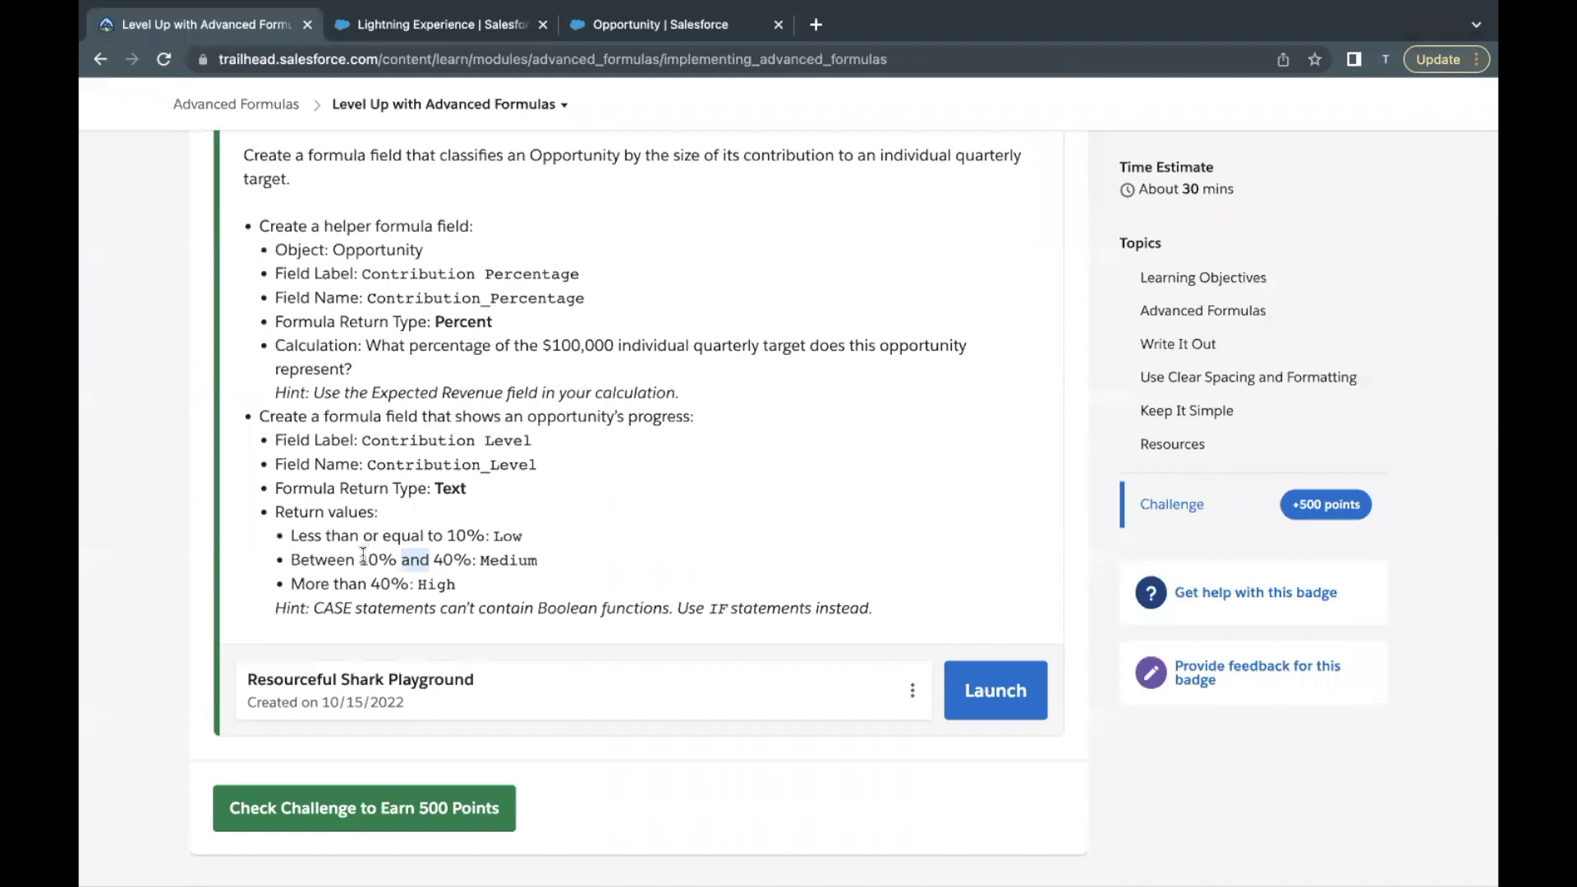
# Review the Medium range bounds, 10% and 40%, in the challenge text
pyautogui.doubleClick(419, 273)
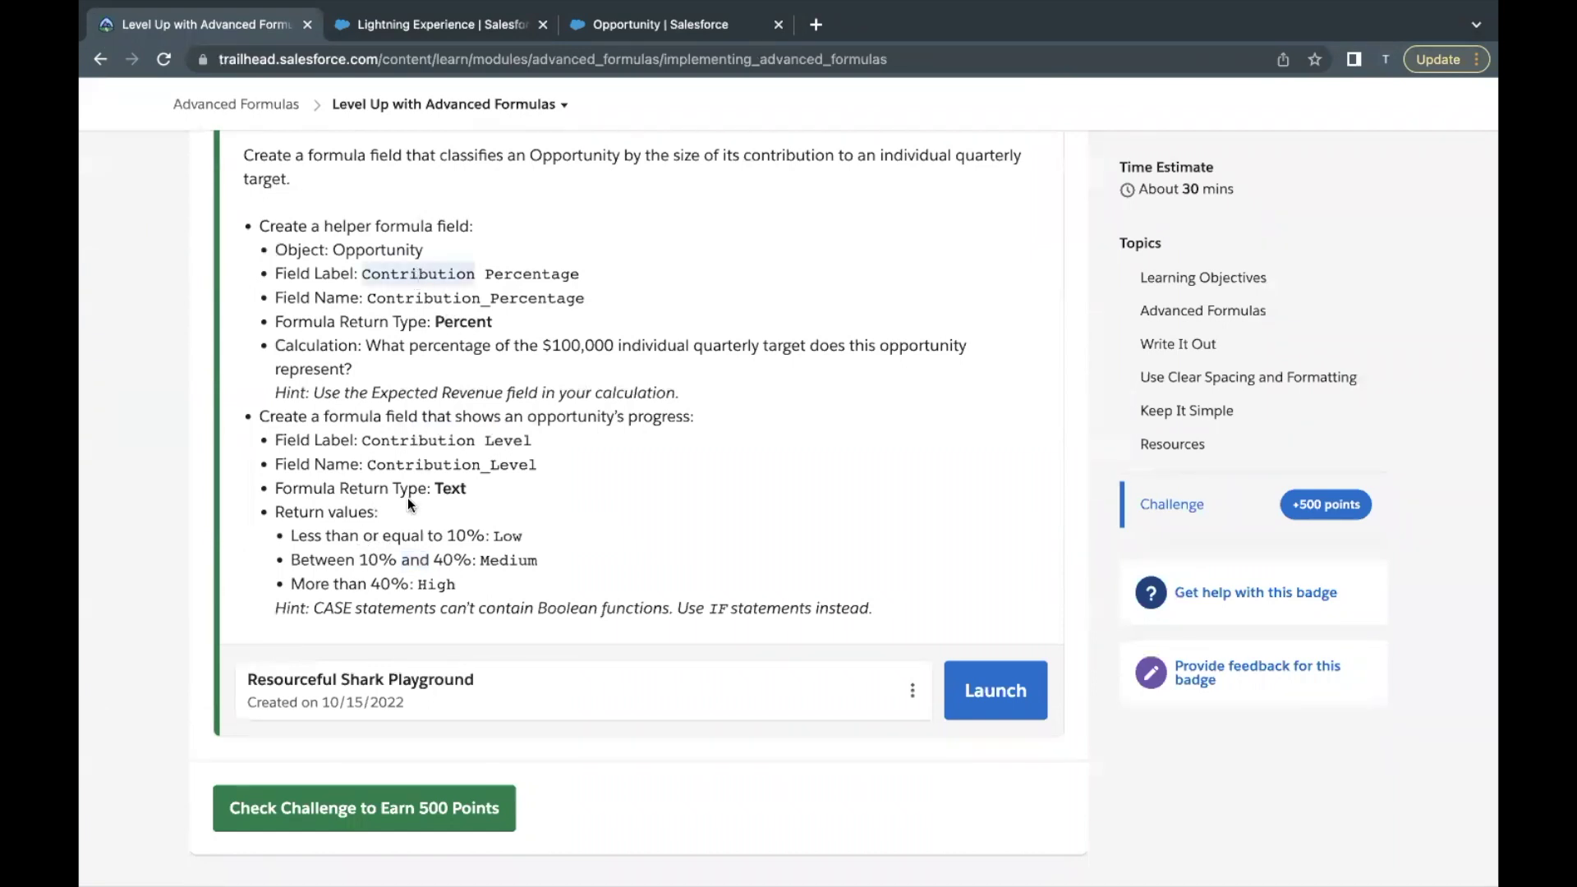
pyautogui.moveTo(360, 561); pyautogui.dragTo(392, 560)
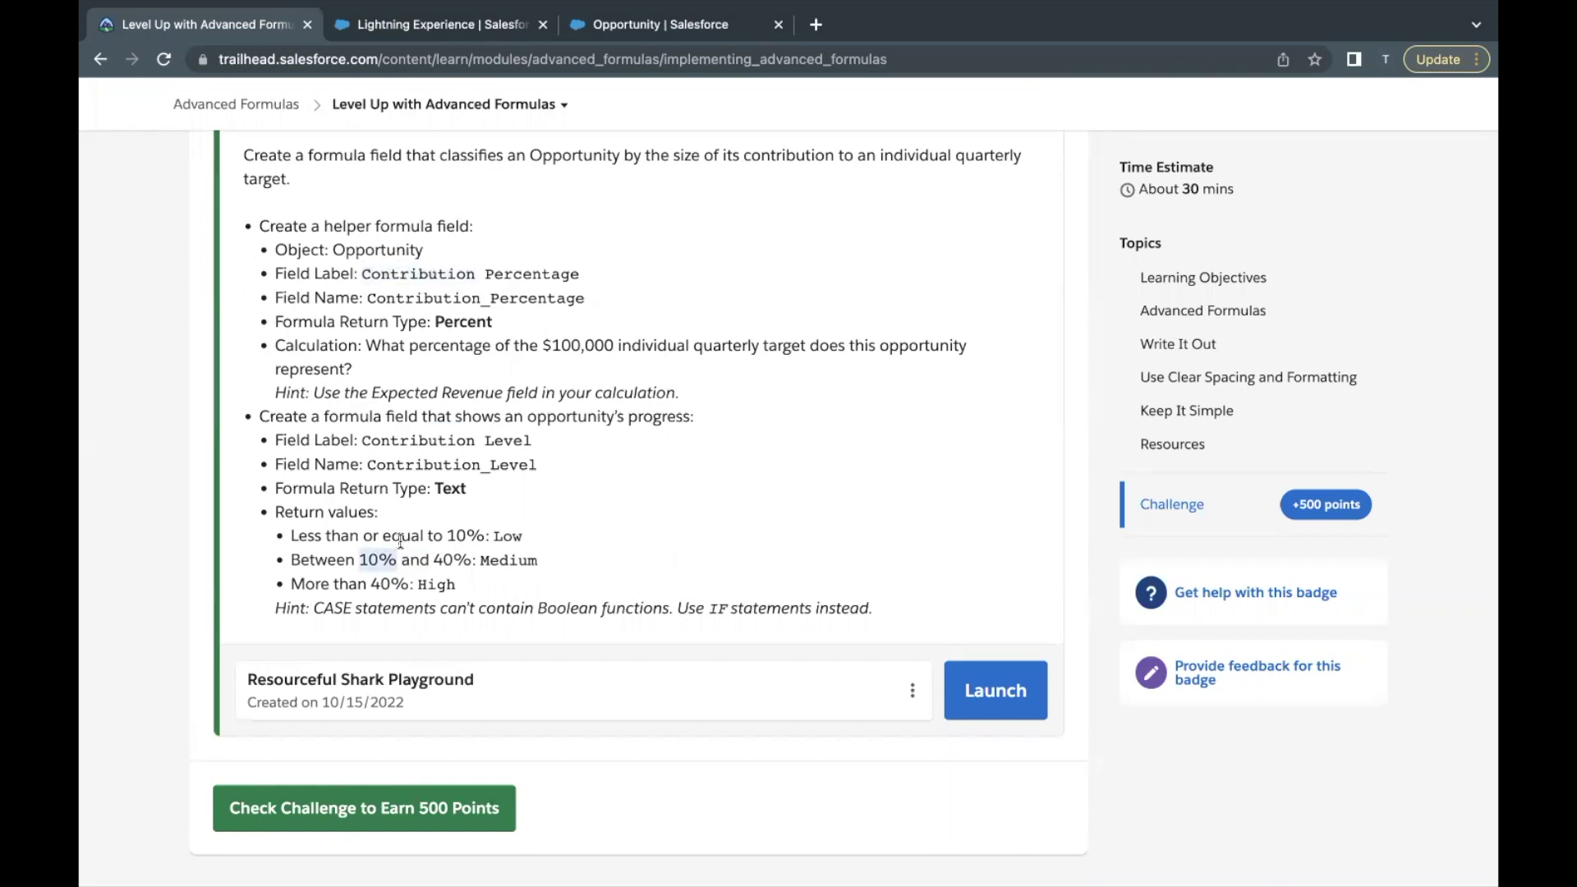
pyautogui.moveTo(434, 556); pyautogui.dragTo(473, 556)
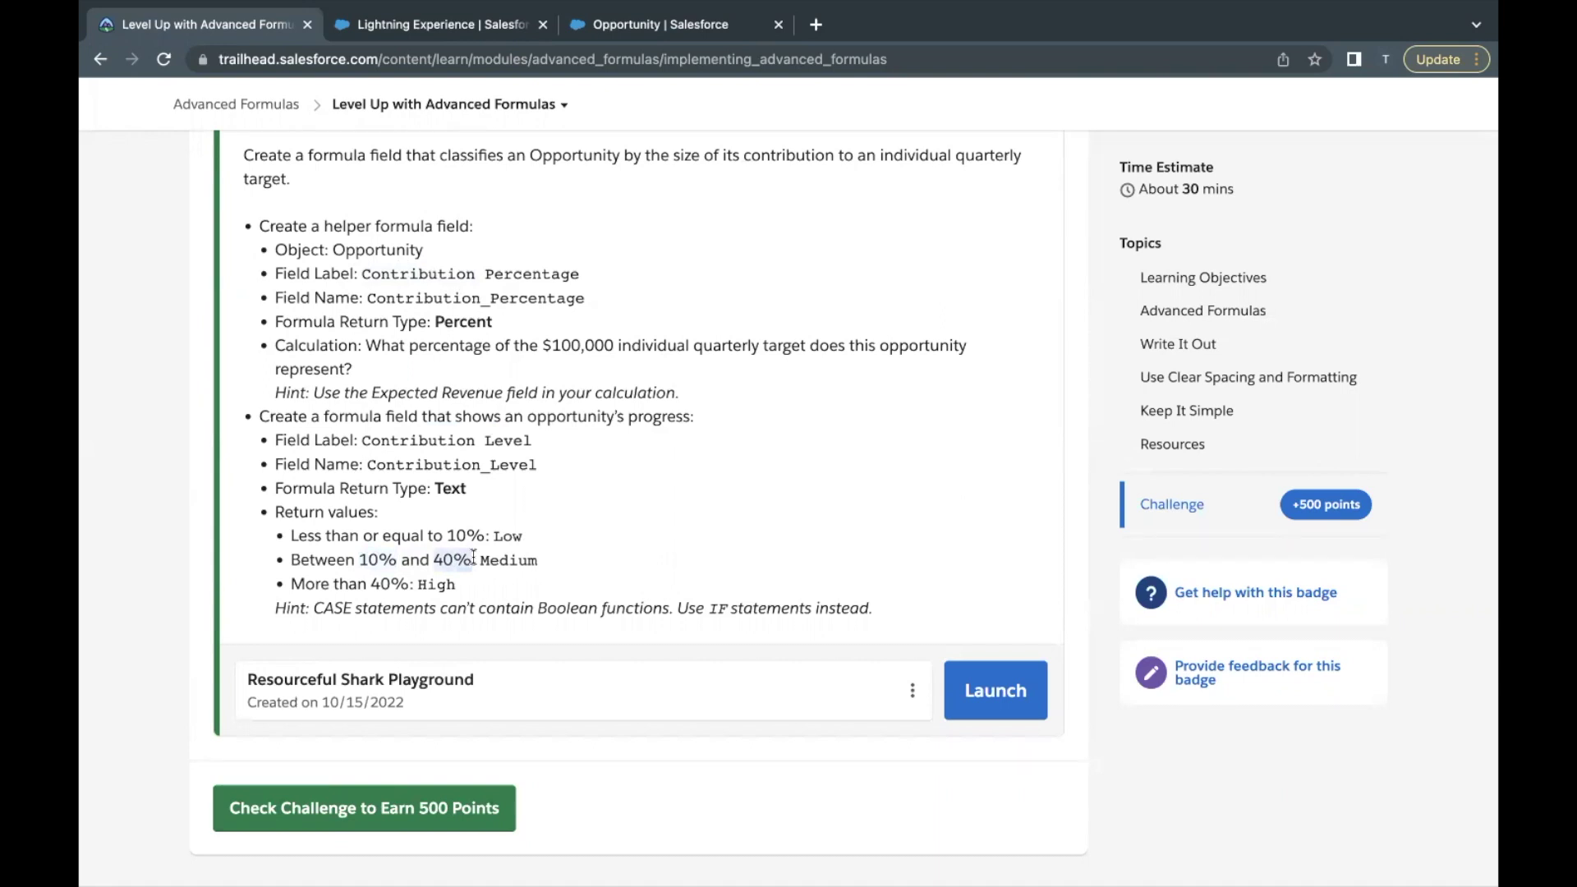
pyautogui.click(696, 28)
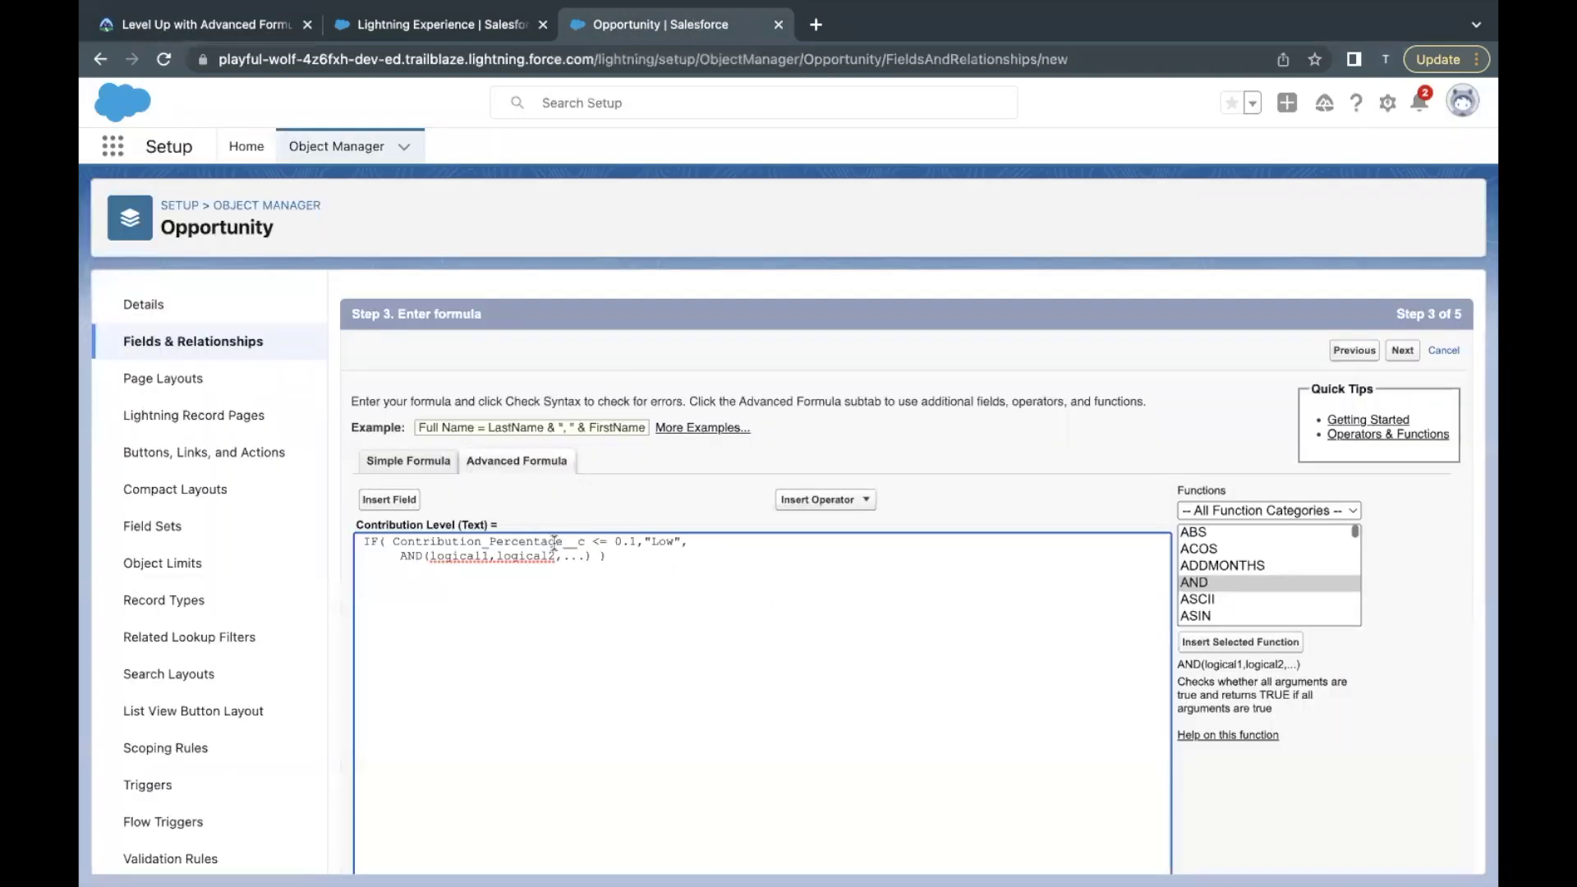
# Fill the AND with Contribution_Percentage__c > 0.1 and Contribution_Percentage__c < 0.4
pyautogui.moveTo(430, 558); pyautogui.dragTo(582, 558)
pyautogui.press('BackSpace')
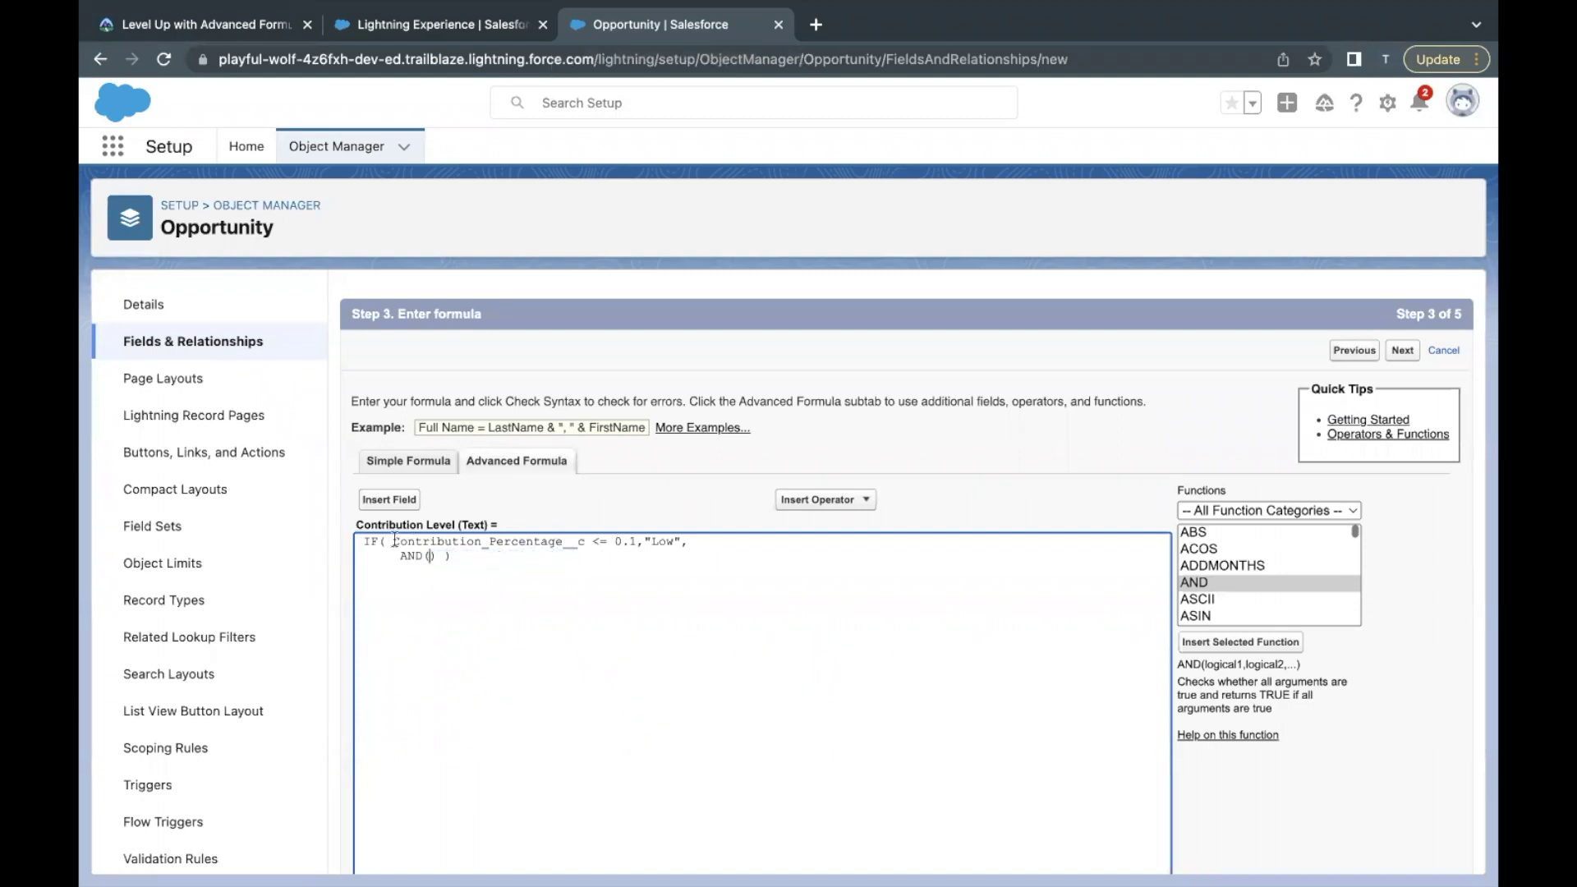
pyautogui.moveTo(394, 541); pyautogui.dragTo(583, 536)
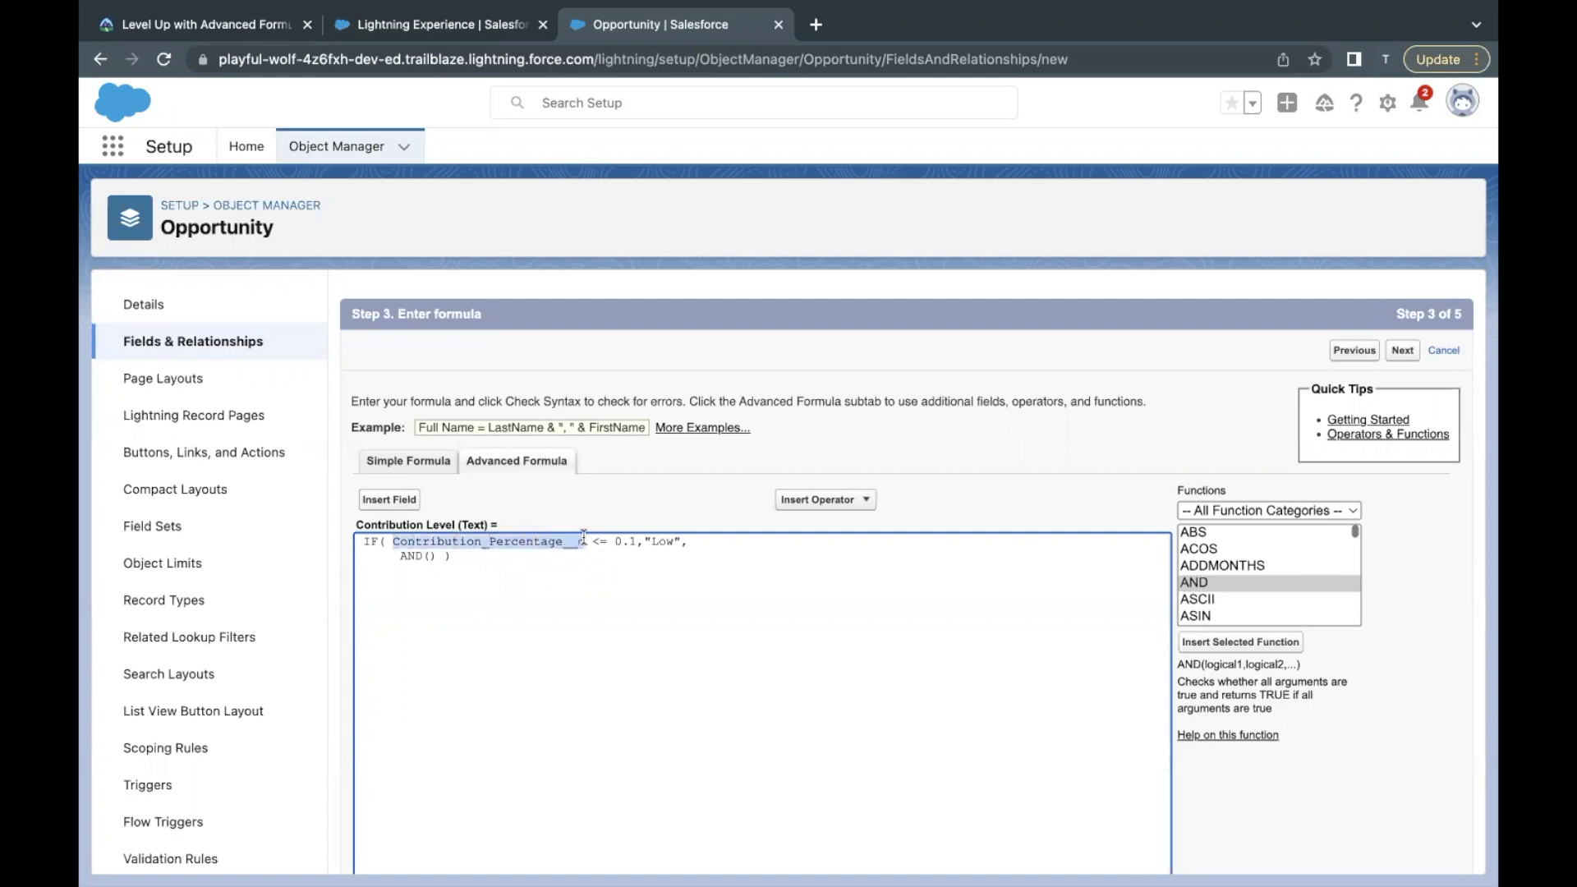
pyautogui.click(432, 556)
pyautogui.write('Contribution_Percentage__c')
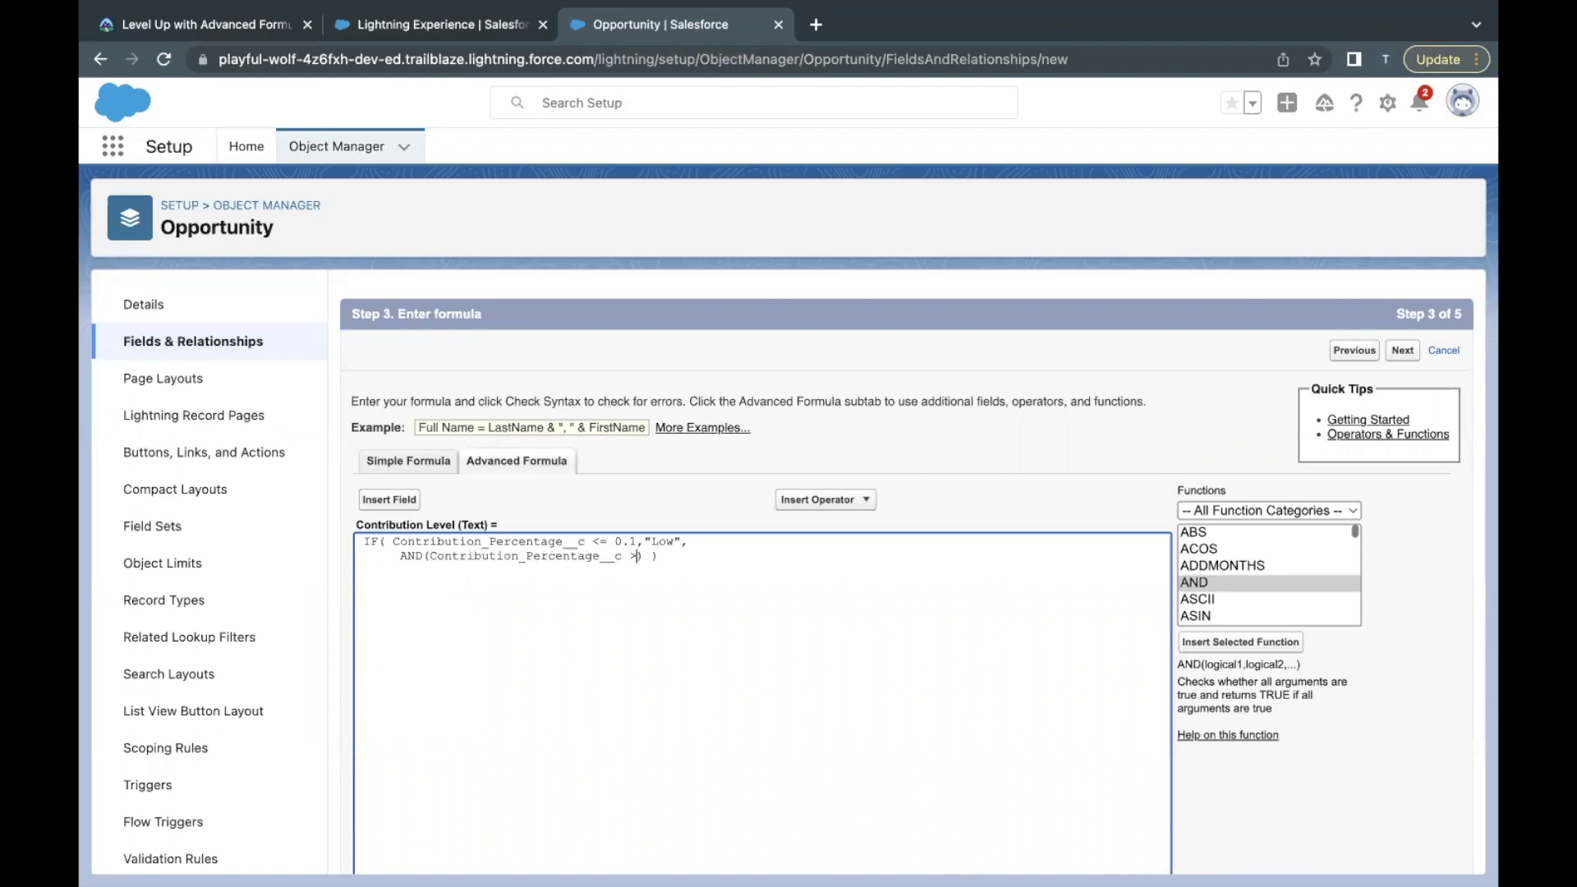
pyautogui.write('> 0.1,')
pyautogui.write('Contribution_Percentage__c')
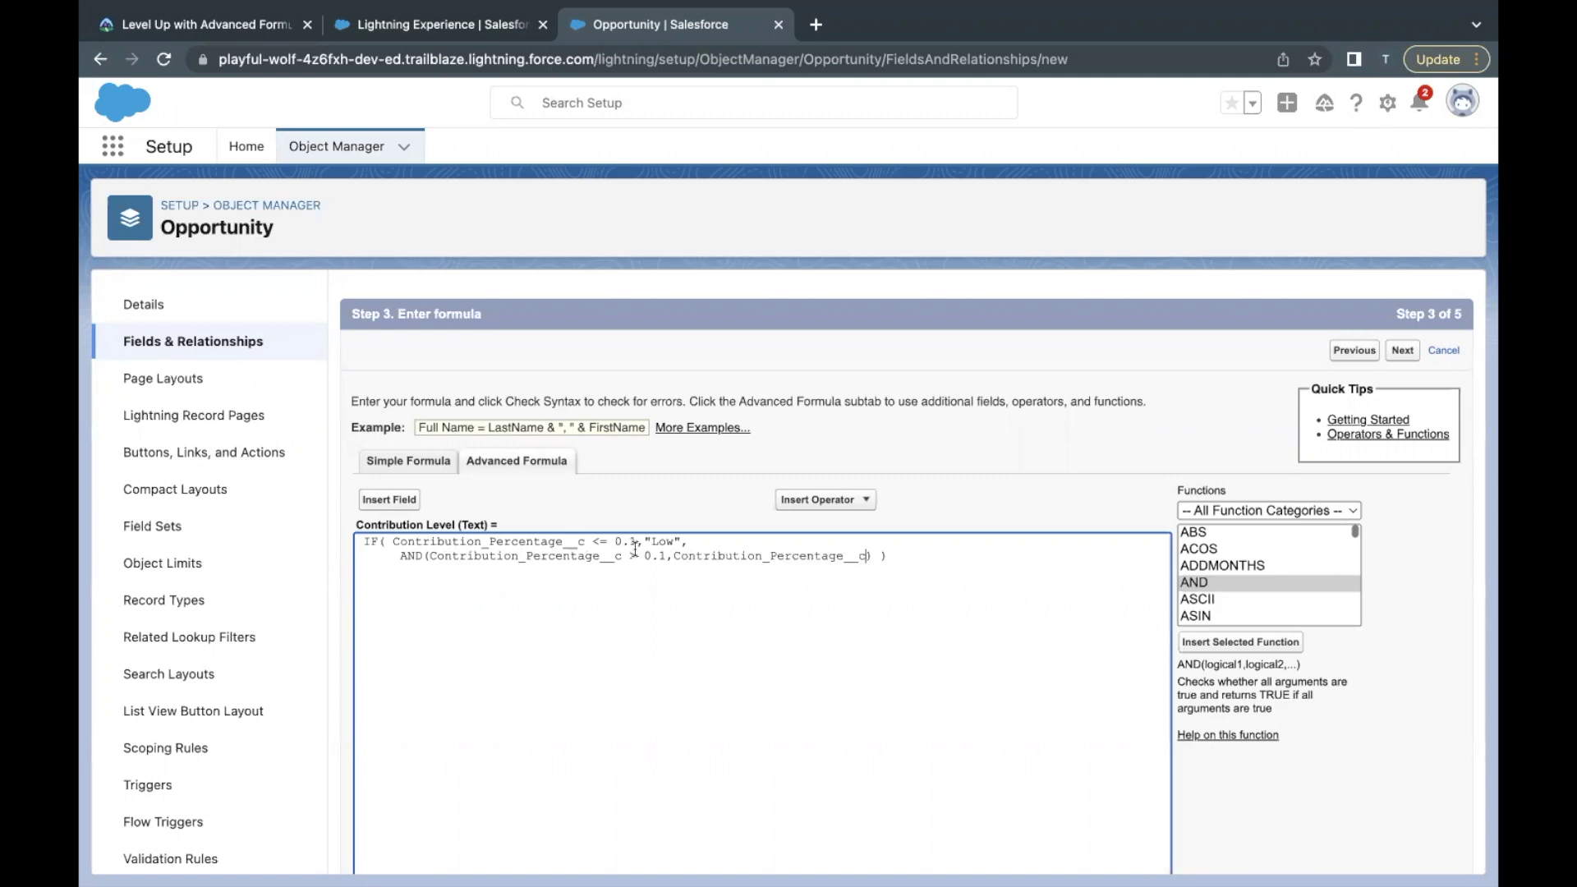
pyautogui.write('<0.4')
pyautogui.click(866, 556)
pyautogui.click(880, 557)
# Compare the AND clause with the challenge's Medium and High requirements
pyautogui.moveTo(414, 557); pyautogui.dragTo(786, 559)
pyautogui.moveTo(460, 542); pyautogui.dragTo(612, 544)
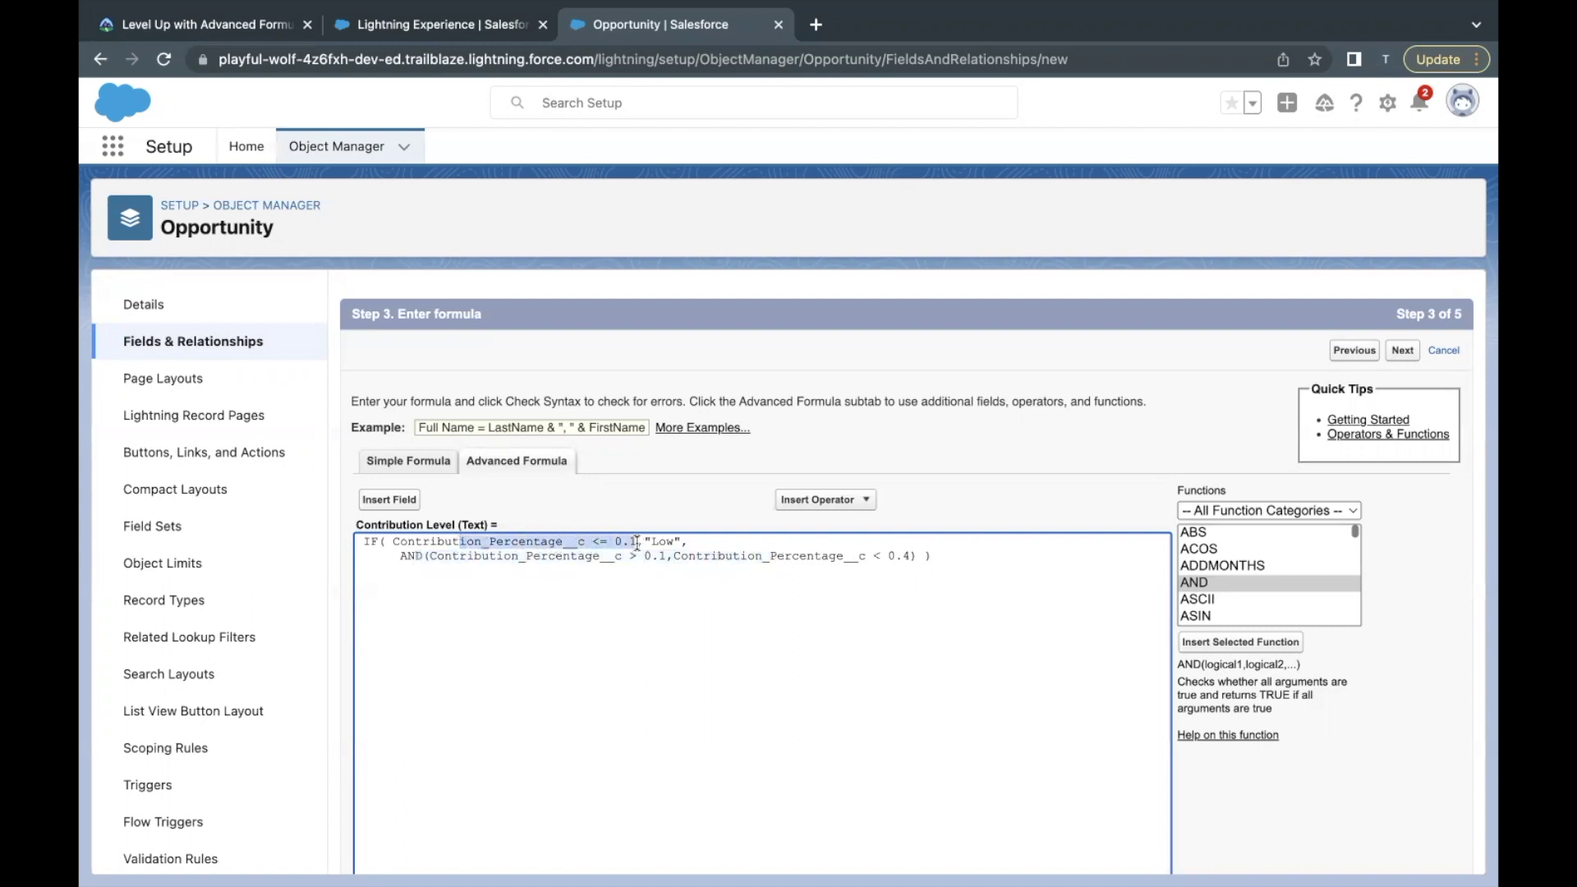
pyautogui.click(424, 542)
pyautogui.moveTo(400, 558); pyautogui.dragTo(644, 561)
pyautogui.click(693, 559)
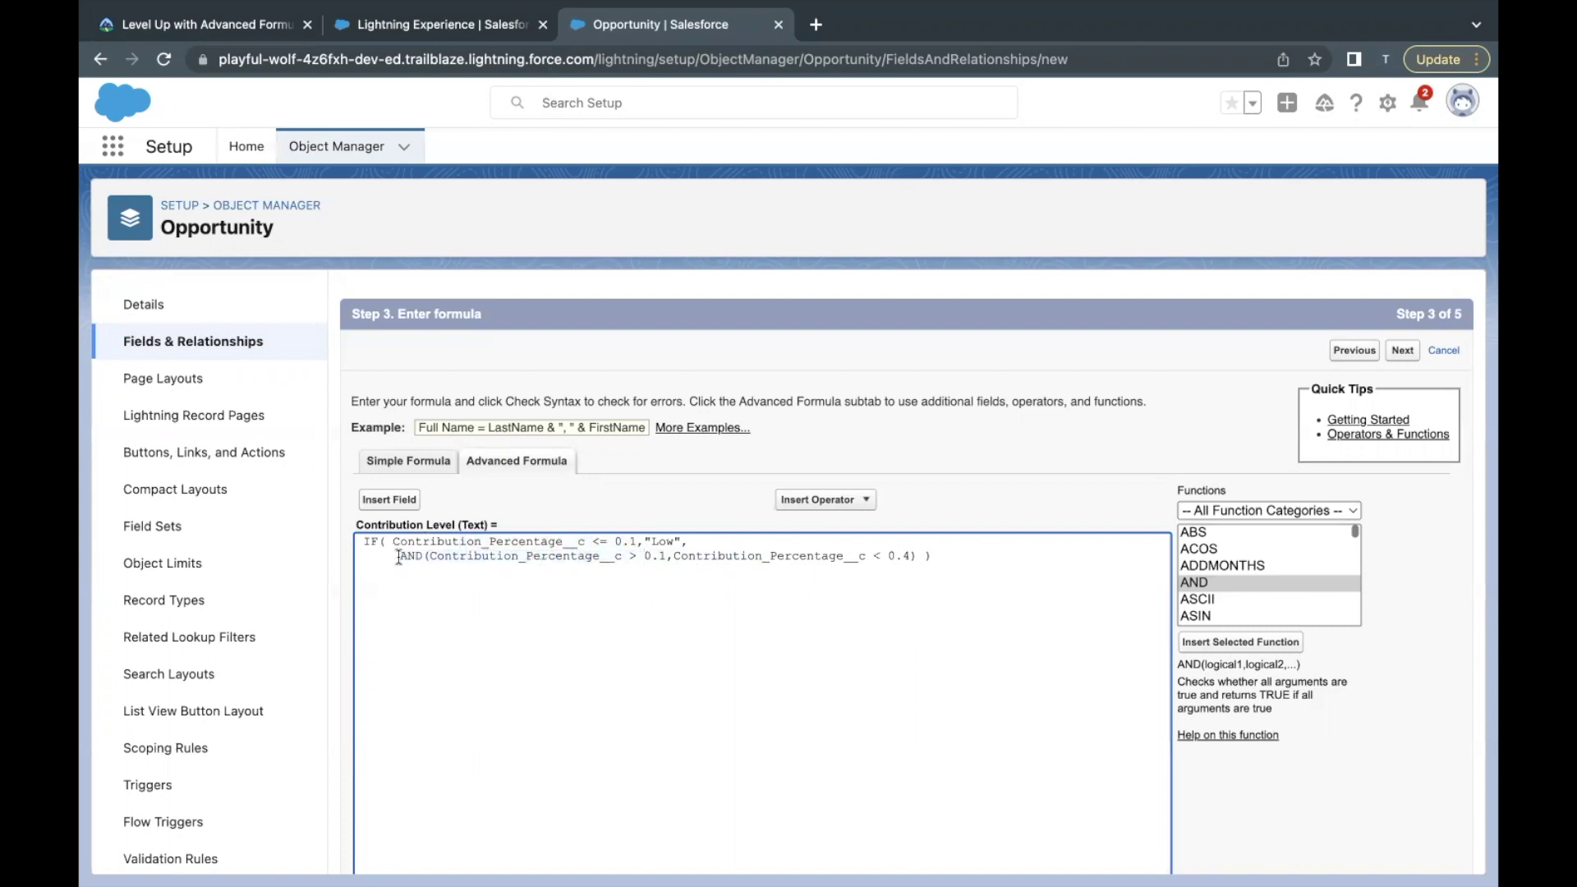
pyautogui.moveTo(404, 558); pyautogui.dragTo(866, 546)
pyautogui.click(739, 562)
pyautogui.moveTo(398, 557); pyautogui.dragTo(750, 551)
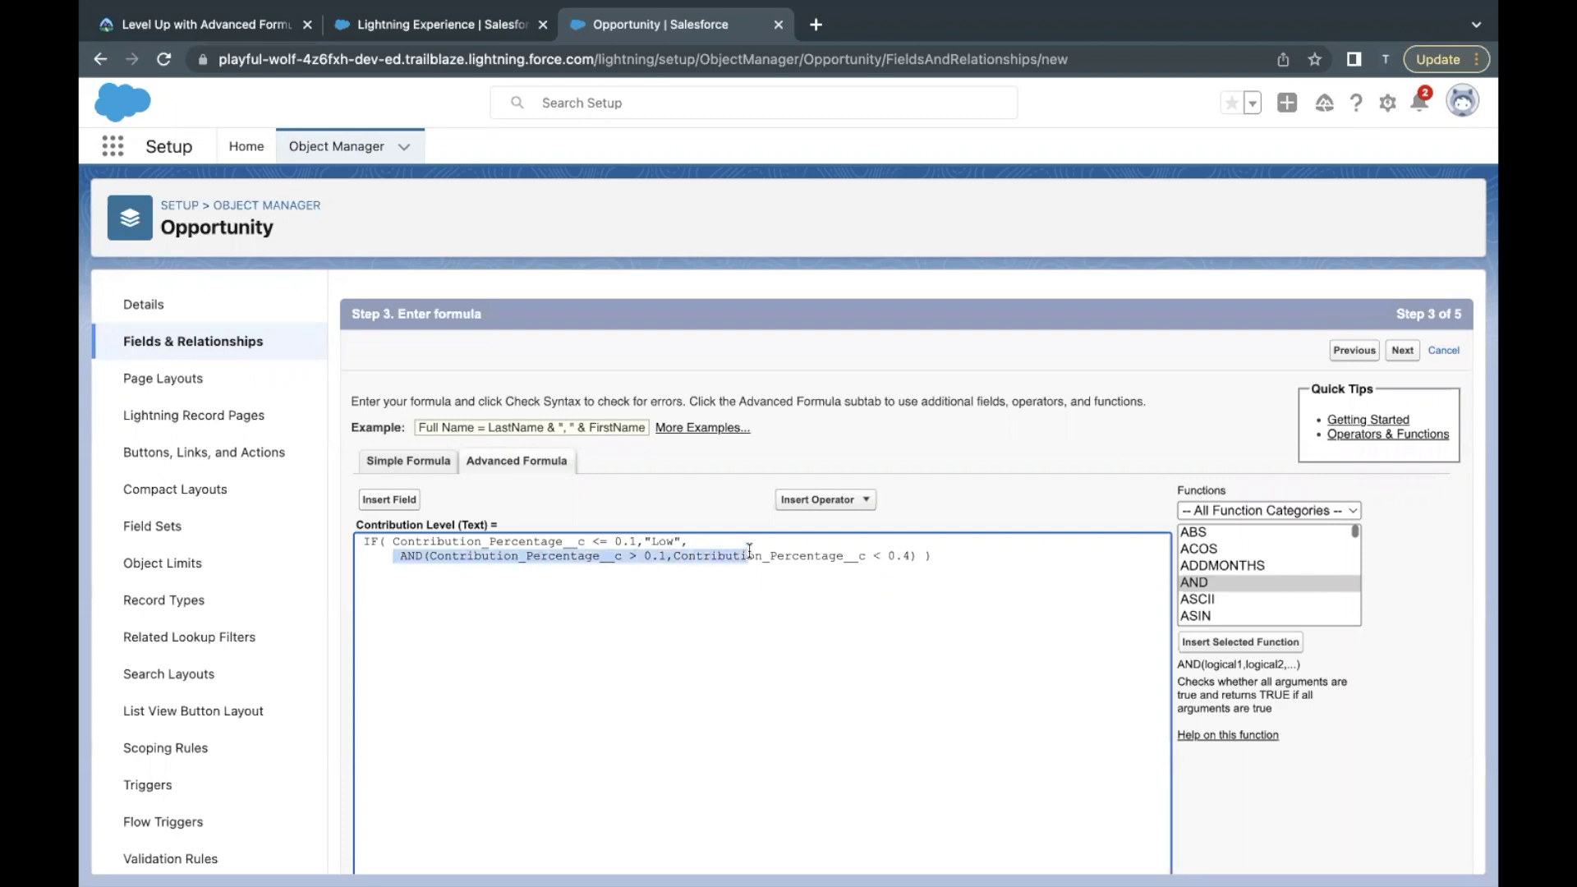
pyautogui.click(254, 36)
pyautogui.moveTo(294, 560); pyautogui.dragTo(420, 559)
pyautogui.moveTo(293, 585); pyautogui.dragTo(392, 585)
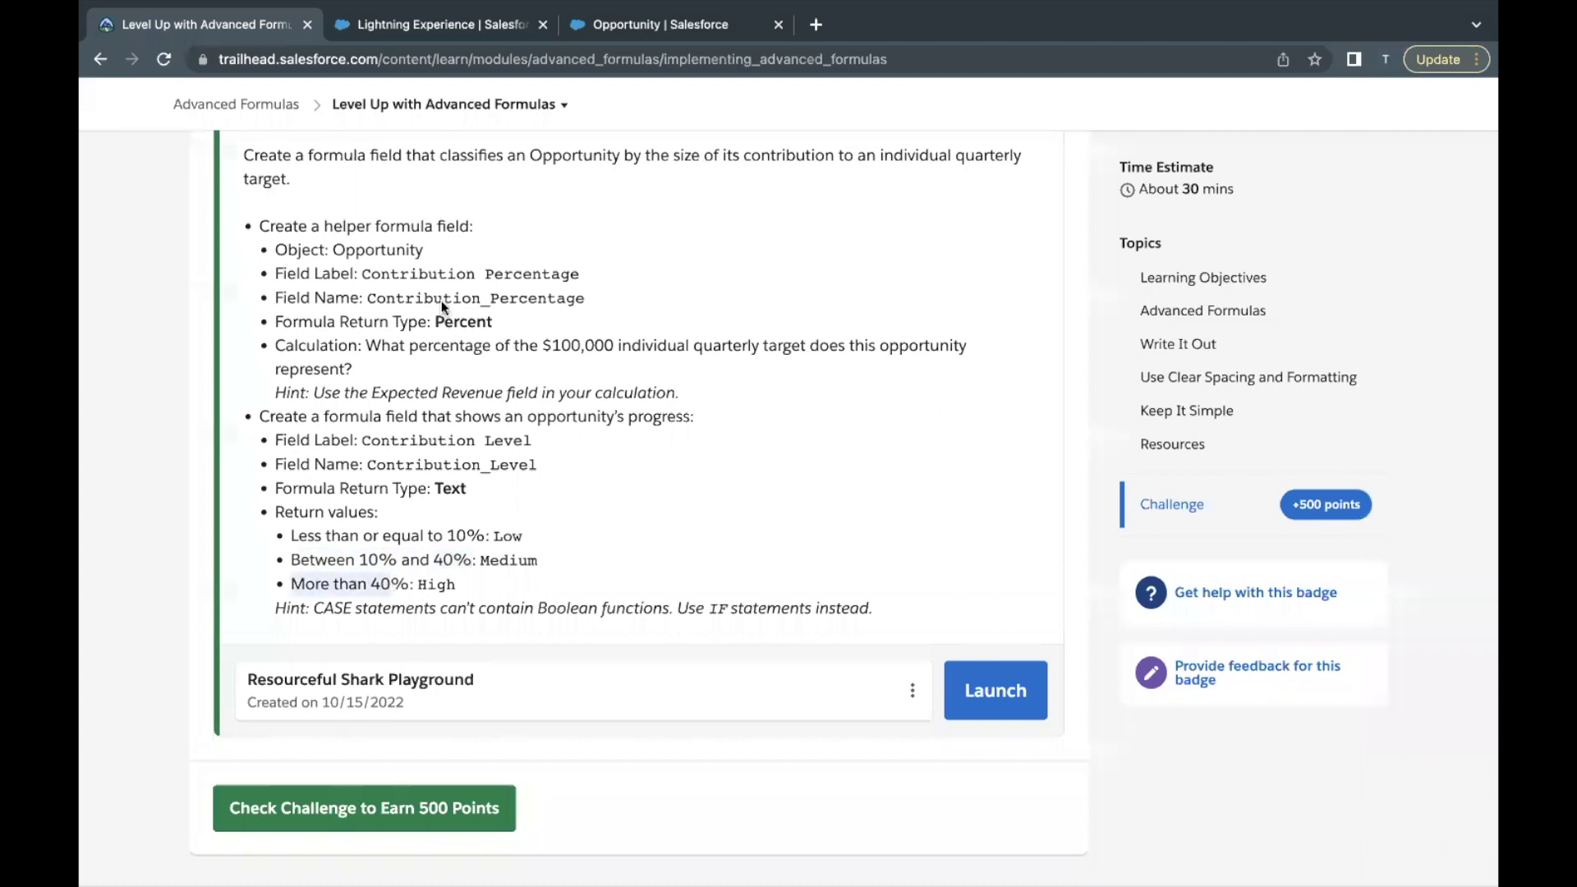
# Cut the AND expression out of line 2
pyautogui.click(629, 29)
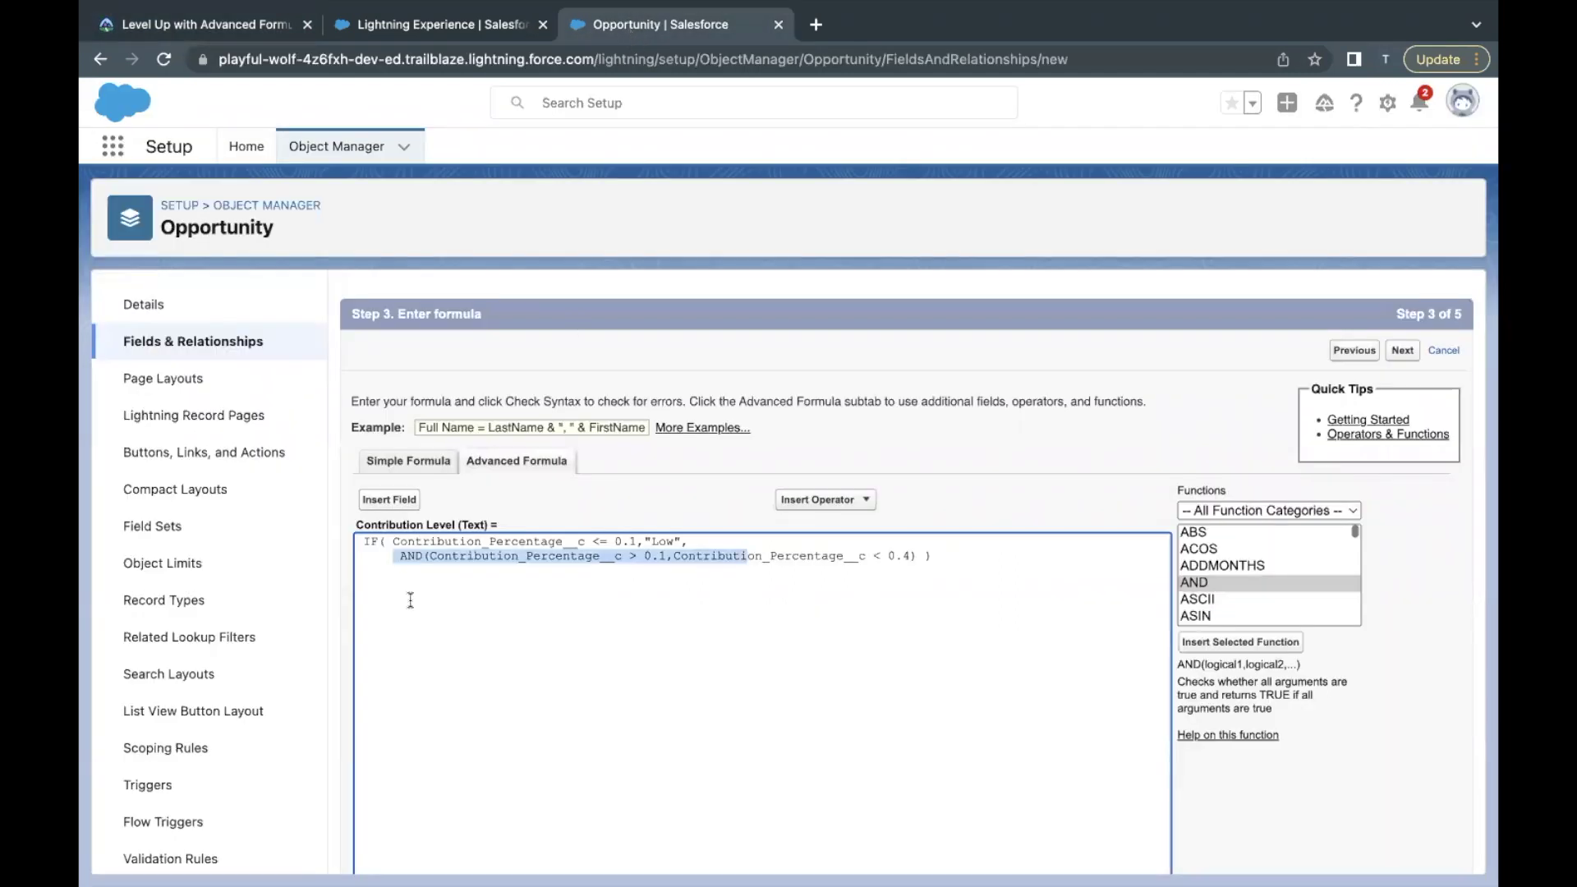
pyautogui.click(405, 557)
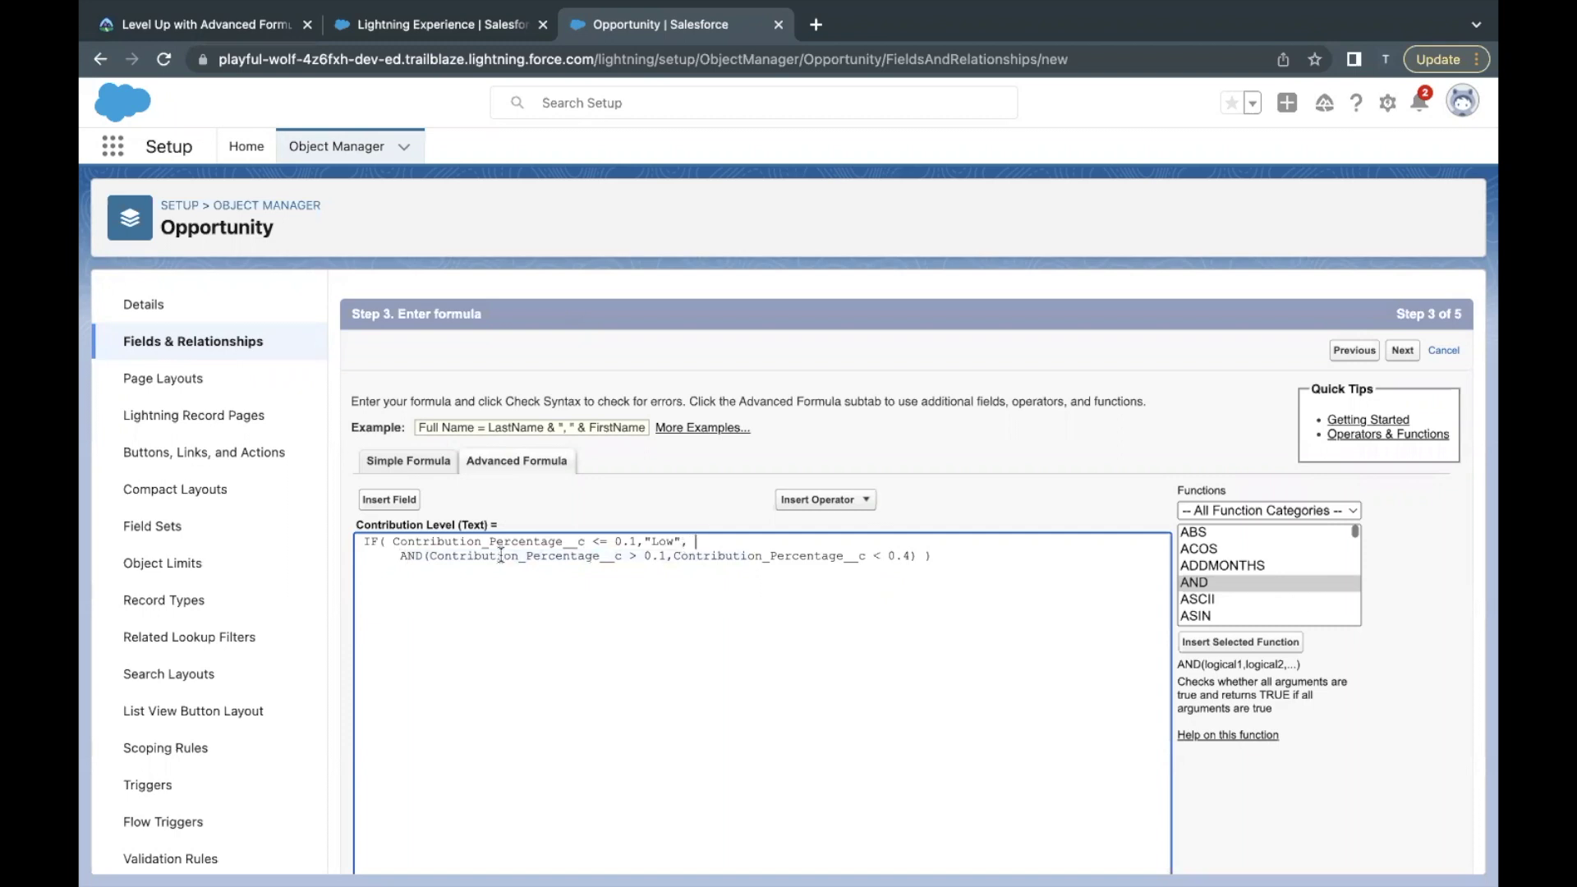
pyautogui.moveTo(400, 555); pyautogui.dragTo(916, 547)
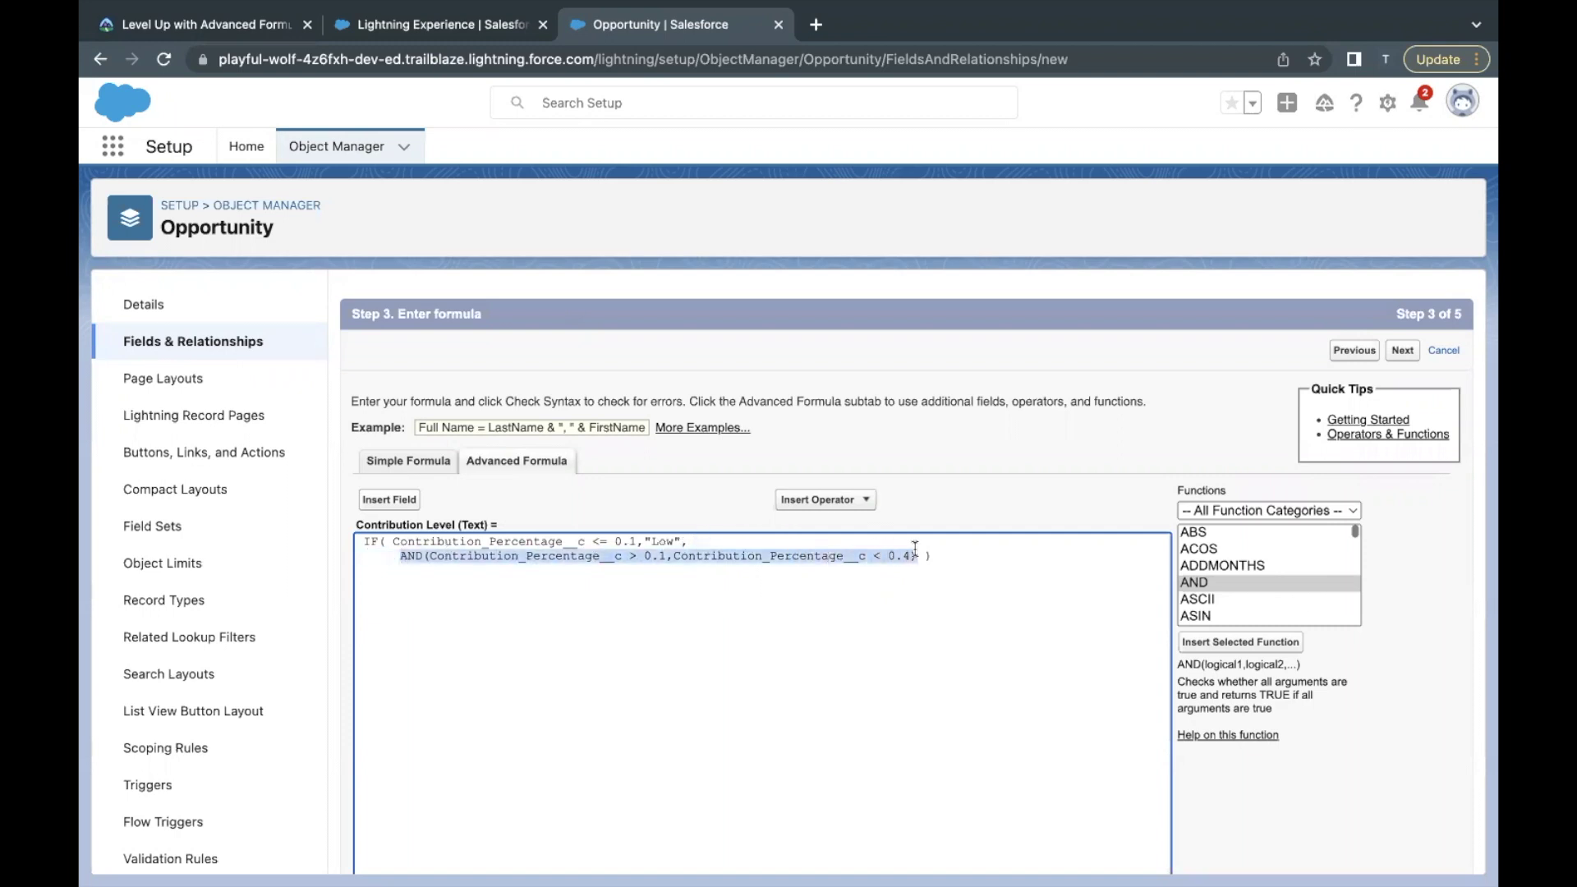
pyautogui.press('BackSpace')
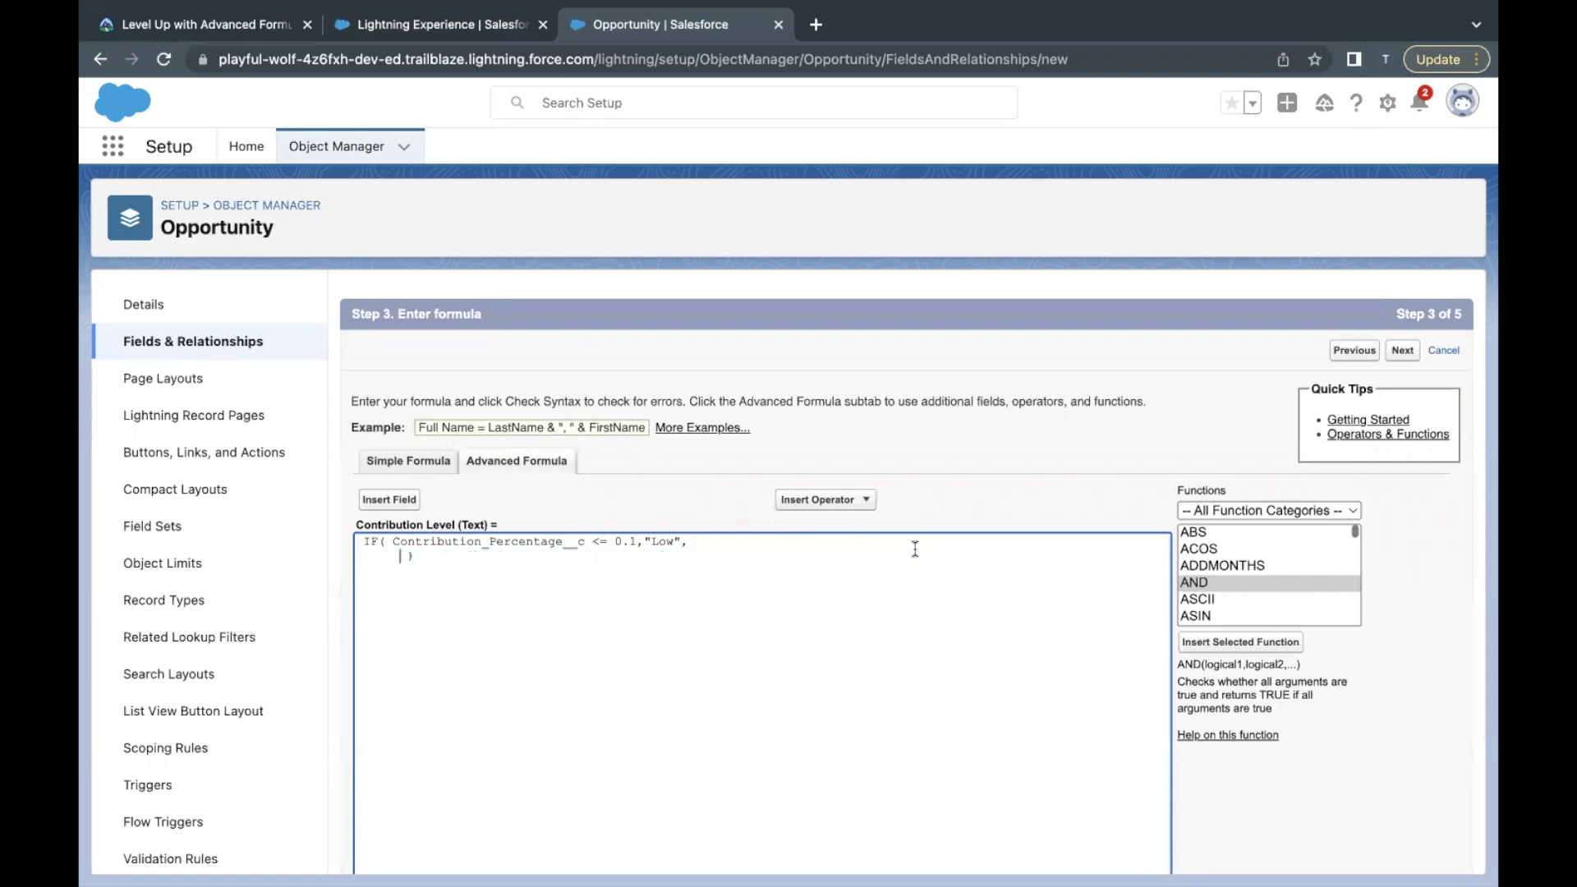
pyautogui.click(700, 544)
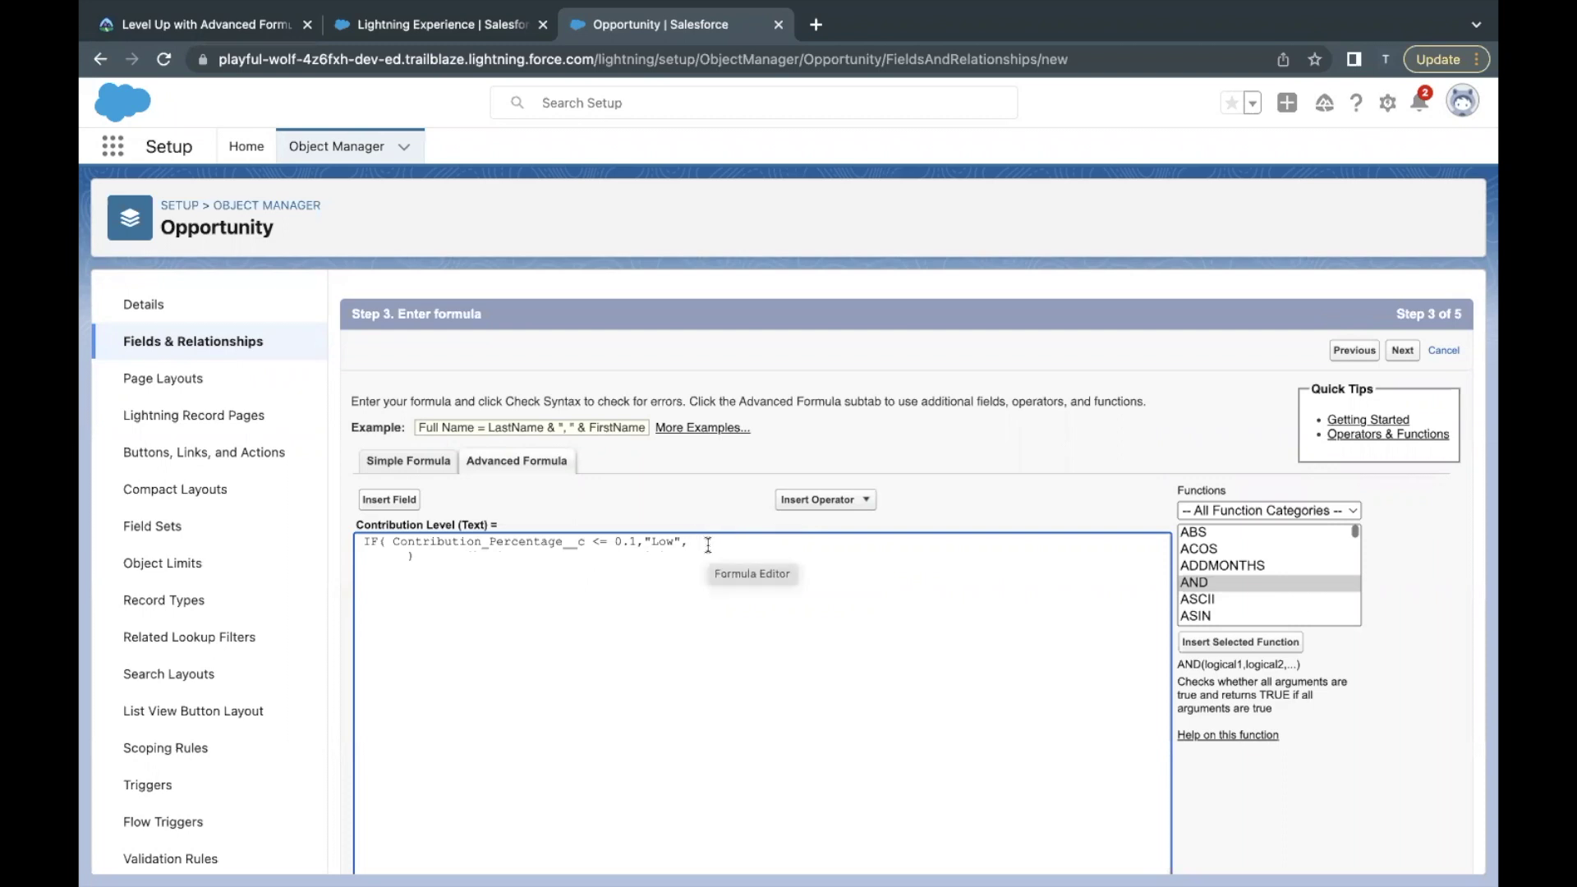
pyautogui.click(393, 562)
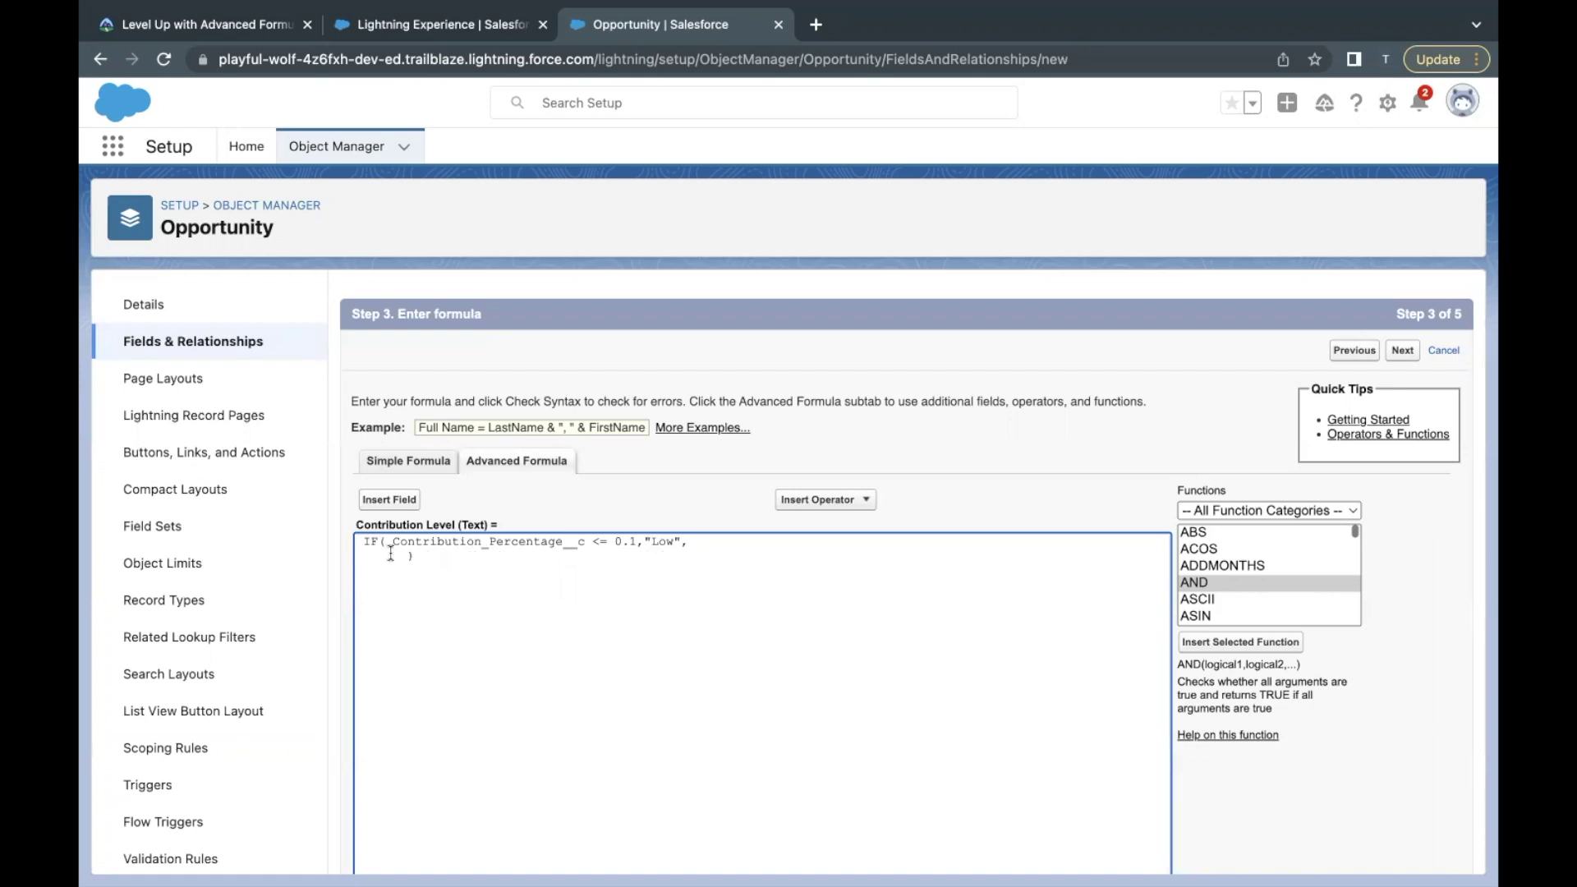
pyautogui.write('IF(')
pyautogui.moveTo(393, 556); pyautogui.dragTo(430, 556)
pyautogui.press('BackSpace')
# Insert a nested IF template on line 2 and paste the AND expression as its test
pyautogui.click(1206, 597)
pyautogui.press('i')
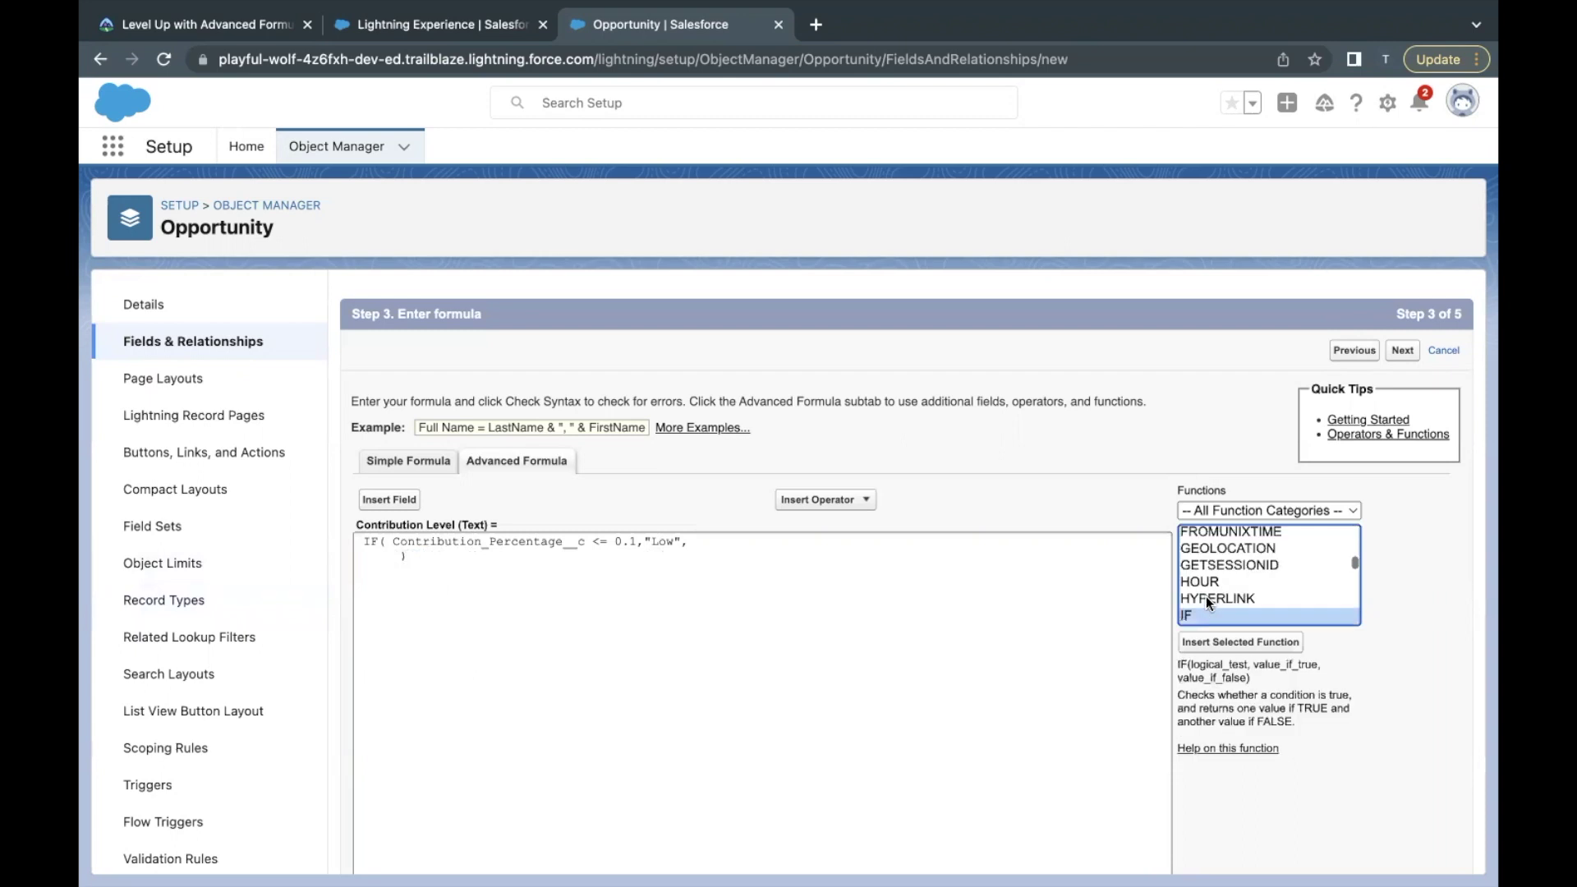
pyautogui.click(1207, 641)
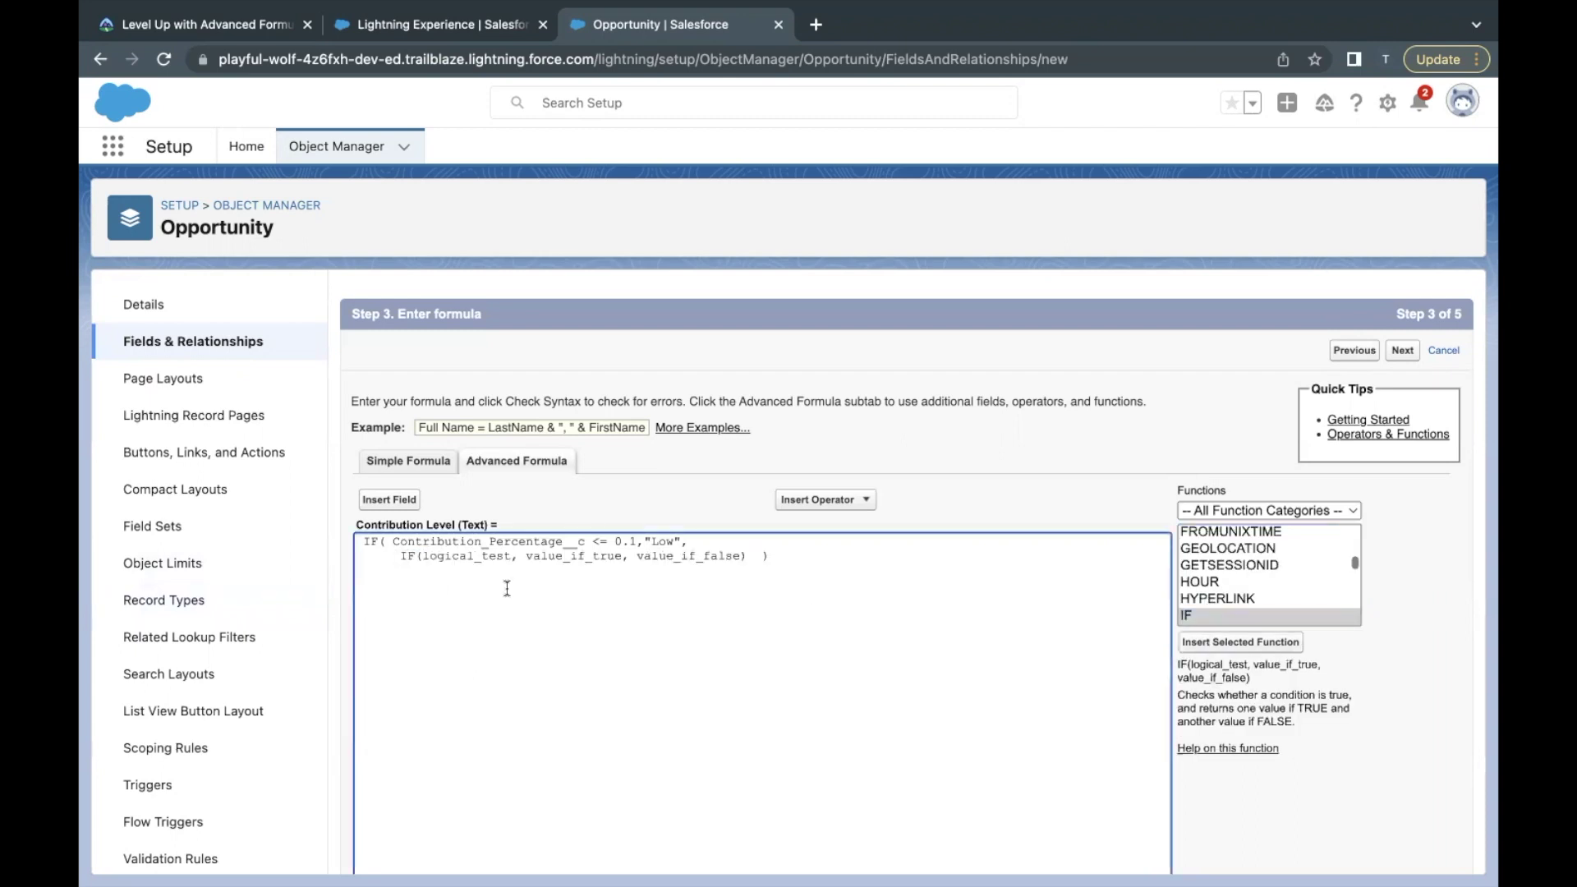
pyautogui.moveTo(399, 559); pyautogui.dragTo(623, 558)
pyautogui.doubleClick(562, 542)
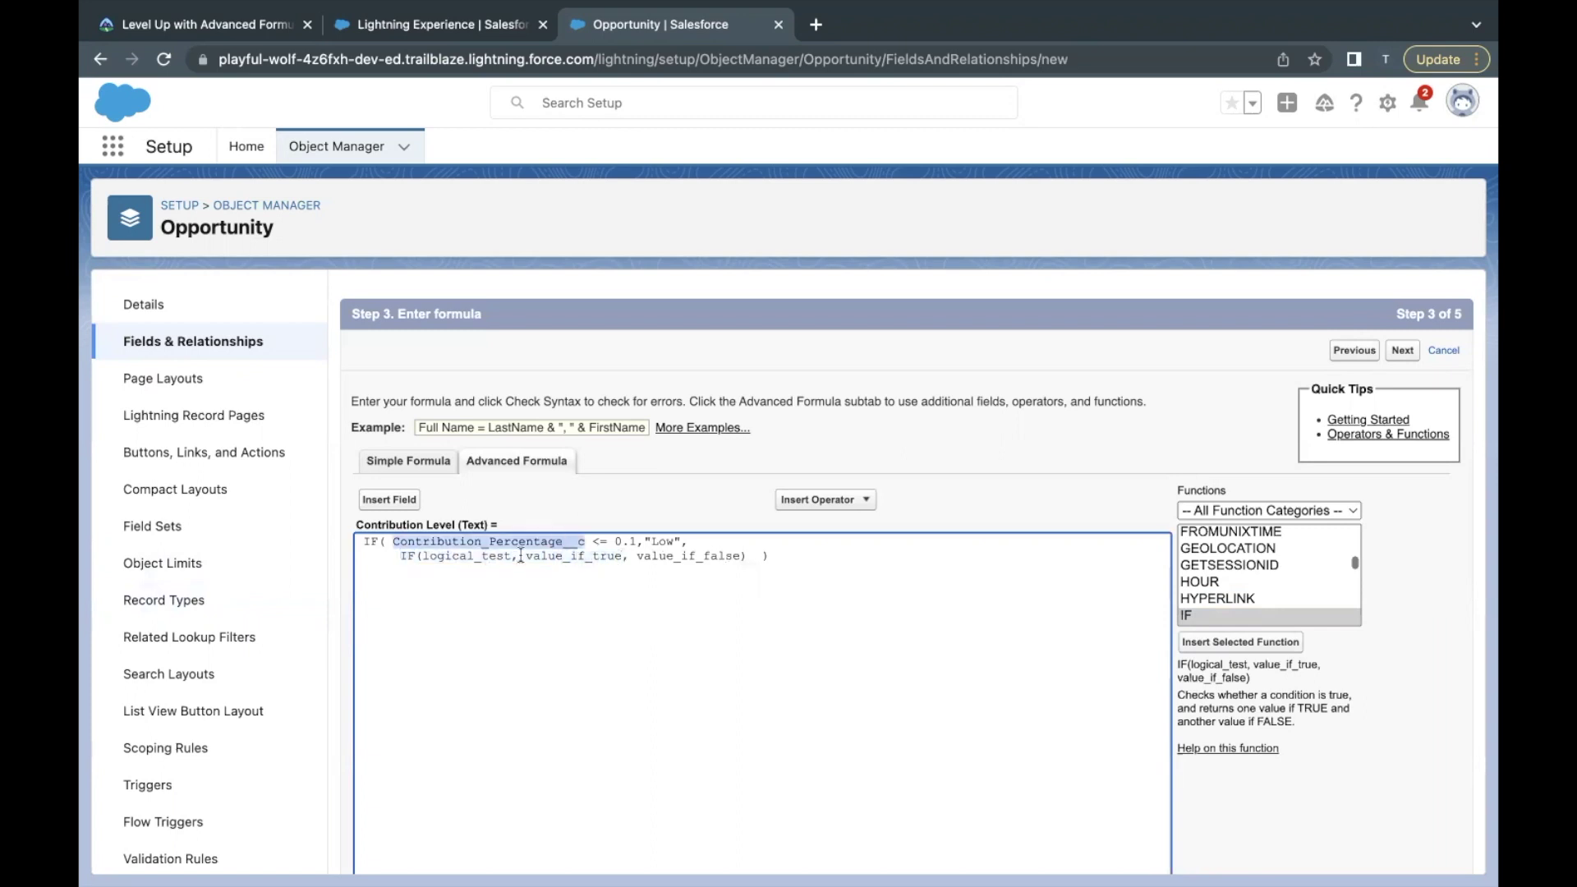
pyautogui.click(469, 545)
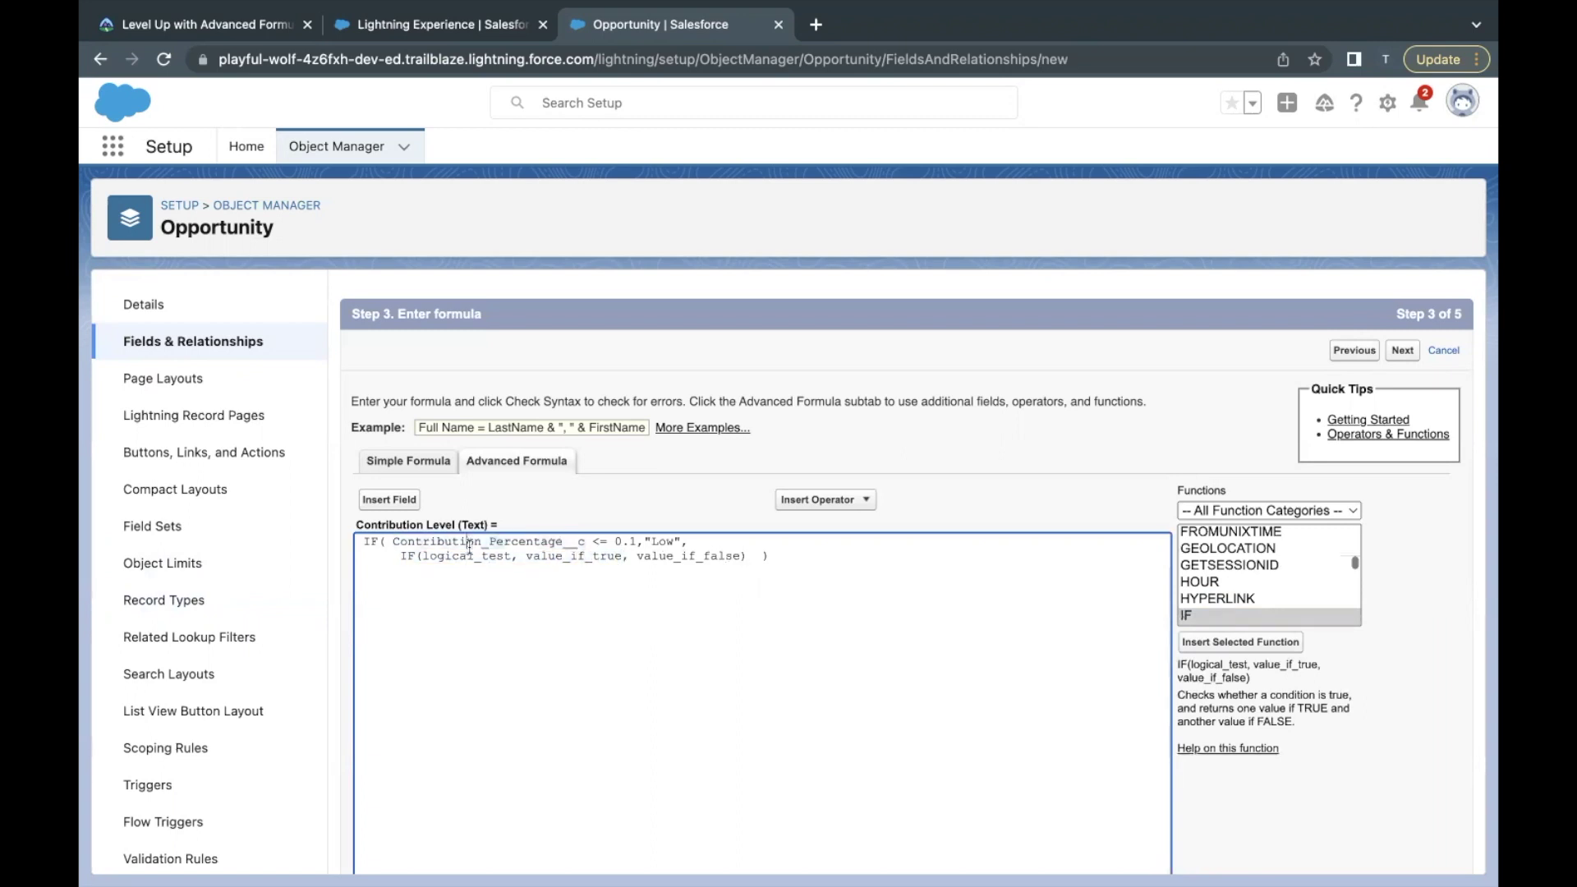
pyautogui.doubleClick(467, 558)
pyautogui.write('AND(Contribution_Percentage__c > 0.1,Contribution_Percentage__c < 0.4)')
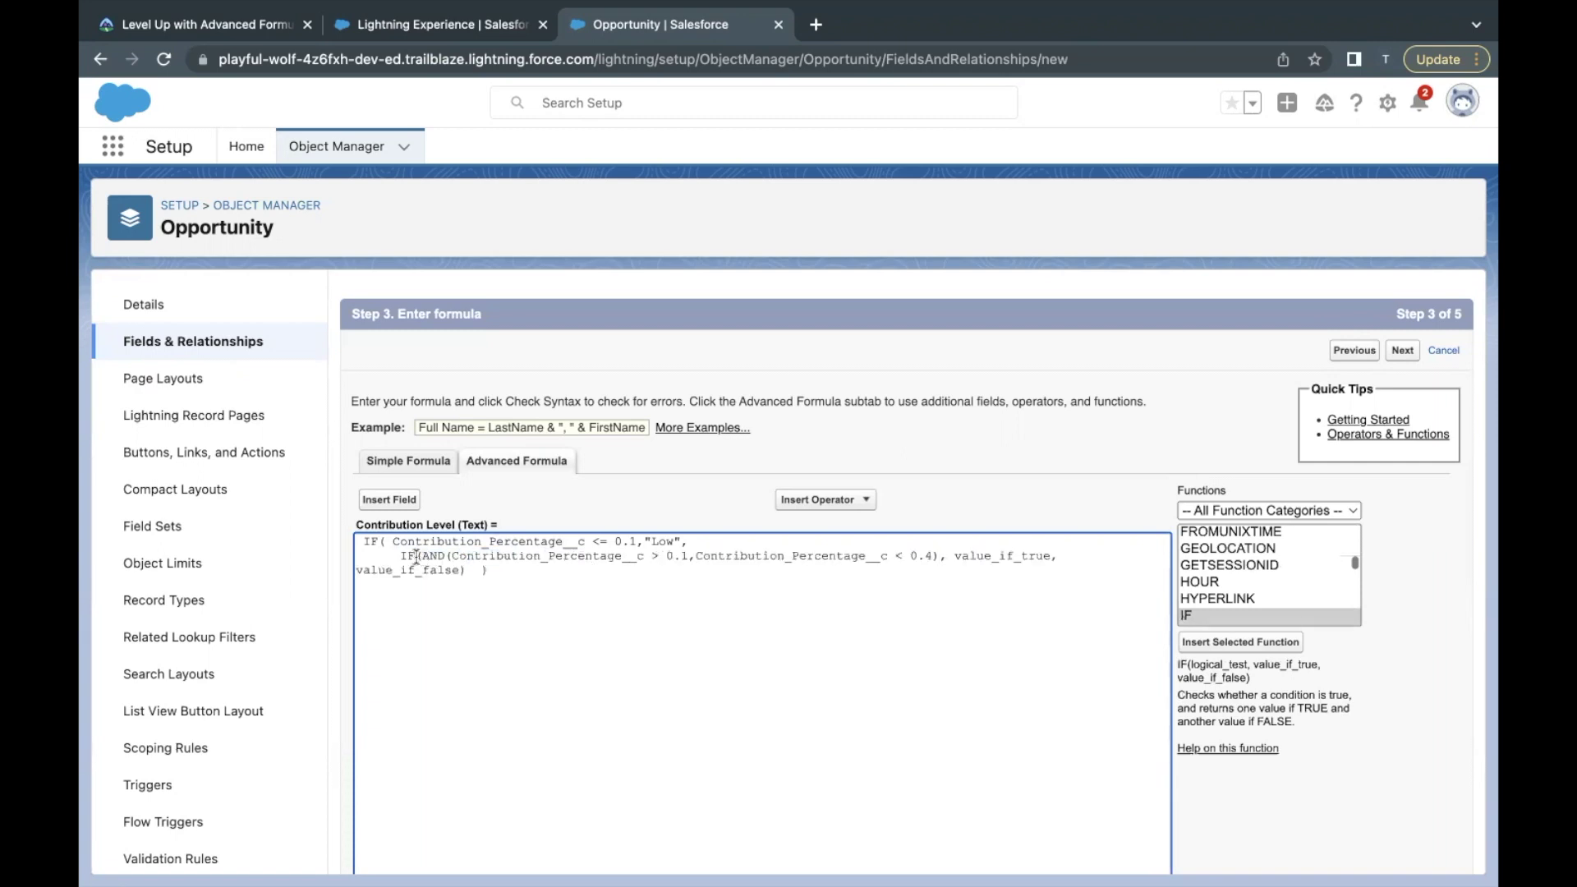
pyautogui.moveTo(422, 556)
pyautogui.mouseDown()
pyautogui.moveTo(941, 557)
pyautogui.moveTo(566, 539)
pyautogui.moveTo(452, 557)
pyautogui.mouseUp()
pyautogui.click(936, 555)
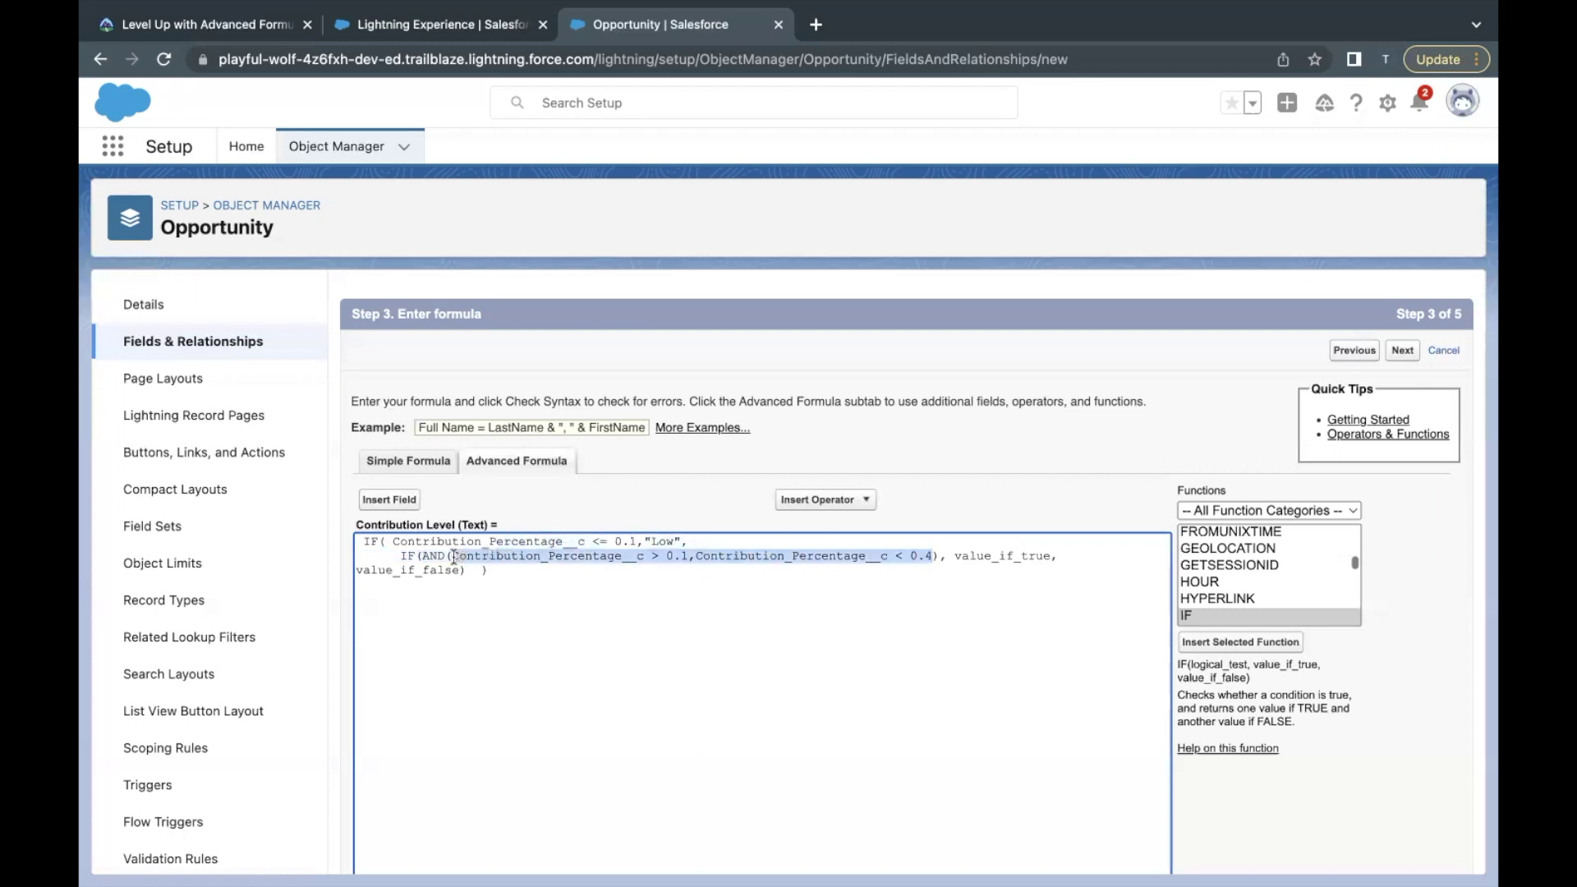
# Make the nested IF return "Medium" when true
pyautogui.moveTo(954, 556); pyautogui.dragTo(1053, 557)
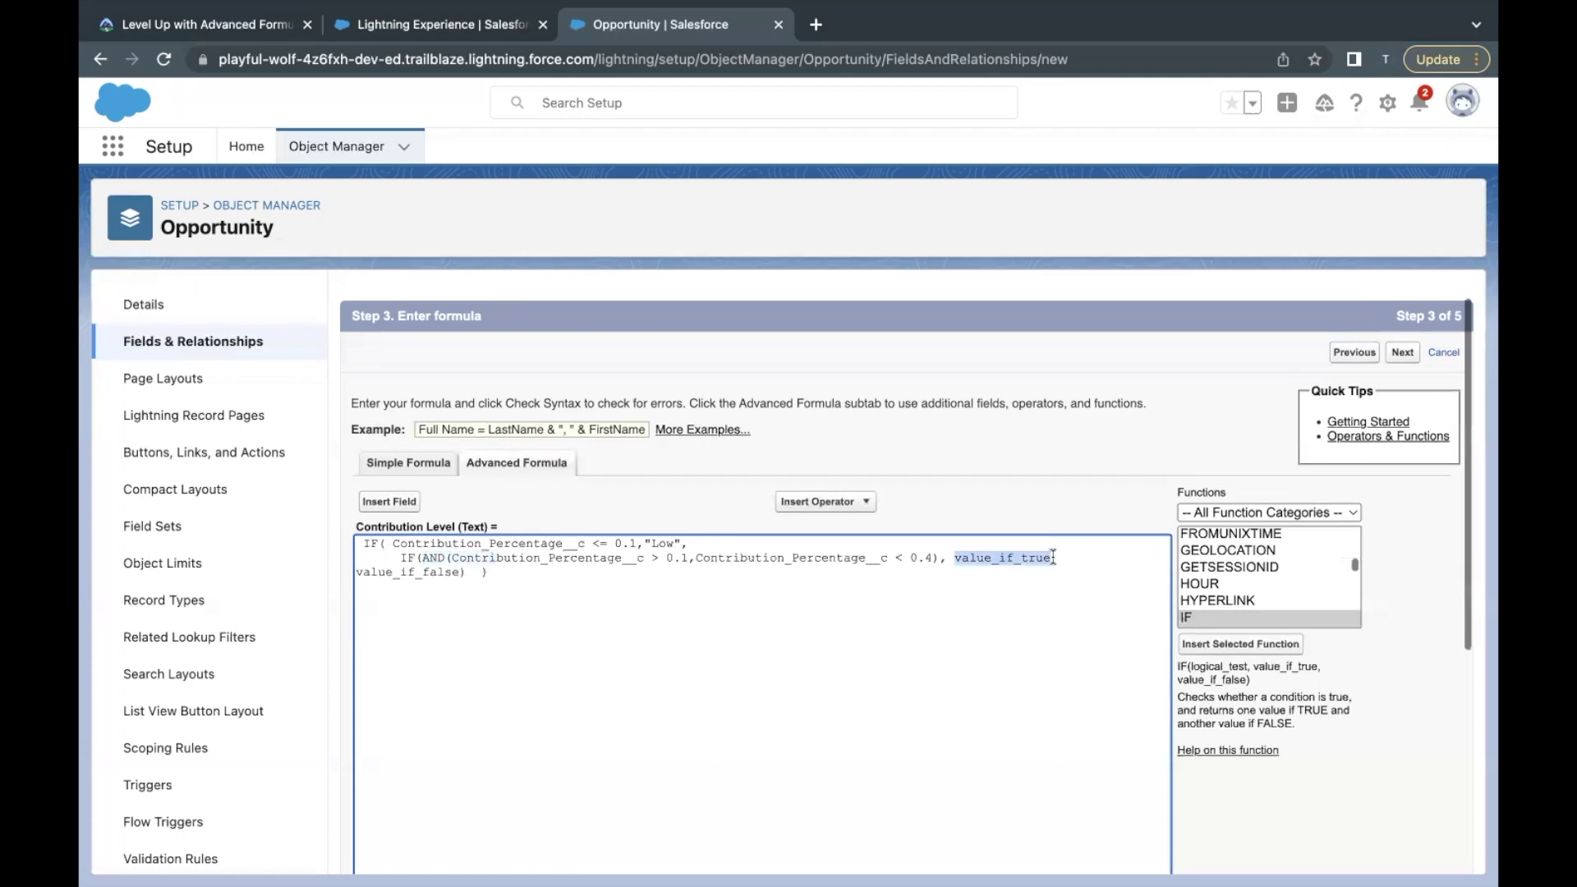
pyautogui.press('BackSpace')
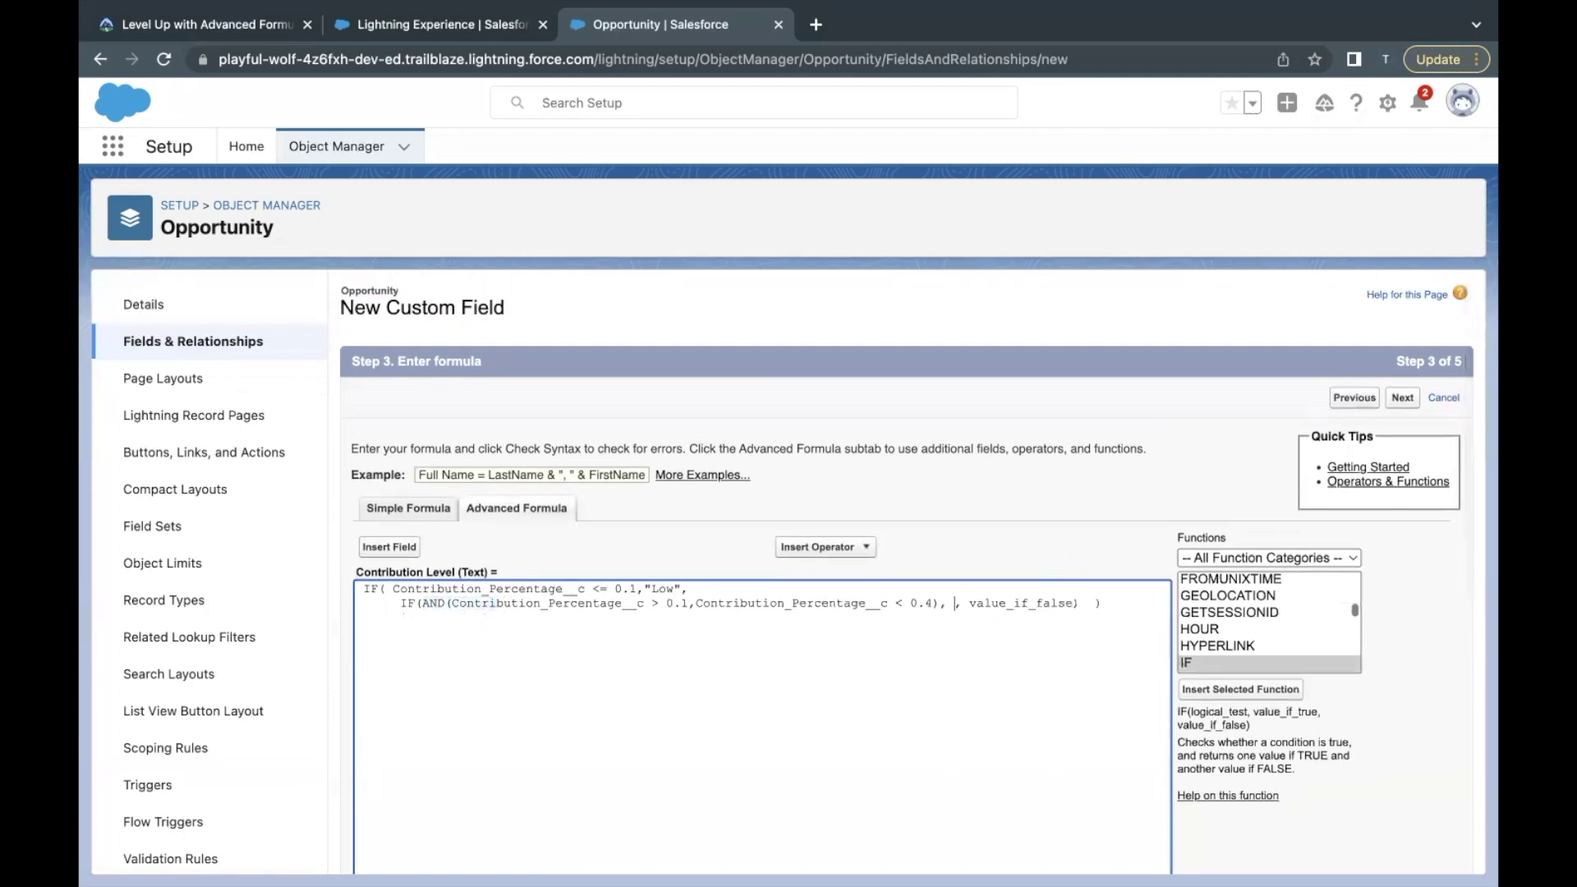
pyautogui.write('""')
pyautogui.write('Medium')
pyautogui.moveTo(450, 604); pyautogui.dragTo(639, 590)
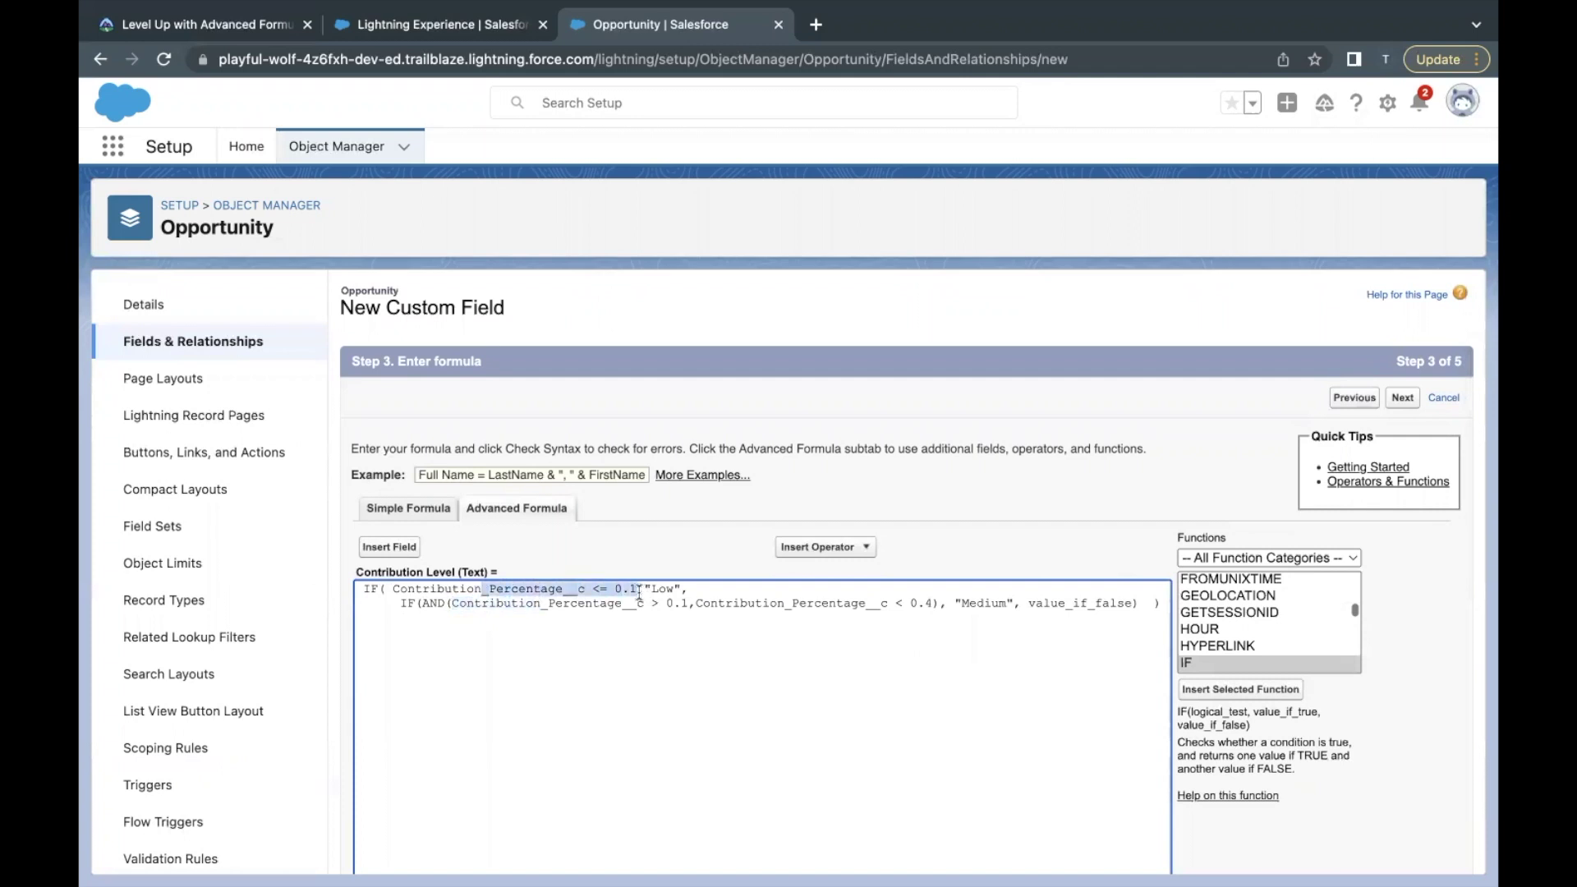
pyautogui.click(639, 590)
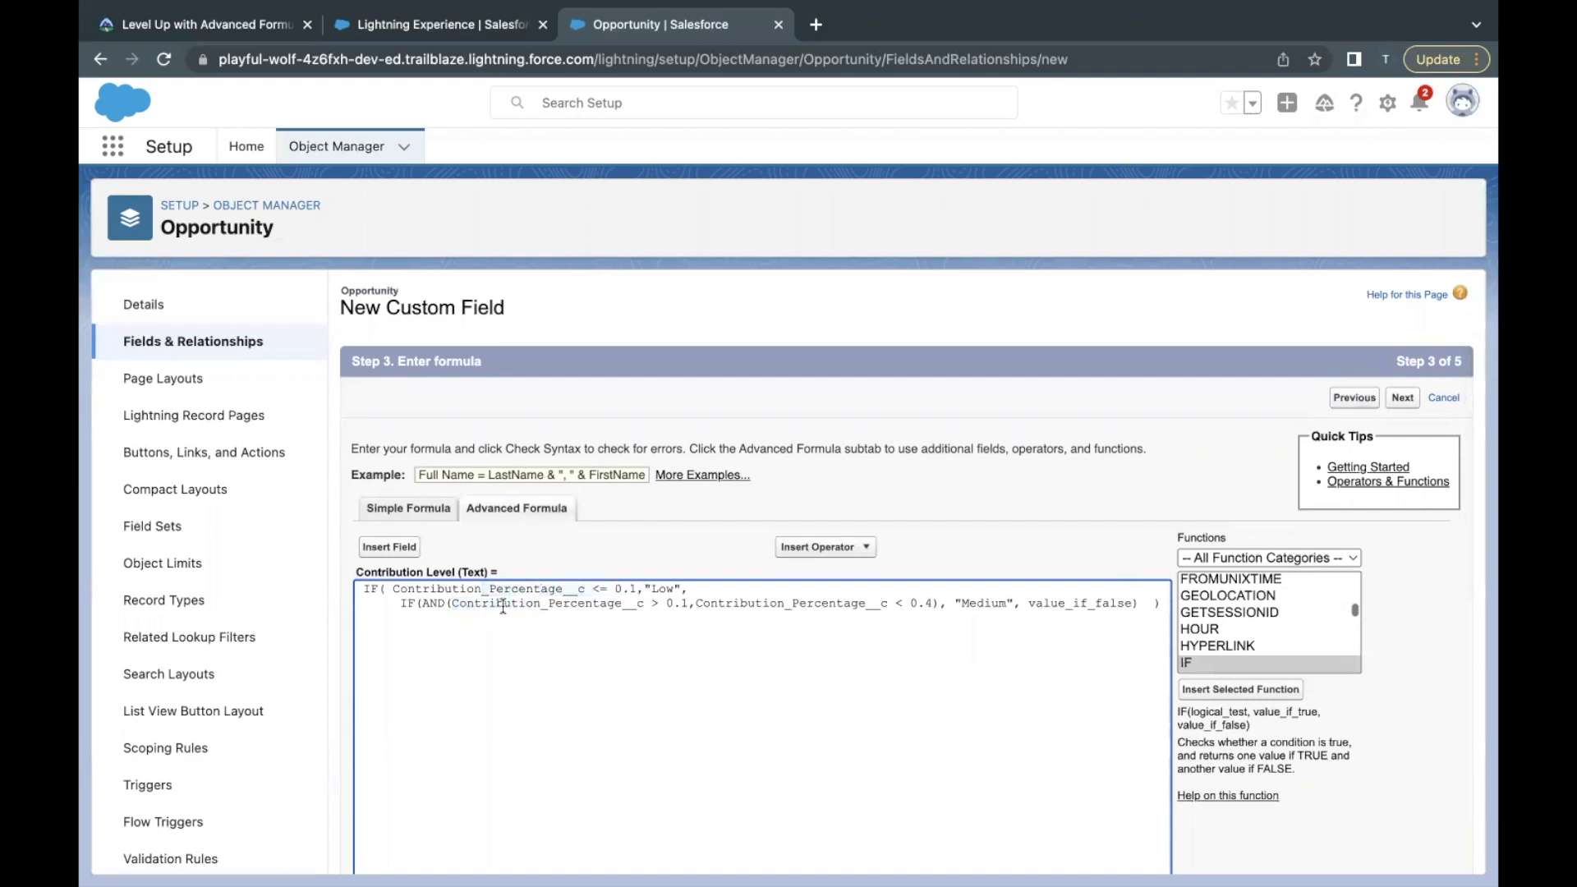
pyautogui.moveTo(429, 604); pyautogui.dragTo(936, 608)
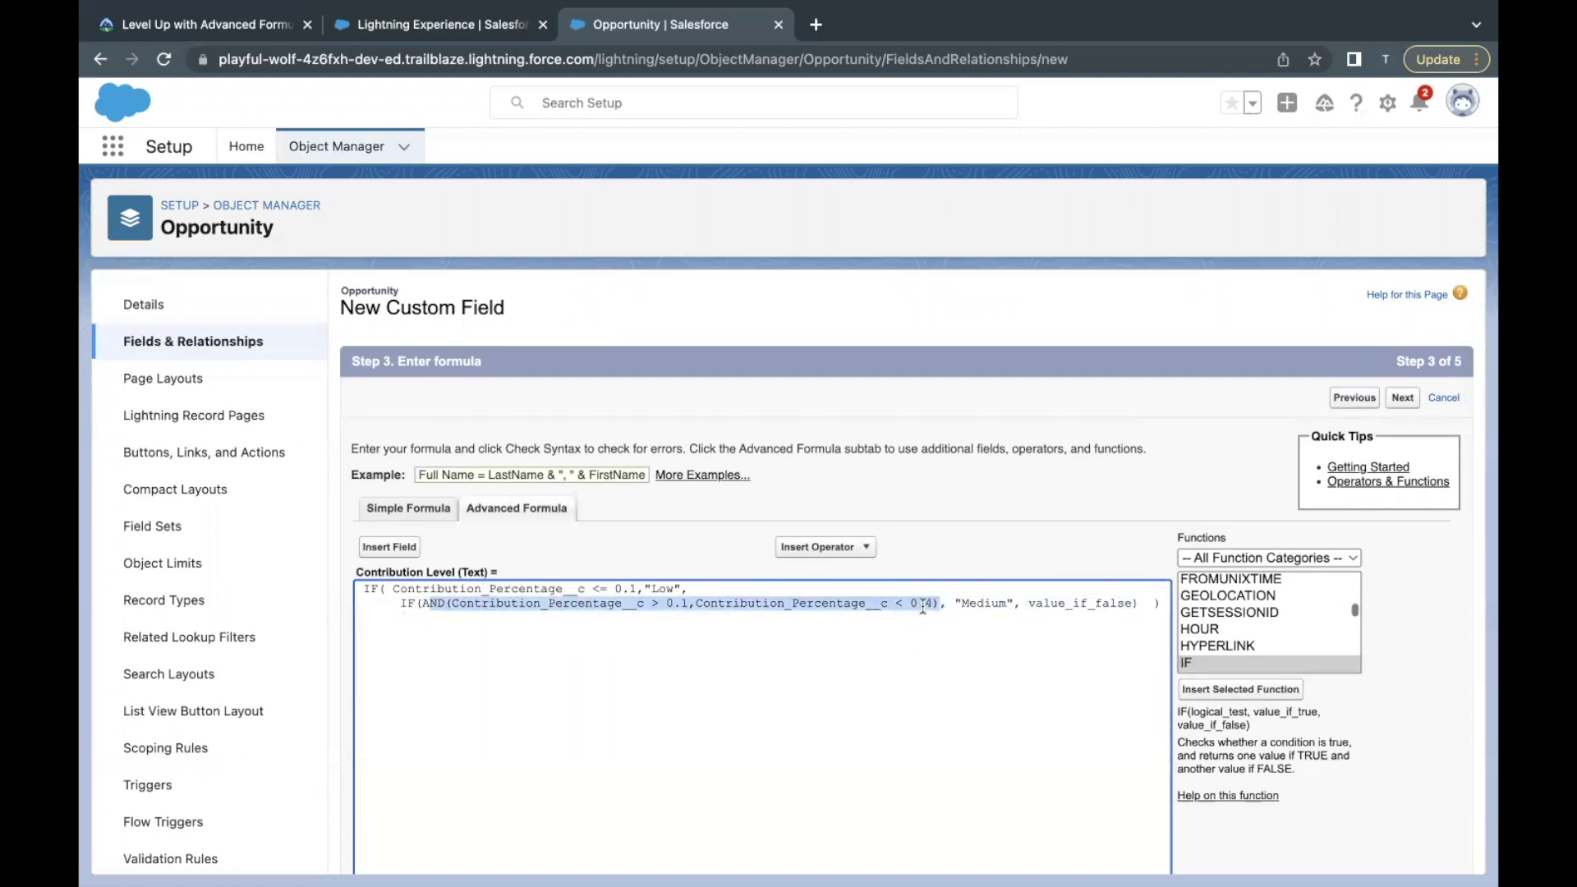
pyautogui.click(1036, 606)
# Set the false value to "High" and close the outer IF's parenthesis
pyautogui.doubleClick(1036, 606)
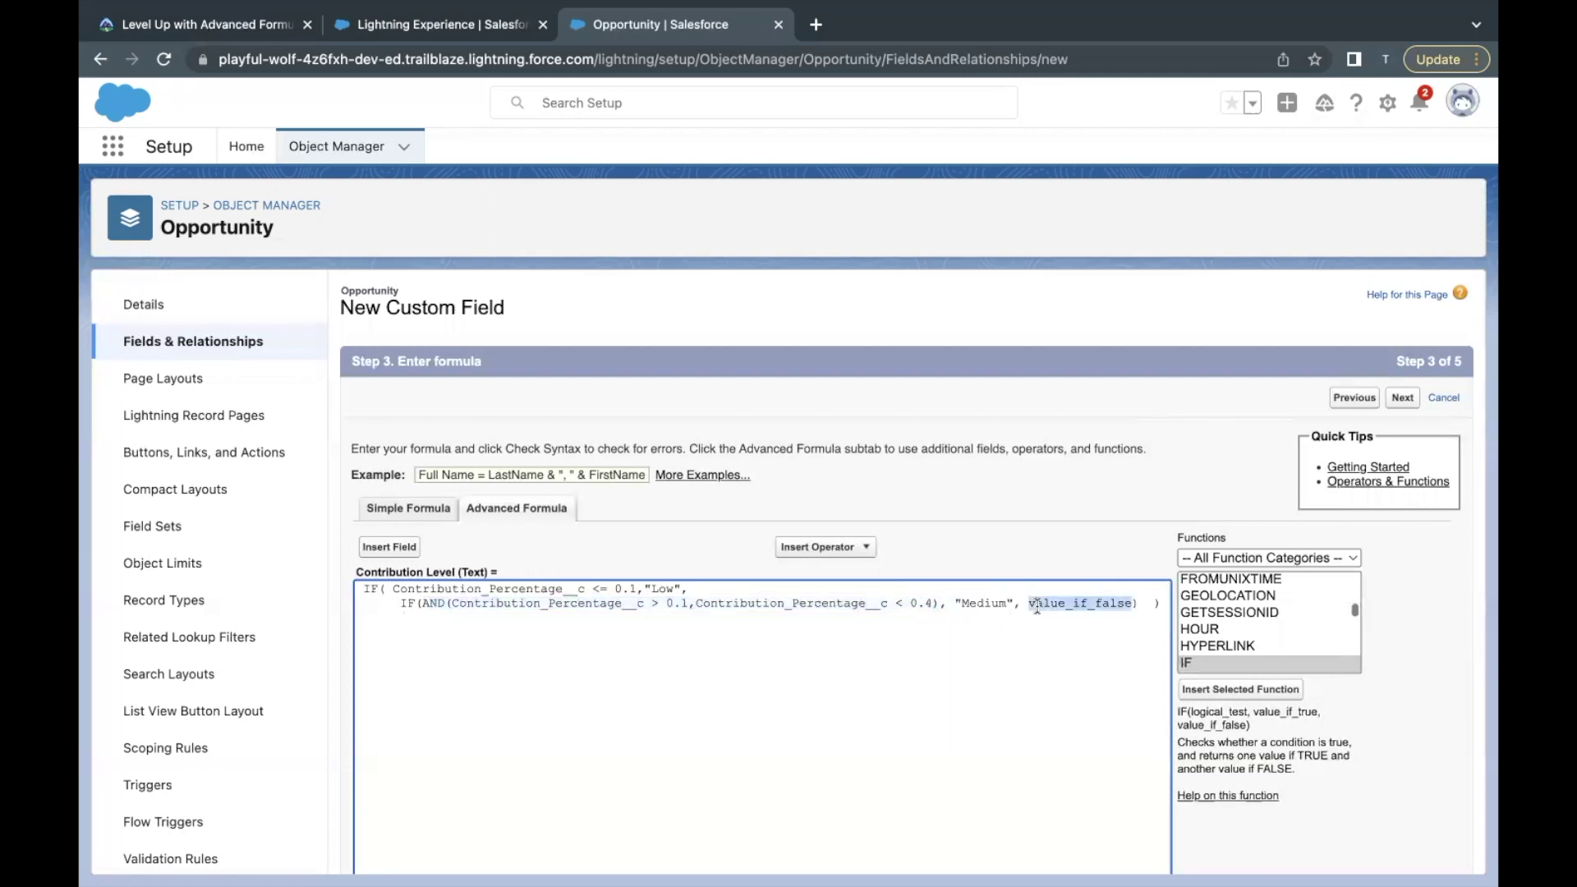
pyautogui.write('", "')
pyautogui.write('High')
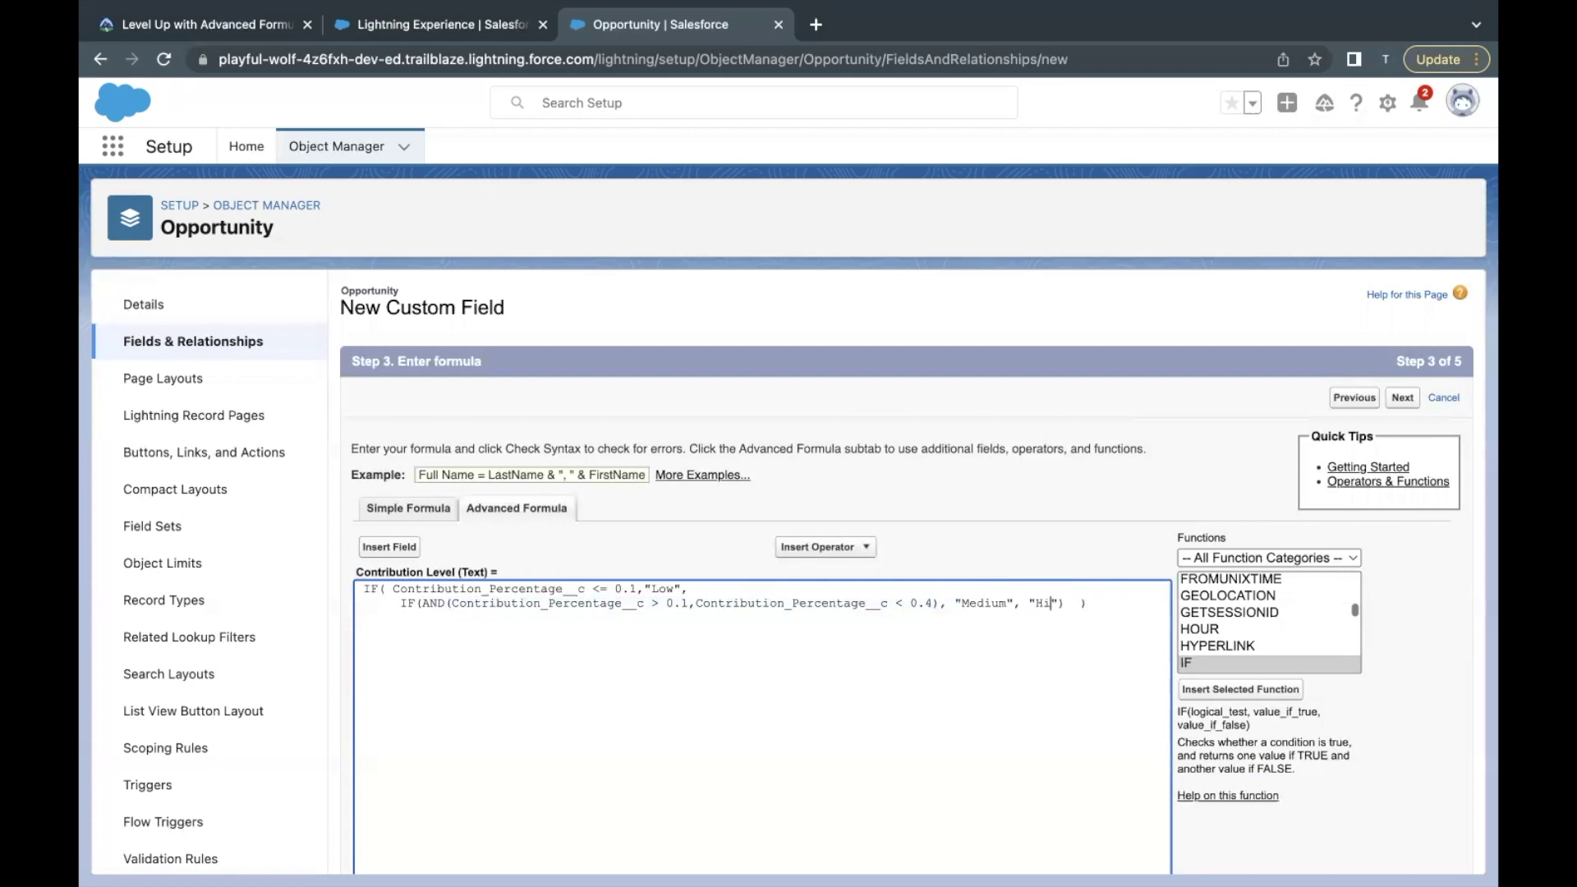
pyautogui.click(1098, 602)
pyautogui.write(')')
pyautogui.moveTo(365, 588); pyautogui.dragTo(735, 633)
pyautogui.click(860, 650)
pyautogui.scroll(-3, 595, 655)
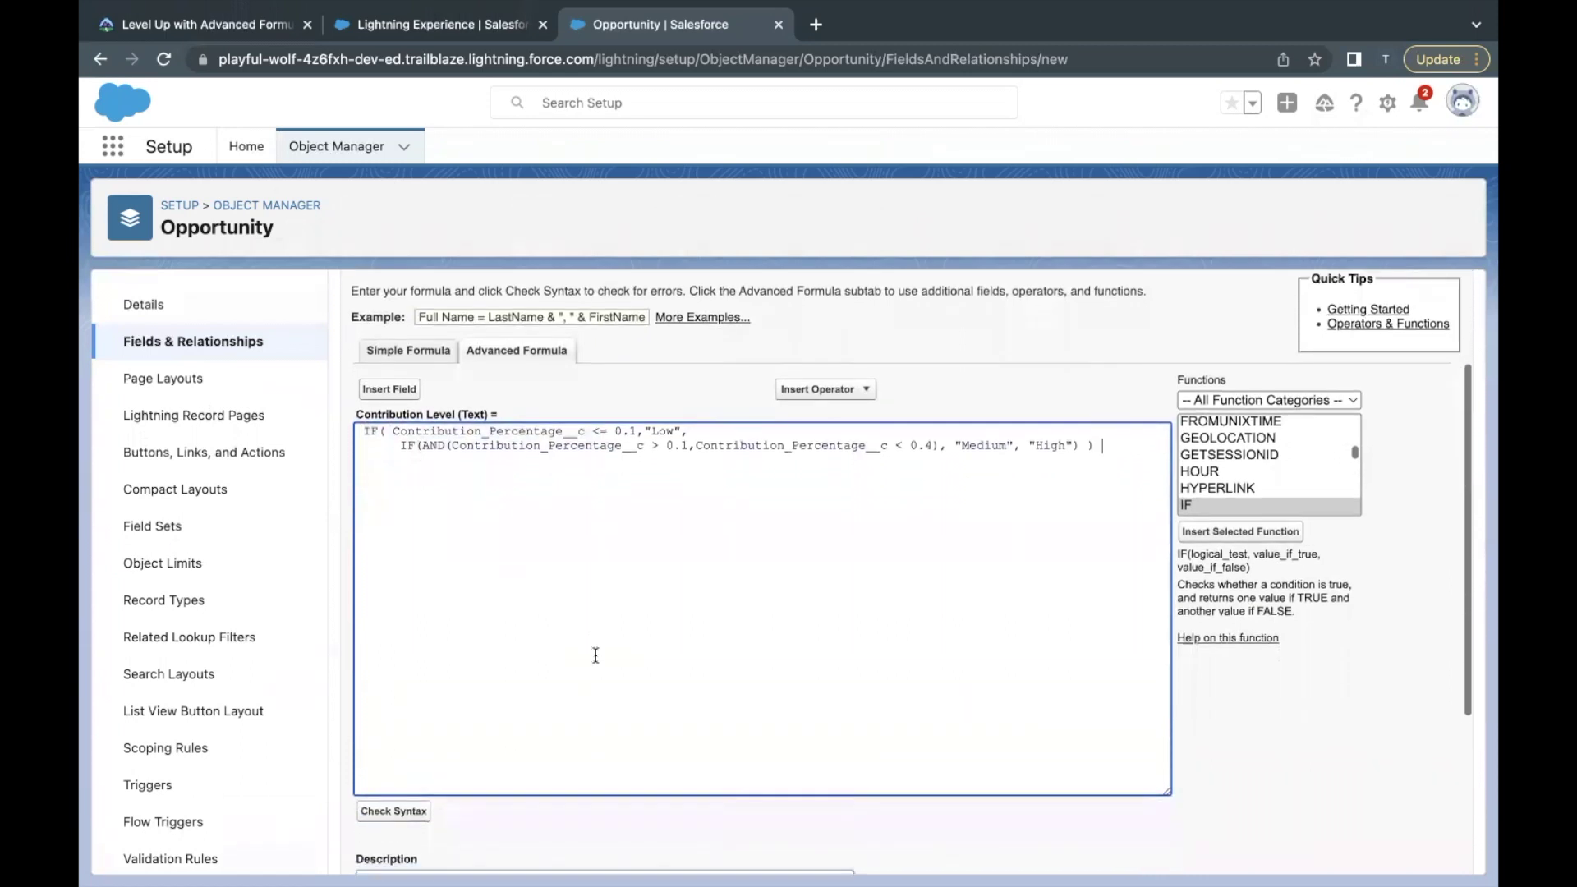
# Run Check Syntax and confirm the formula reports no errors
pyautogui.click(394, 811)
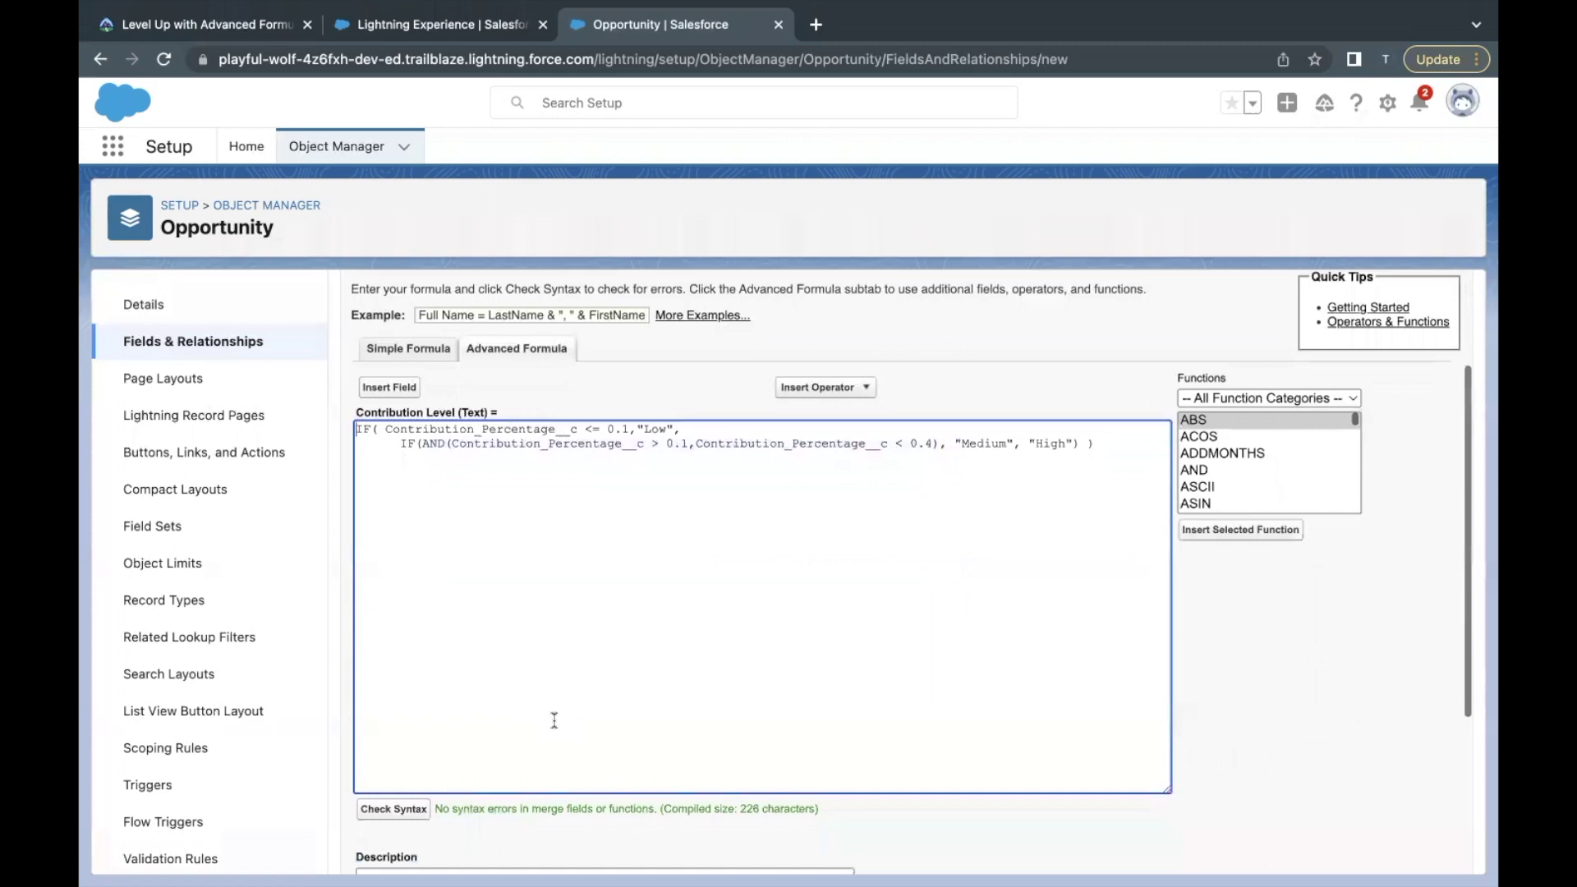
pyautogui.moveTo(454, 799); pyautogui.dragTo(572, 797)
pyautogui.click(687, 553)
pyautogui.scroll(1, 687, 552)
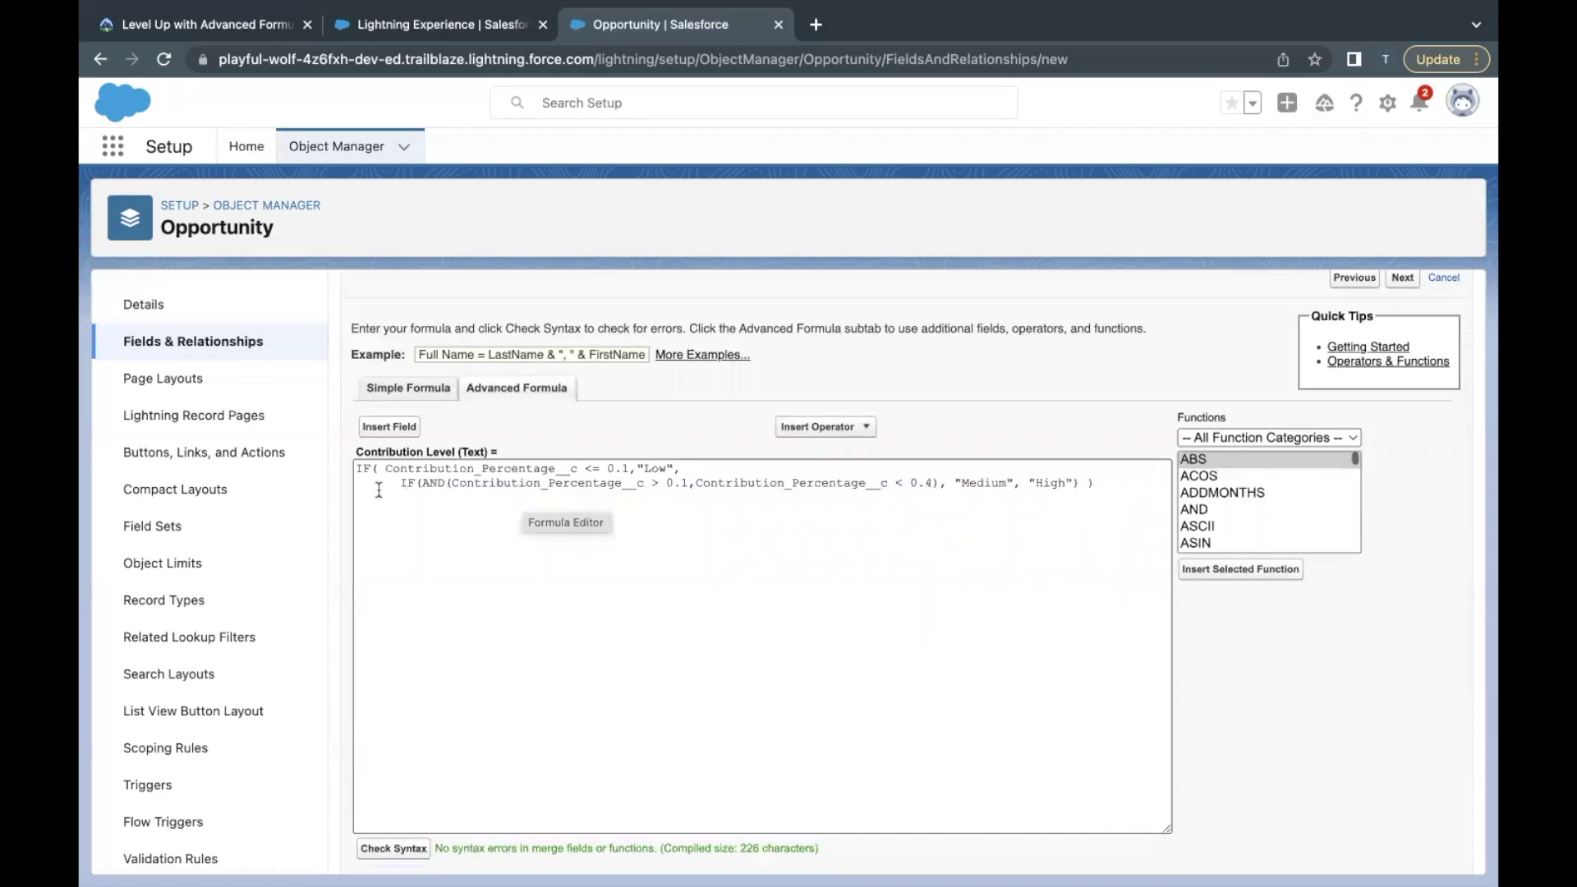
# Check the formula's Low, Medium and High conditions against the challenge thresholds
pyautogui.moveTo(385, 470); pyautogui.dragTo(627, 465)
pyautogui.moveTo(637, 464); pyautogui.dragTo(675, 464)
pyautogui.click(559, 465)
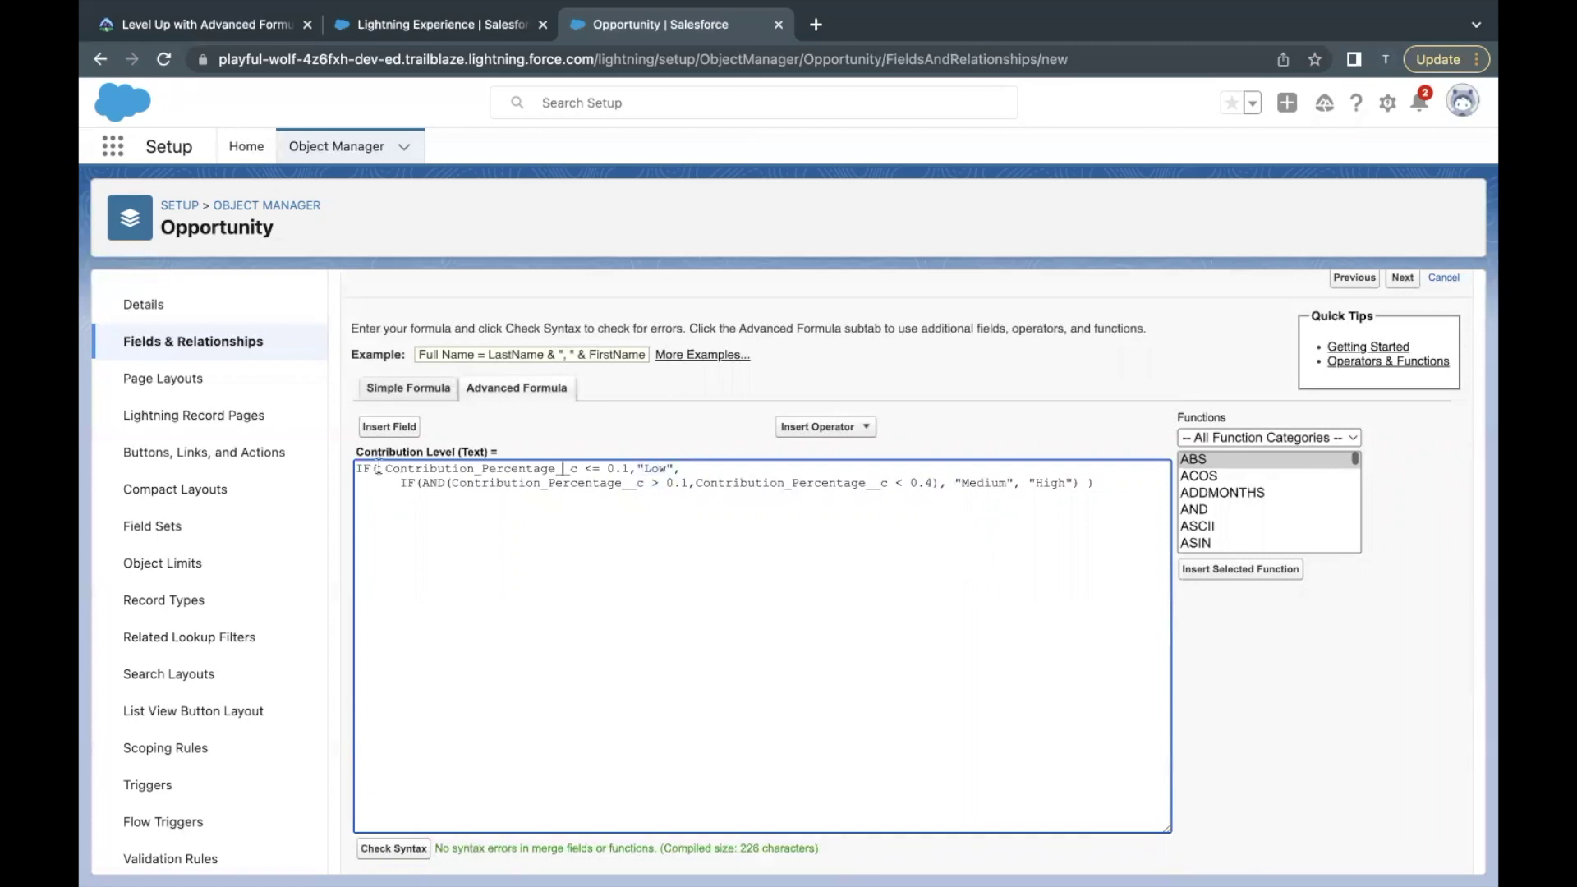
pyautogui.moveTo(357, 468); pyautogui.dragTo(1081, 482)
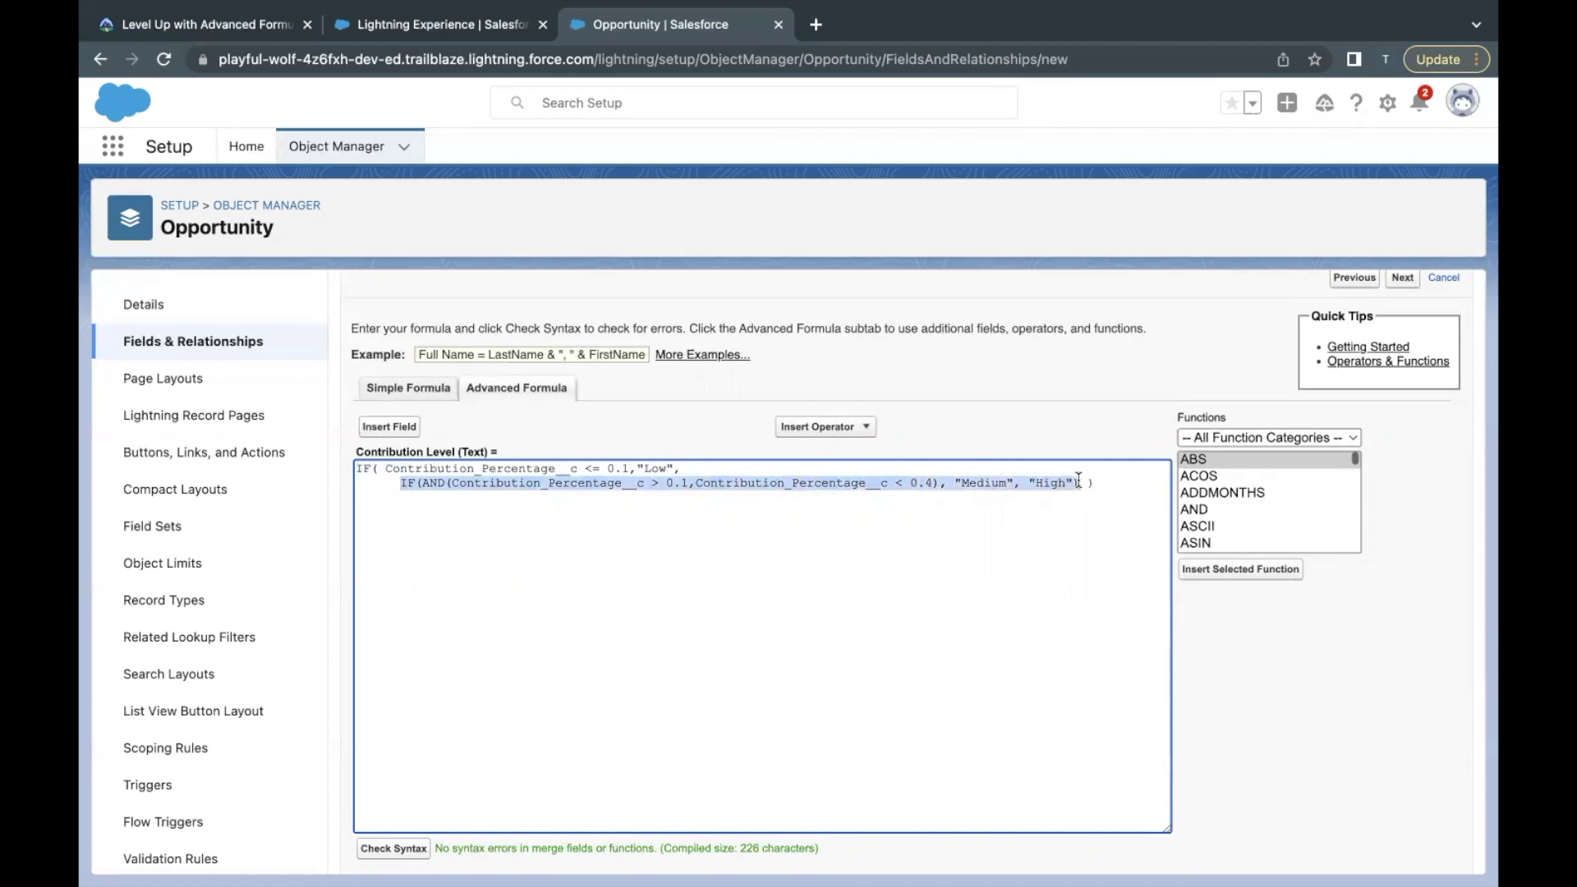
pyautogui.click(616, 475)
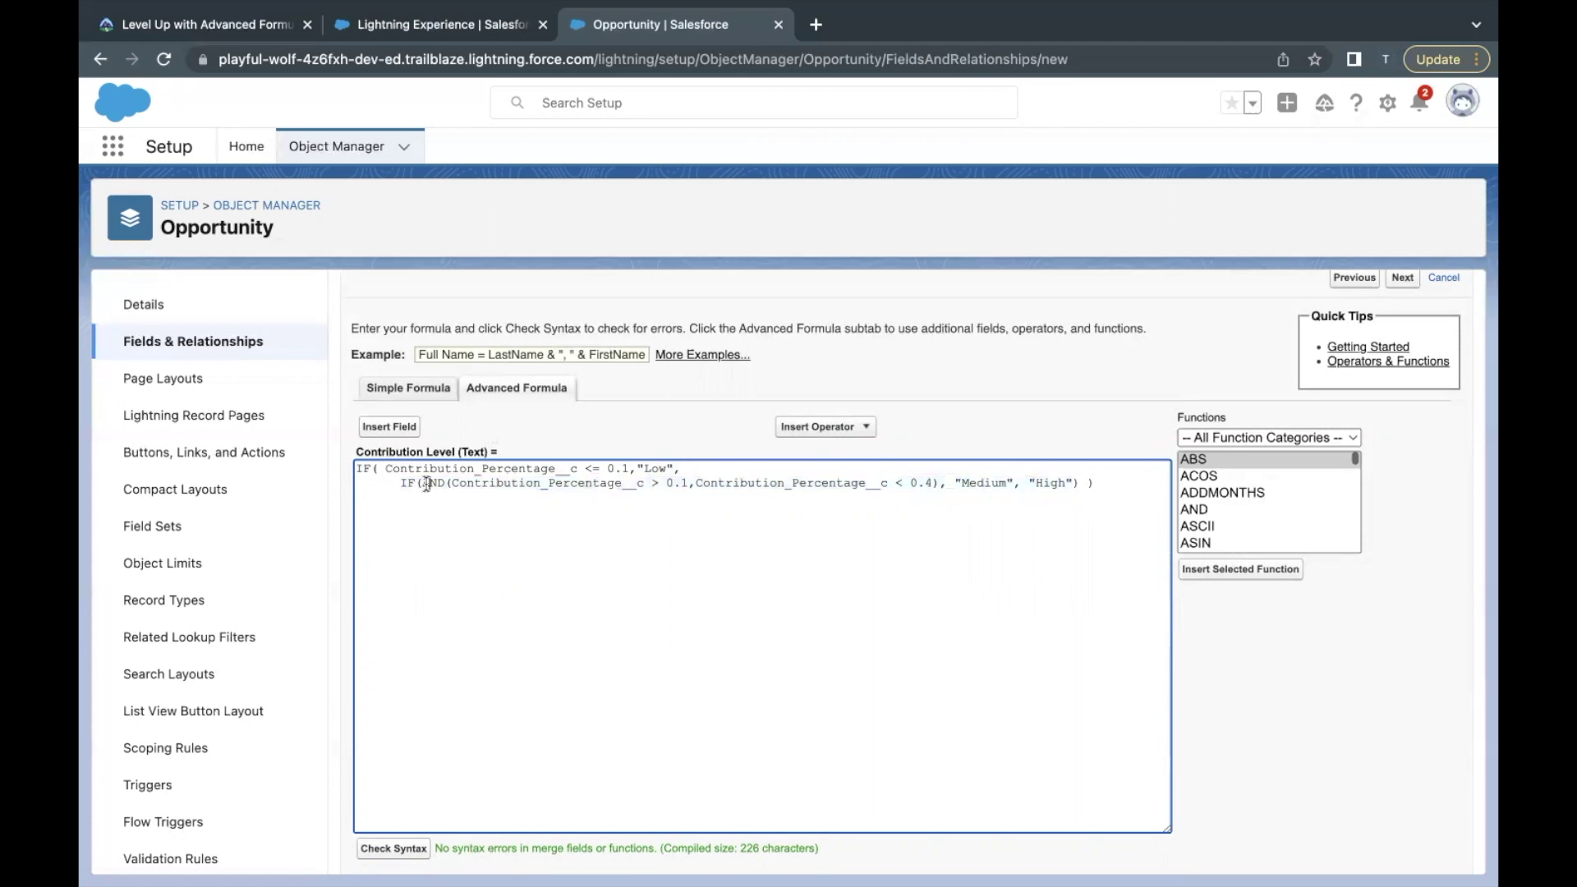
pyautogui.doubleClick(498, 483)
pyautogui.doubleClick(739, 483)
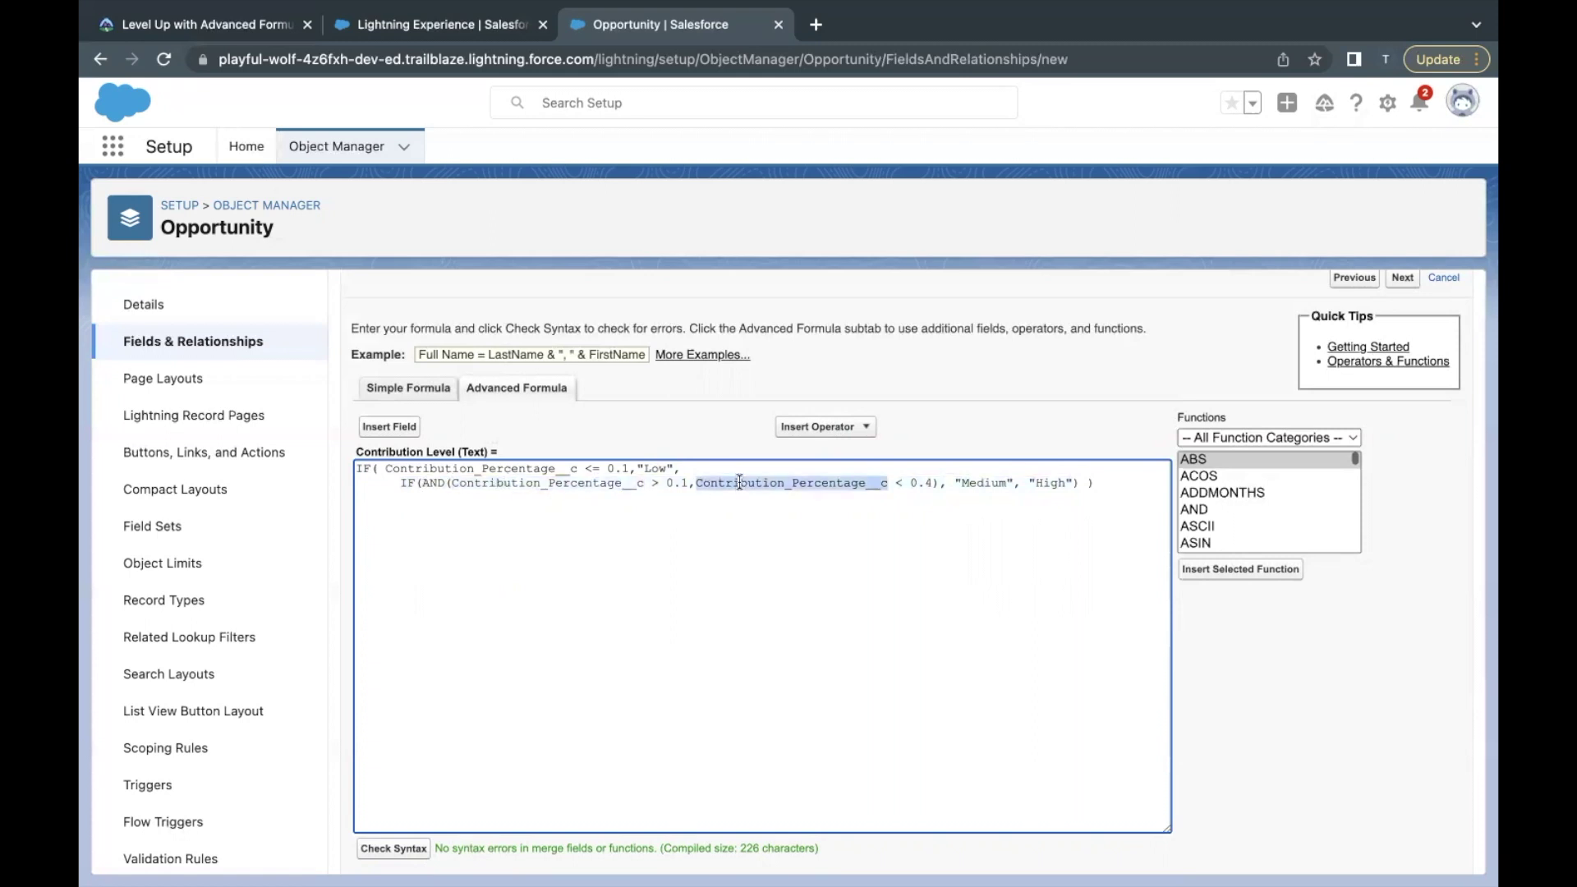
pyautogui.moveTo(423, 483); pyautogui.dragTo(873, 483)
pyautogui.click(975, 487)
pyautogui.doubleClick(974, 486)
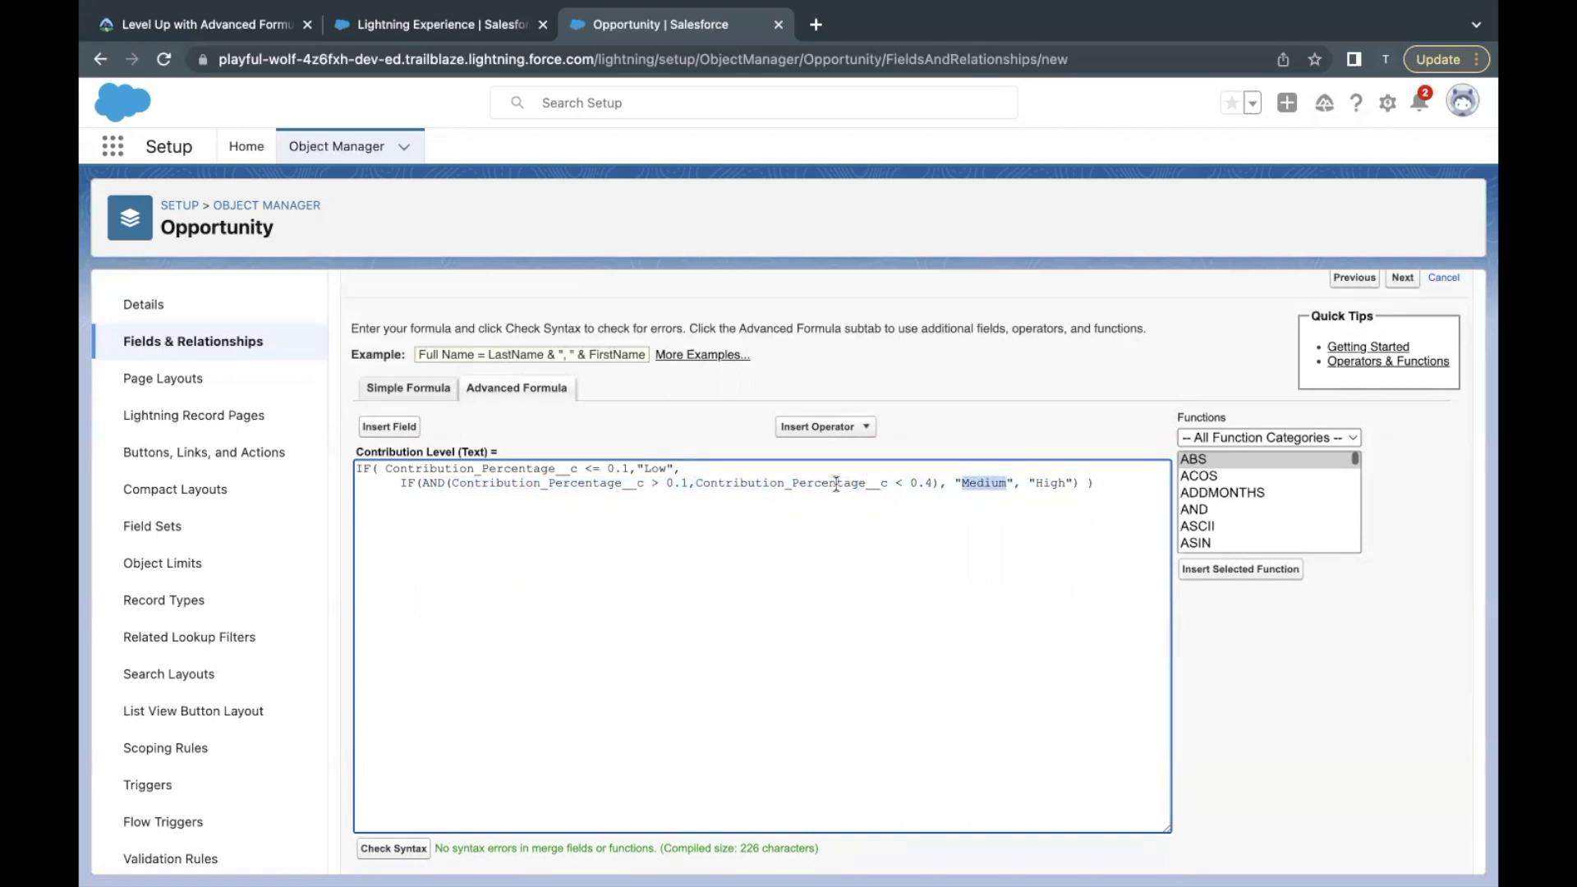
pyautogui.moveTo(942, 483); pyautogui.dragTo(573, 483)
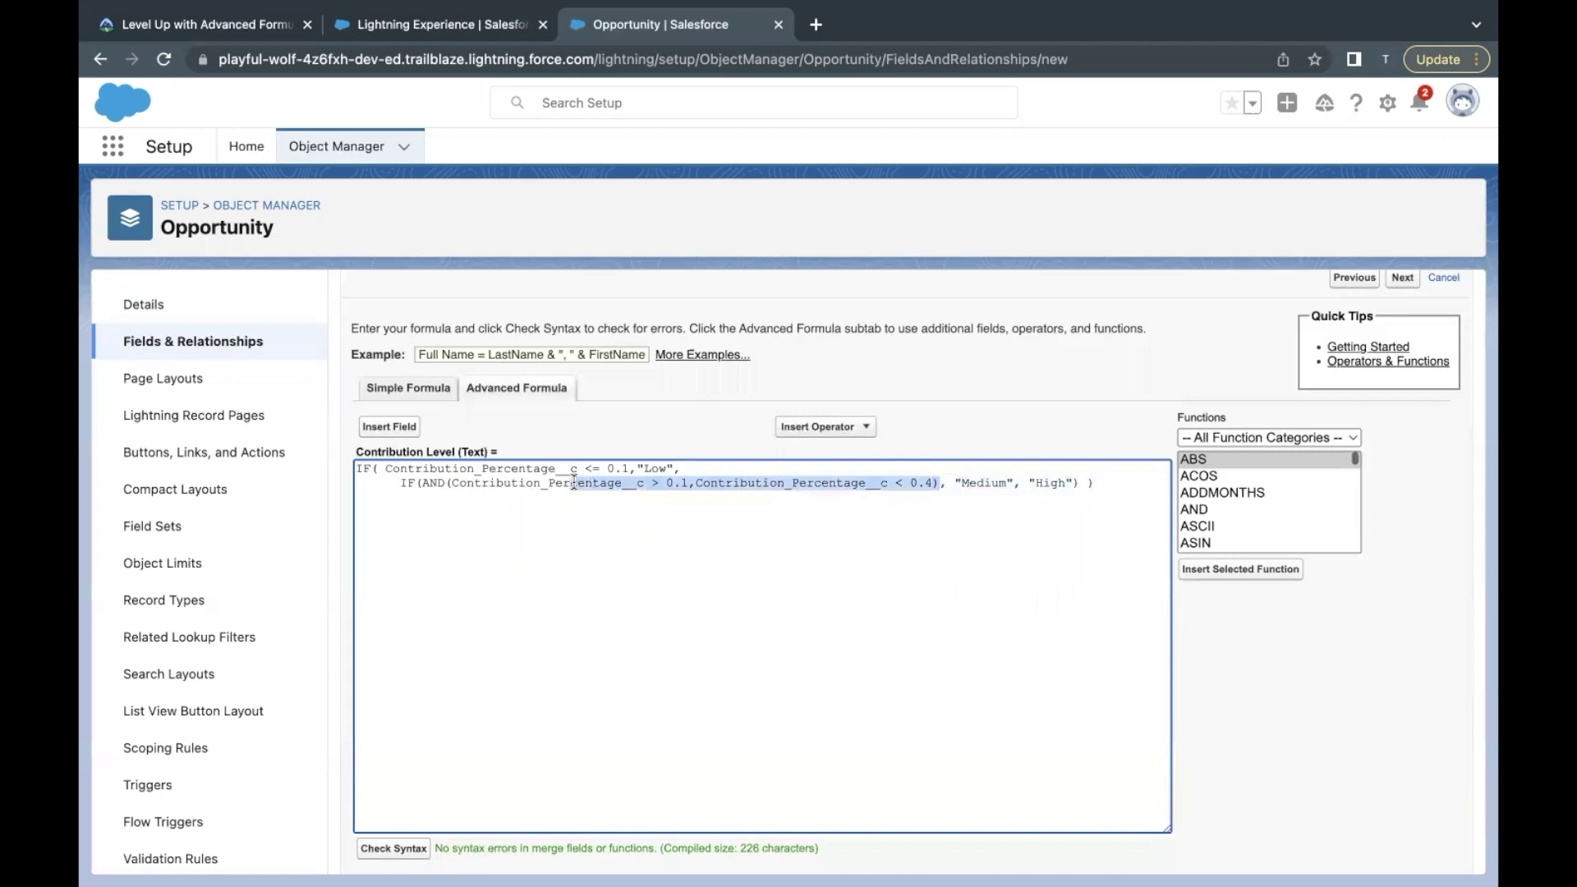
pyautogui.doubleClick(1043, 483)
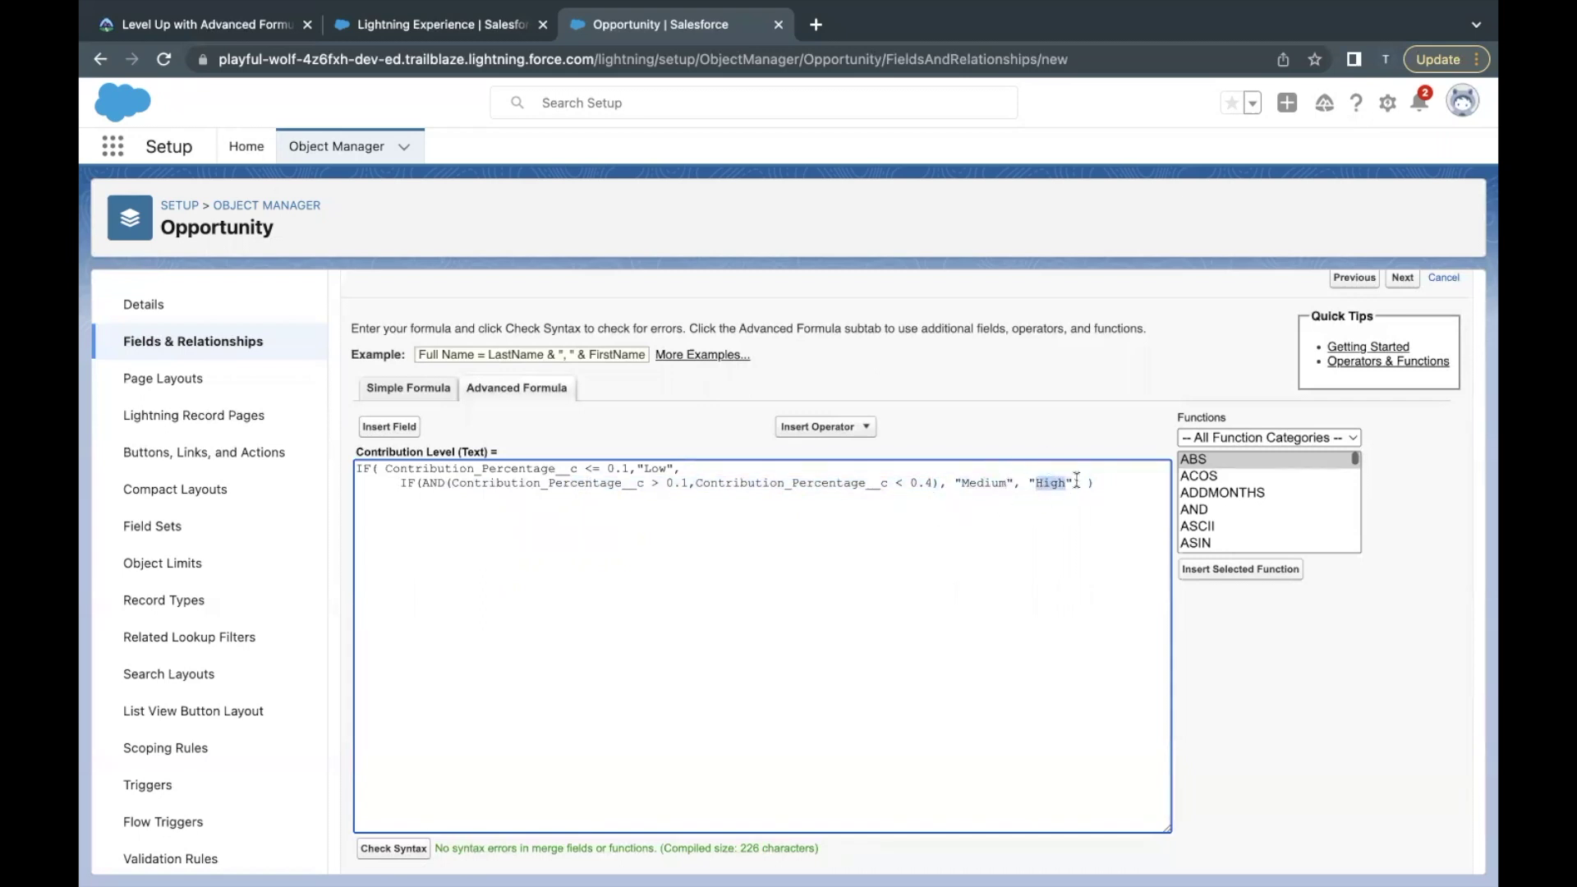
pyautogui.click(239, 31)
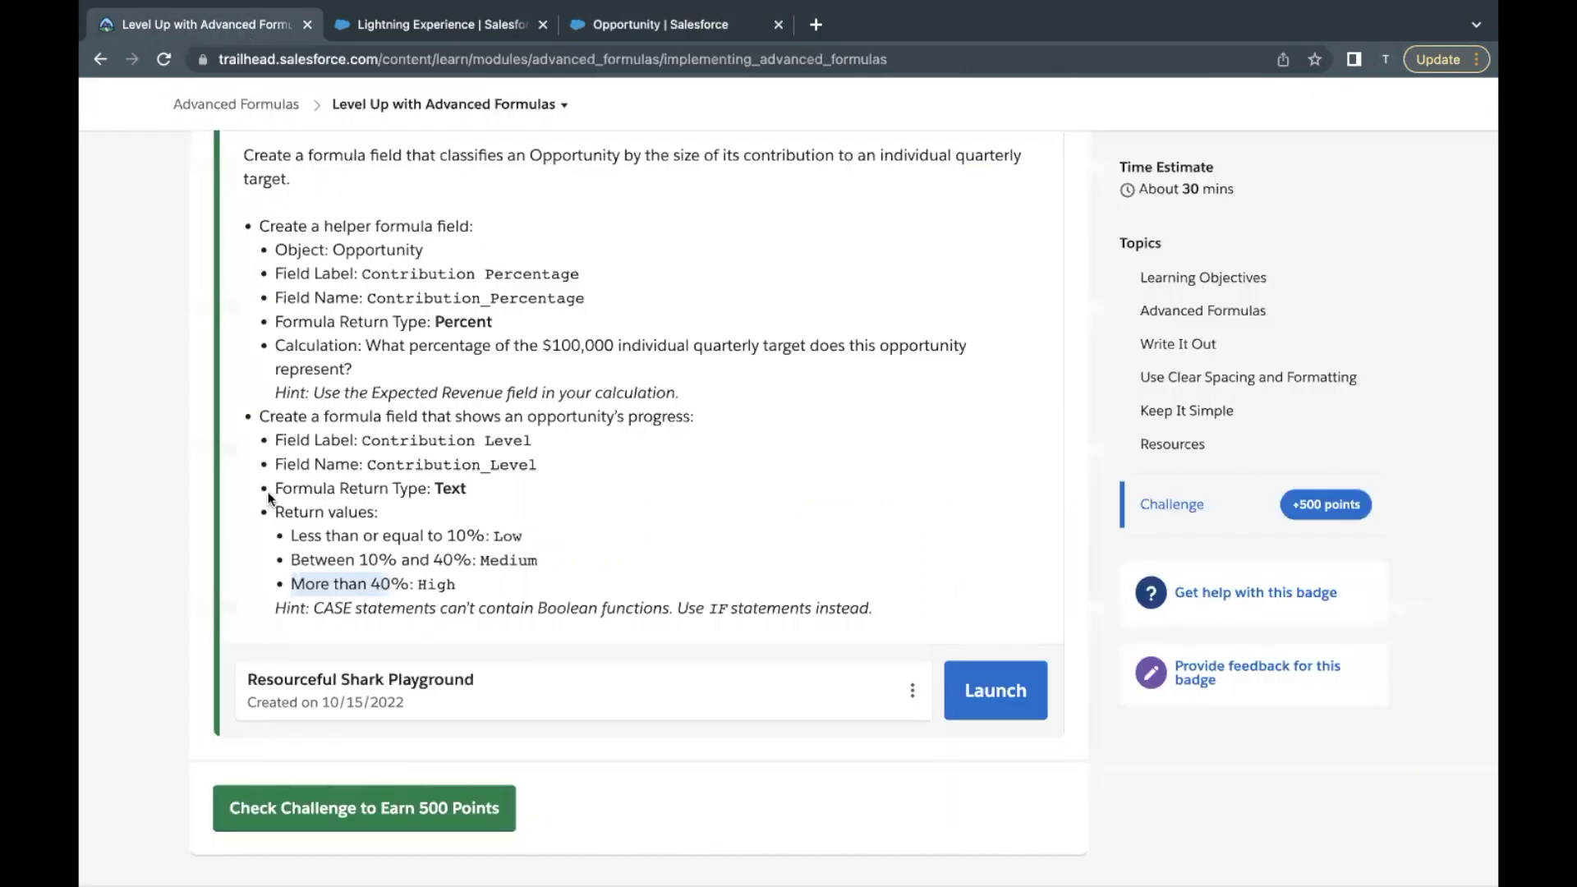
pyautogui.moveTo(290, 587); pyautogui.dragTo(458, 588)
# Make Contribution Level visible to all profiles, keep all three page layouts, and save
pyautogui.moveTo(642, 26)
pyautogui.click(625, 74)
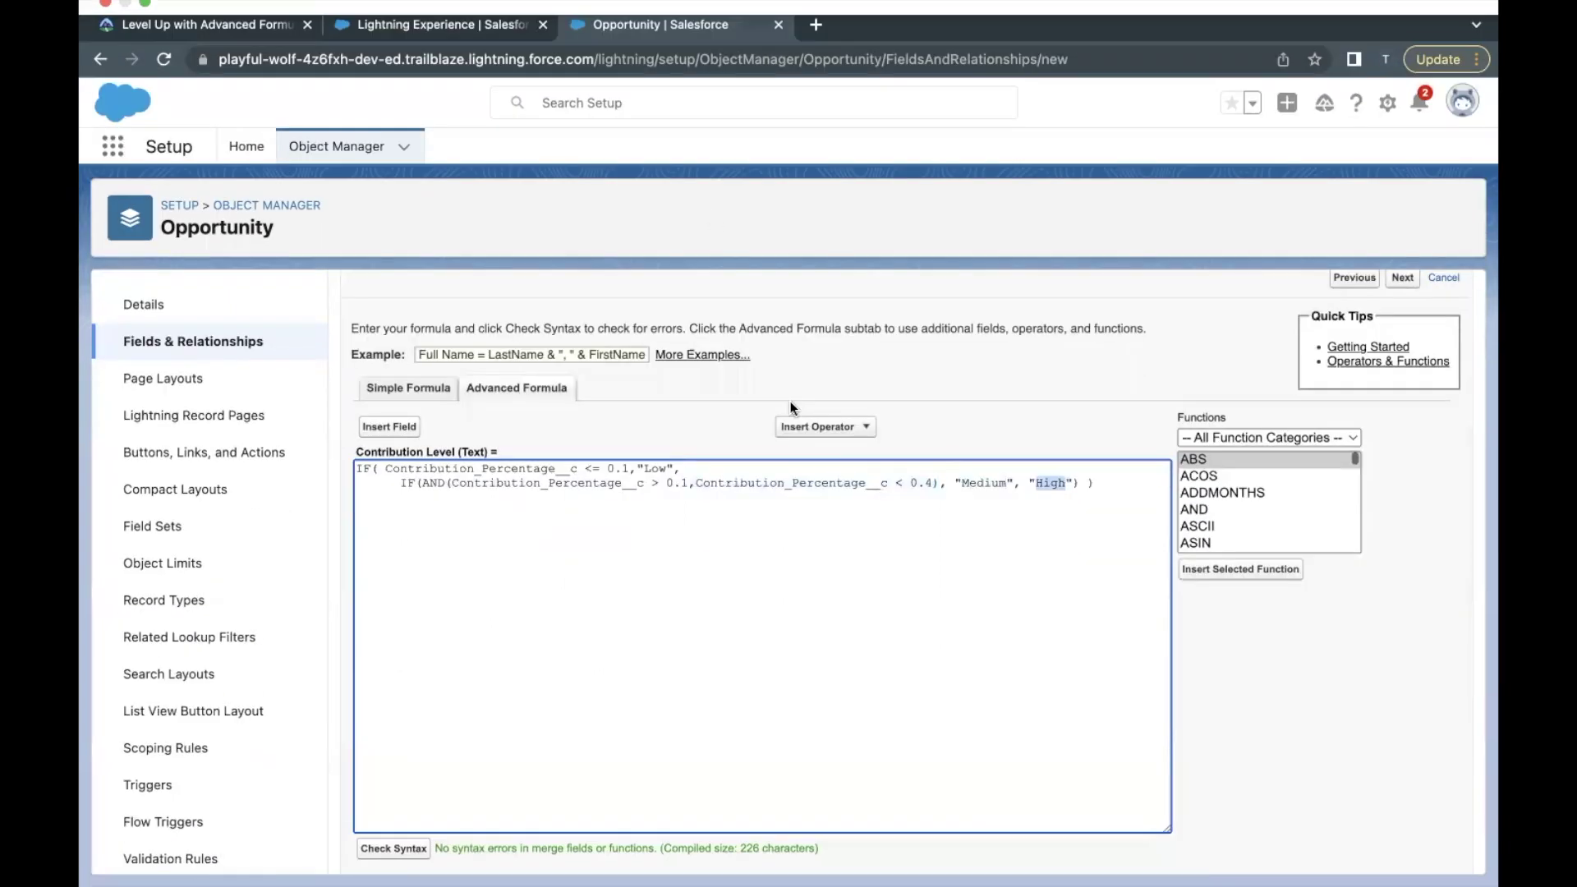
pyautogui.click(877, 482)
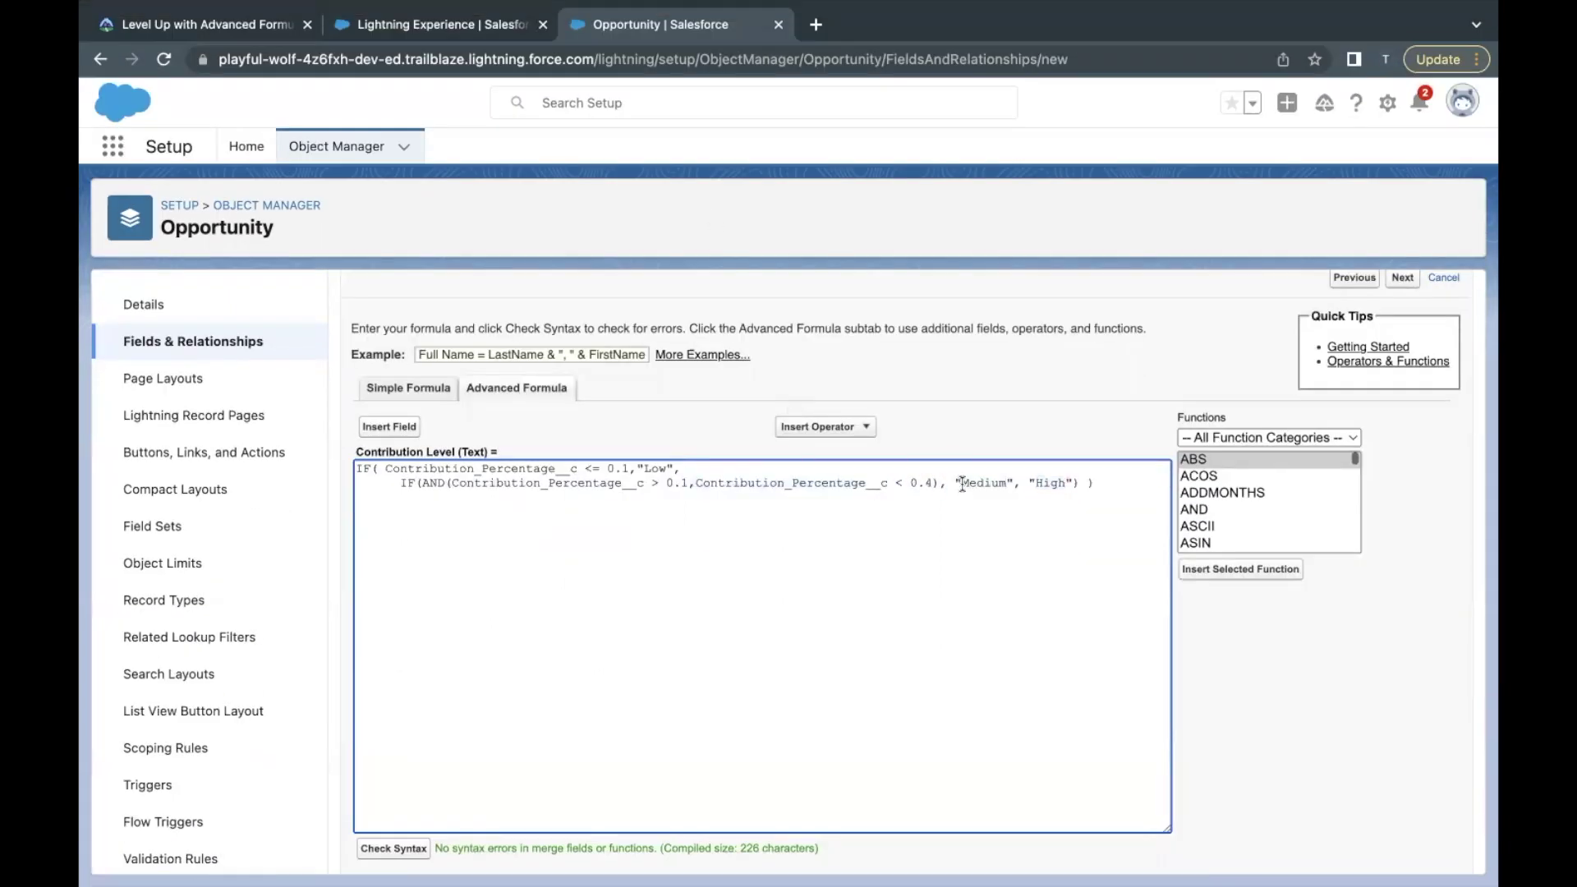
pyautogui.scroll(-5, 833, 470)
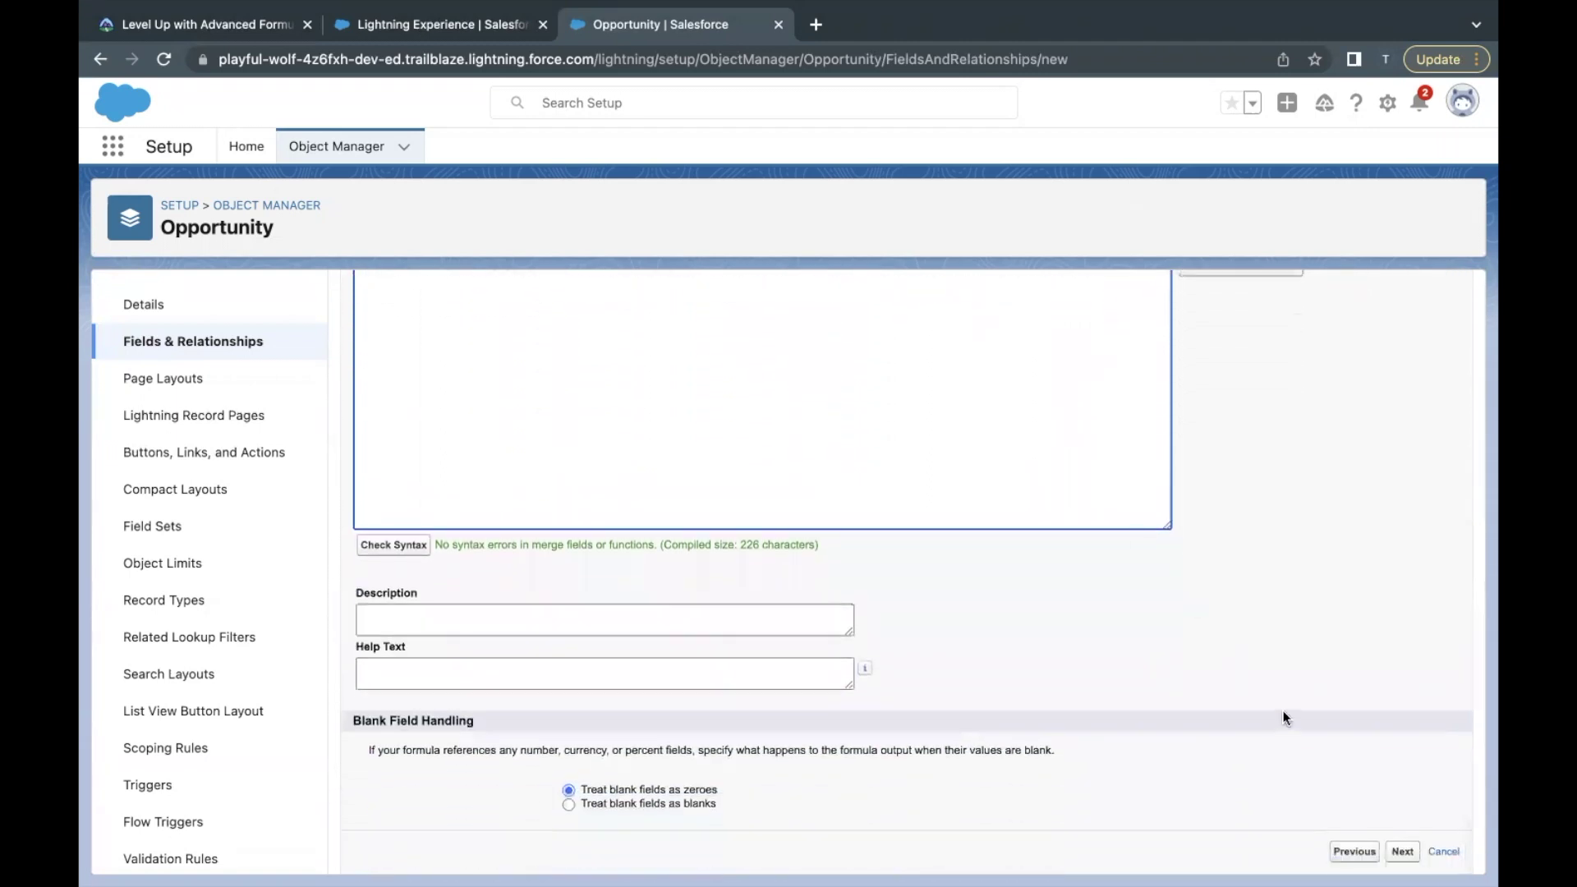
pyautogui.scroll(2, 1283, 712)
pyautogui.scroll(-2, 1283, 712)
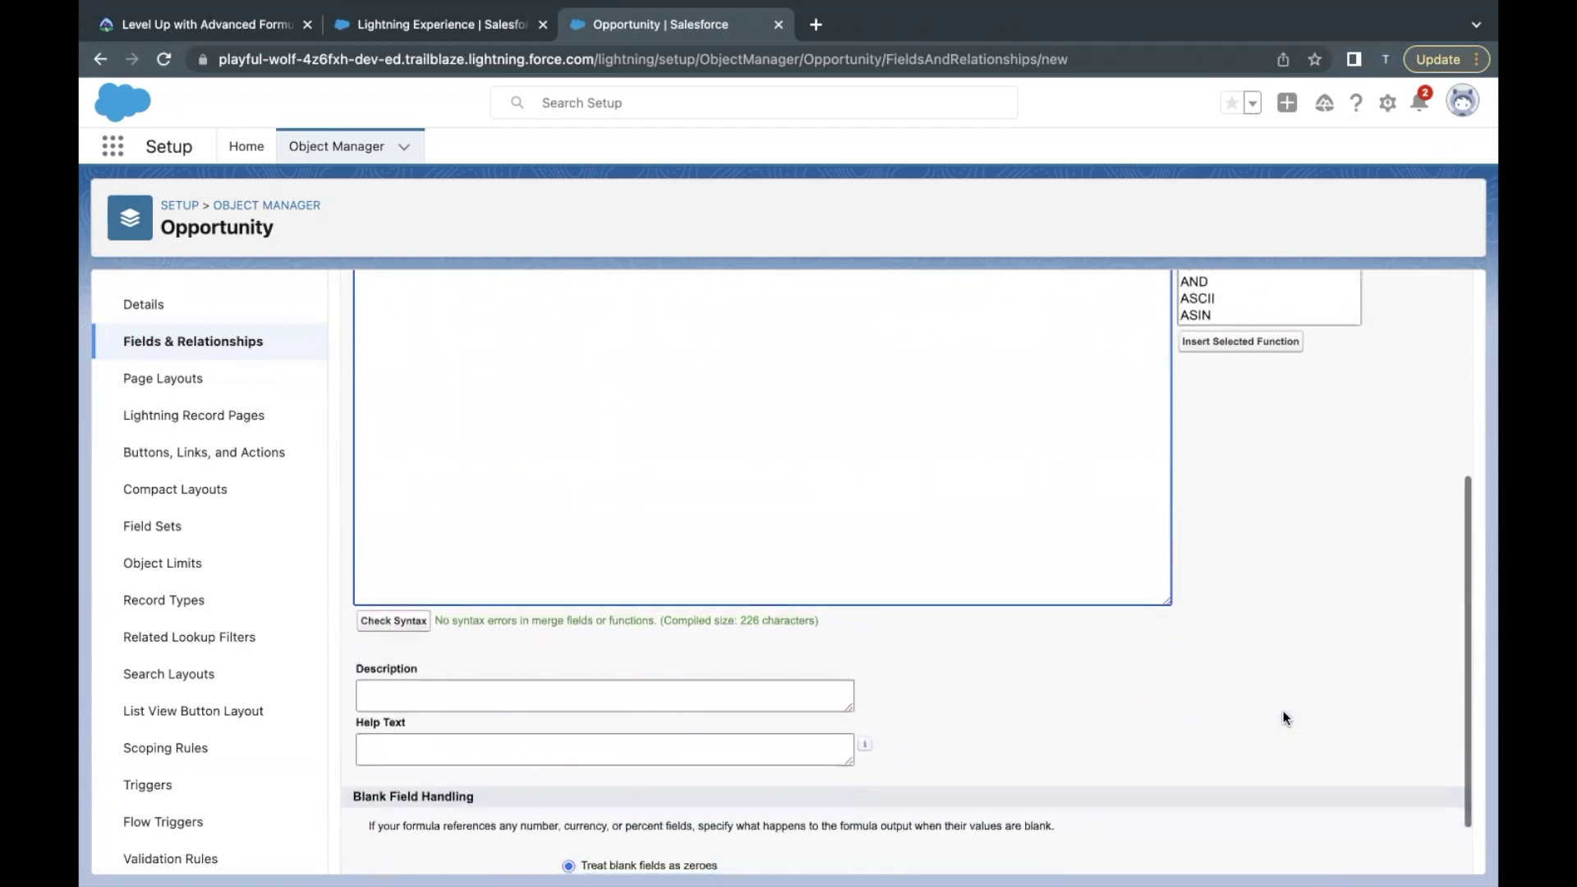
pyautogui.click(1403, 852)
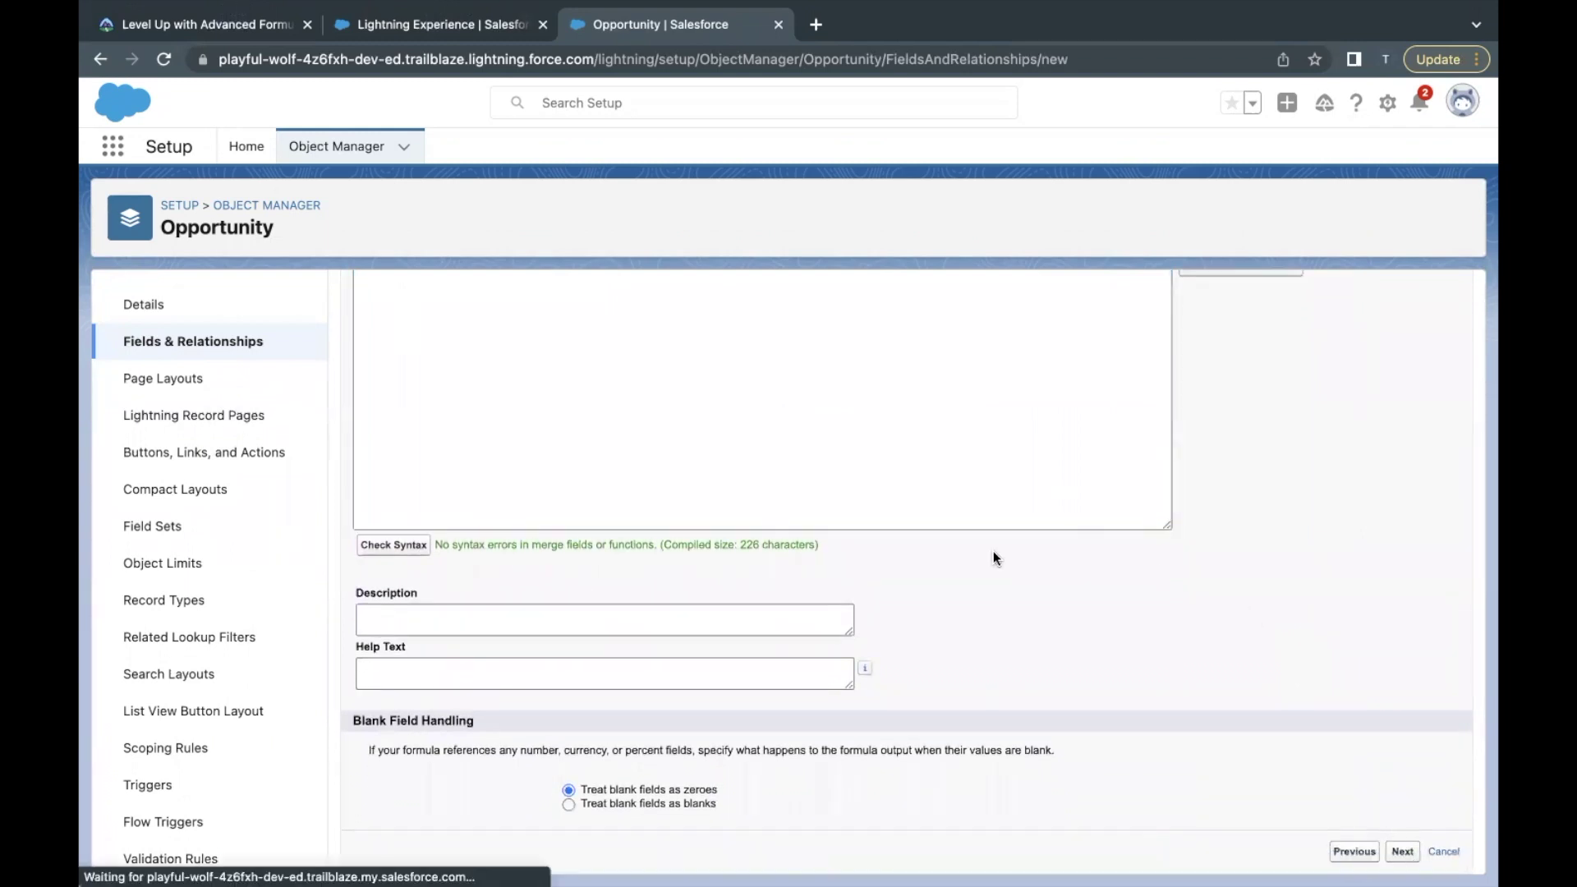
pyautogui.click(1101, 567)
pyautogui.click(1404, 398)
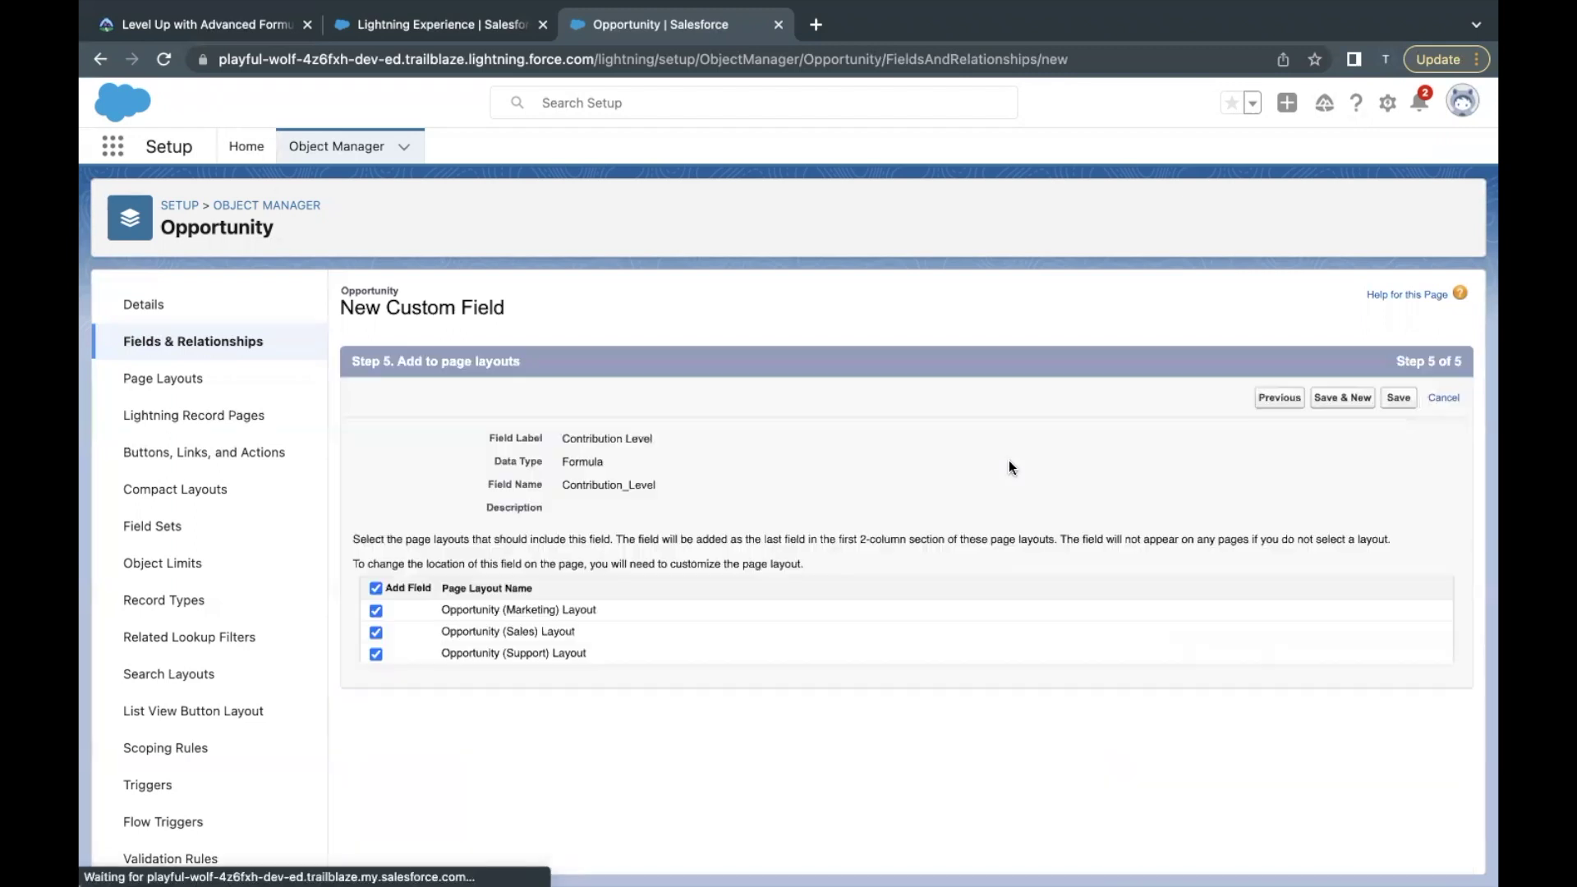
pyautogui.click(1401, 403)
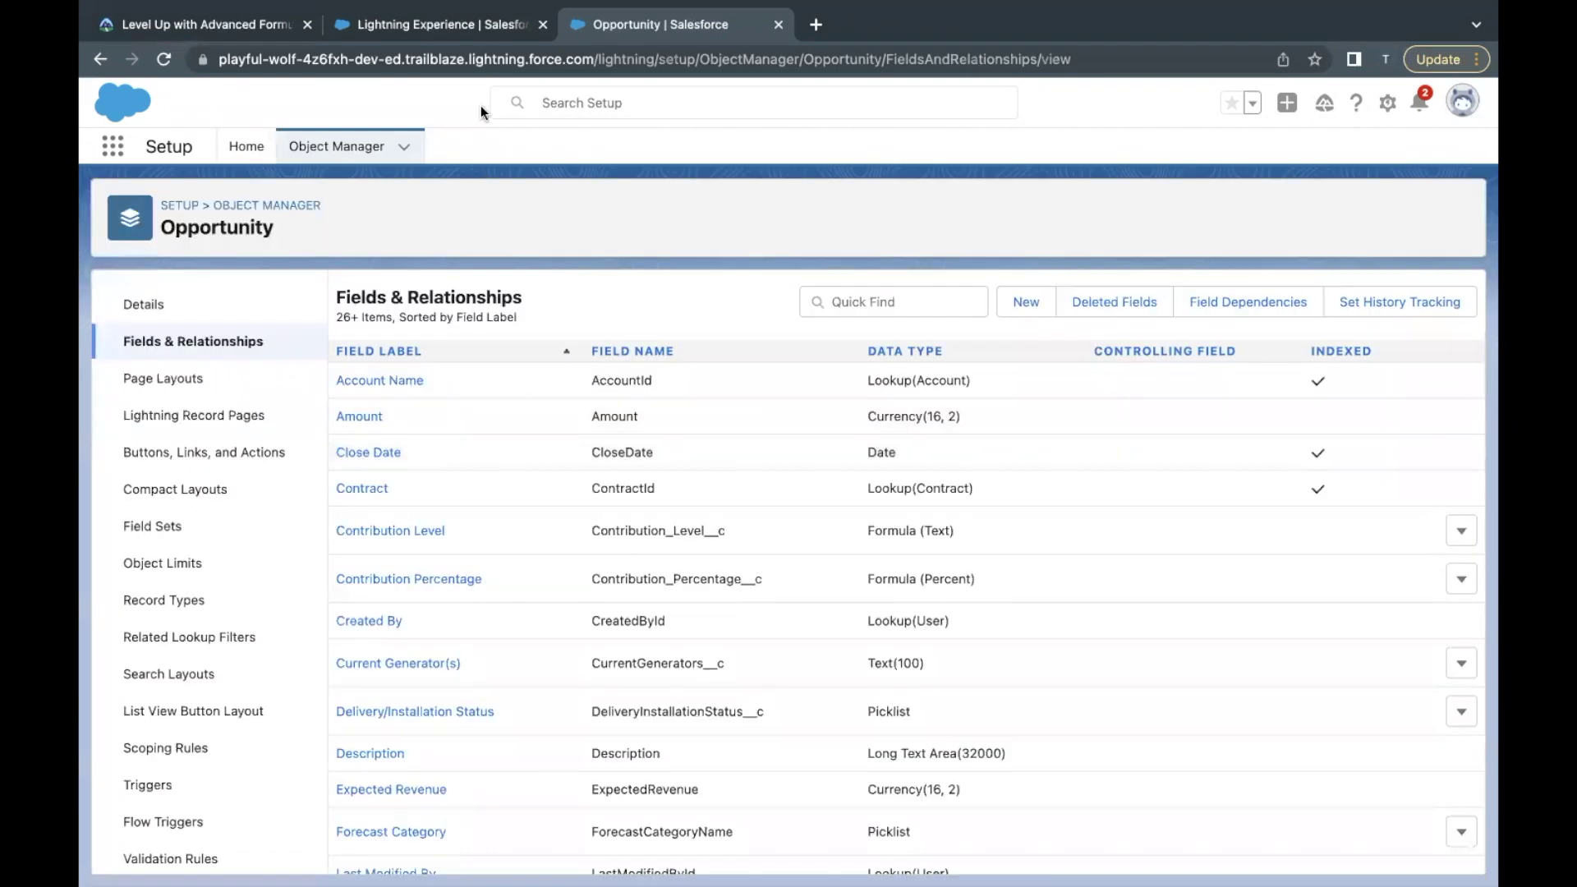
# Open the Edge Installation opportunity from the Opportunities list and show its Details fields
pyautogui.click(439, 25)
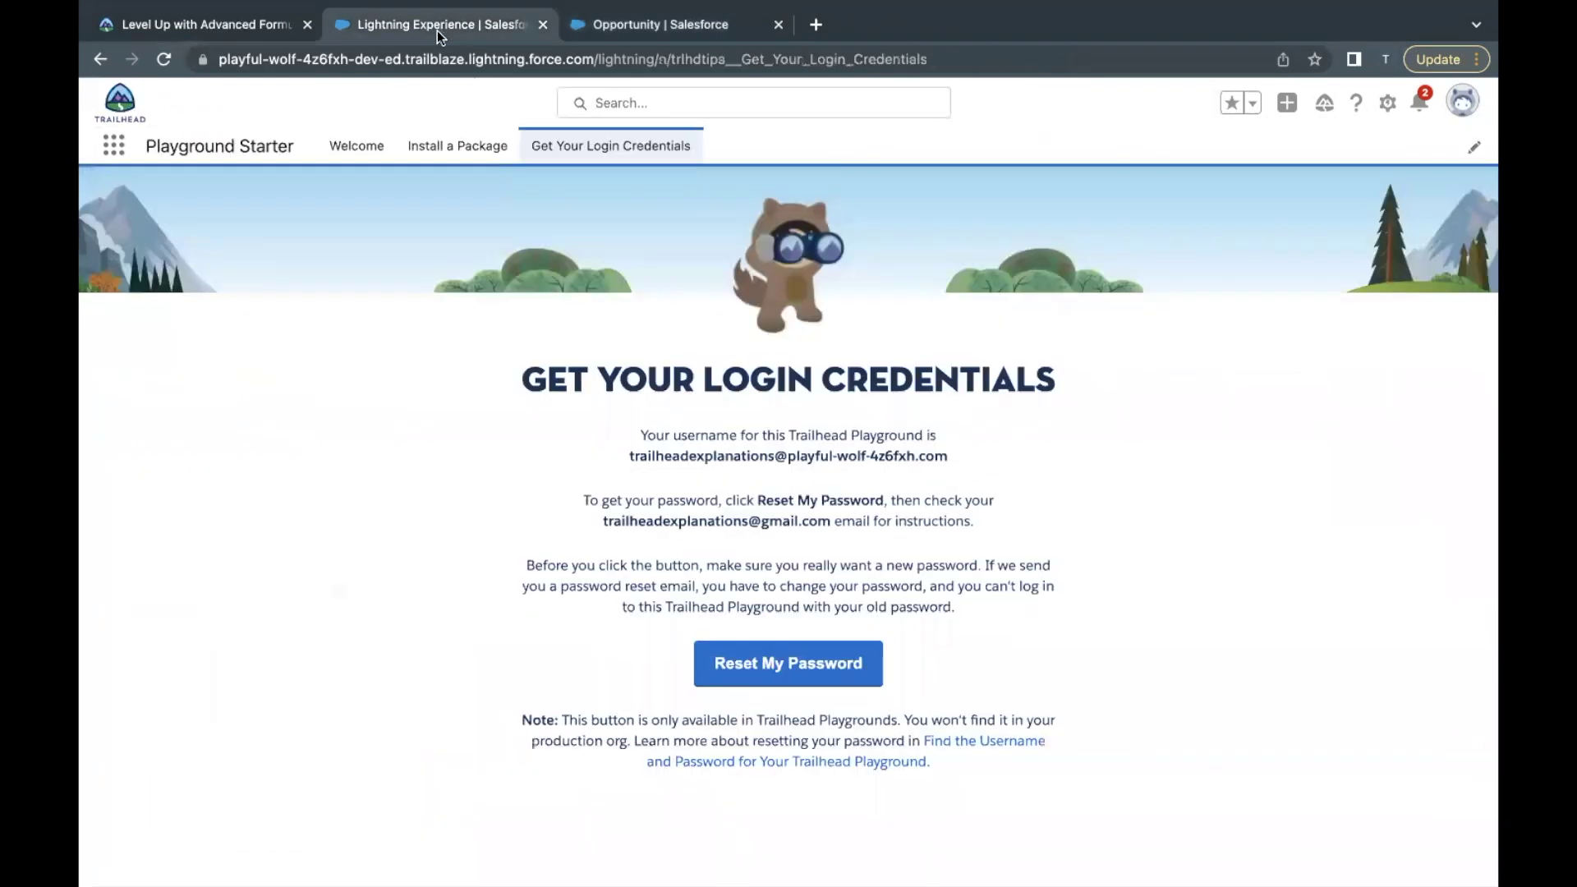
pyautogui.click(114, 146)
pyautogui.write('opp')
pyautogui.click(157, 327)
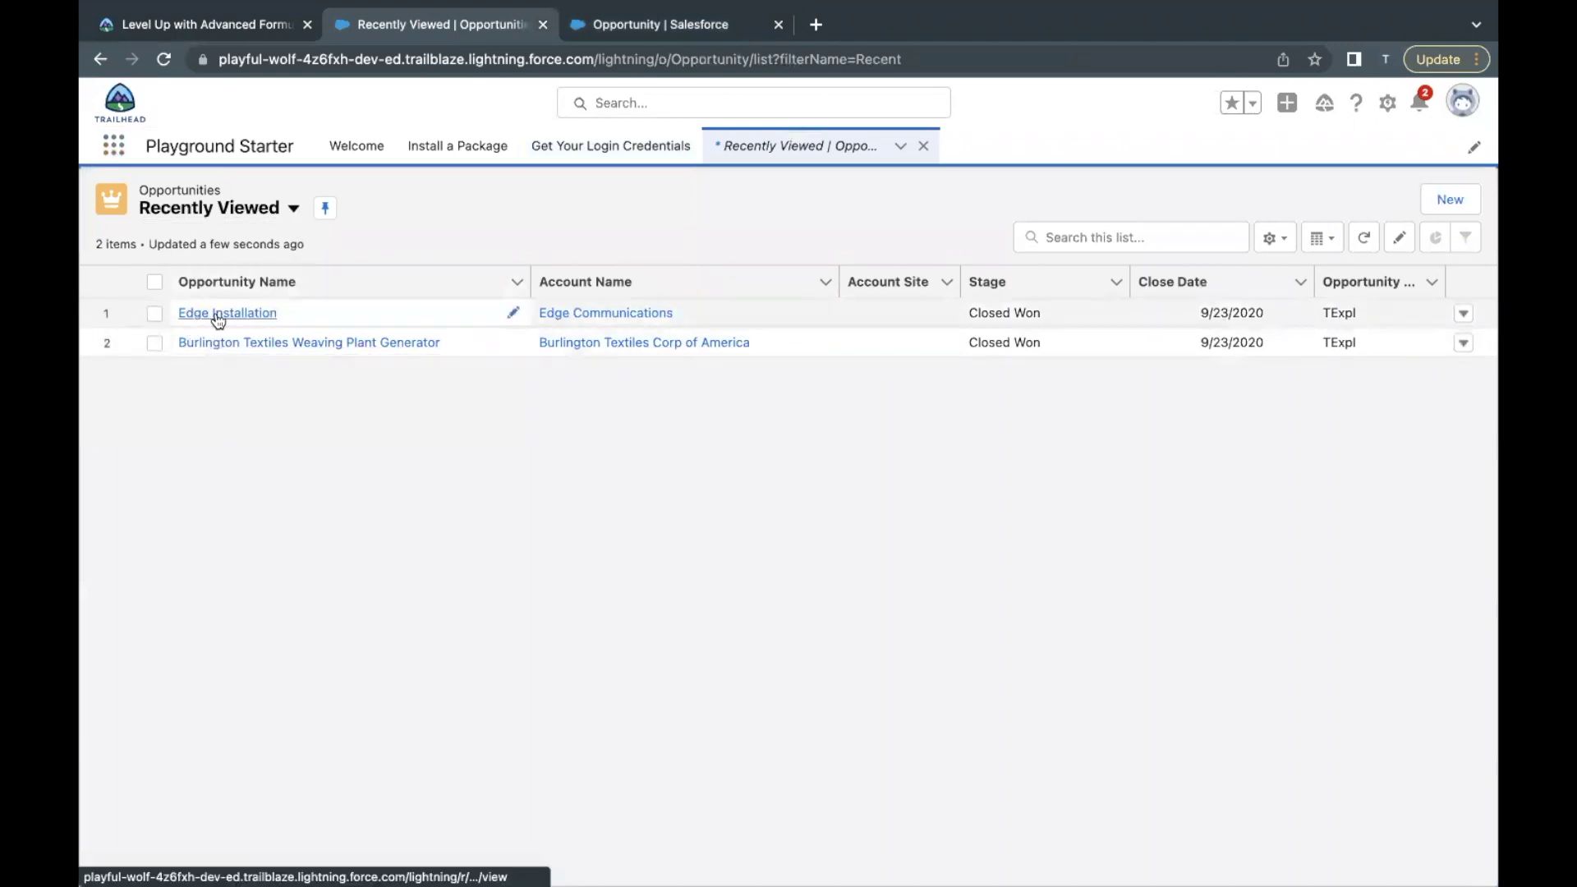
pyautogui.click(218, 317)
pyautogui.click(247, 433)
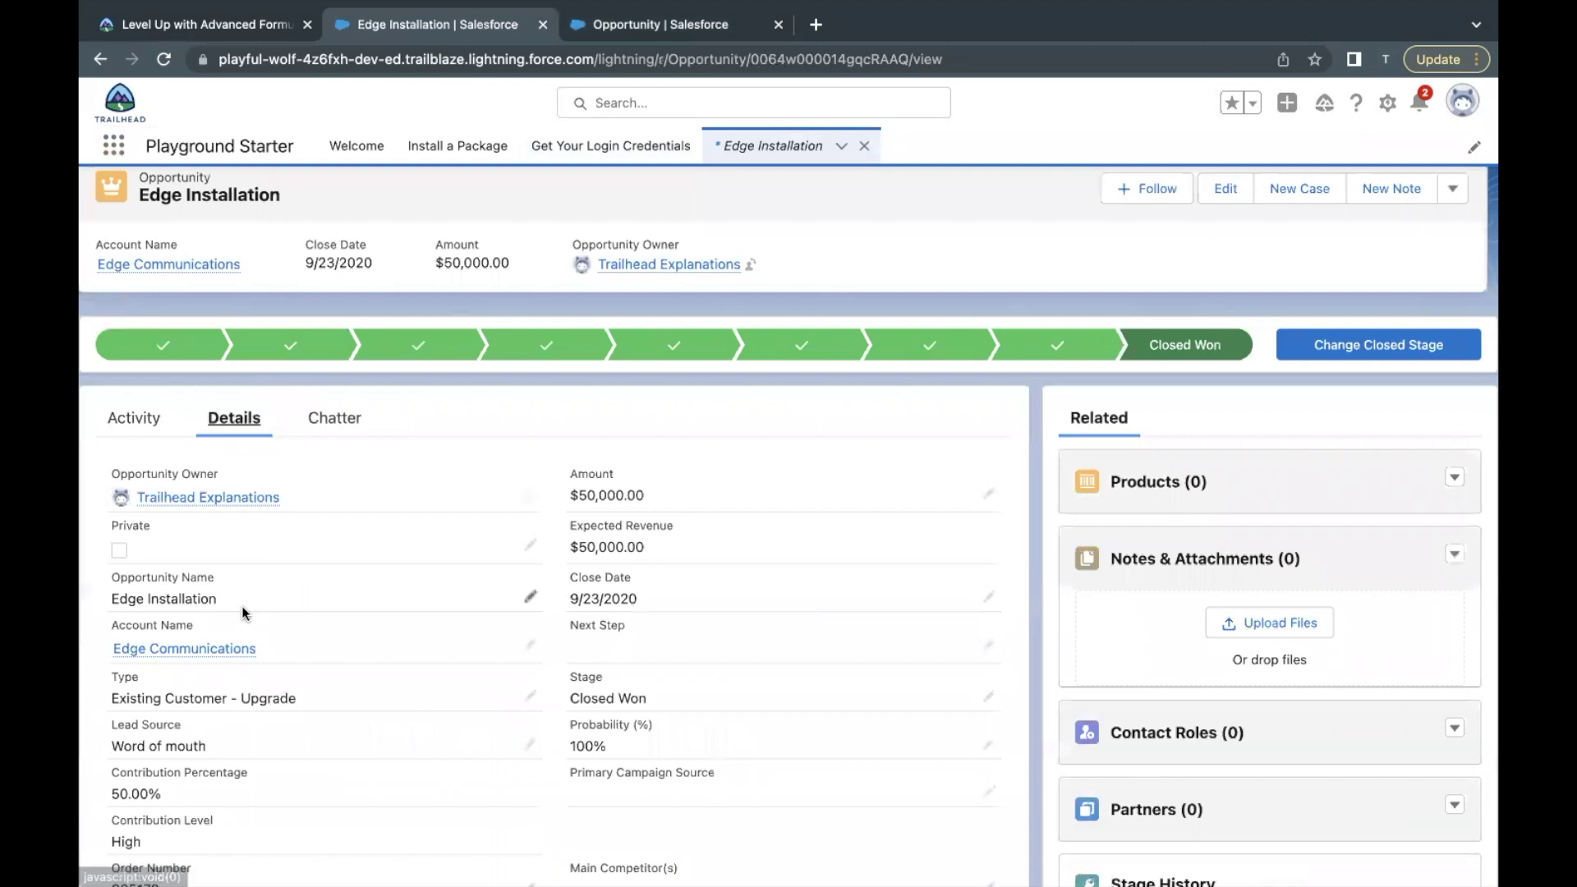
# Confirm Contribution Percentage 50.00%, Expected Revenue $50,000.00 and Contribution Level High, then return to Trailhead
pyautogui.scroll(-2, 242, 605)
pyautogui.moveTo(111, 622); pyautogui.dragTo(169, 642)
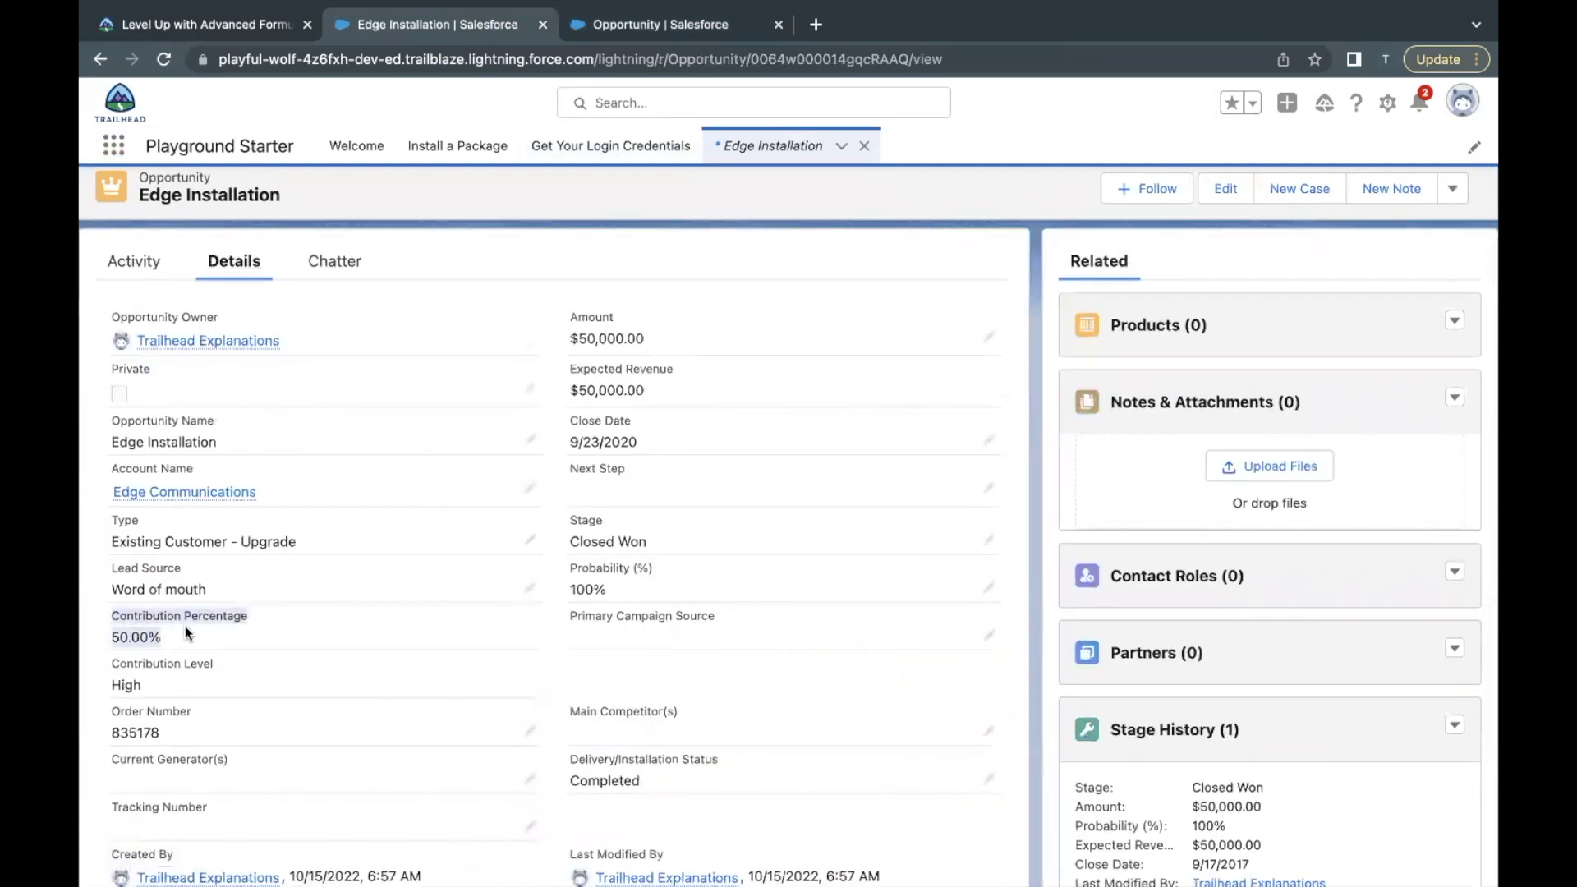
pyautogui.click(155, 638)
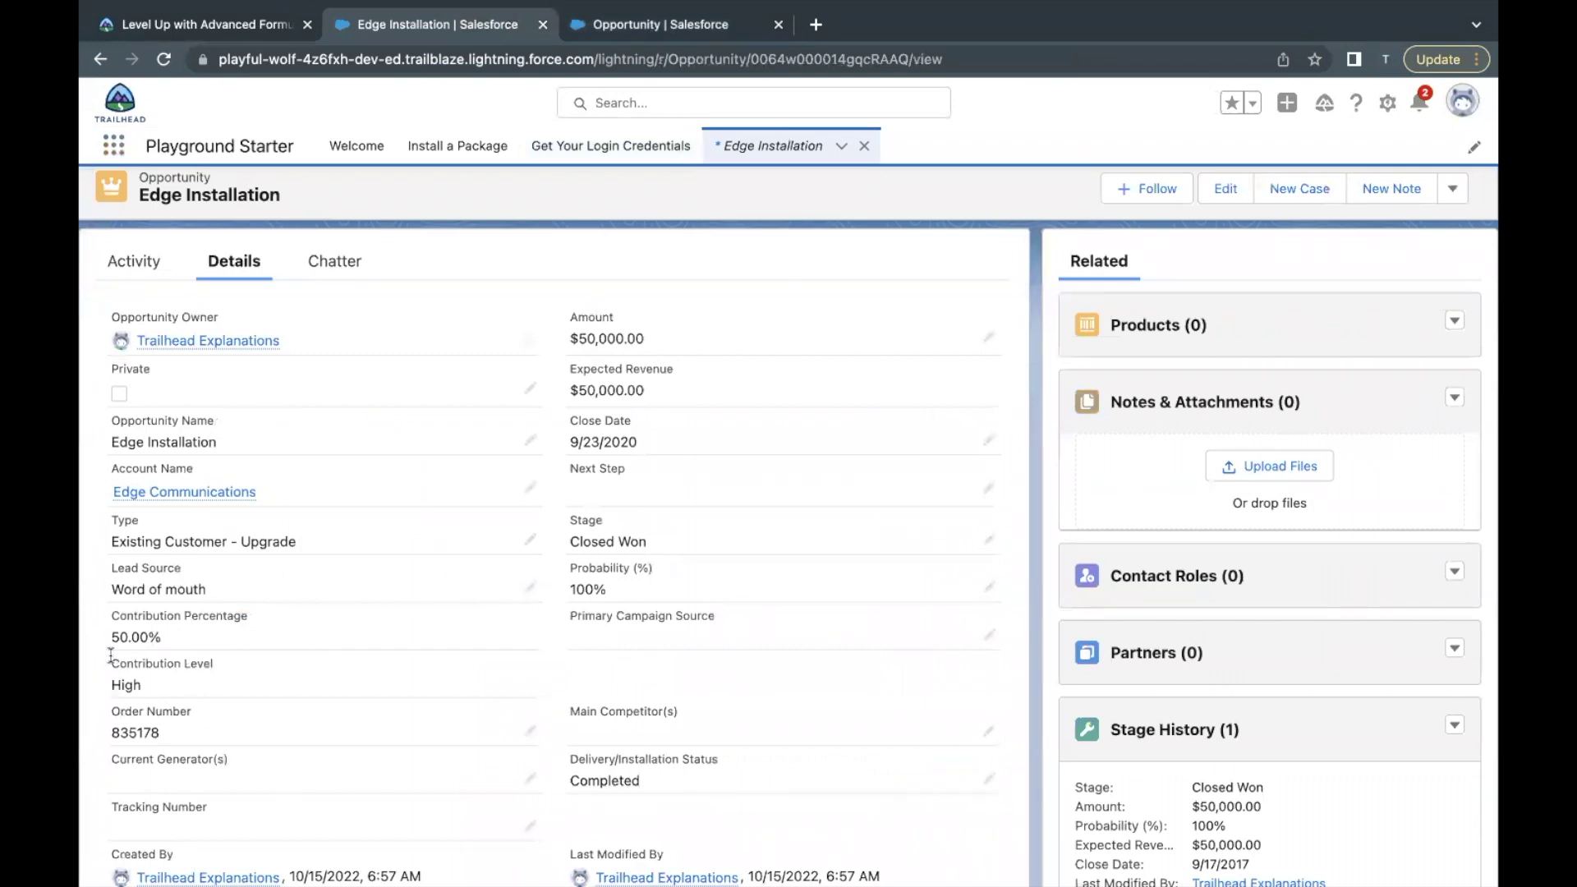
pyautogui.moveTo(110, 654); pyautogui.dragTo(136, 679)
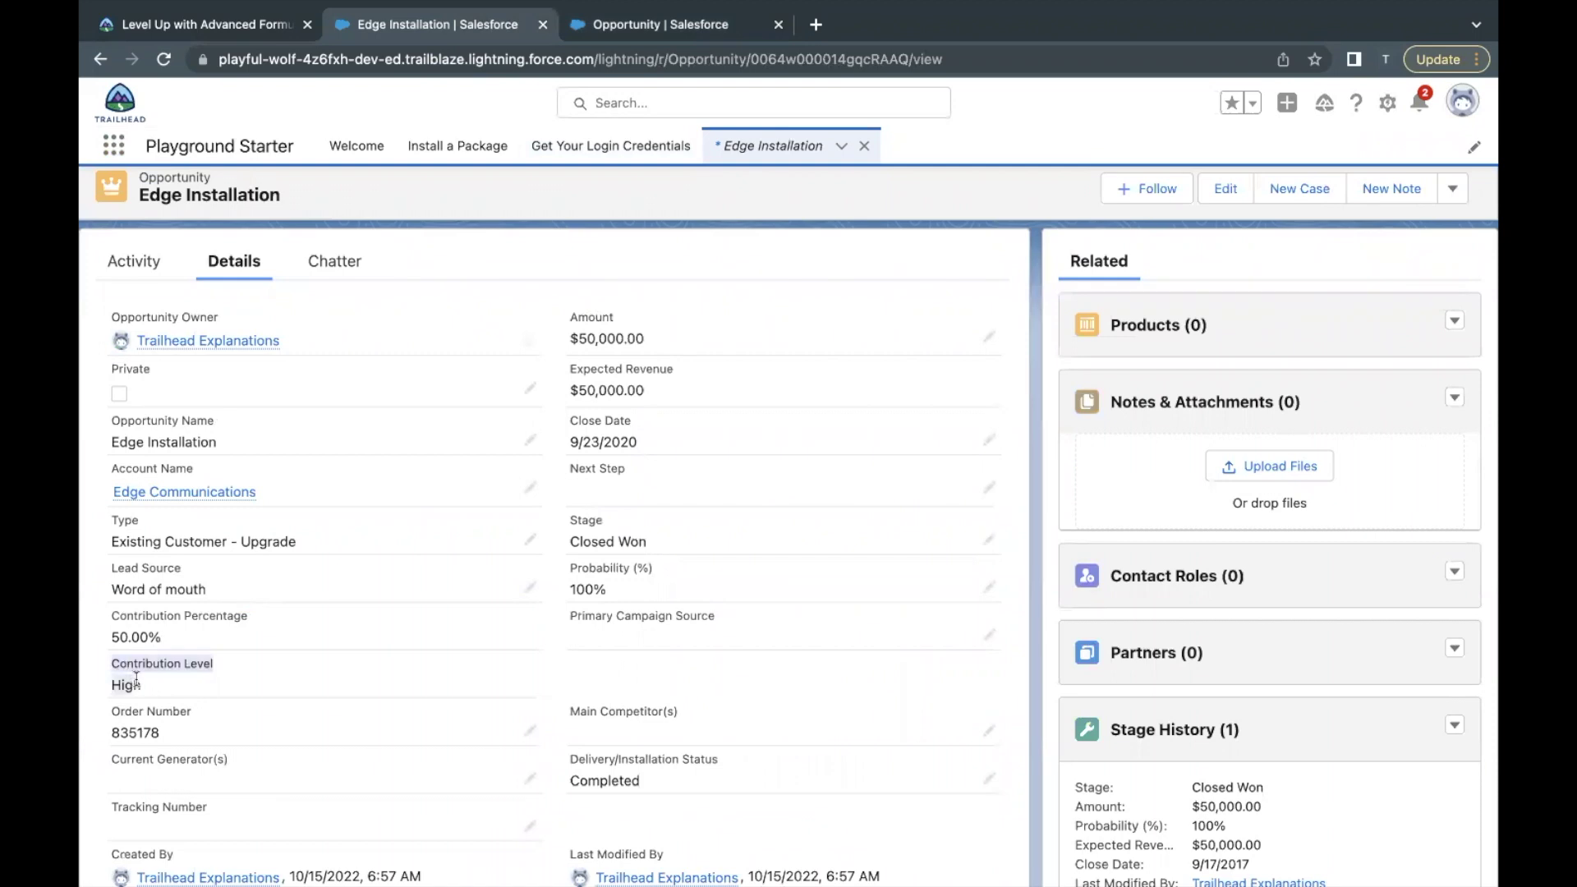
pyautogui.click(230, 686)
pyautogui.moveTo(575, 391); pyautogui.dragTo(645, 387)
pyautogui.click(646, 388)
pyautogui.moveTo(107, 662); pyautogui.dragTo(145, 684)
pyautogui.click(232, 31)
# Submit the Create a Complex Formula challenge with Check Challenge to earn 500 points
pyautogui.scroll(-2, 491, 534)
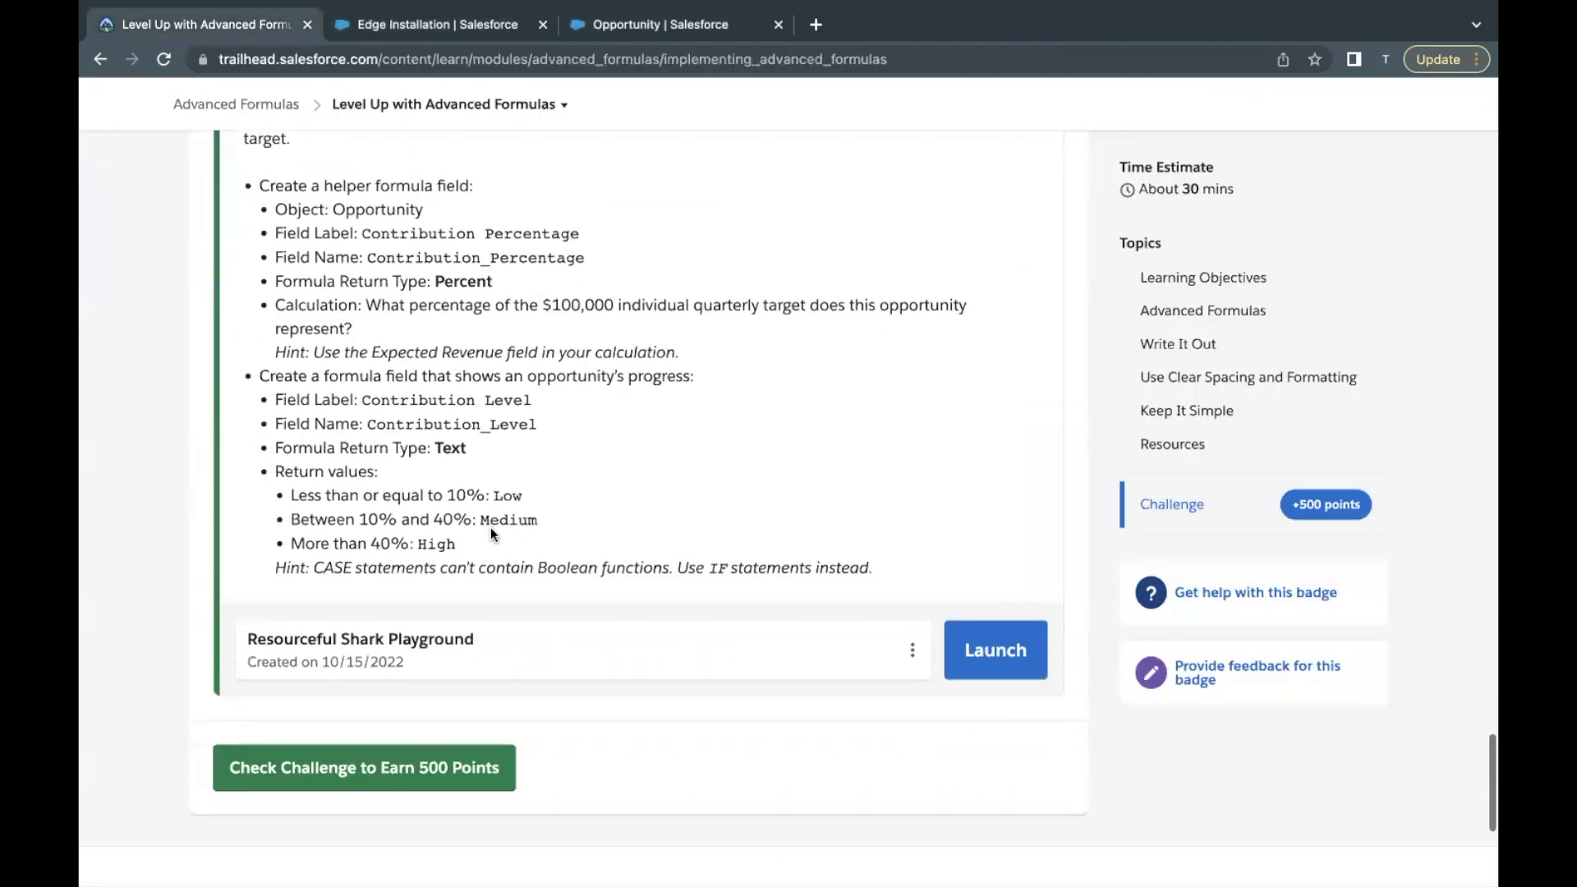
pyautogui.click(493, 723)
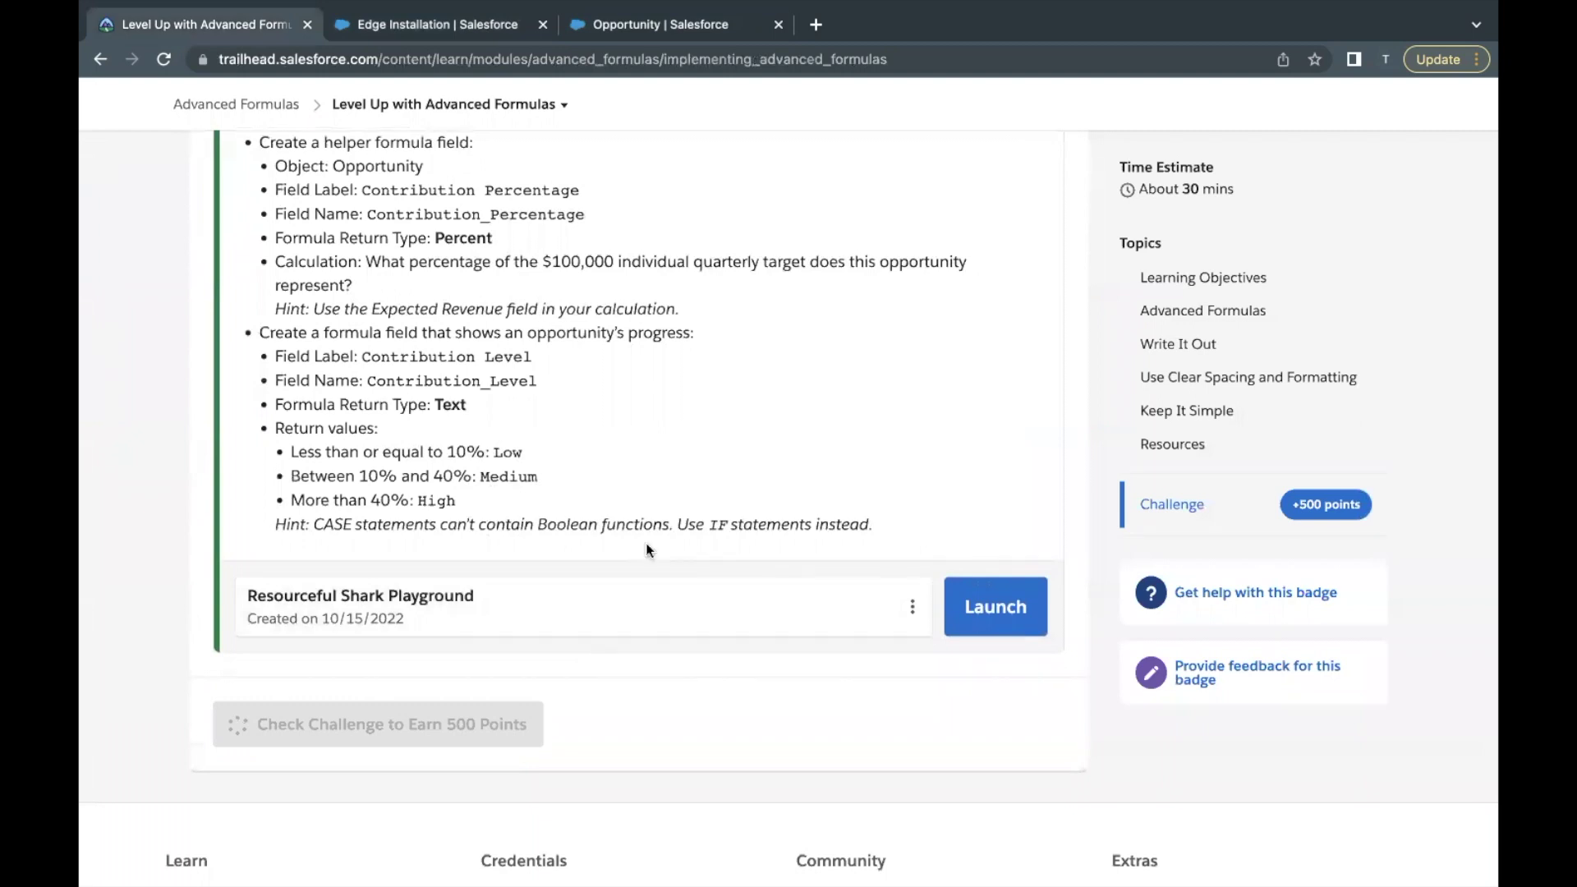